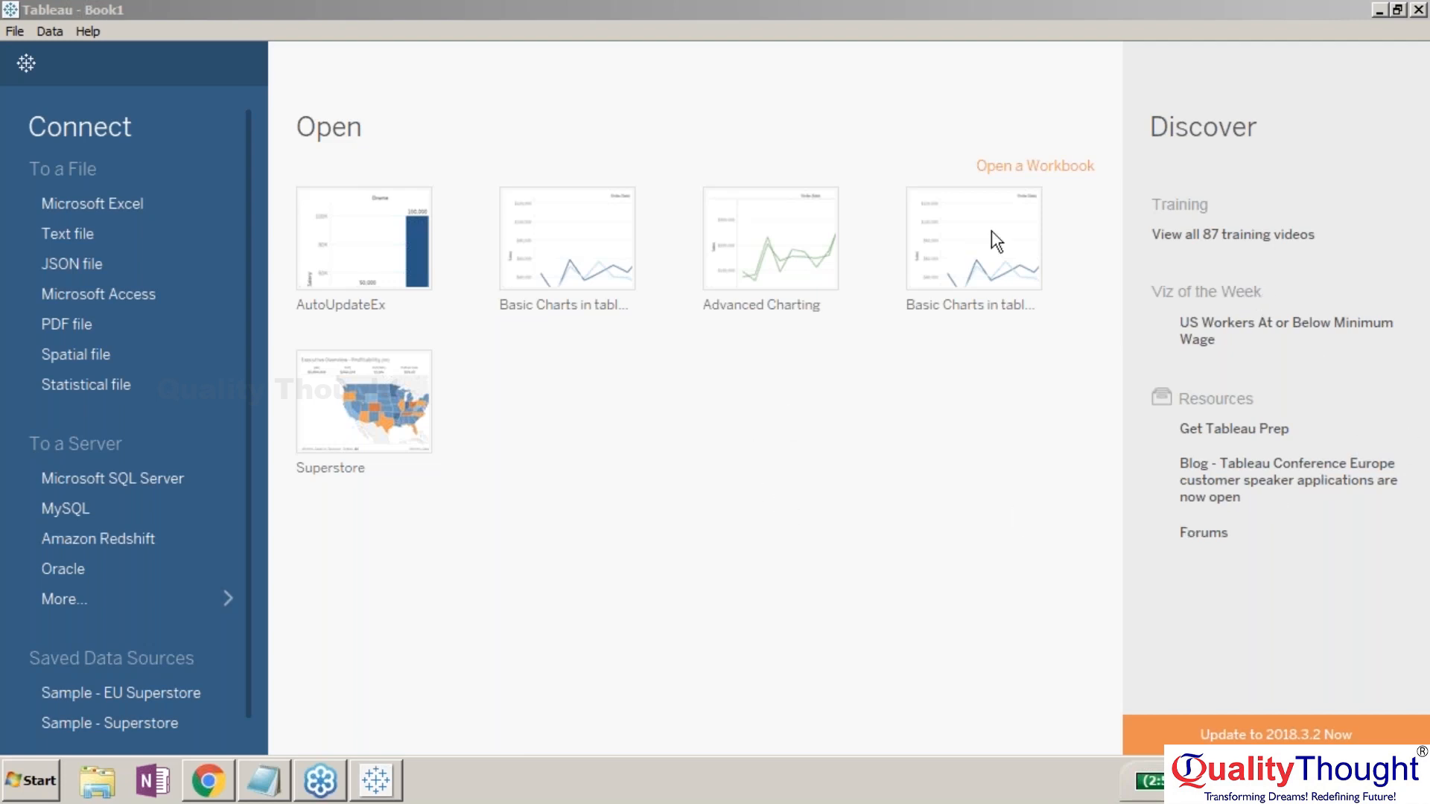
- Open the 'Basic Charts in tableau' workbook from the start page and create a new story sheet
click(672, 472)
click(694, 455)
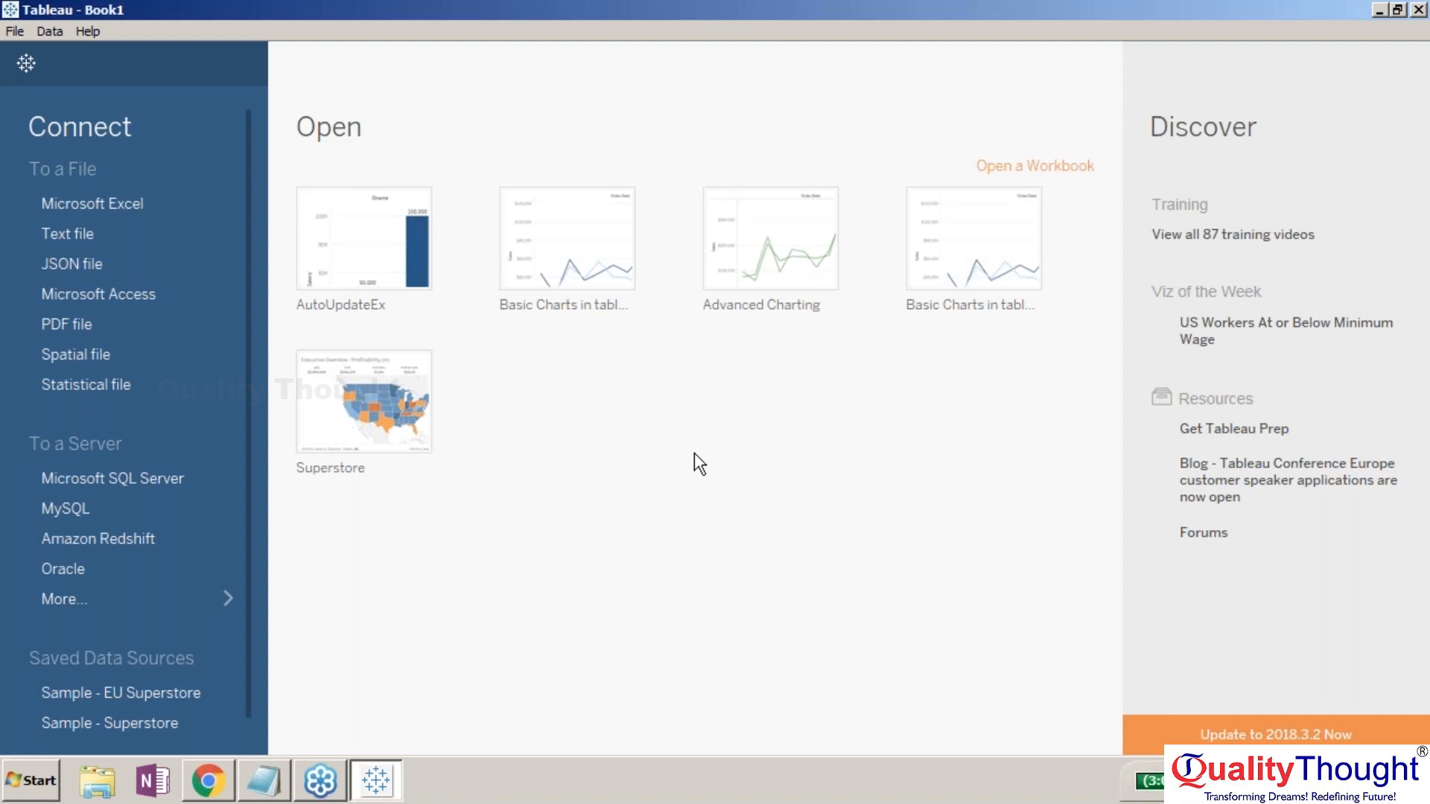
click(574, 244)
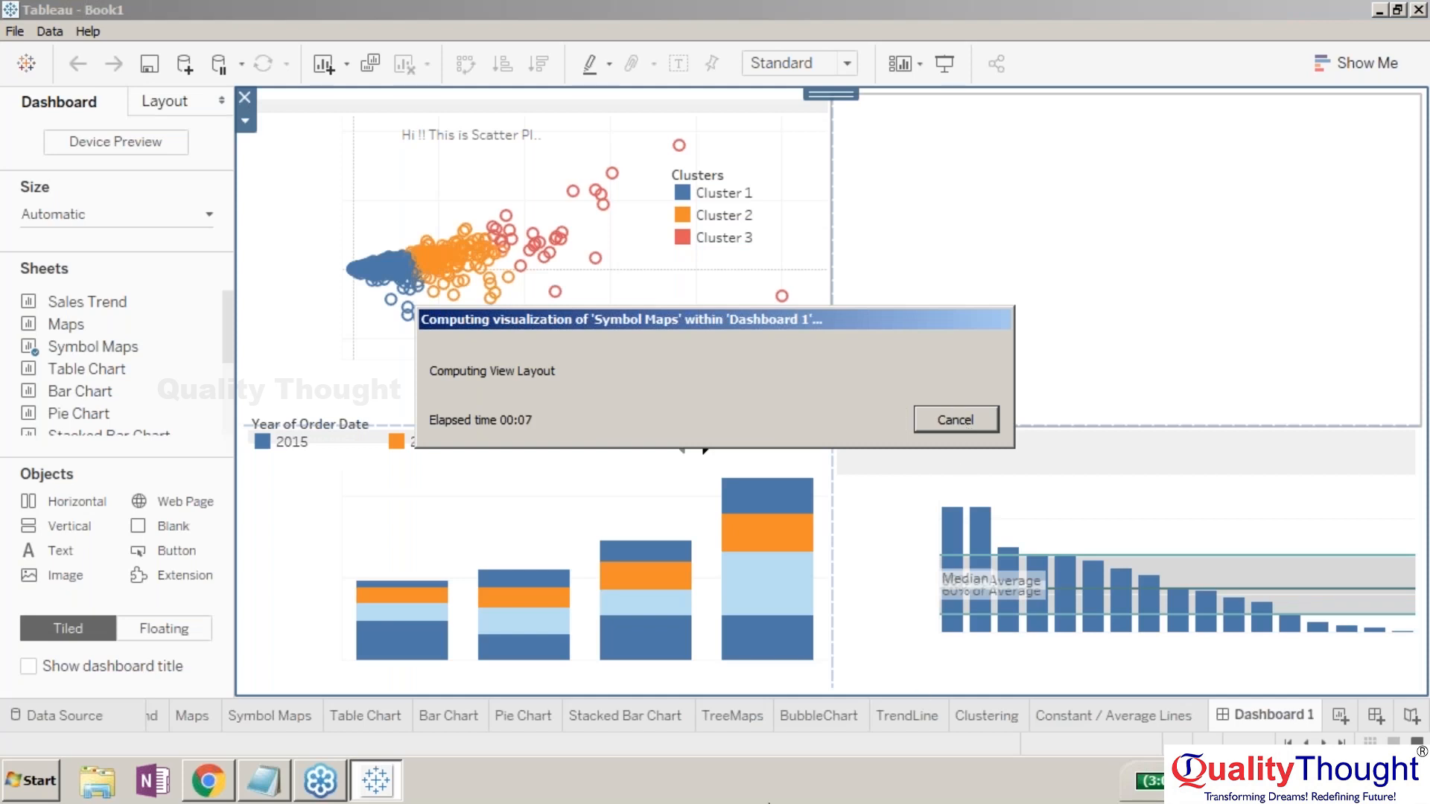
click(747, 791)
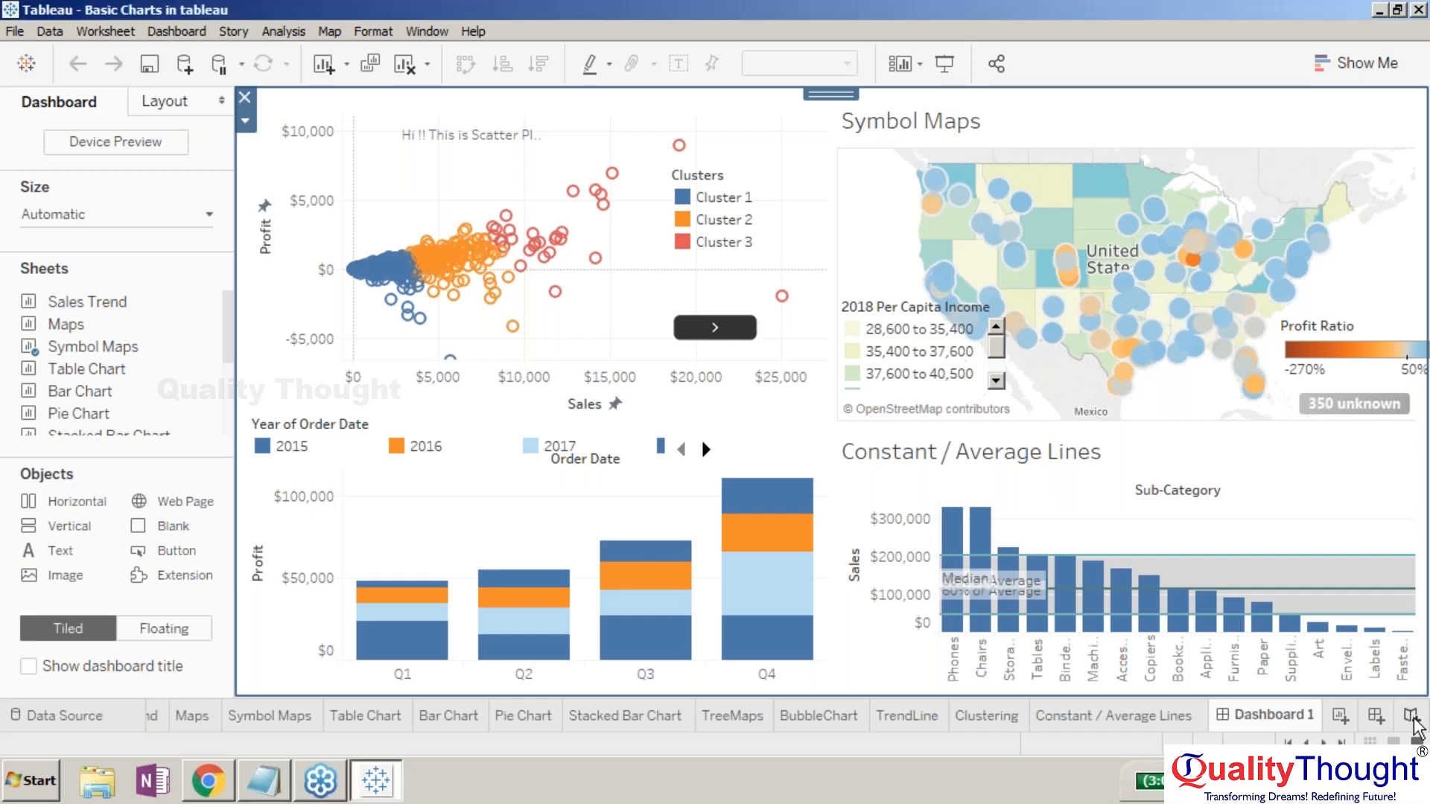
click(1411, 716)
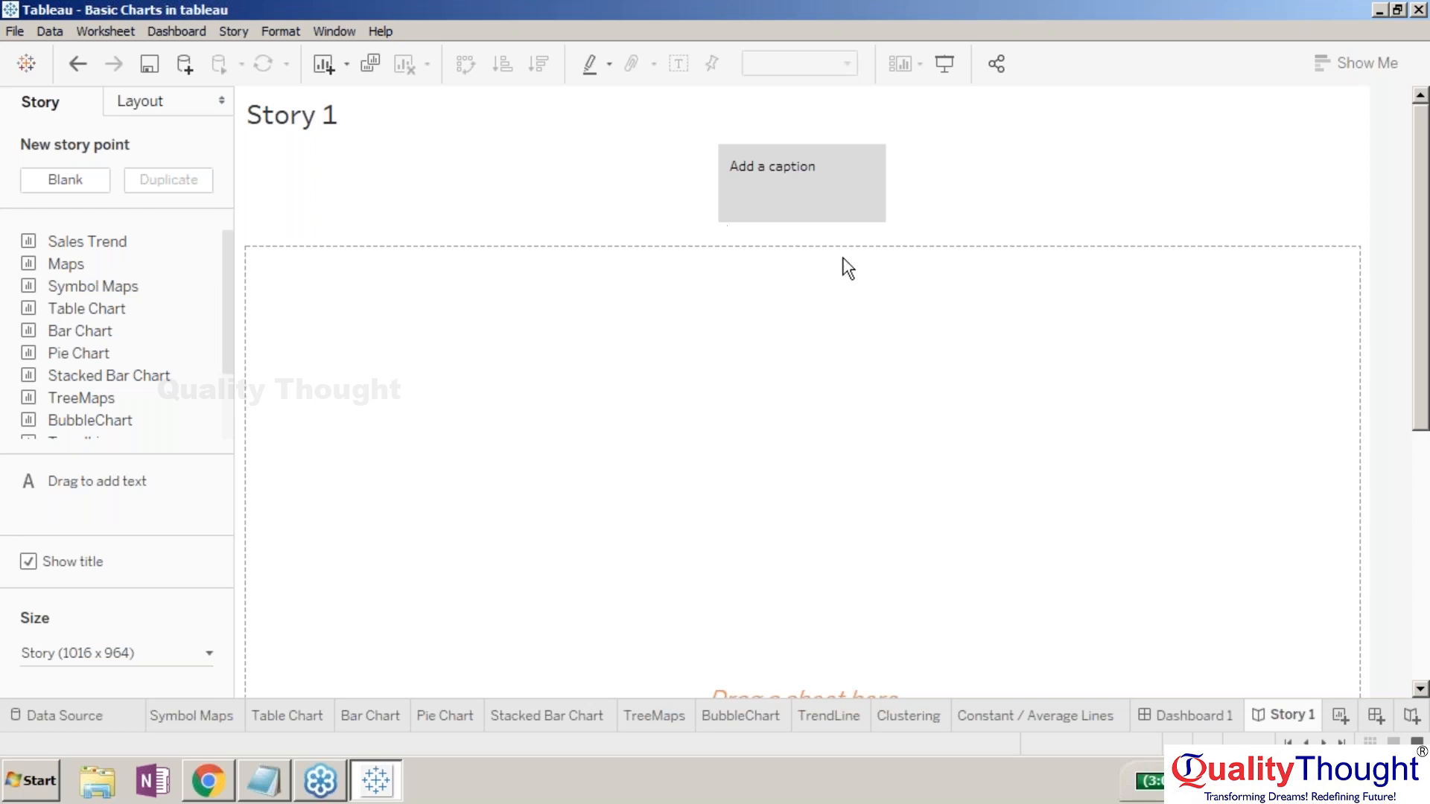
click(1411, 369)
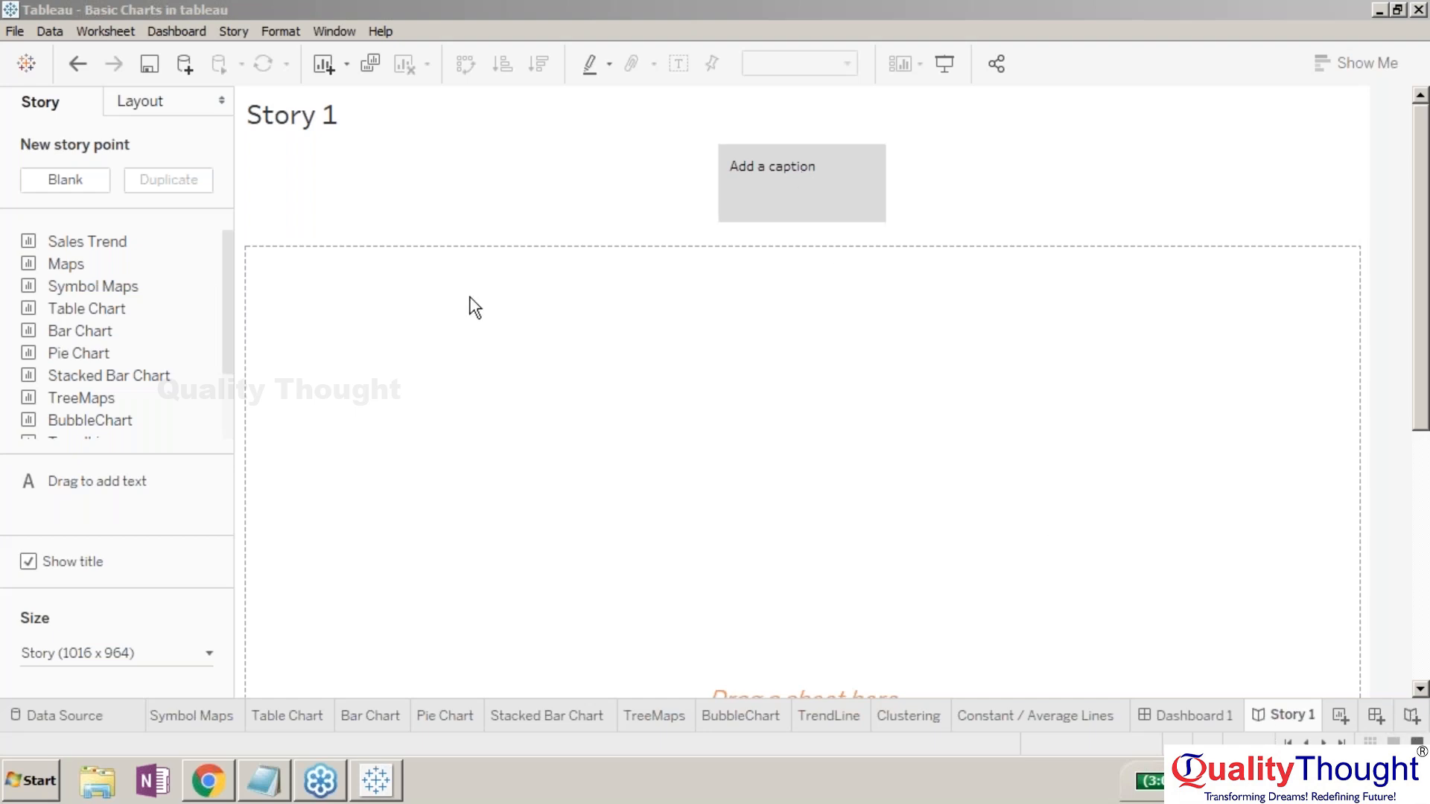
click(134, 242)
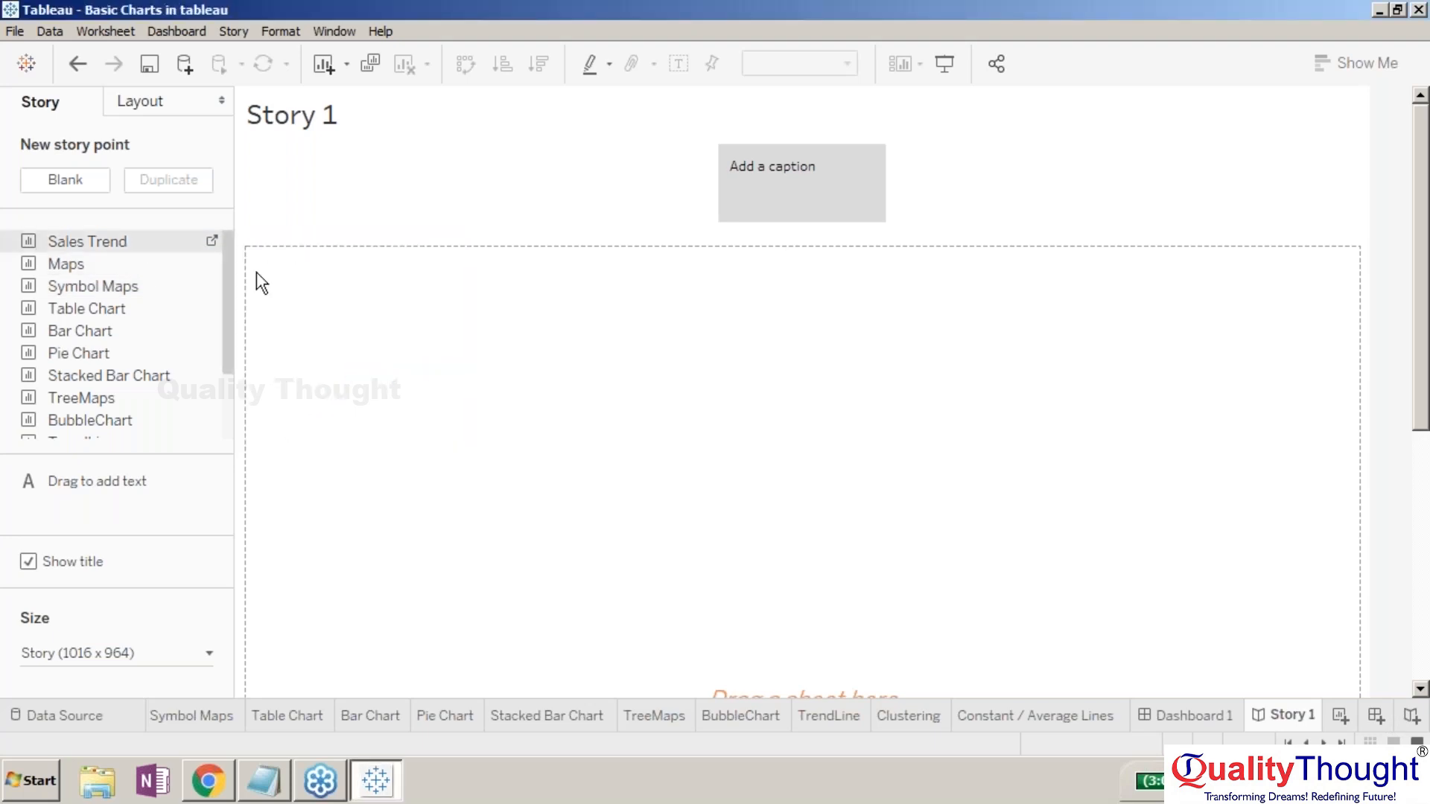
double_click(78, 230)
drag(72, 242, 316, 318)
drag(424, 389, 144, 246)
click(70, 177)
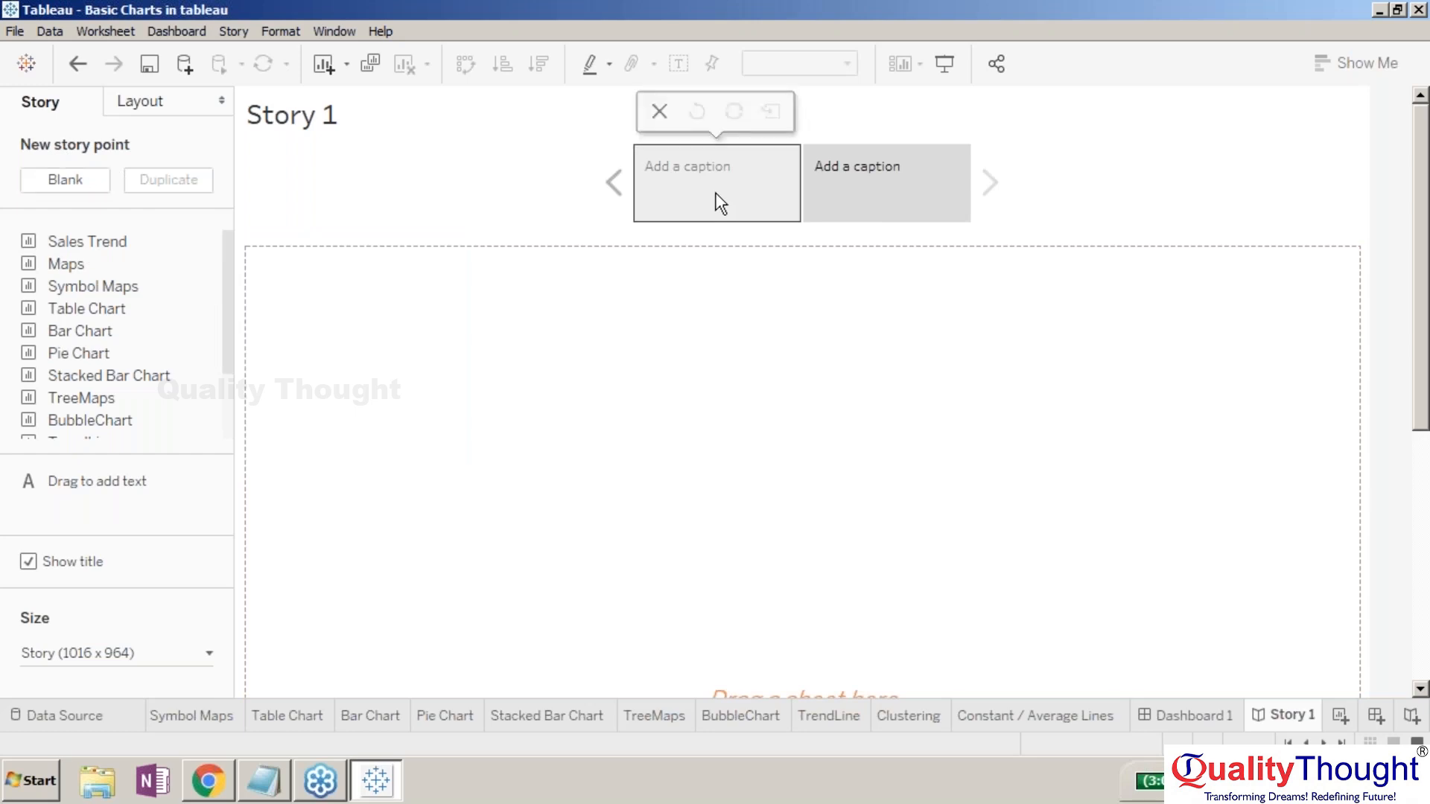
click(712, 195)
click(855, 172)
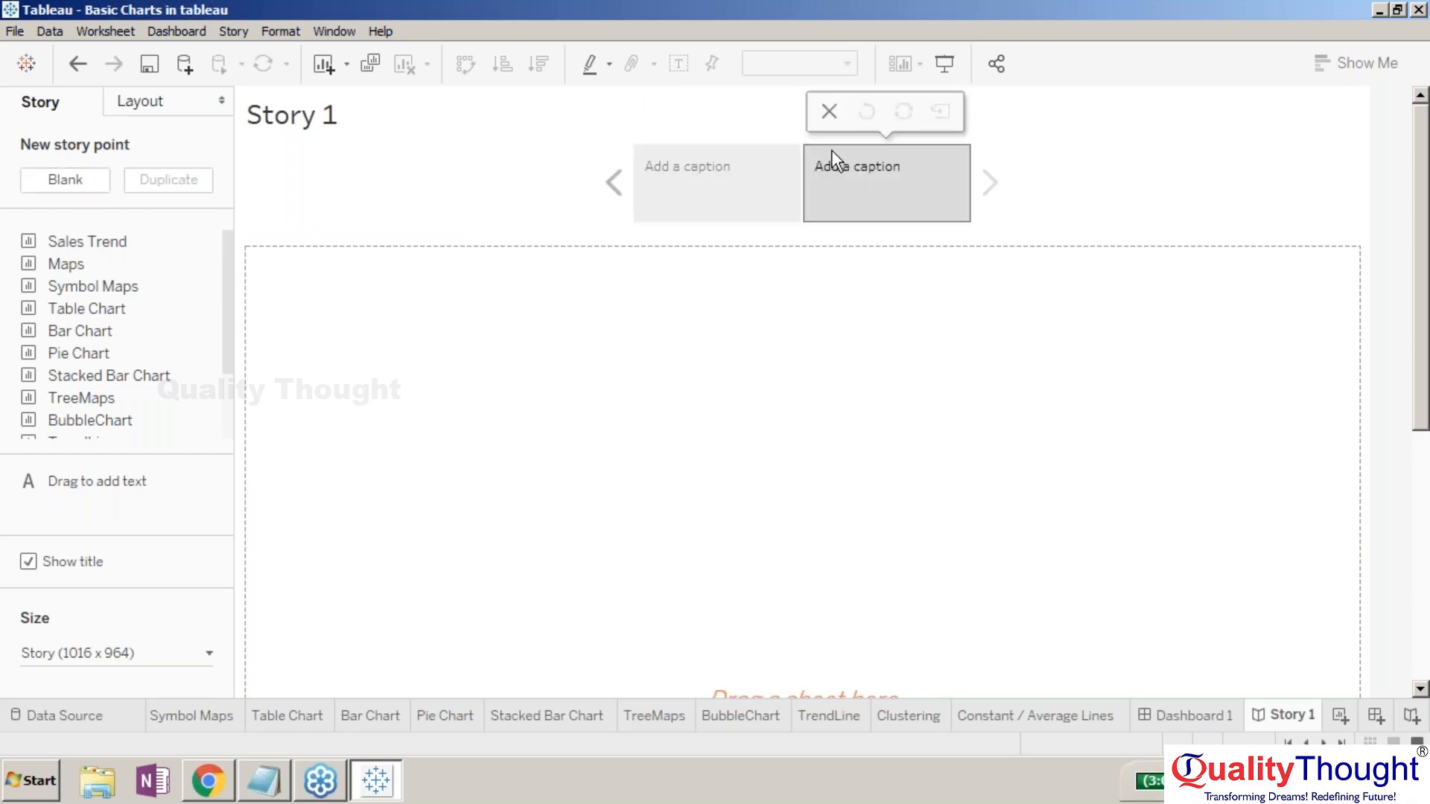
click(829, 112)
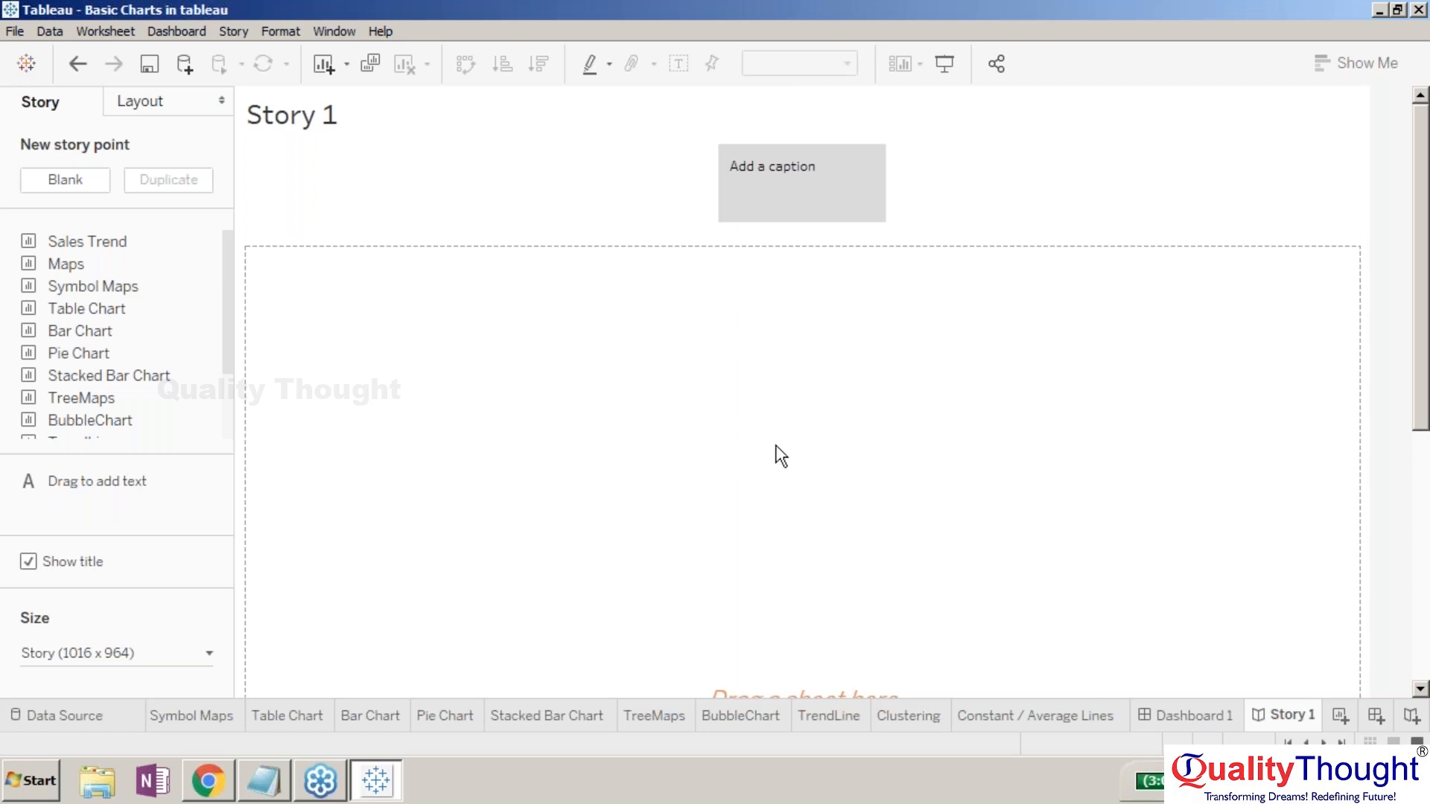
- Replace the story title placeholder with 'My Business'
double_click(316, 104)
click(812, 414)
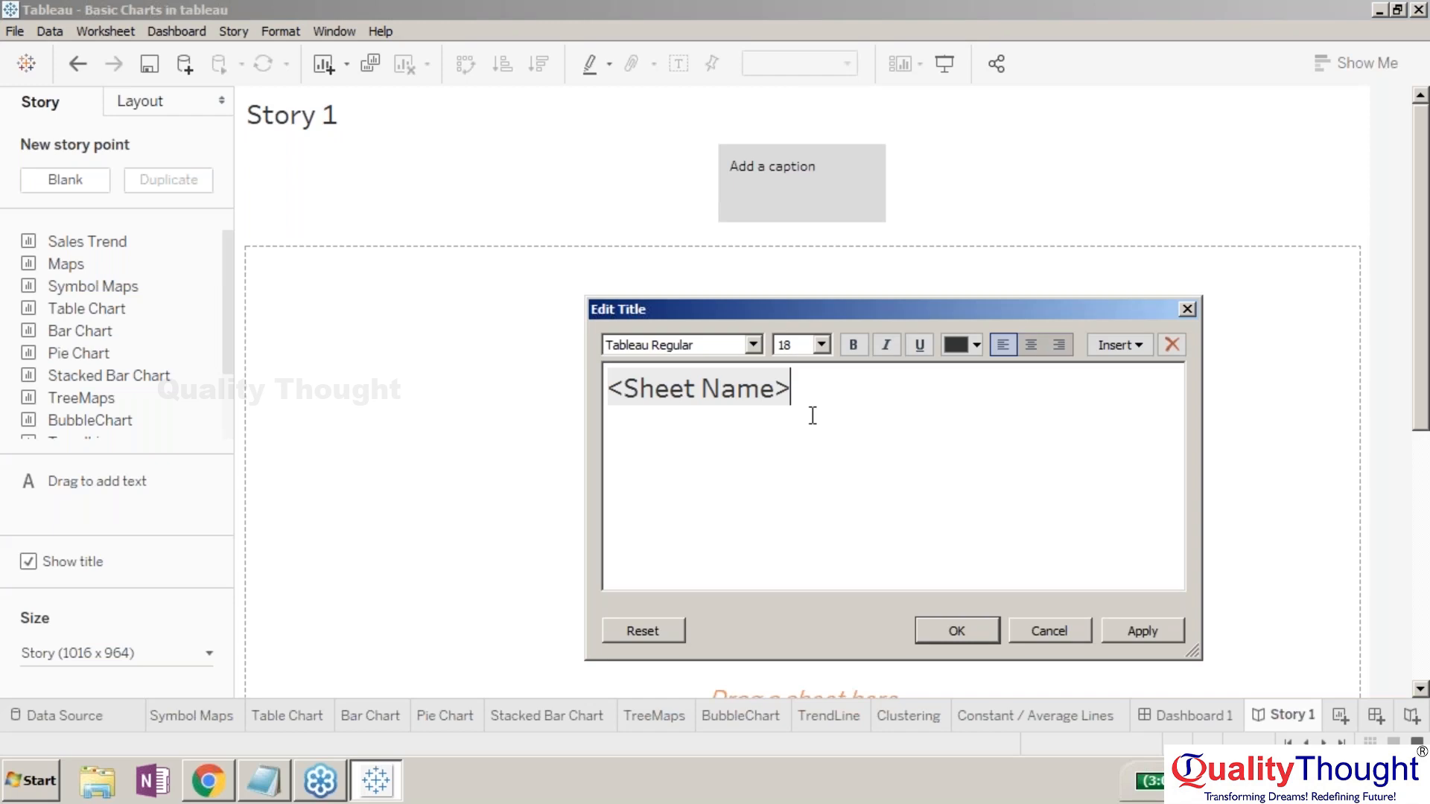
key(BackSpace)
key(BackSpace)
key(BackSpace)
key(BackSpace)
key(BackSpace)
key(BackSpace)
key(BackSpace)
key(BackSpace)
key(BackSpace)
key(BackSpace)
key(BackSpace)
key(BackSpace)
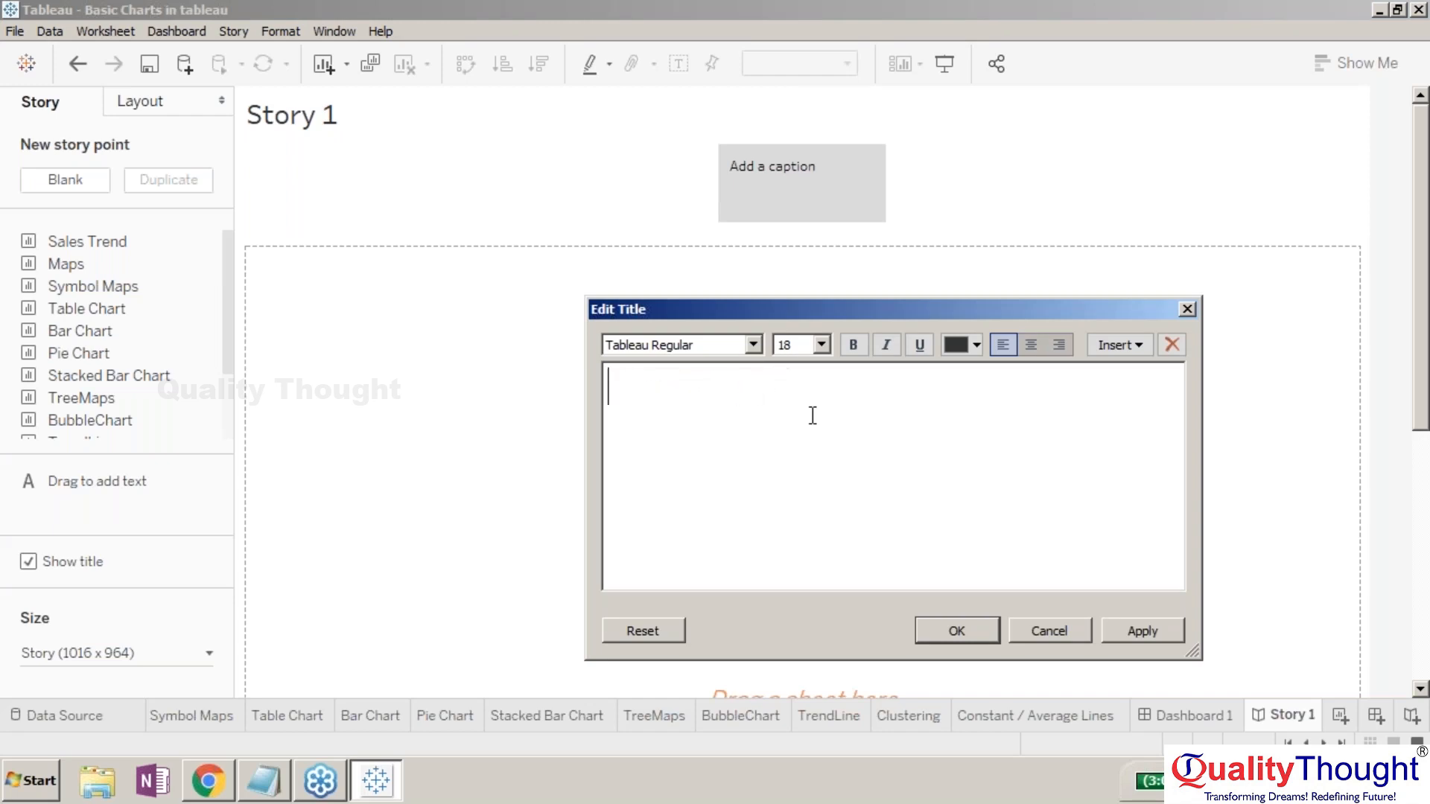
text(My Business)
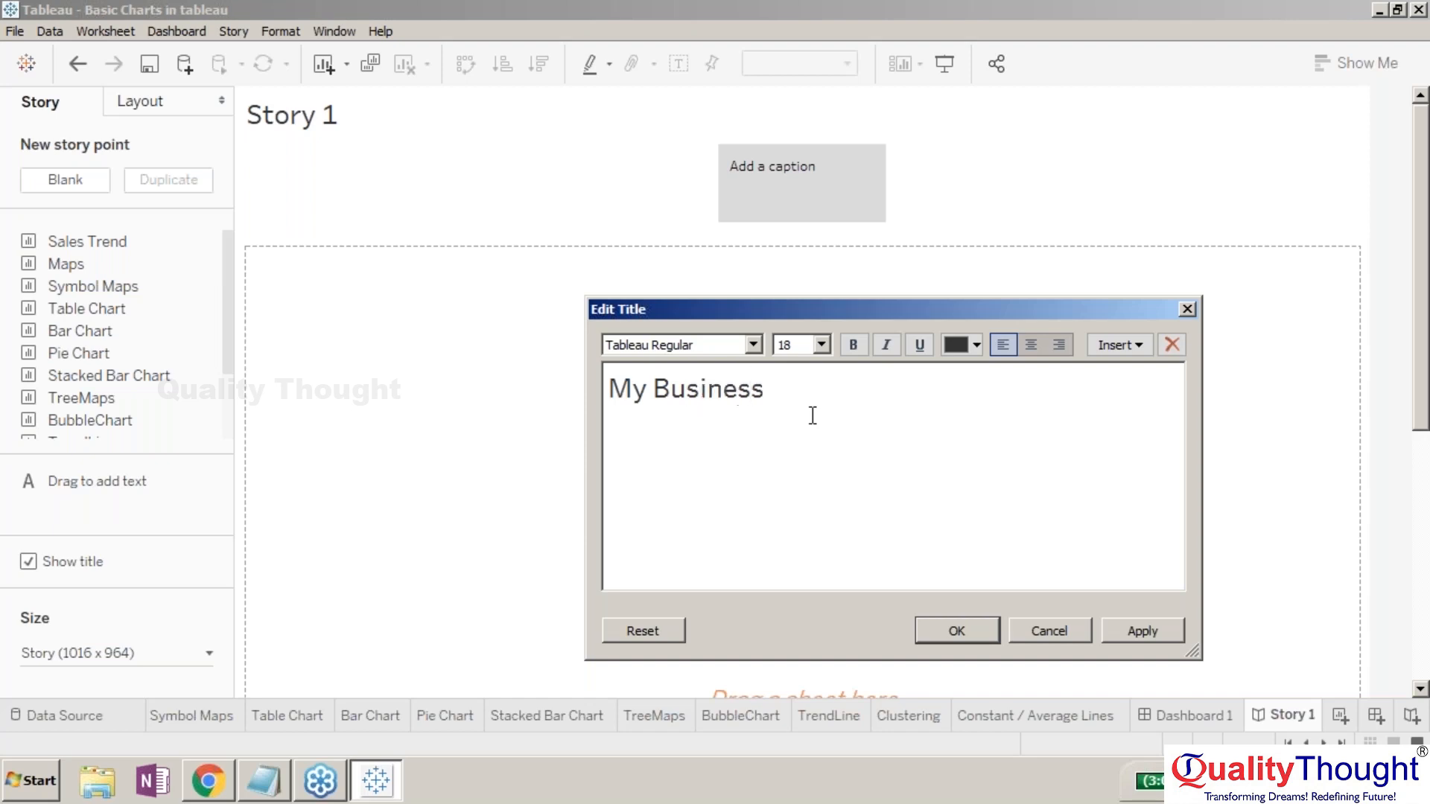
key(Return)
click(956, 631)
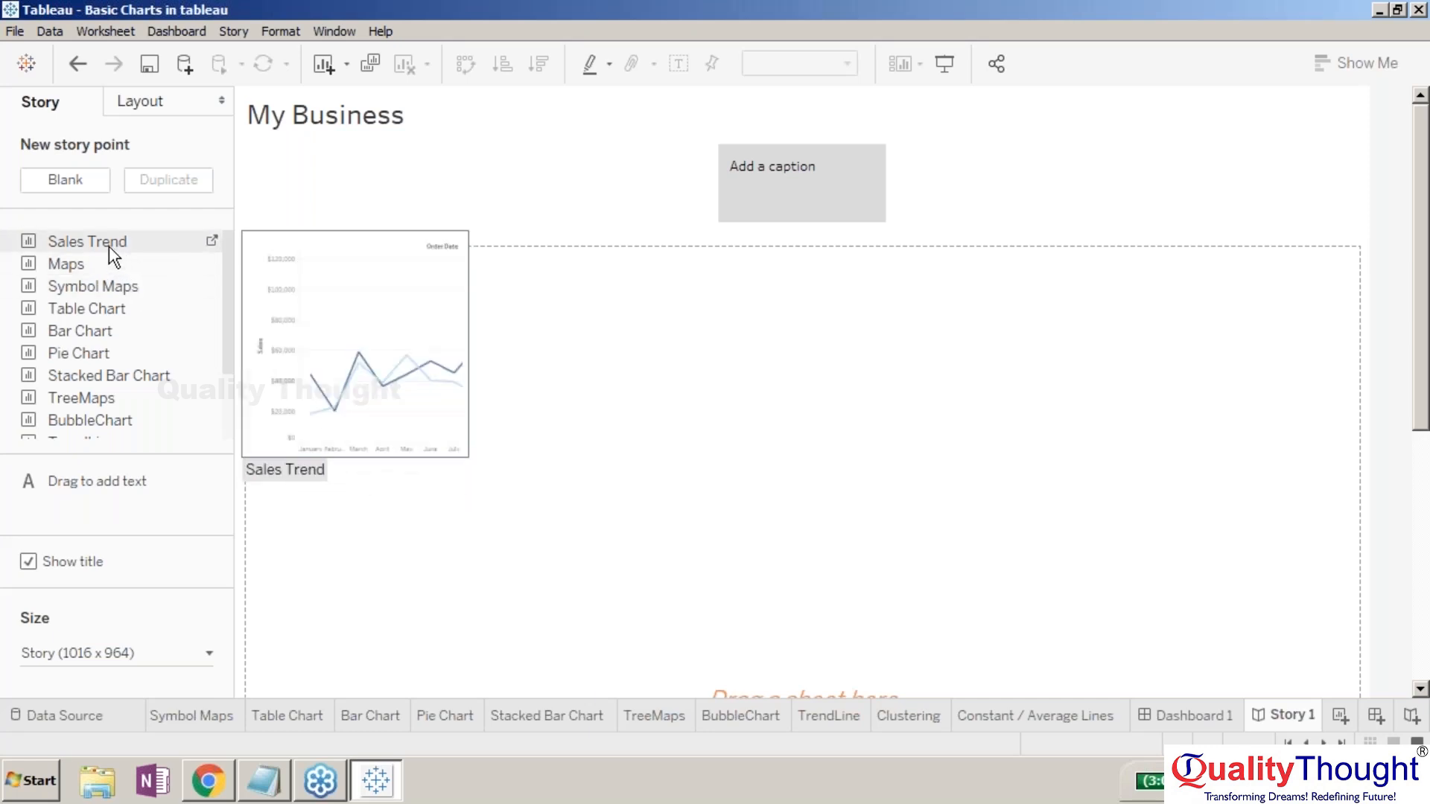
- Place the Sales Trend chart on the first story point
drag(109, 244, 529, 350)
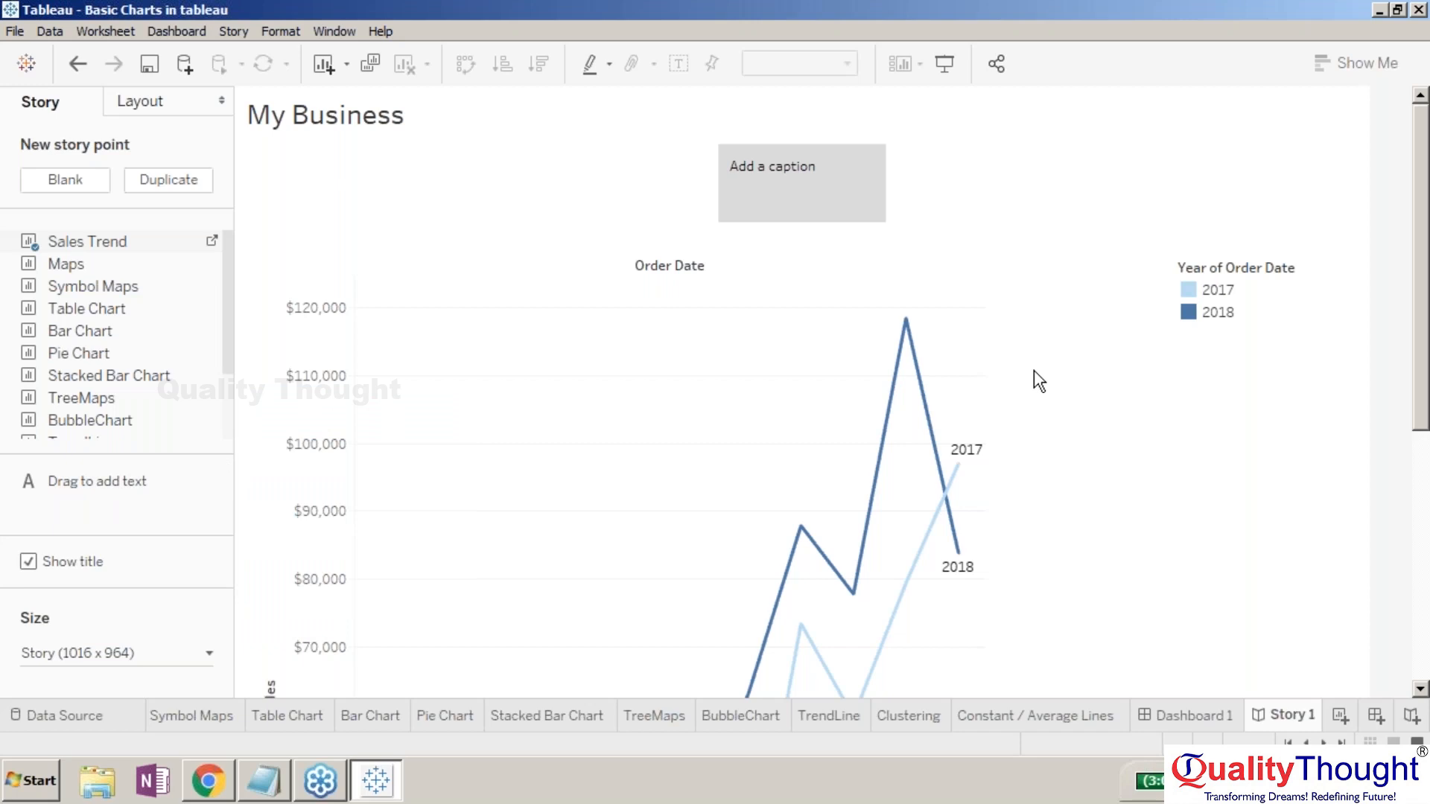
drag(1422, 375, 1378, 121)
drag(1389, 230, 1381, 161)
click(207, 653)
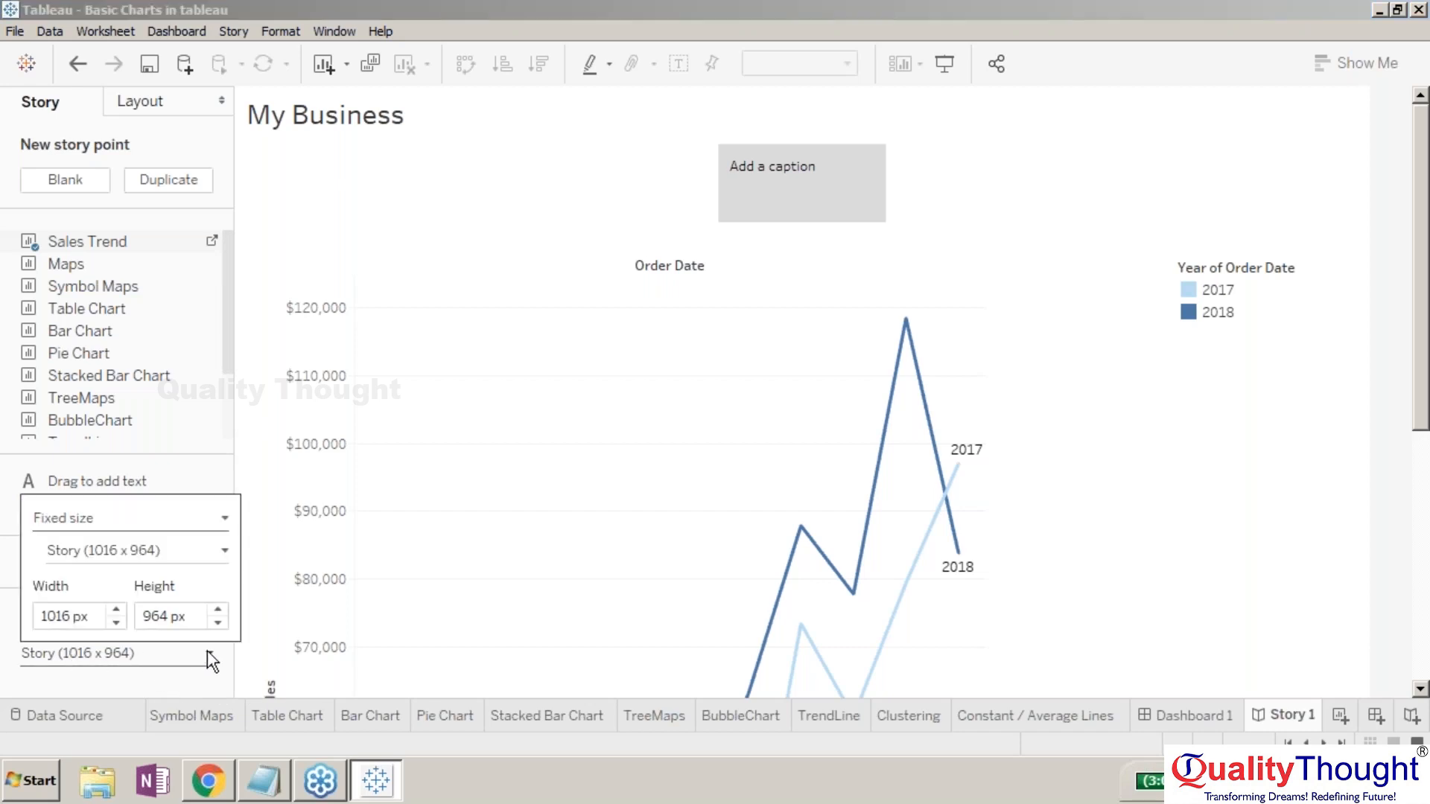
- Change the story size from Fixed to Automatic and toggle Show title off and back on
click(132, 516)
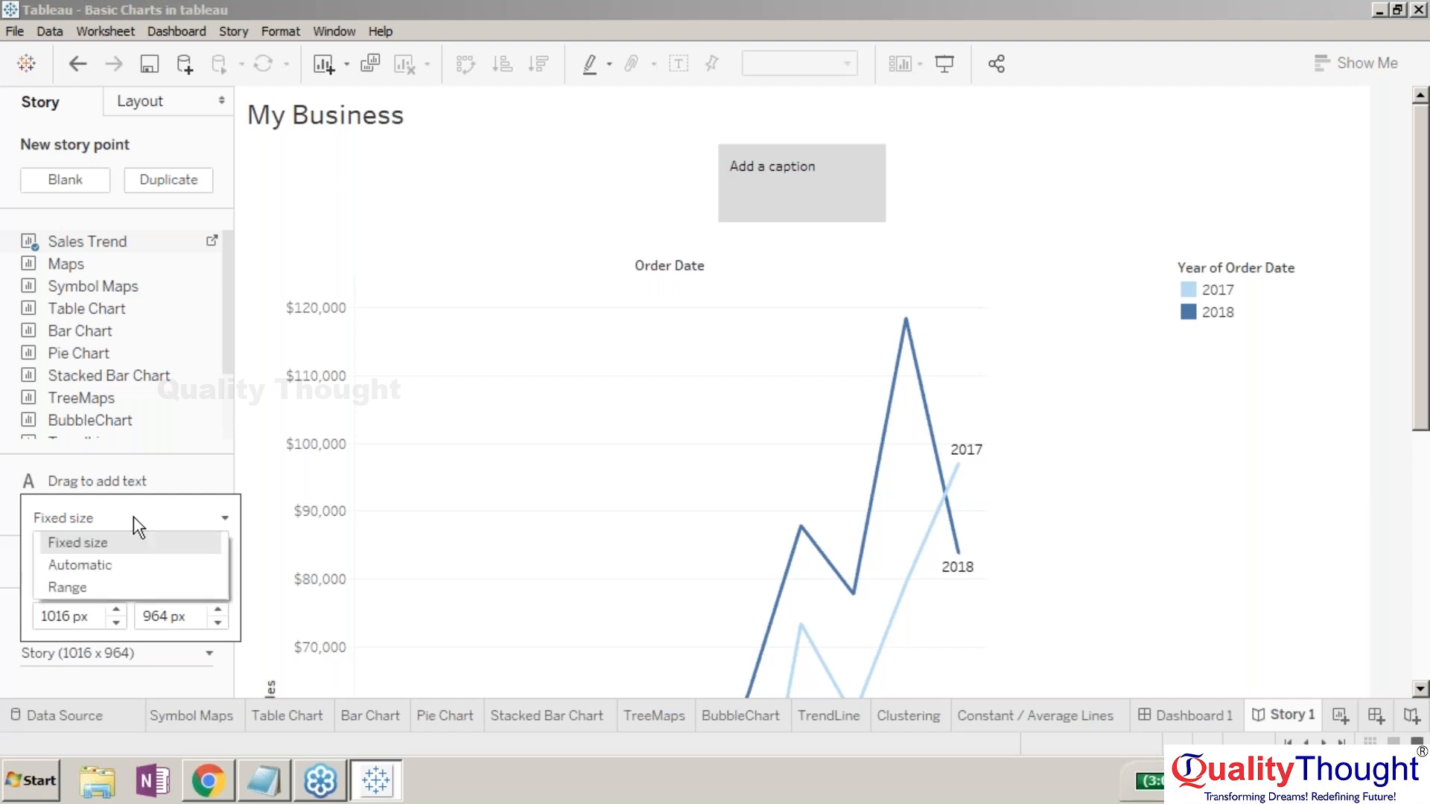
click(114, 567)
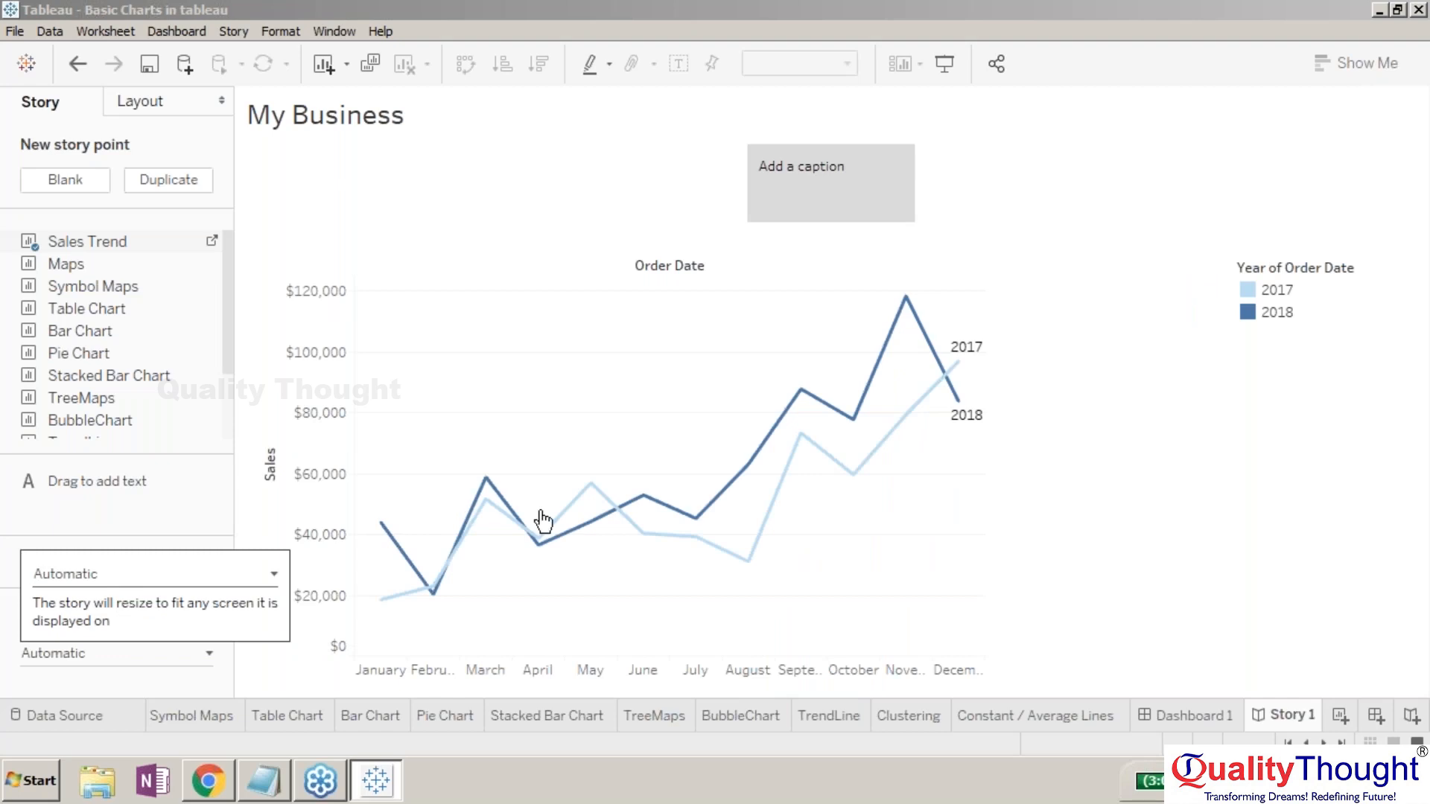
click(264, 514)
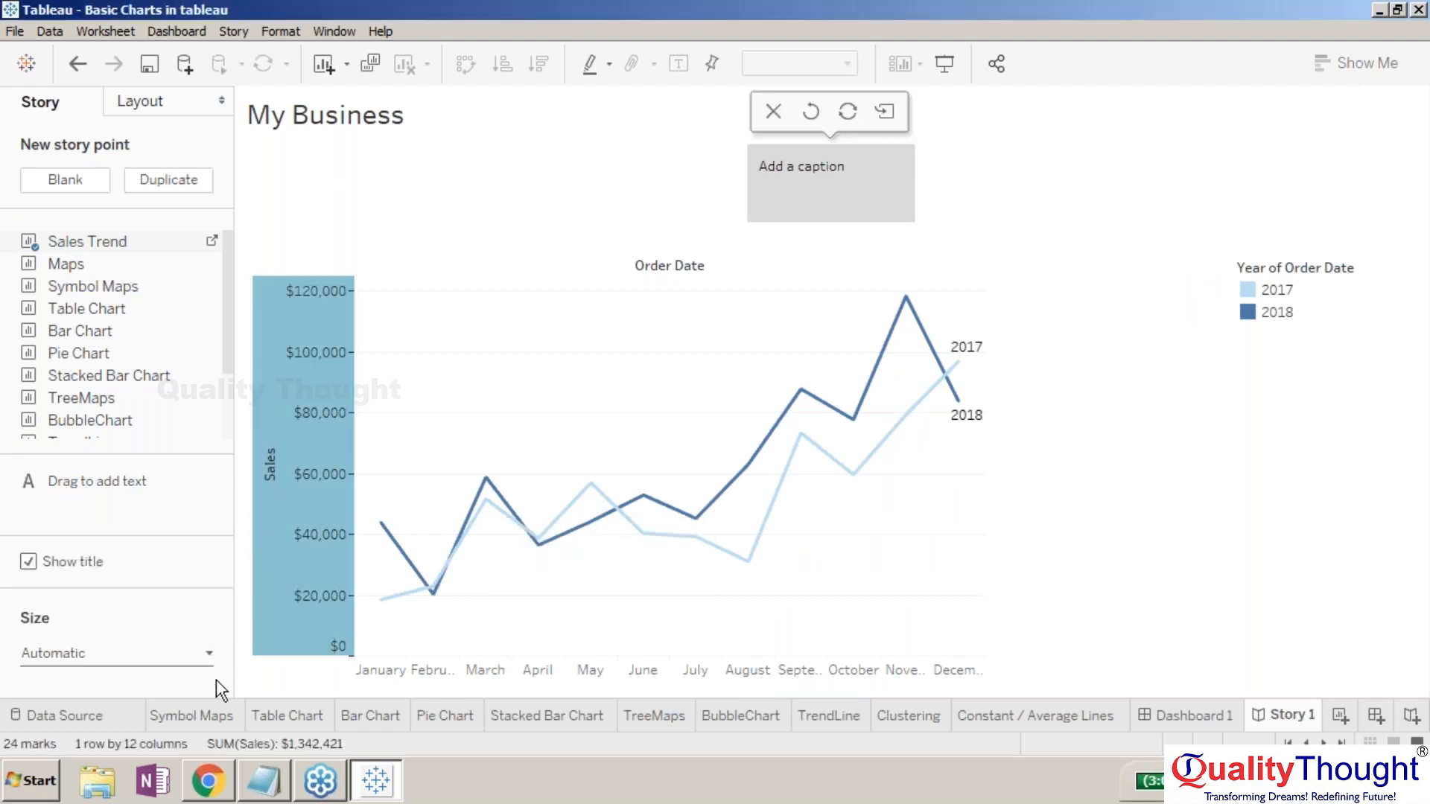
click(29, 562)
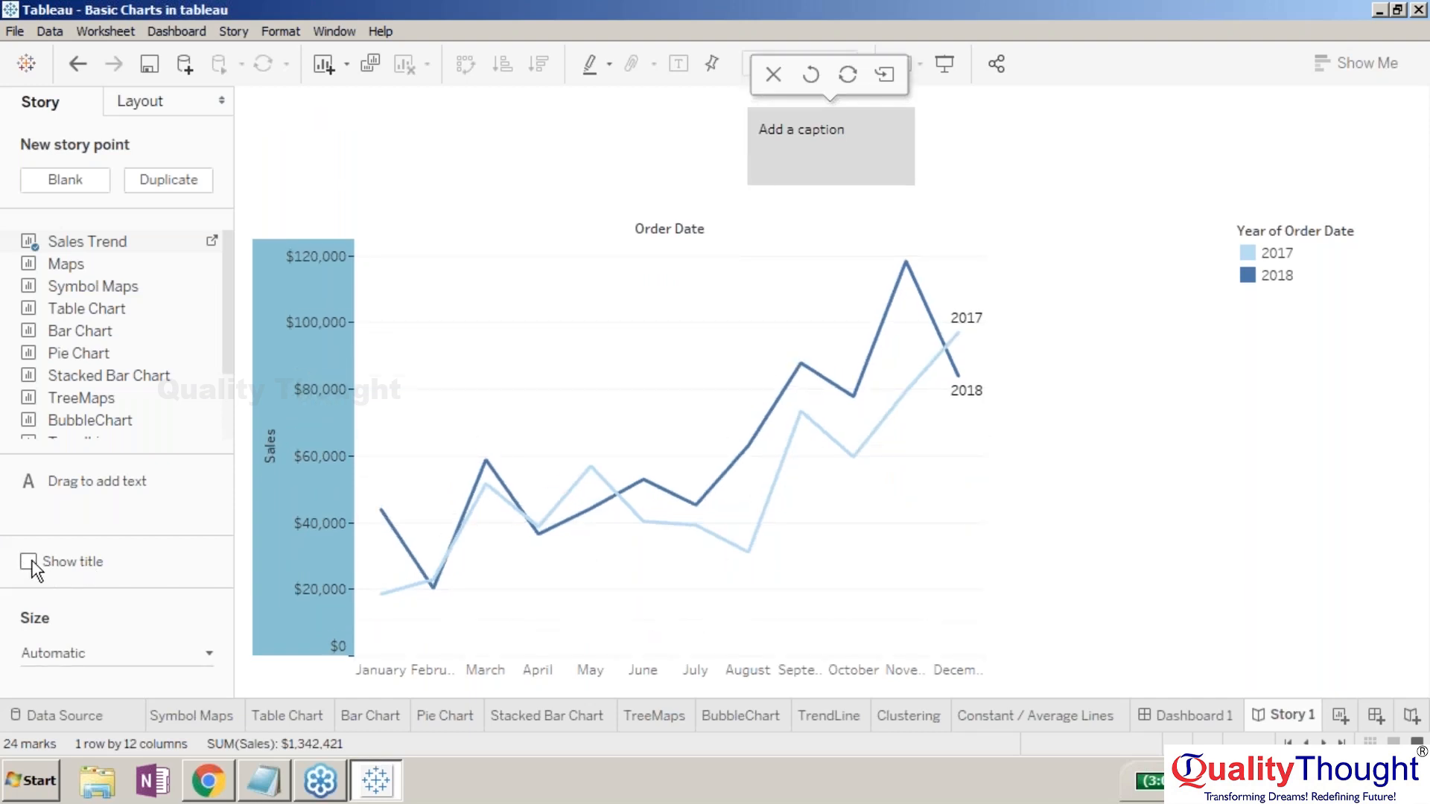
click(29, 562)
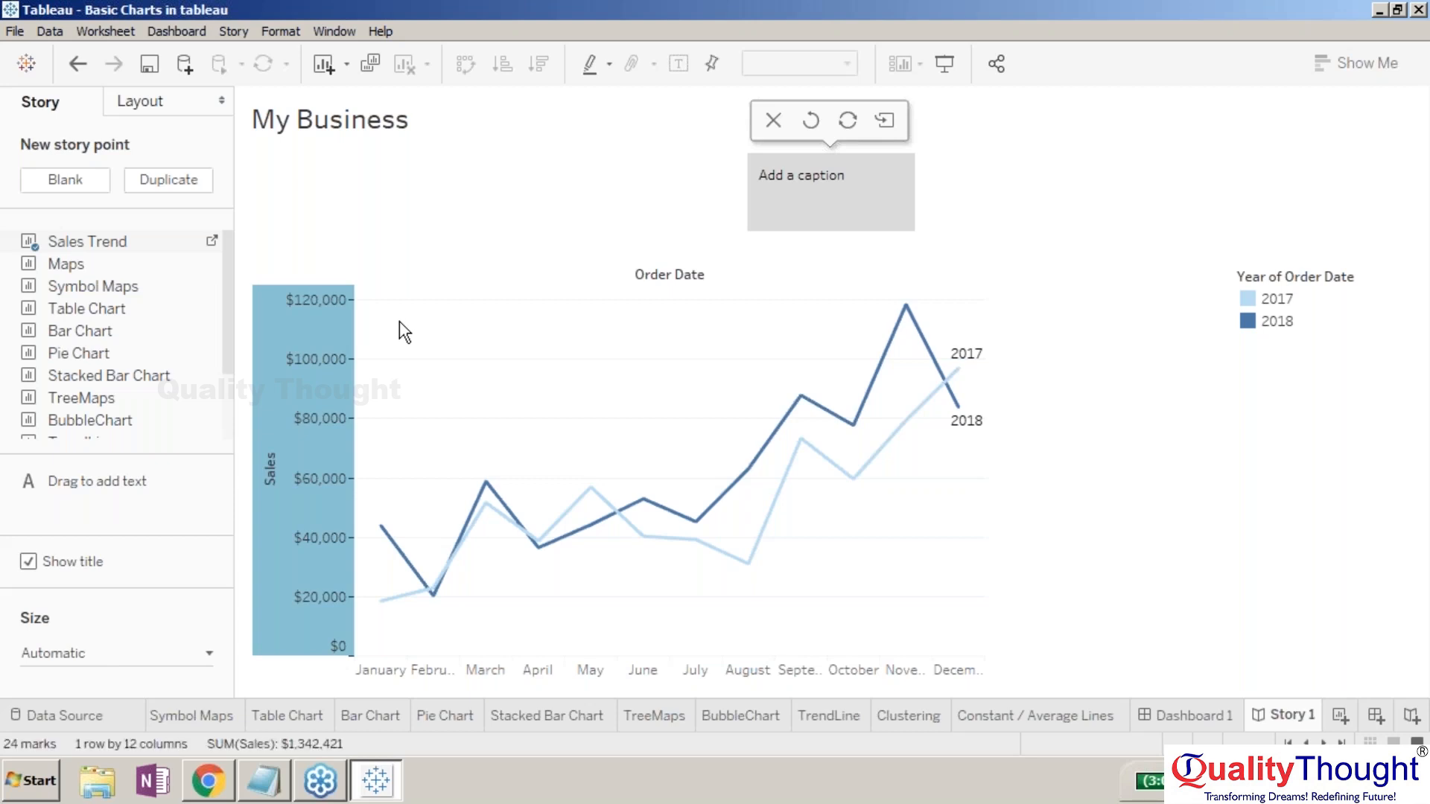
click(324, 320)
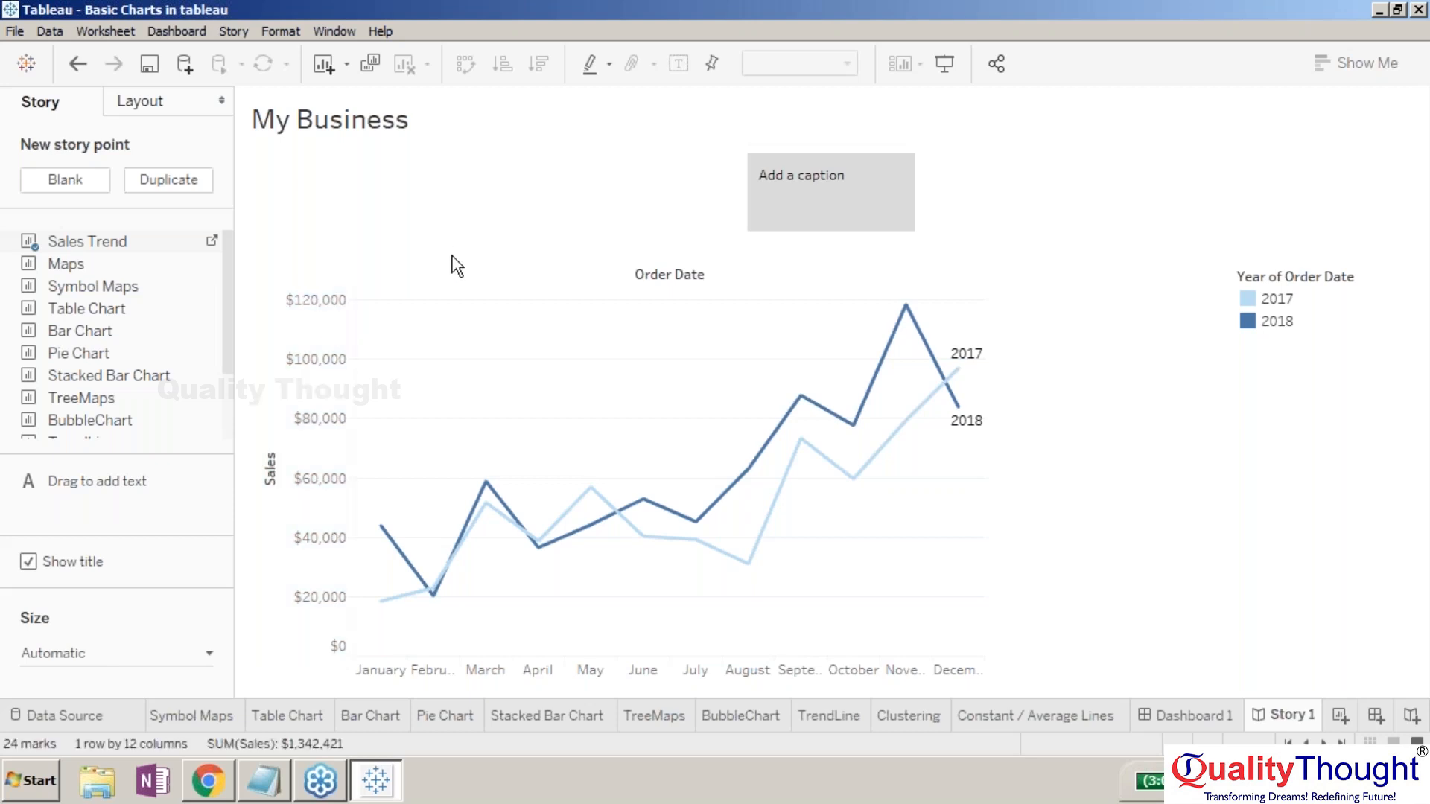
- Enter 'Sales Trend of the current chapter of Business in 17 and 18' in the first point's caption box
click(788, 201)
click(789, 201)
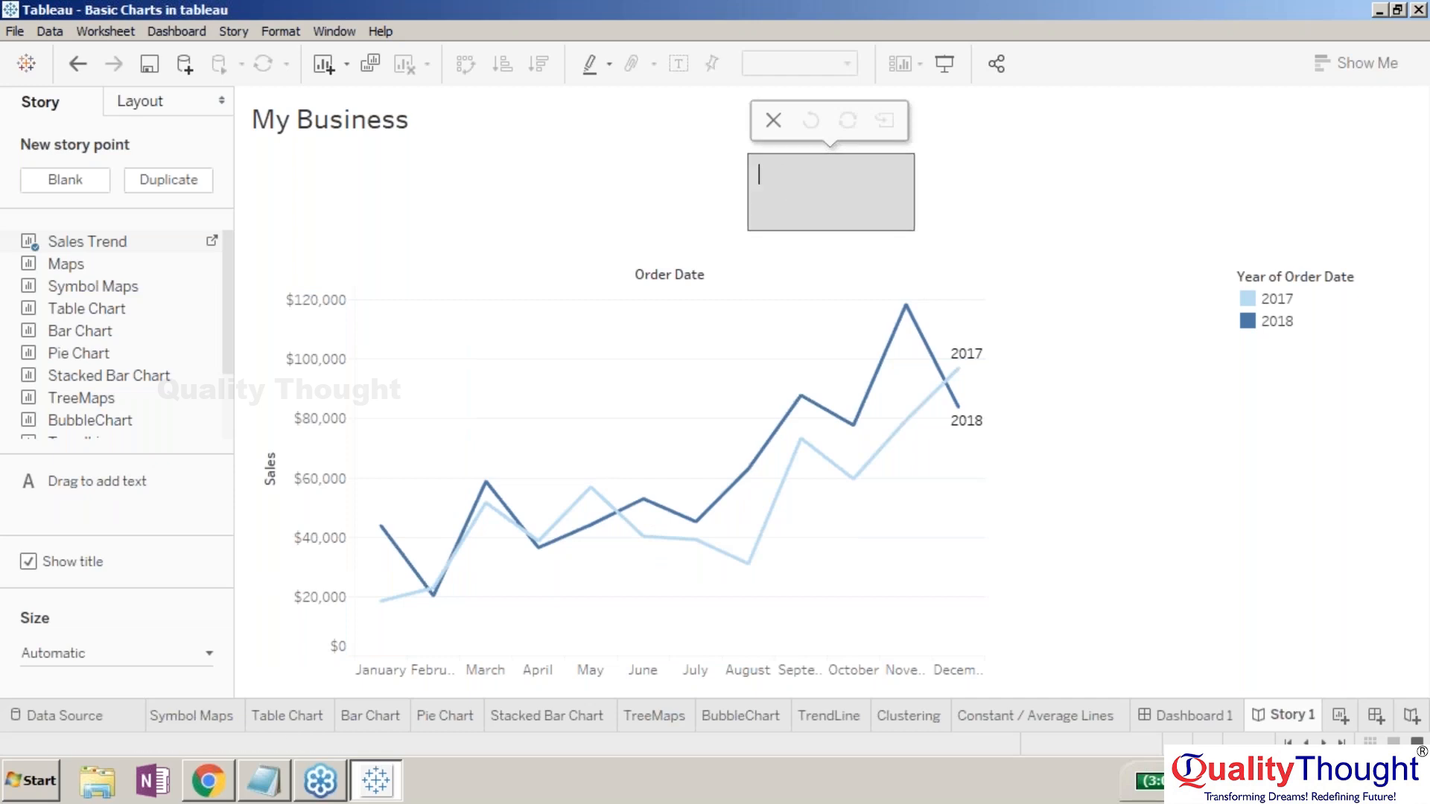
text(Sales Trend of the)
key(BackSpace)
key(BackSpace)
key(BackSpace)
text(the current )
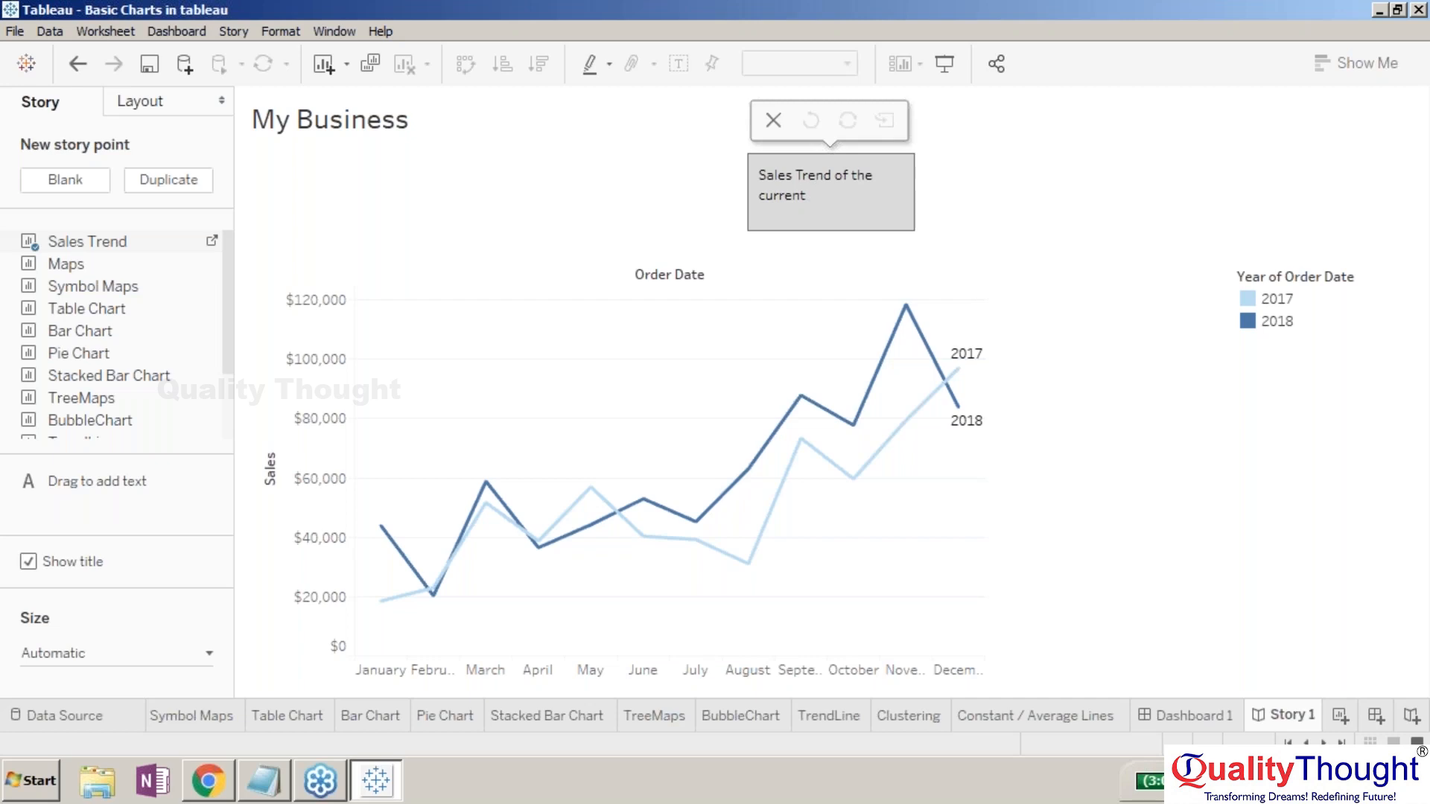
text(chapter)
key(BackSpace)
key(BackSpace)
key(BackSpace)
key(BackSpace)
key(BackSpace)
key(BackSpace)
key(BackSpace)
text(chapter of Bsin)
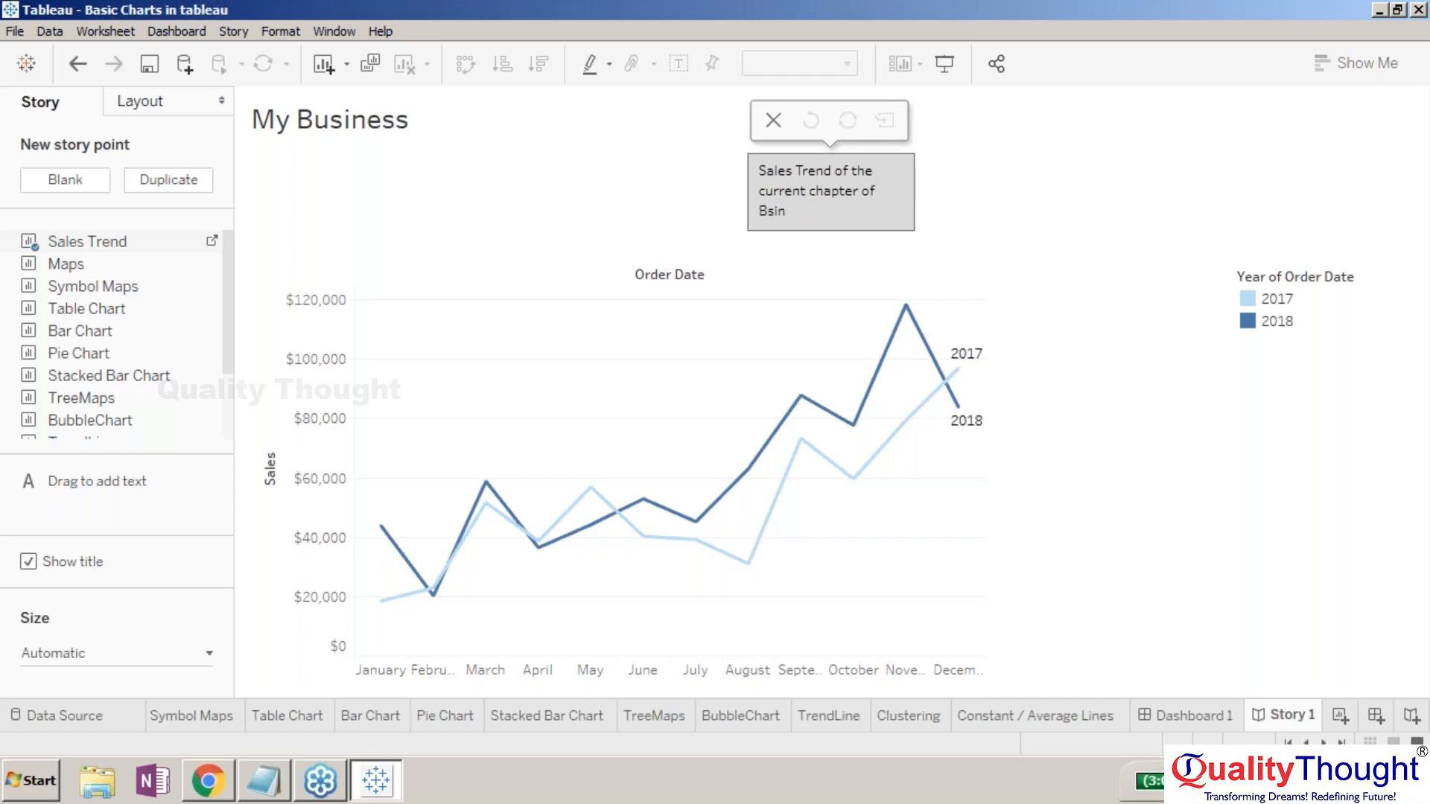
key(BackSpace)
key(BackSpace)
key(BackSpace)
text(usiness in 17 and 18)
click(685, 191)
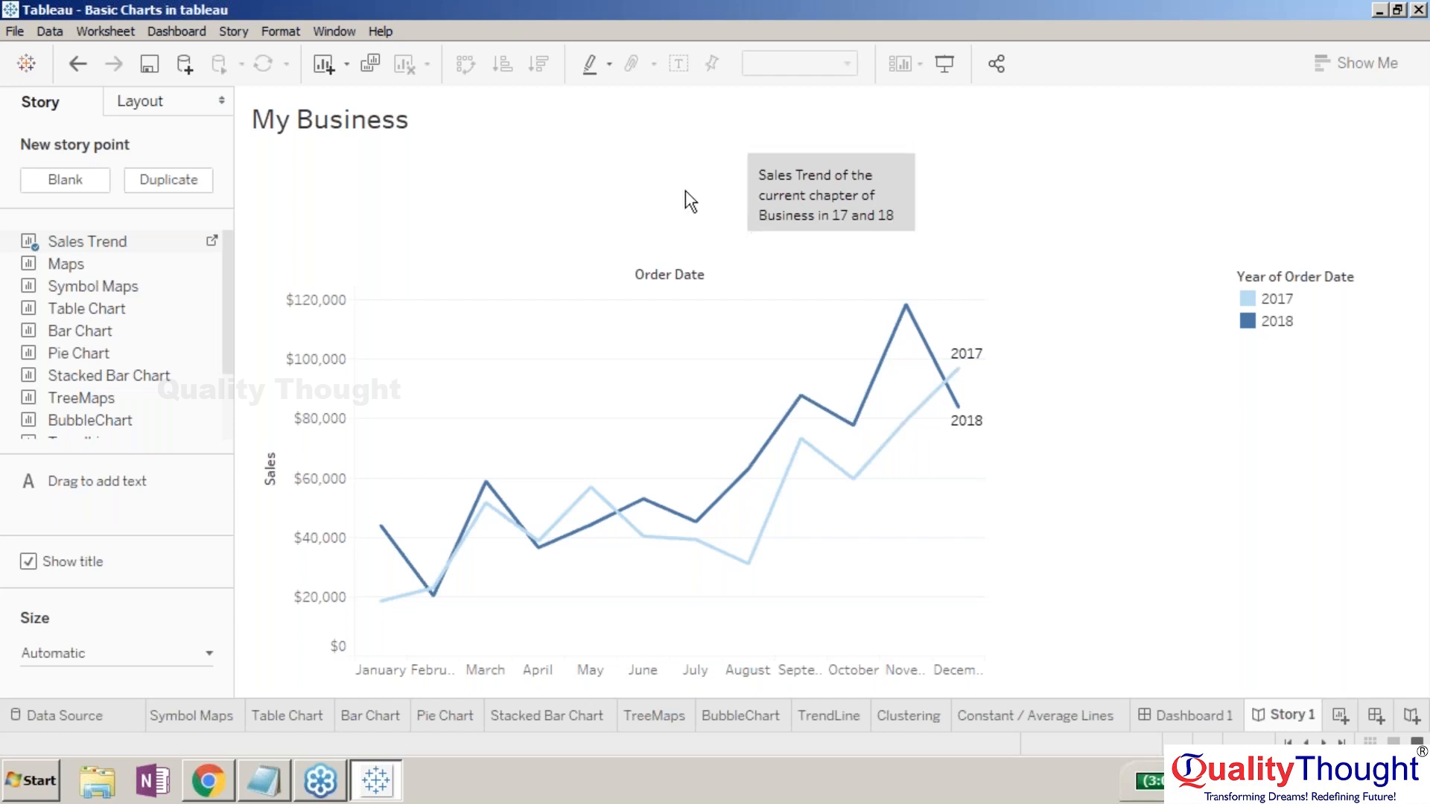
click(801, 178)
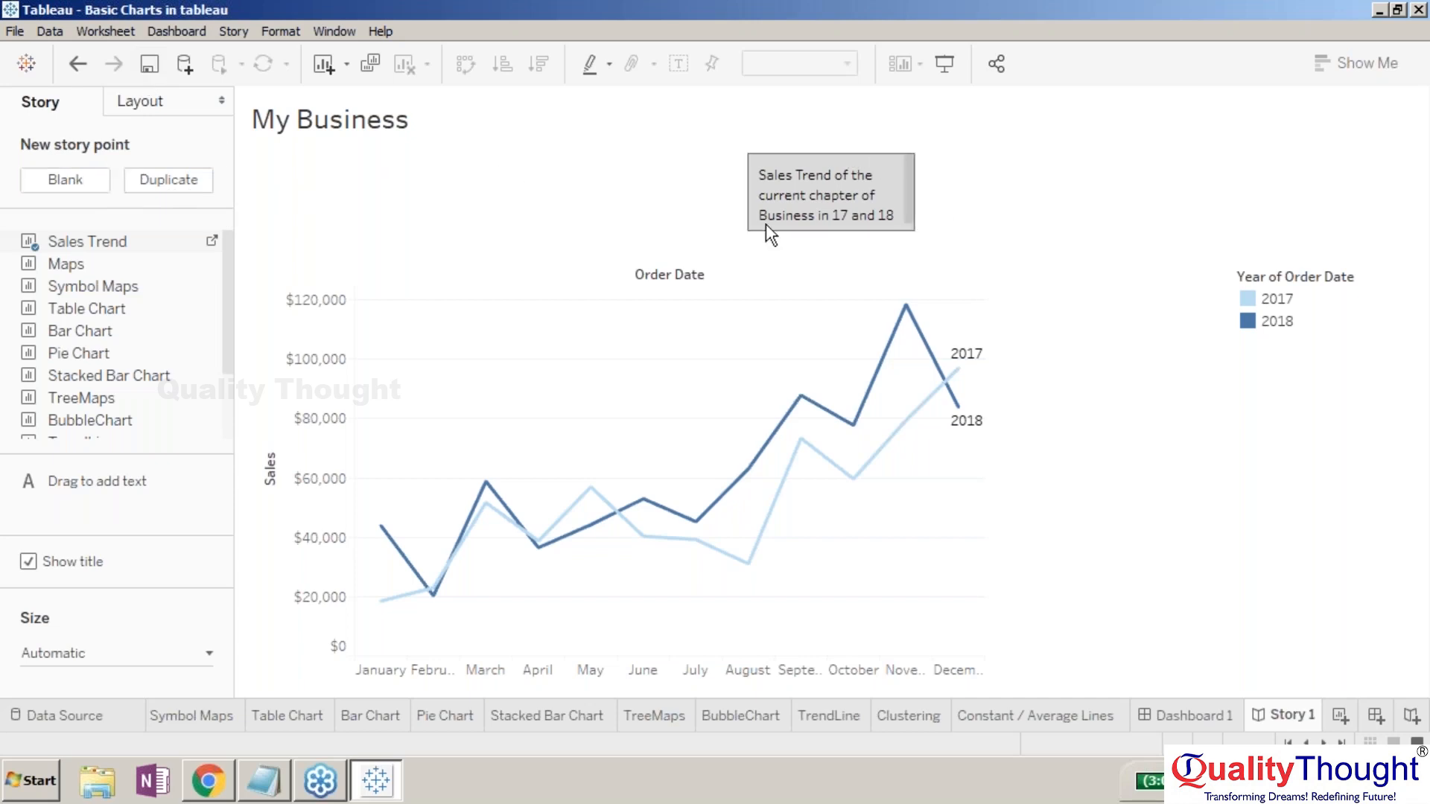
- Add a second blank story point holding the Bar Chart sheet
click(46, 174)
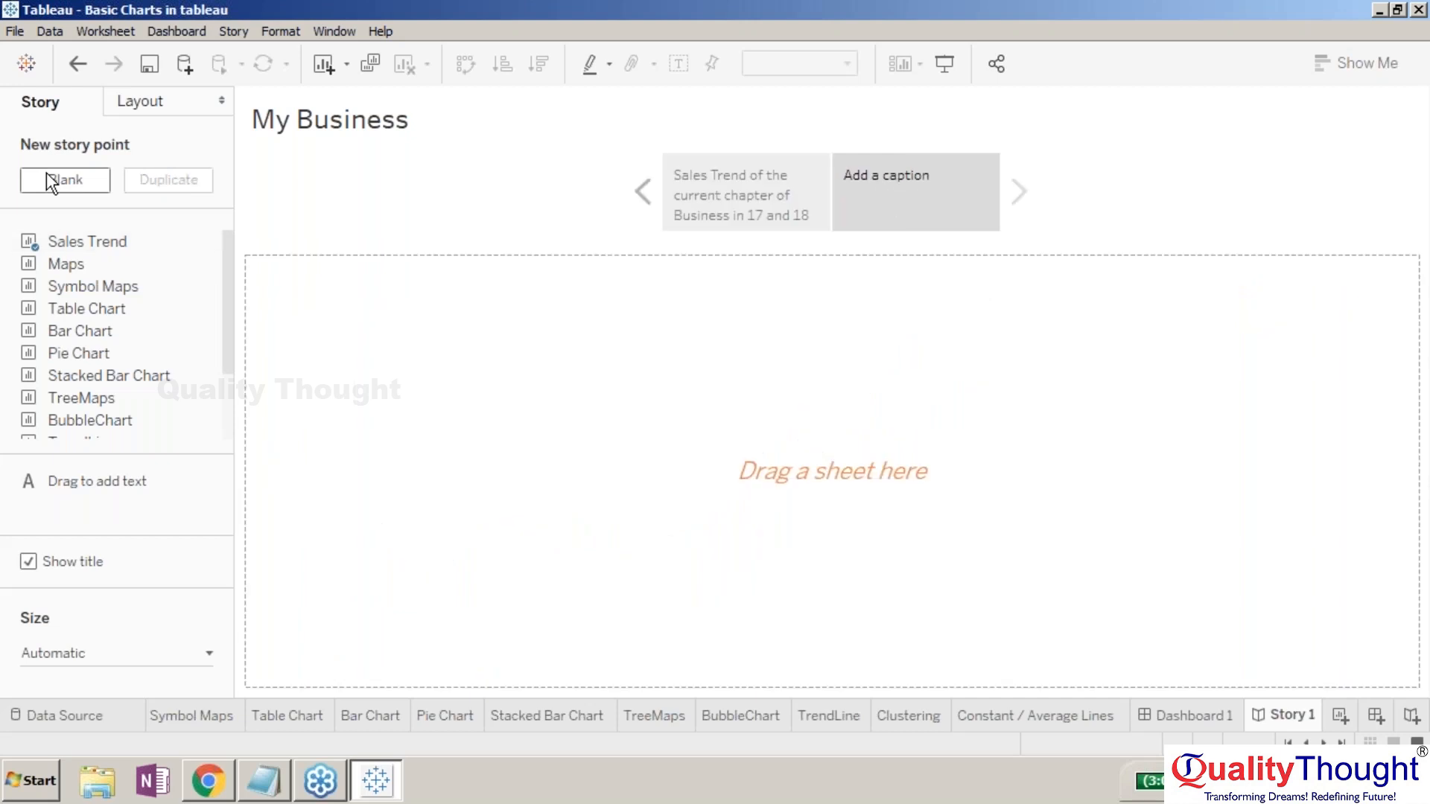
click(747, 181)
click(900, 190)
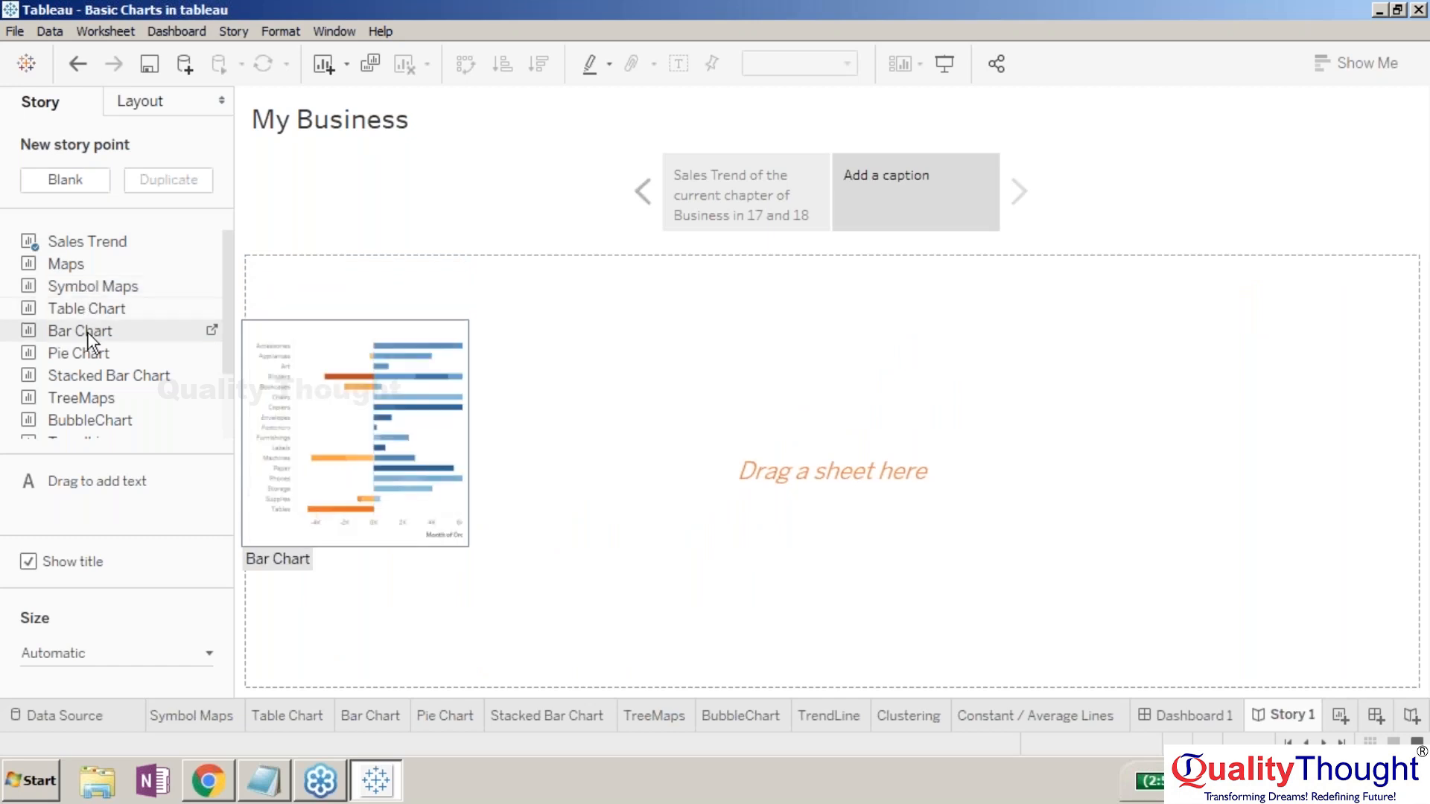
drag(92, 341, 670, 335)
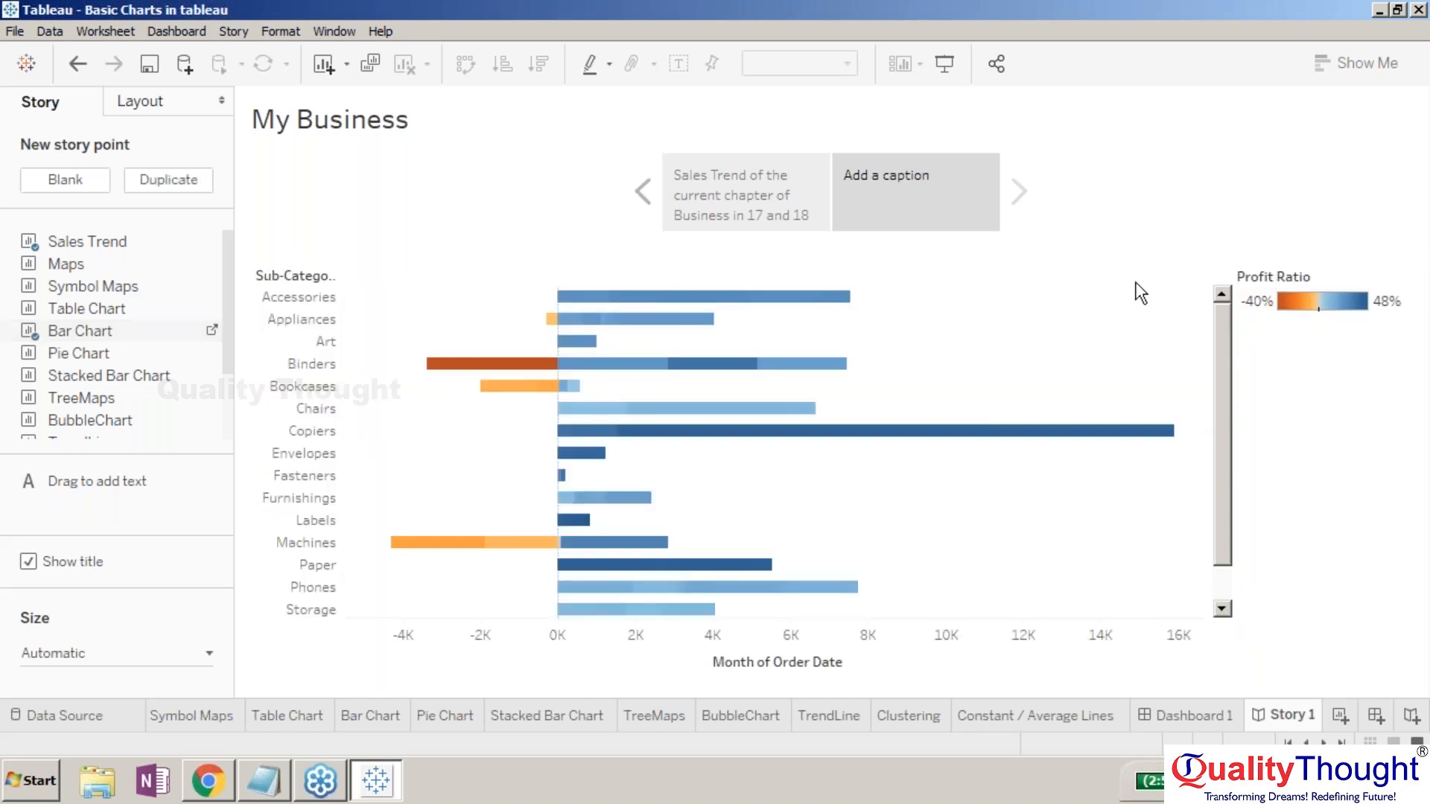
- Caption it 'Bar Chart of Orders by Sub-cat includes profit ratio' and add a third blank point
double_click(860, 199)
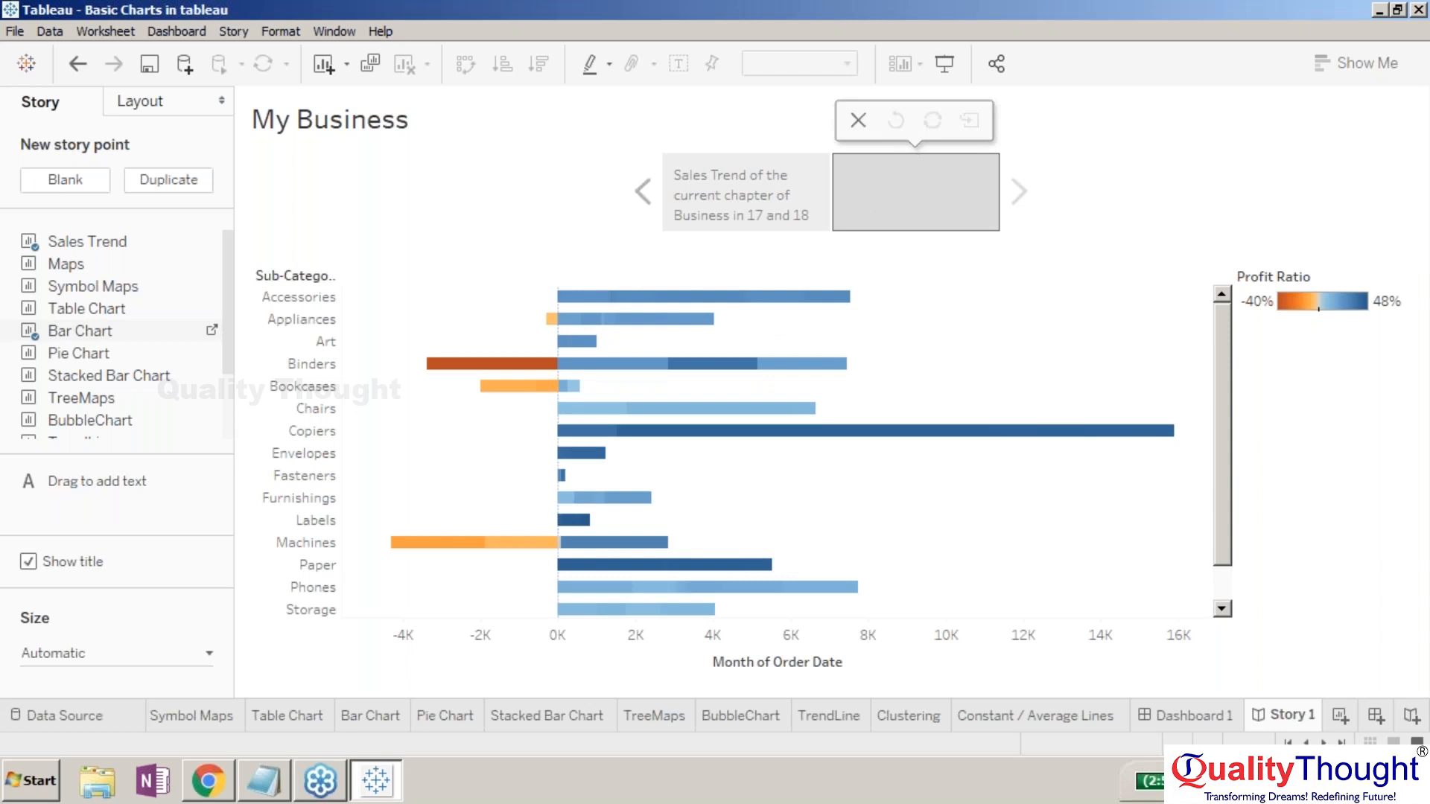
right_click(860, 201)
click(846, 167)
text(Bar Chart of)
text(Orders by Sub-cat for)
key(BackSpace)
key(BackSpace)
key(BackSpace)
key(BackSpace)
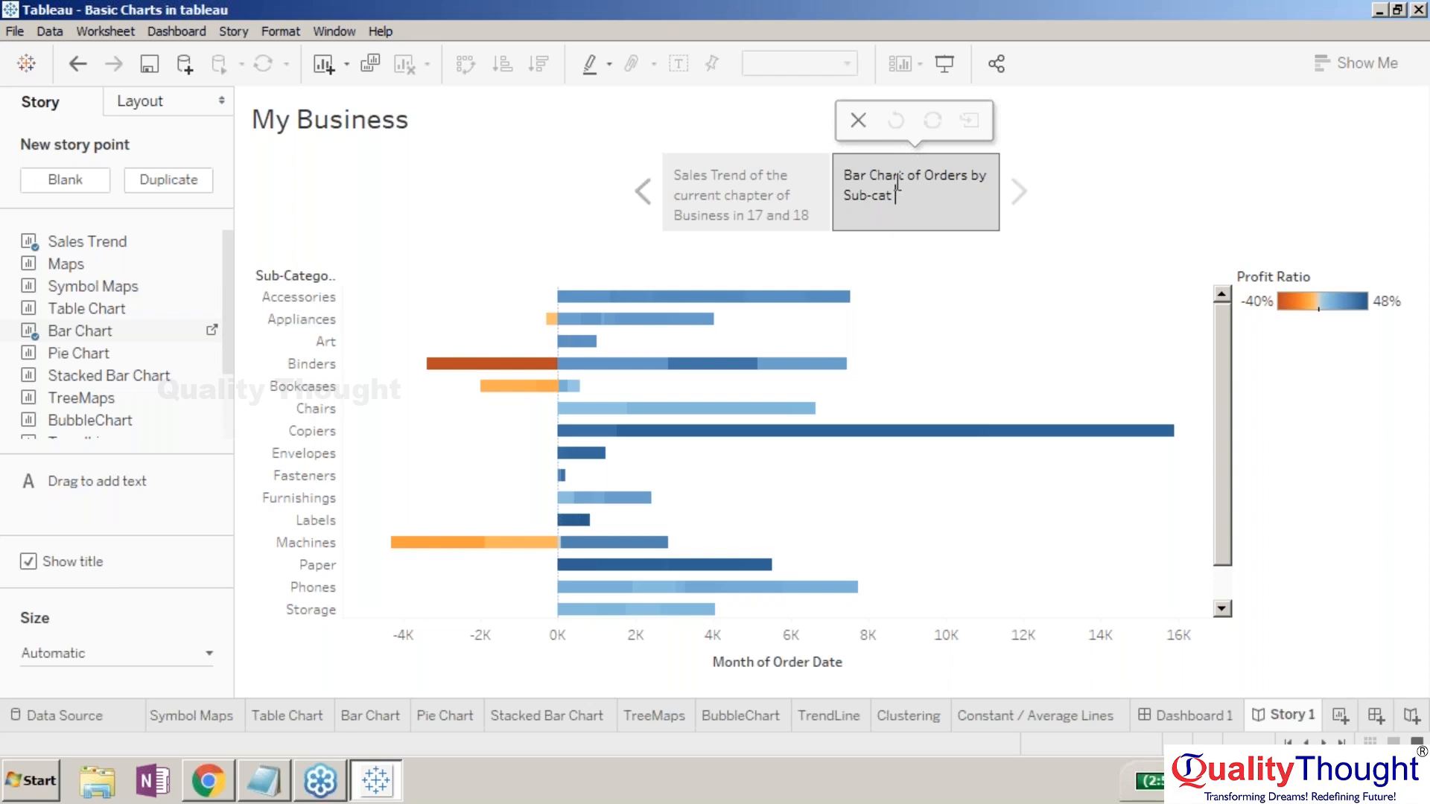
text(includes profit ratio)
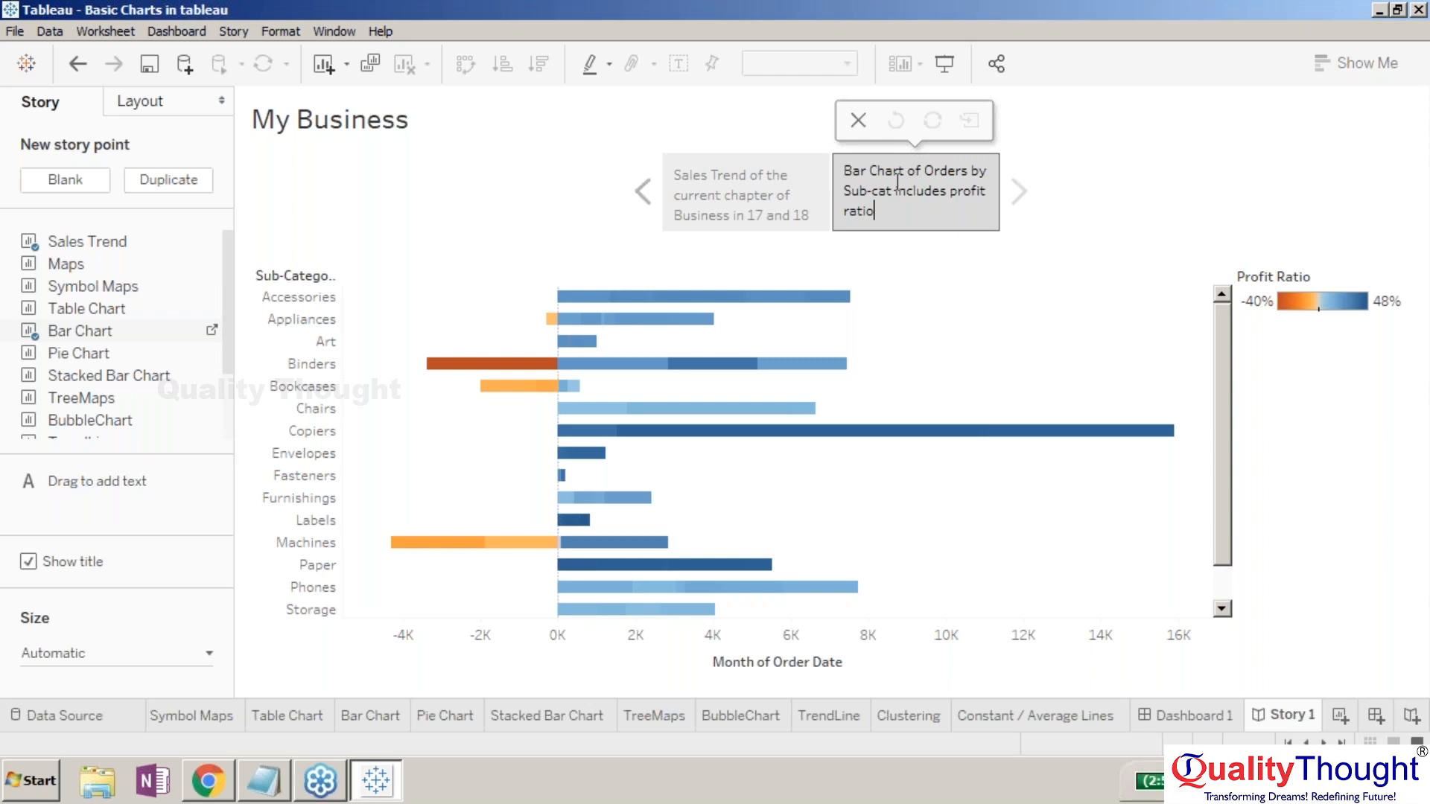
click(551, 243)
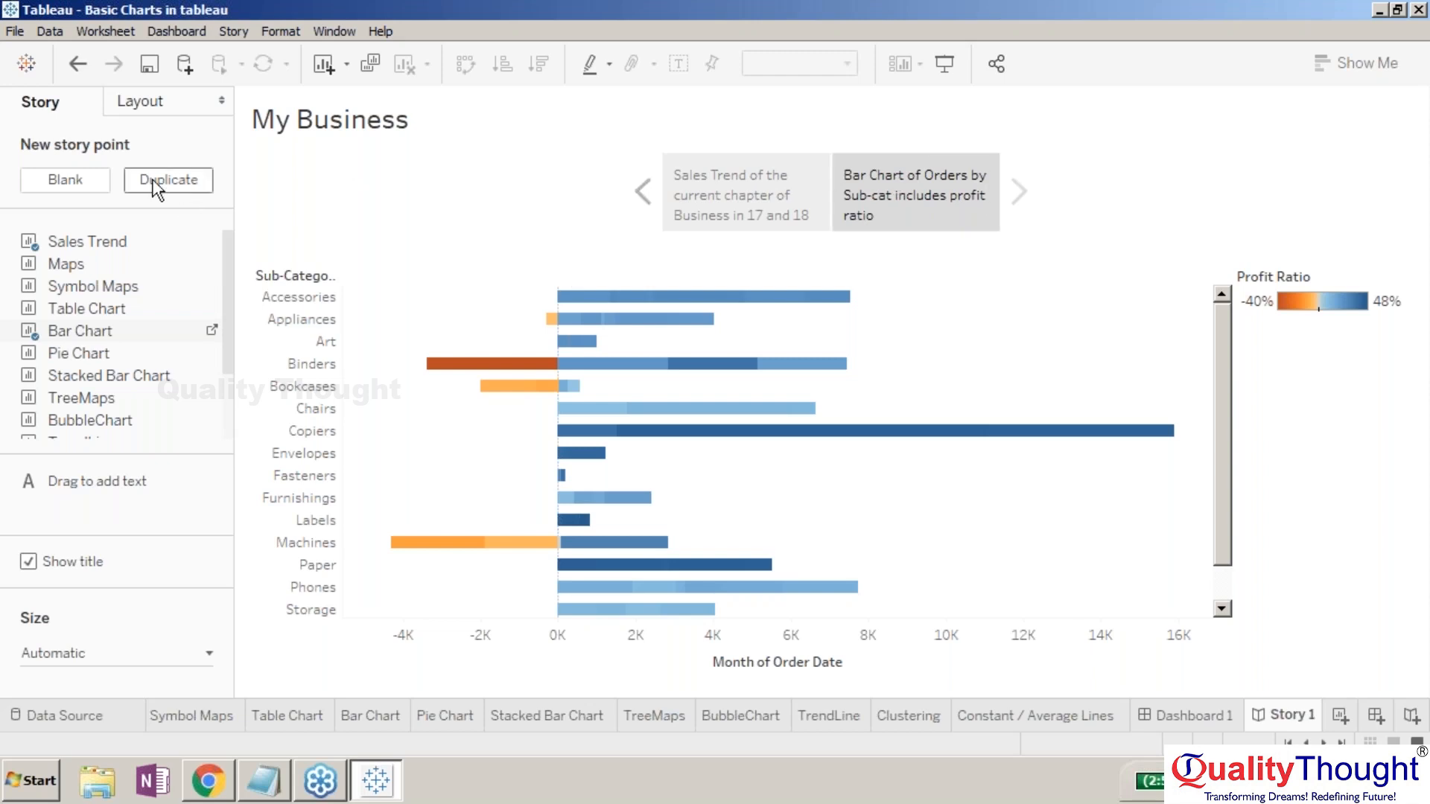
click(95, 180)
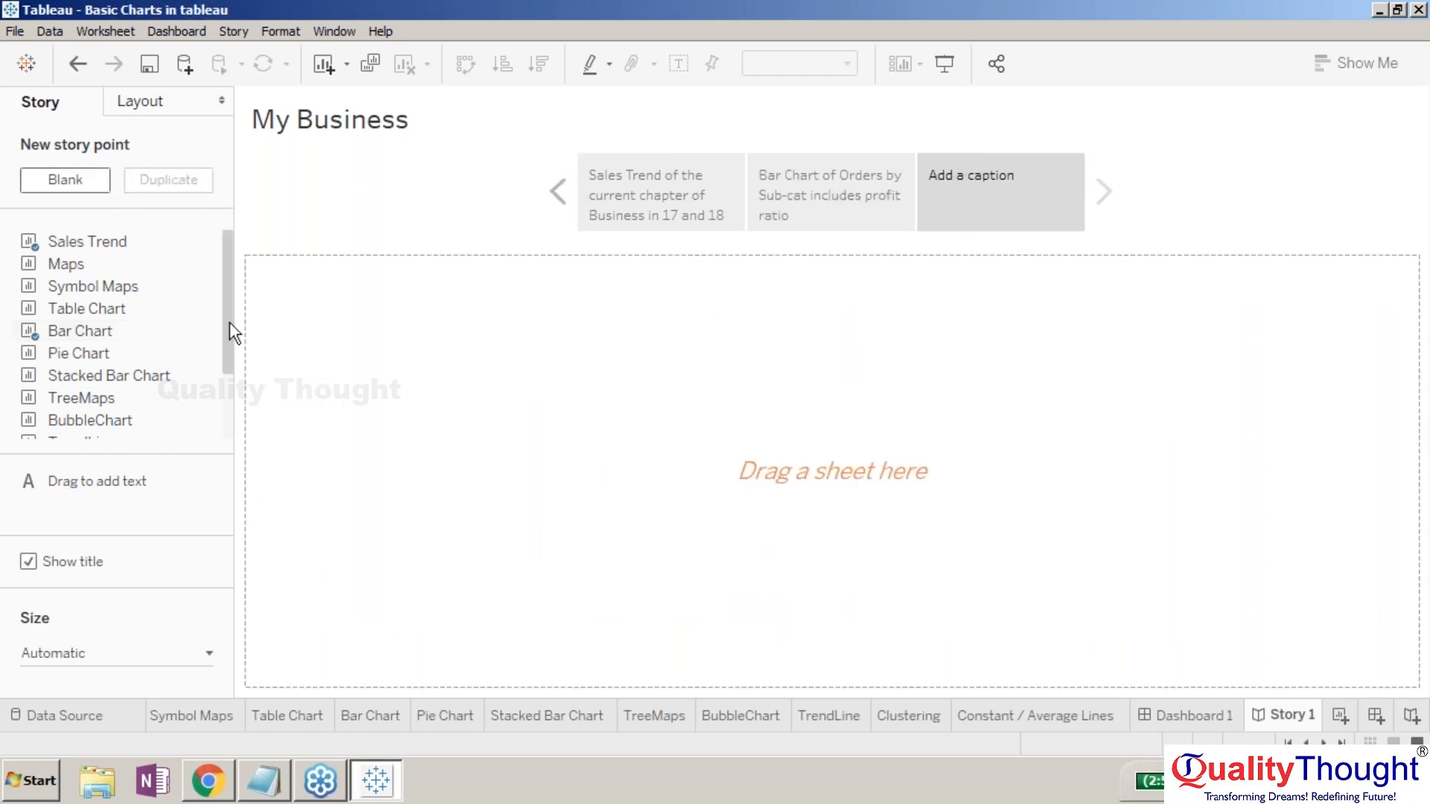
- Drop the Pie Chart sheet onto the third point and caption it 'Pie Chart of Sales by Segment'
drag(131, 355, 1034, 164)
mouse_move(354, 311)
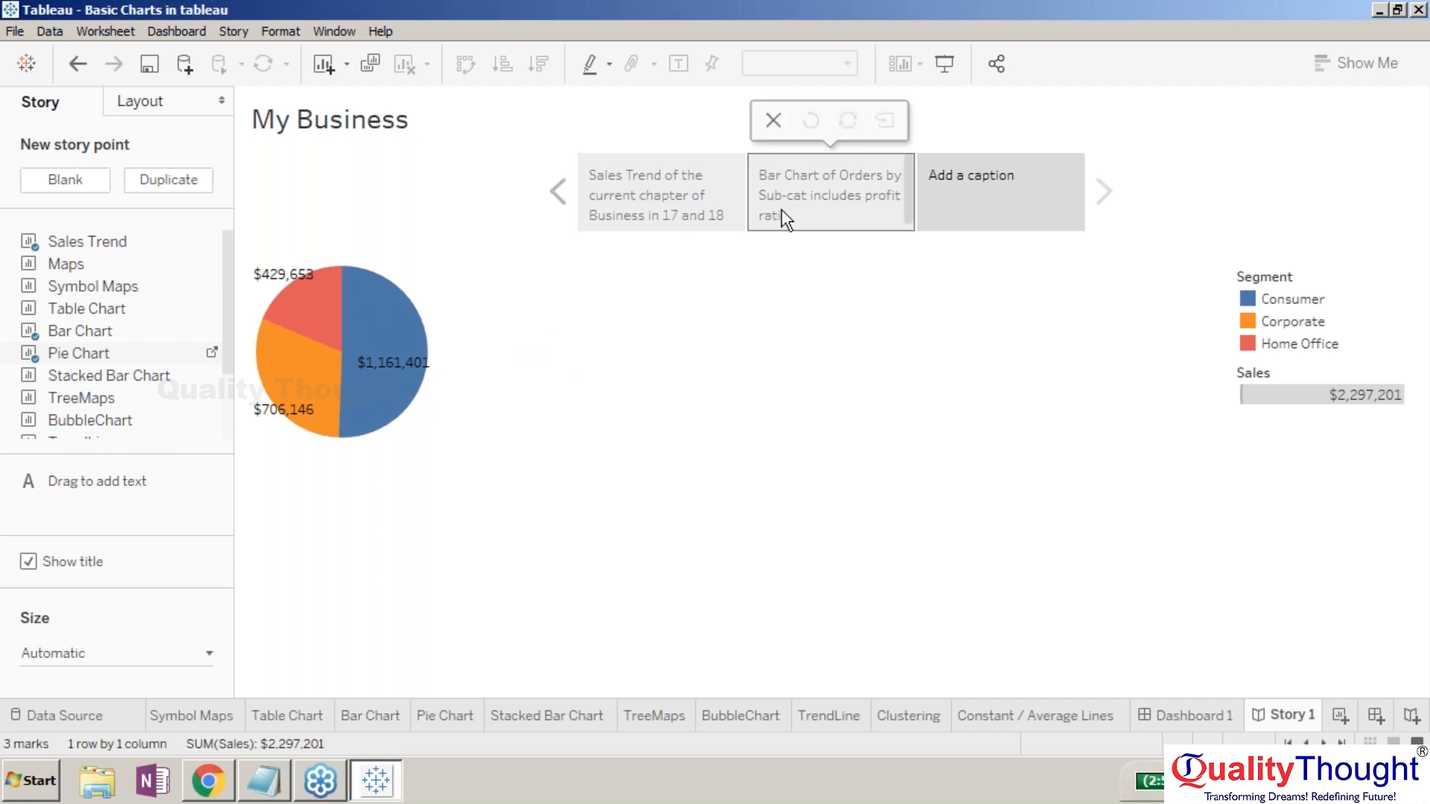
click(999, 198)
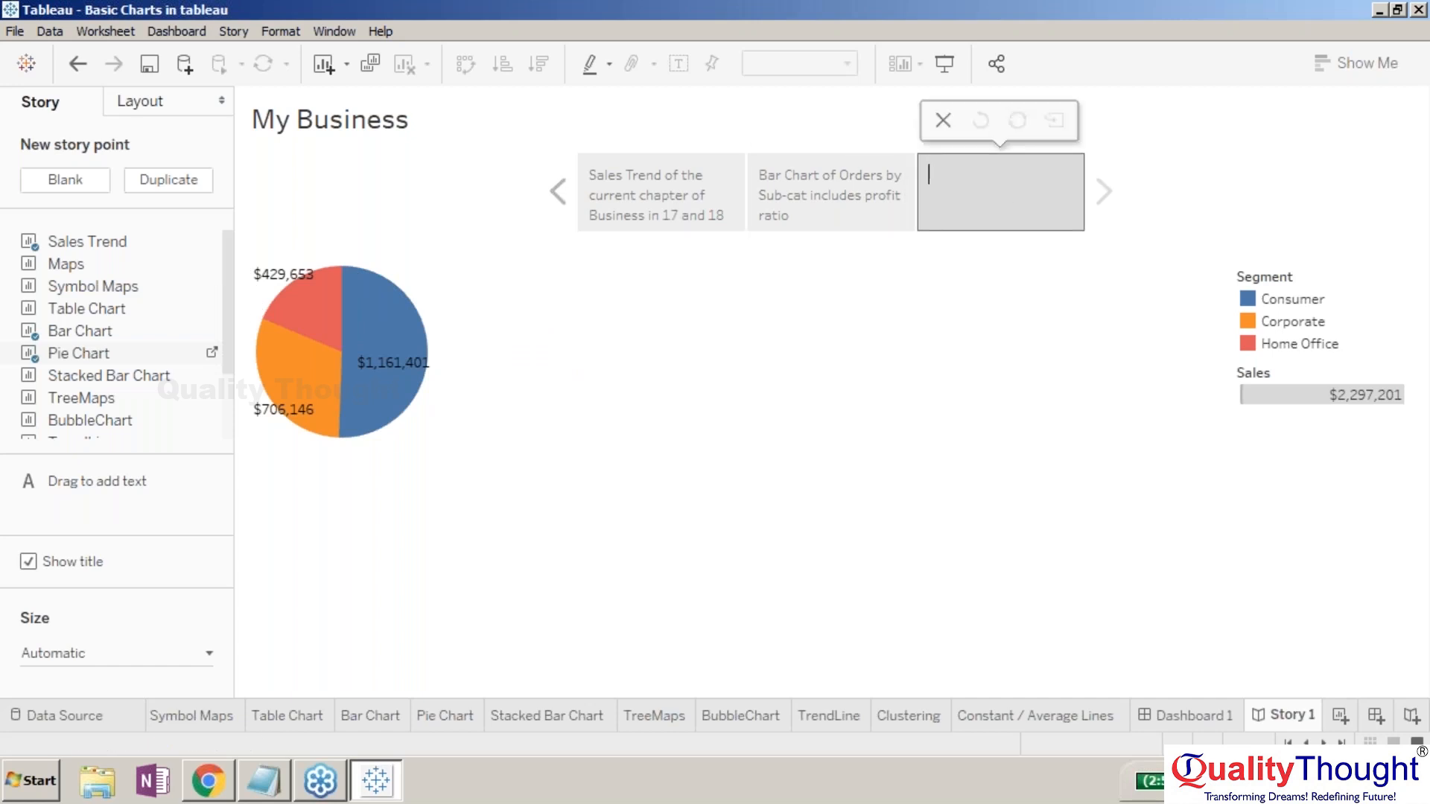
click(1347, 304)
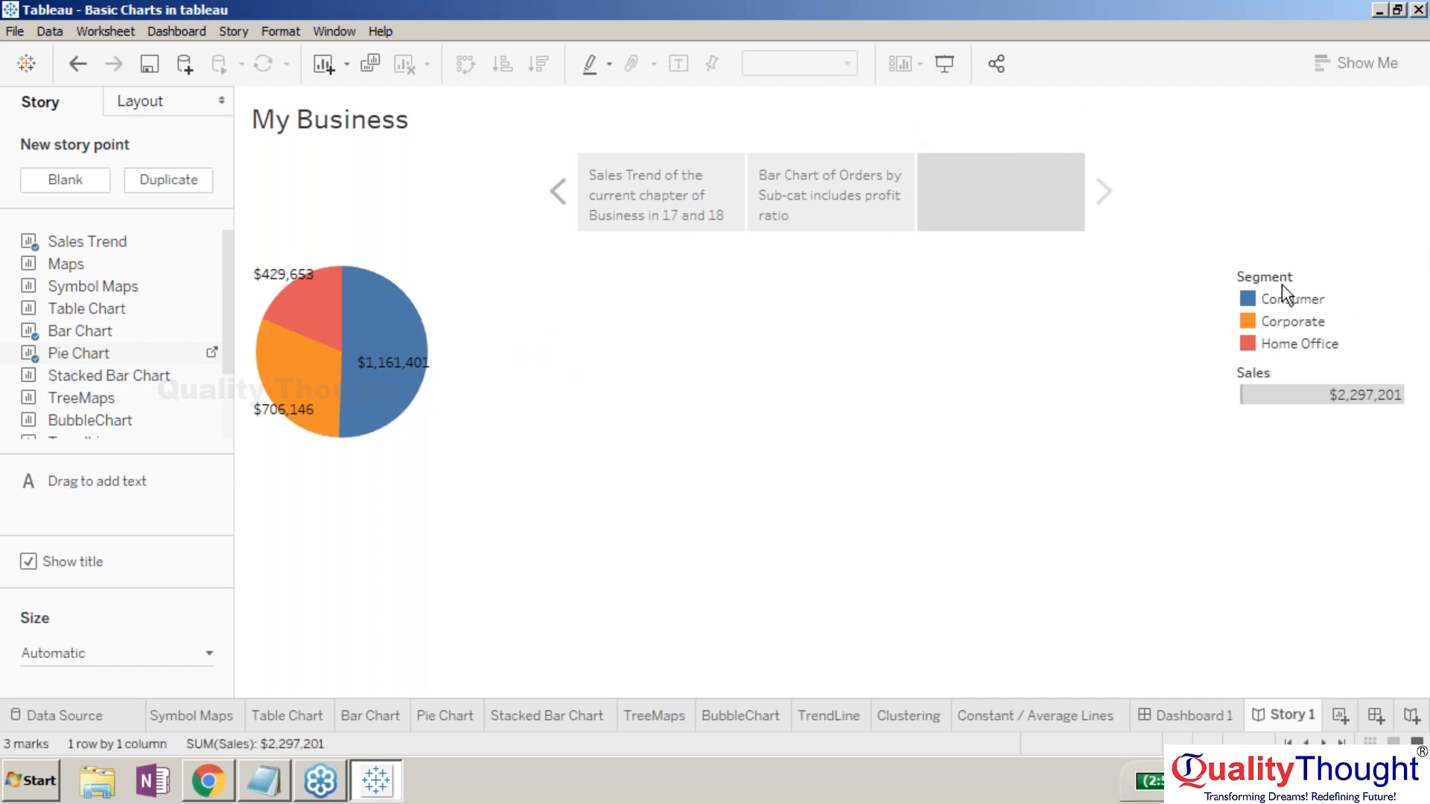
click(986, 194)
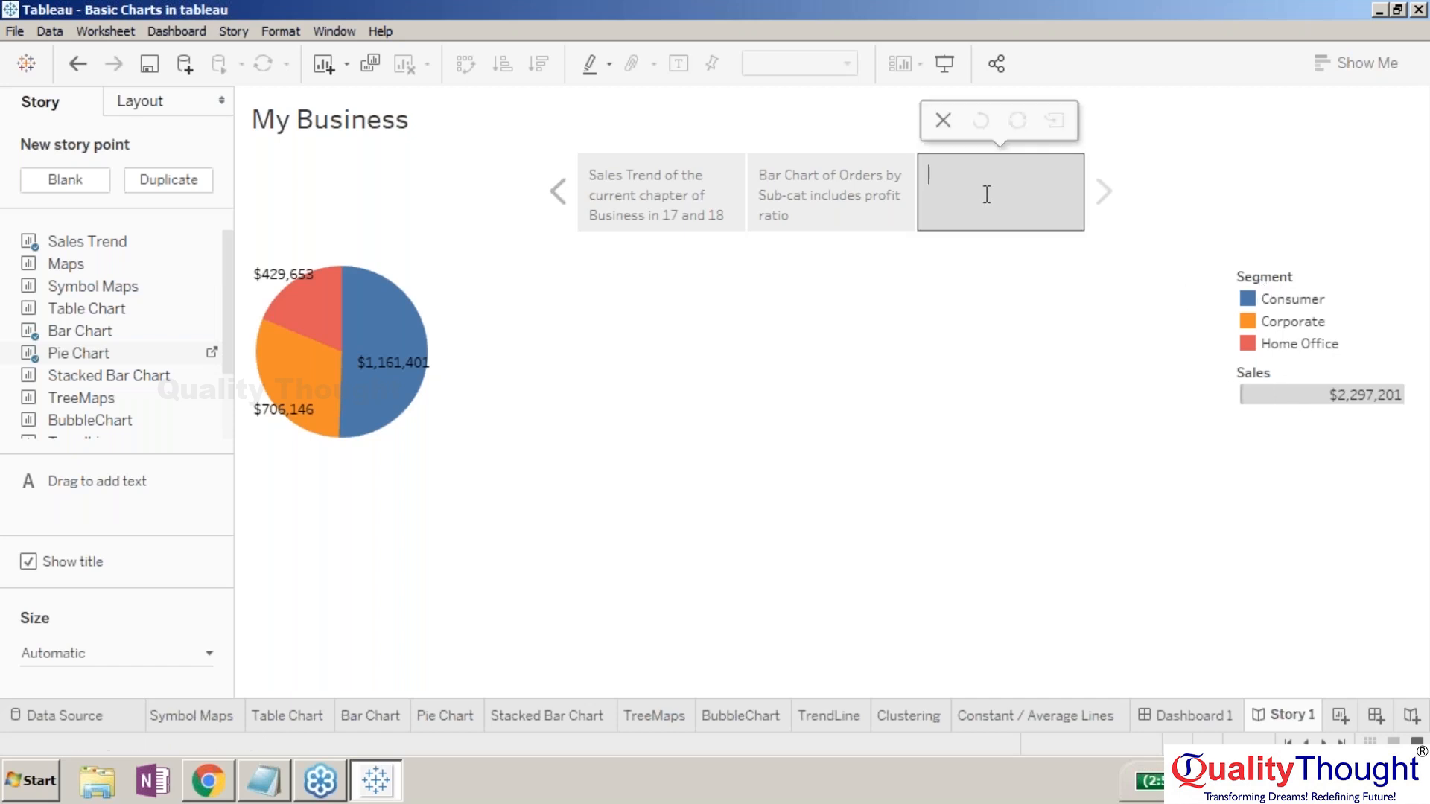
text(Pie Chart of)
text(Sales by Segment)
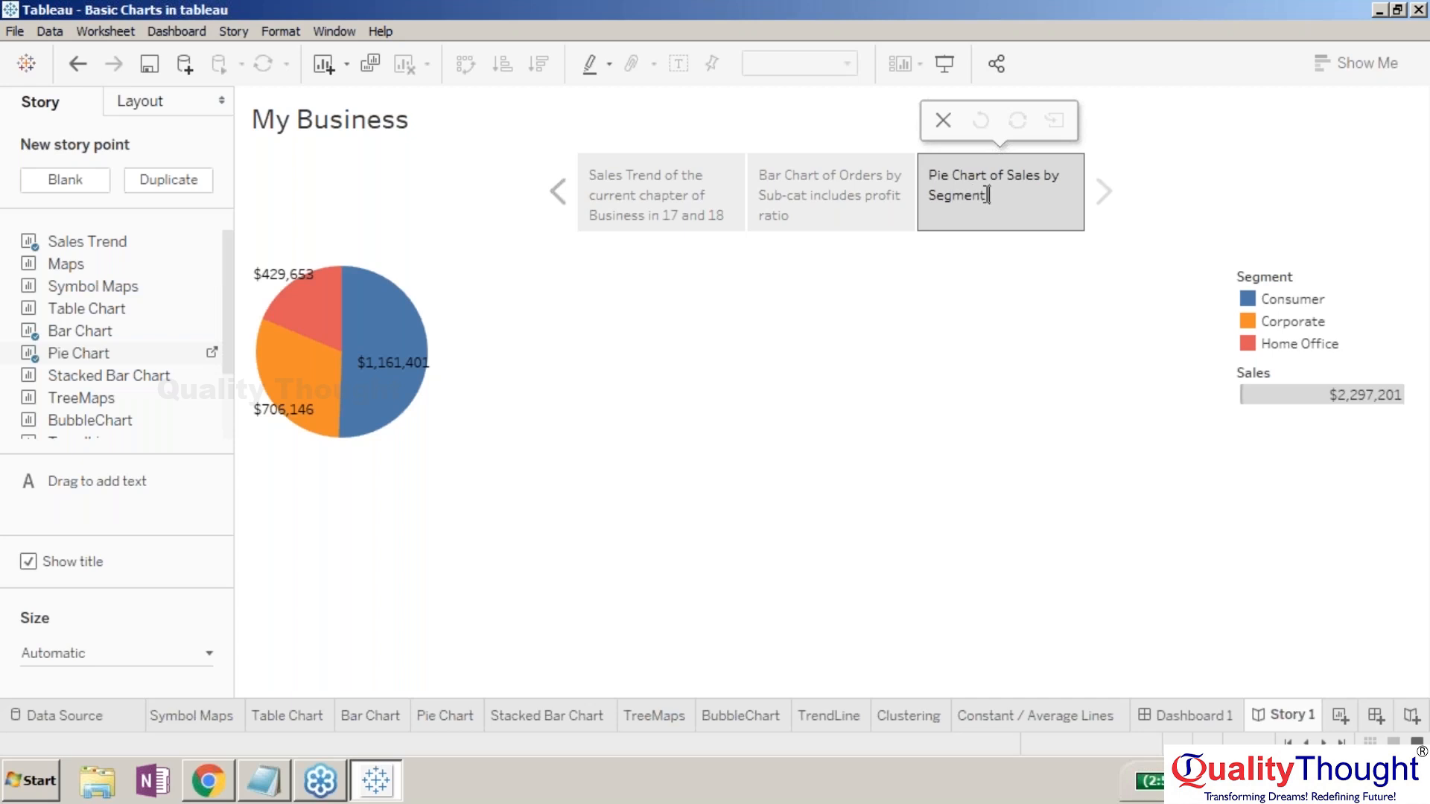
click(888, 389)
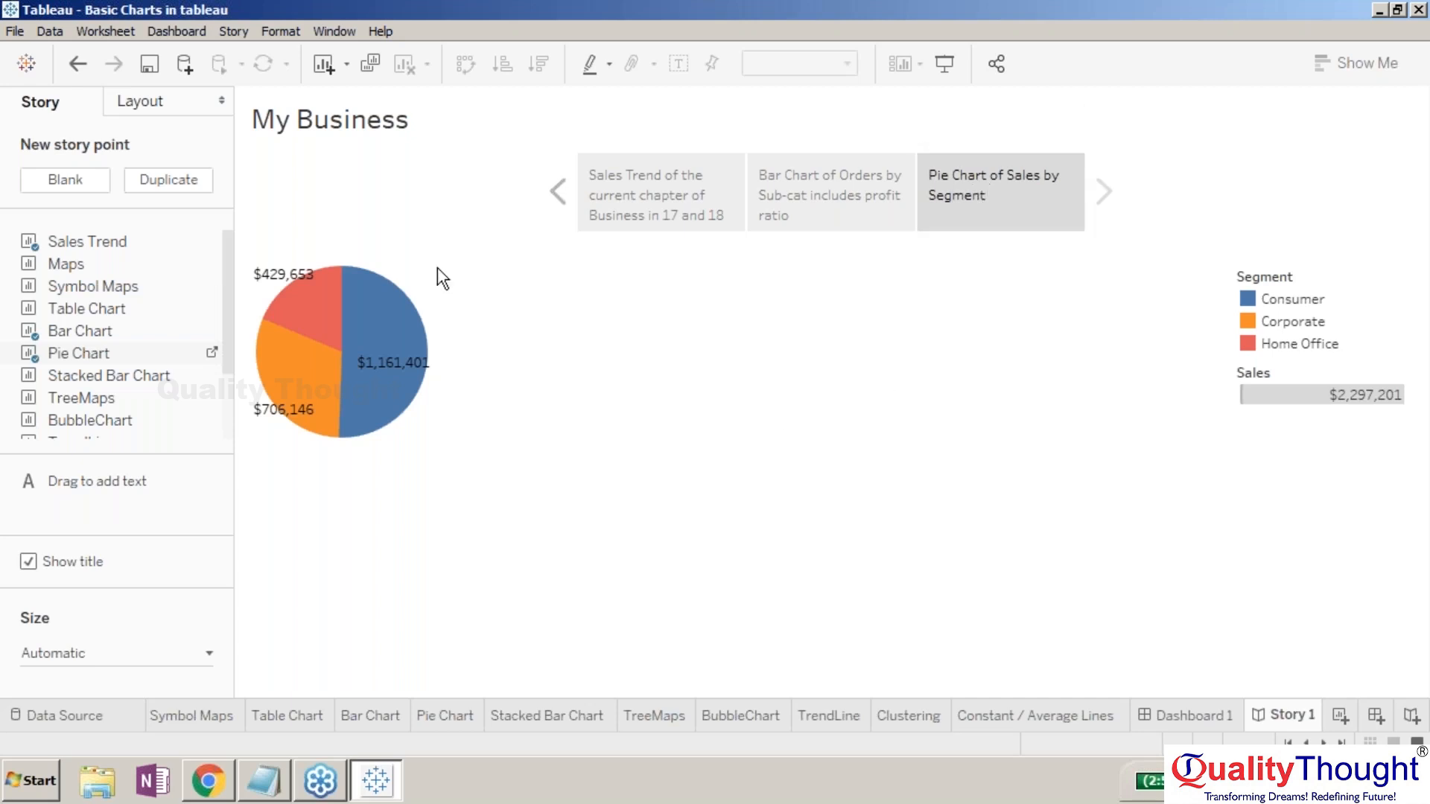
- Add a fourth blank story point holding the Stacked Bar Chart sheet
click(66, 180)
mouse_move(142, 361)
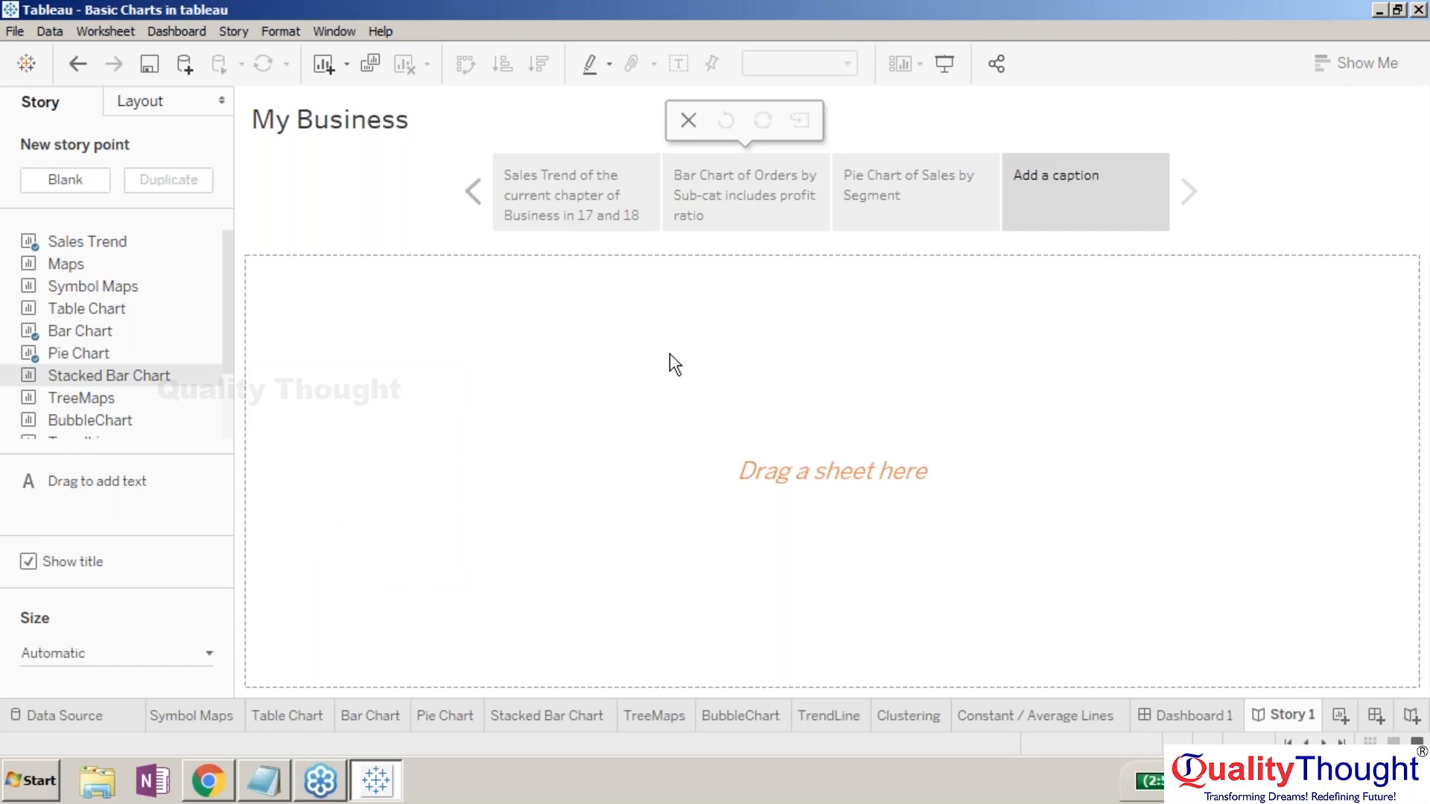
double_click(137, 377)
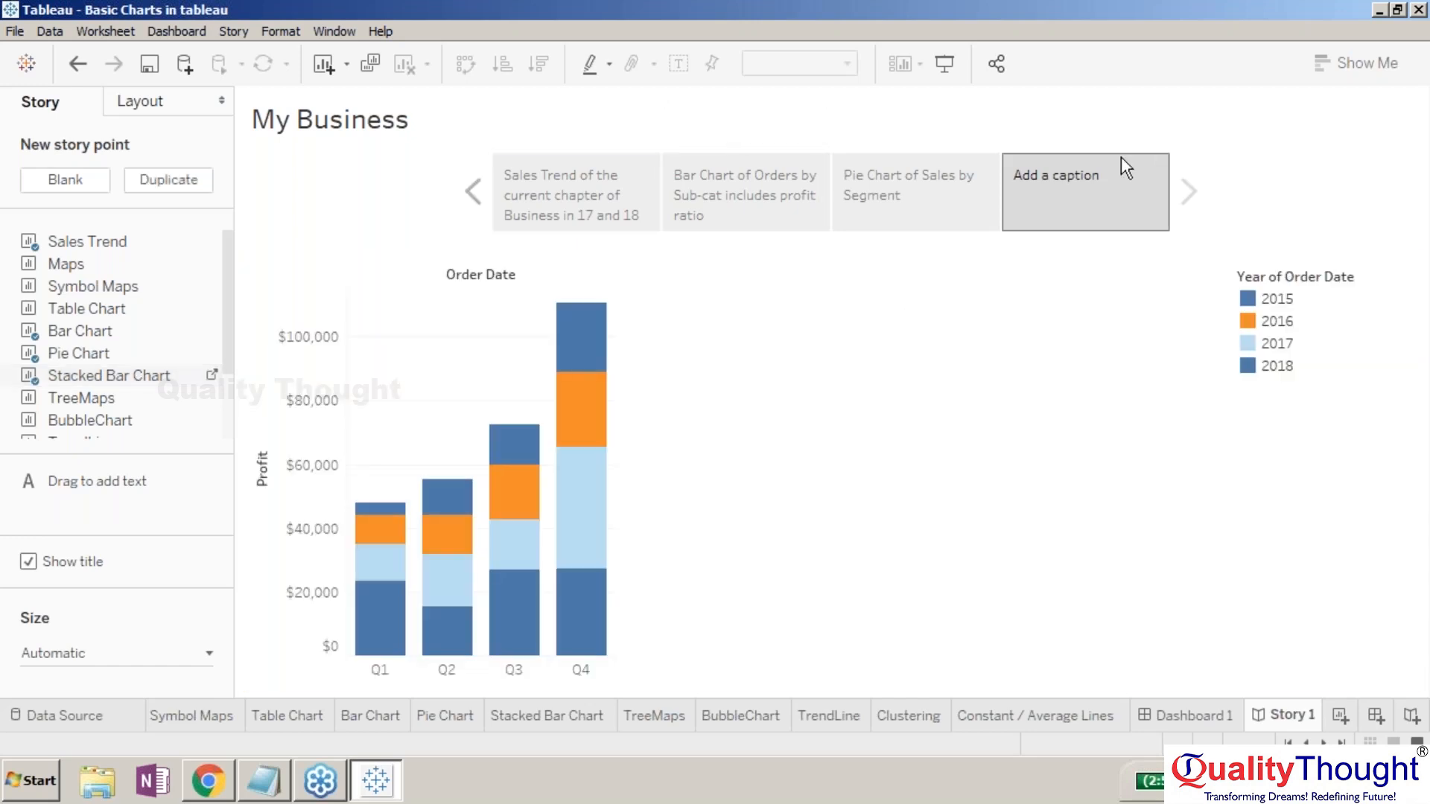
- Caption it 'Stacked BarChart representing Profit by Order Dates in 15, 16, 17 & 18'
double_click(1121, 159)
text(Stacked)
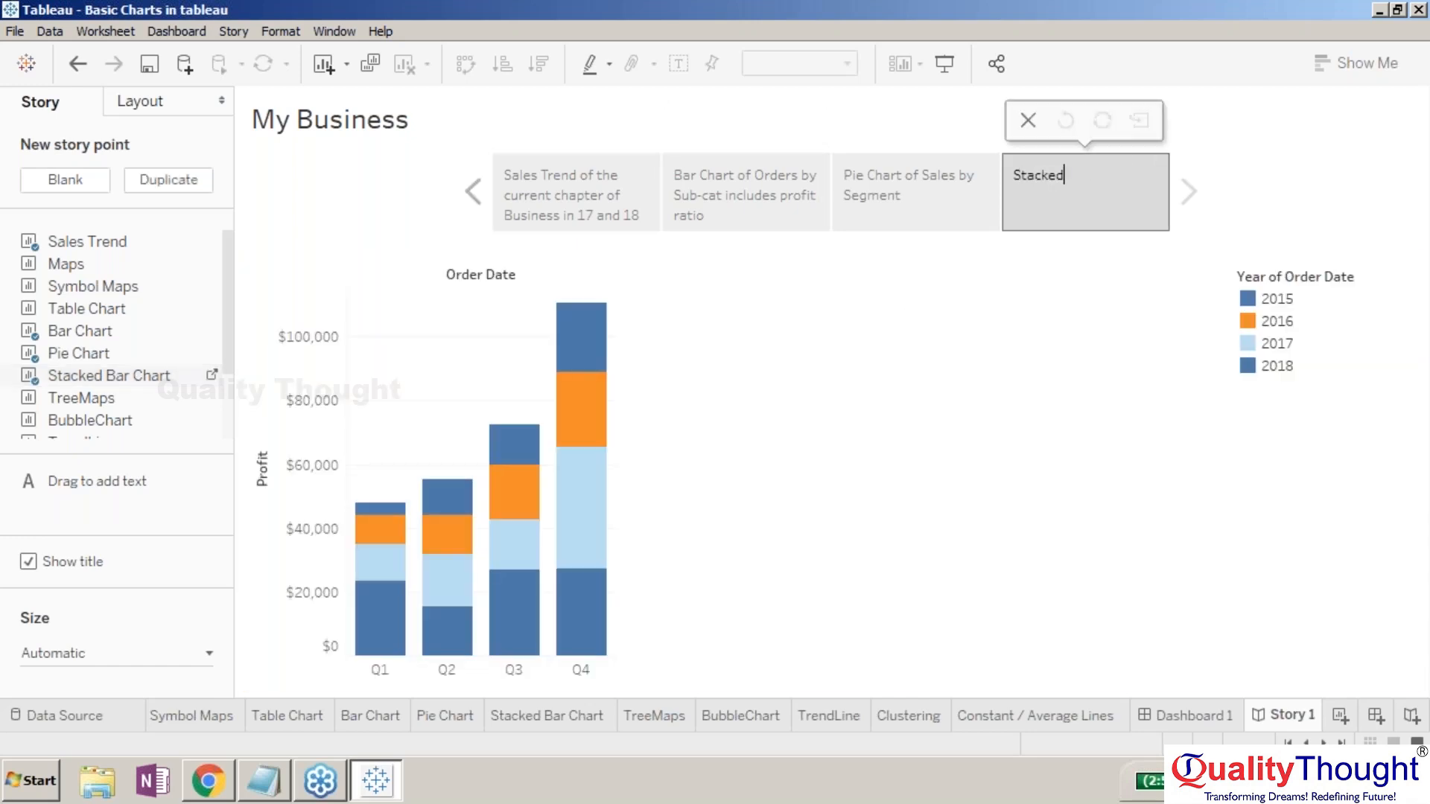
text( BarCha)
text(rt of)
key(BackSpace)
key(BackSpace)
text(representing)
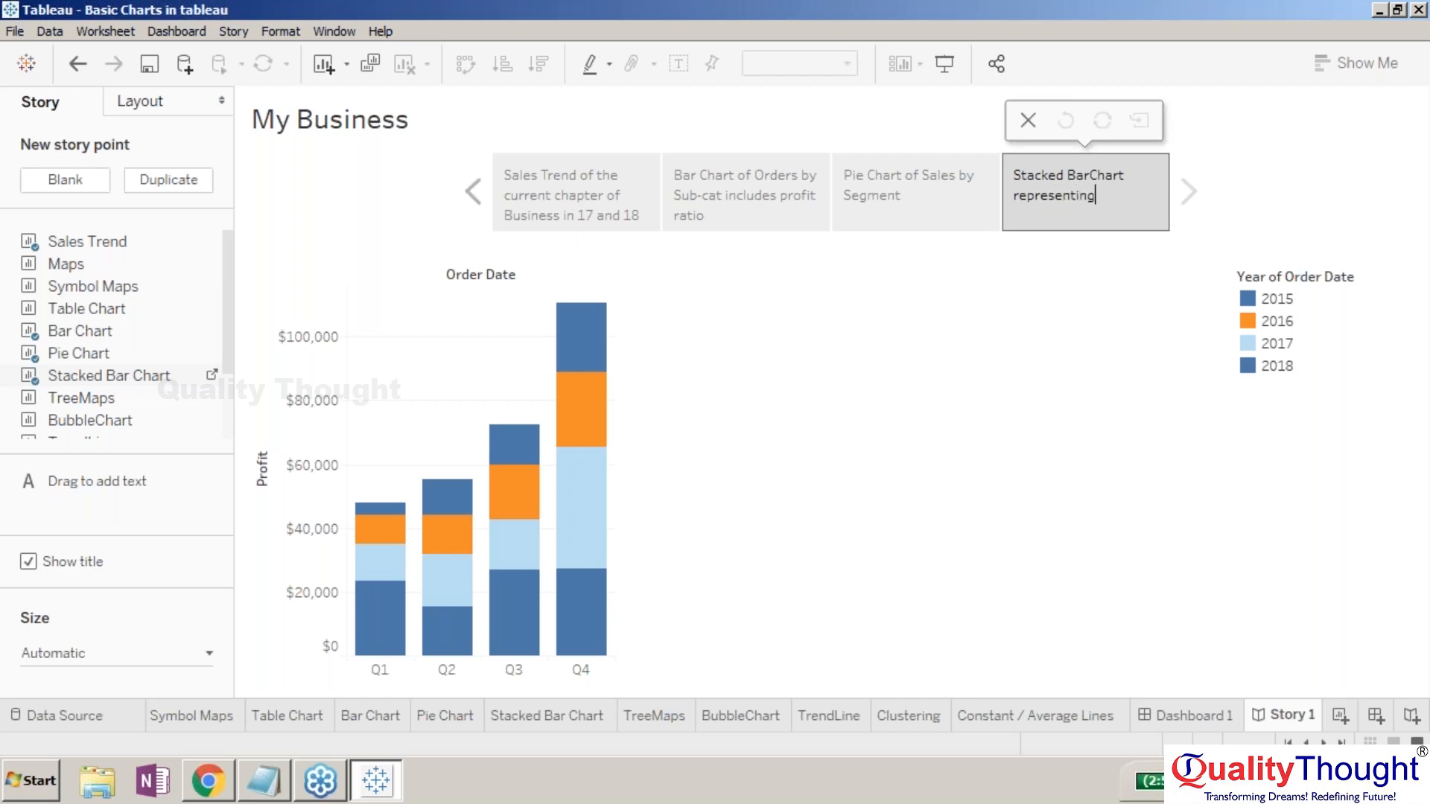
text( Profit by Order Data)
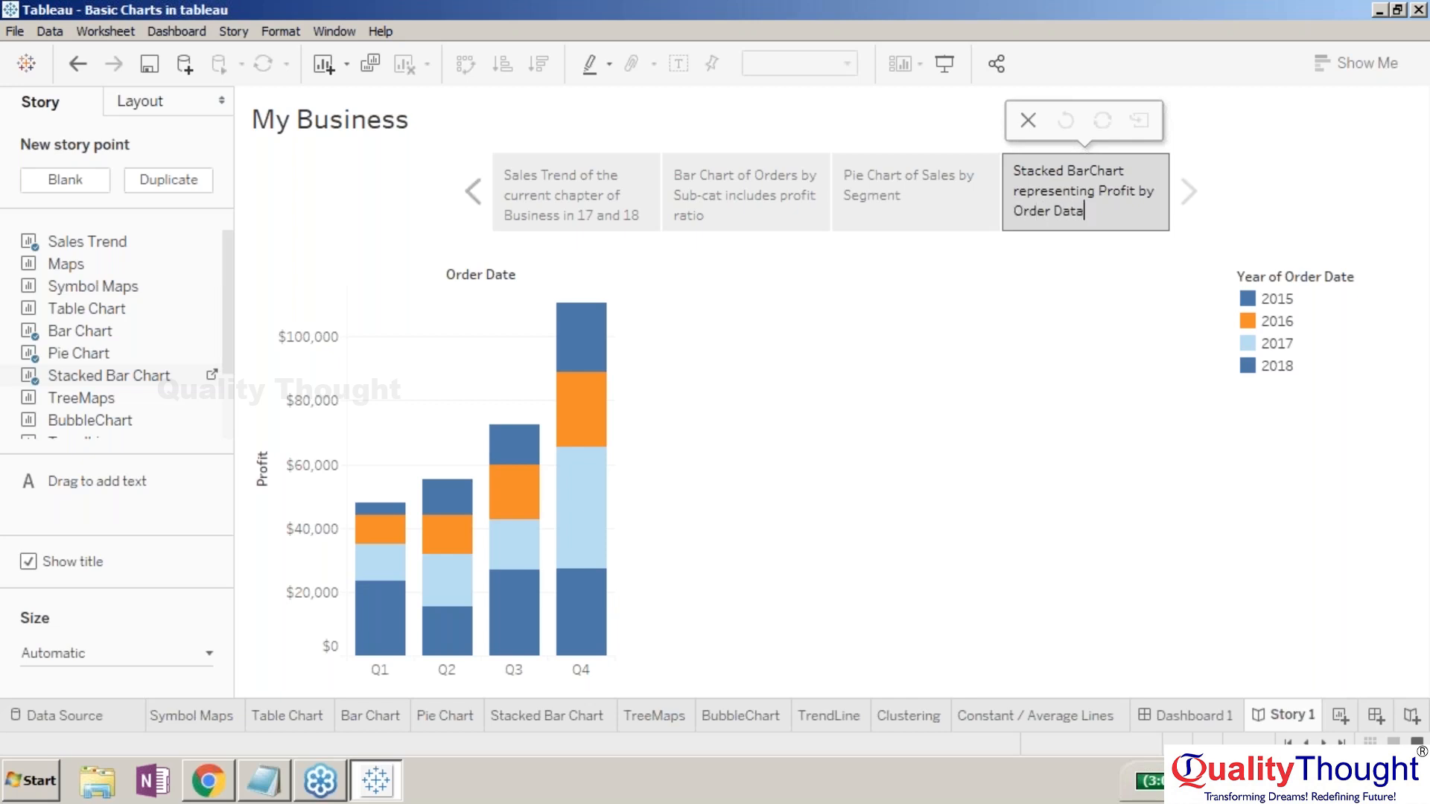
key(BackSpace)
text(es in )
text(15 , 16, 1)
text(7)
text( & 18)
click(1115, 221)
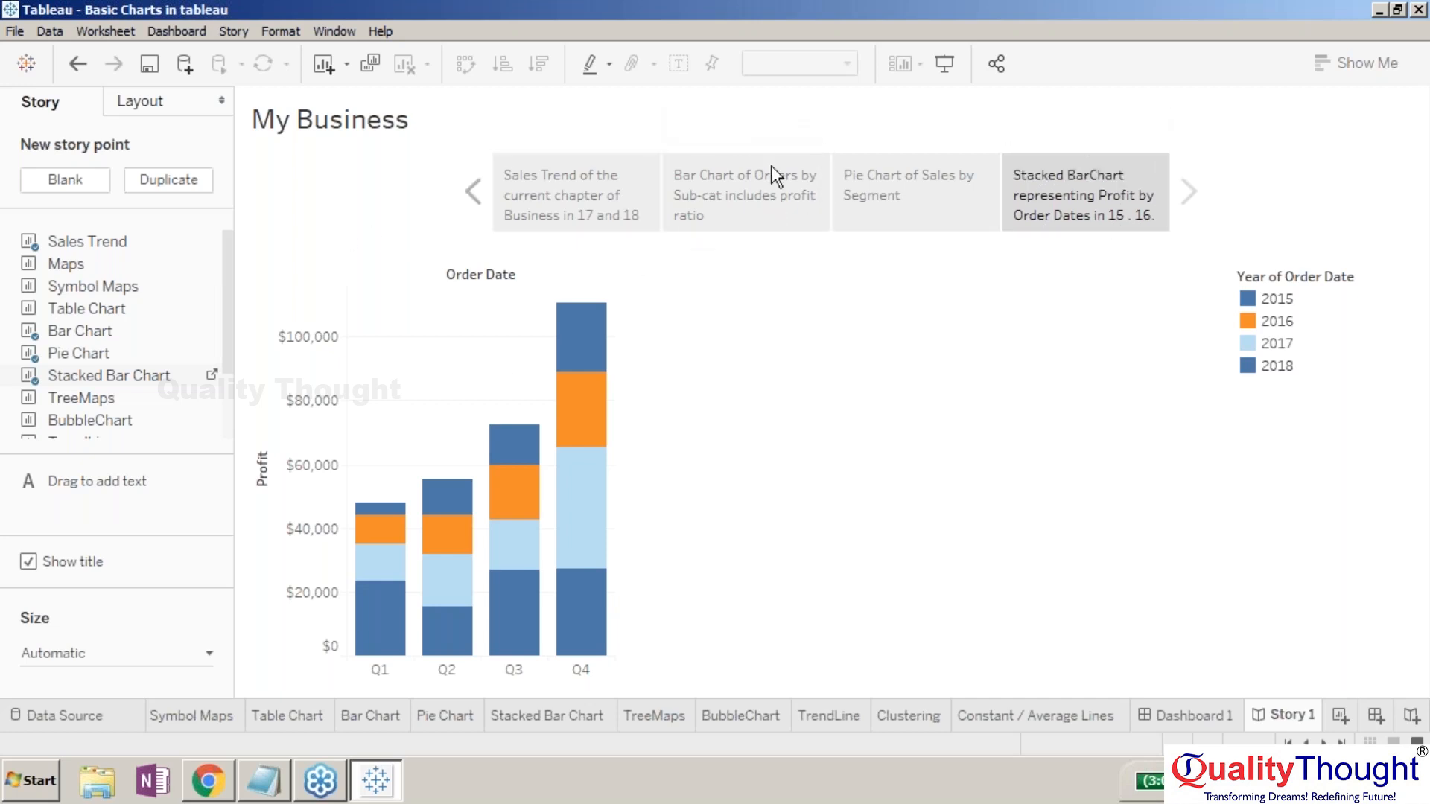
click(1417, 367)
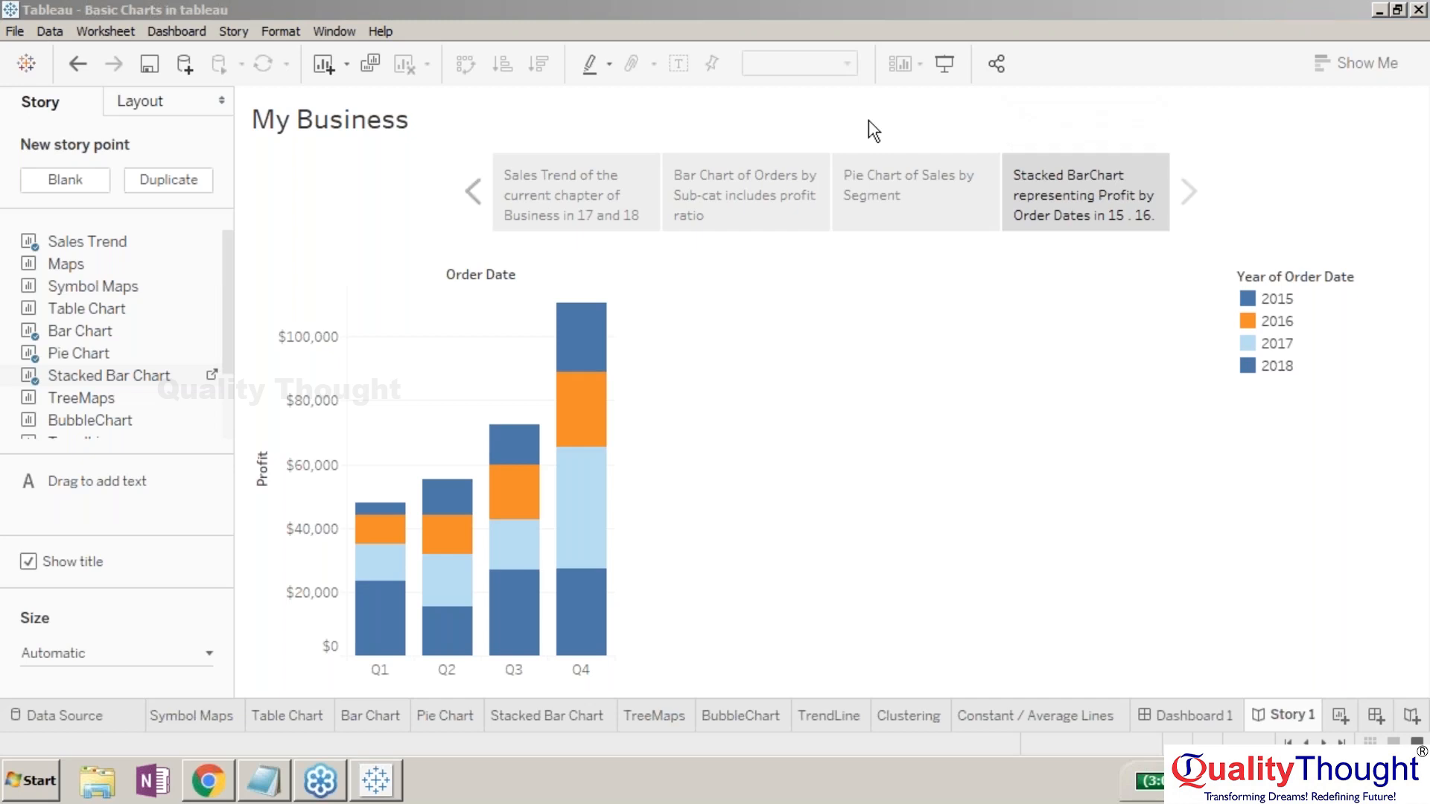
- Select the Sales Trend point, then check Dashboard 1's title option, toggling it on and off
click(516, 180)
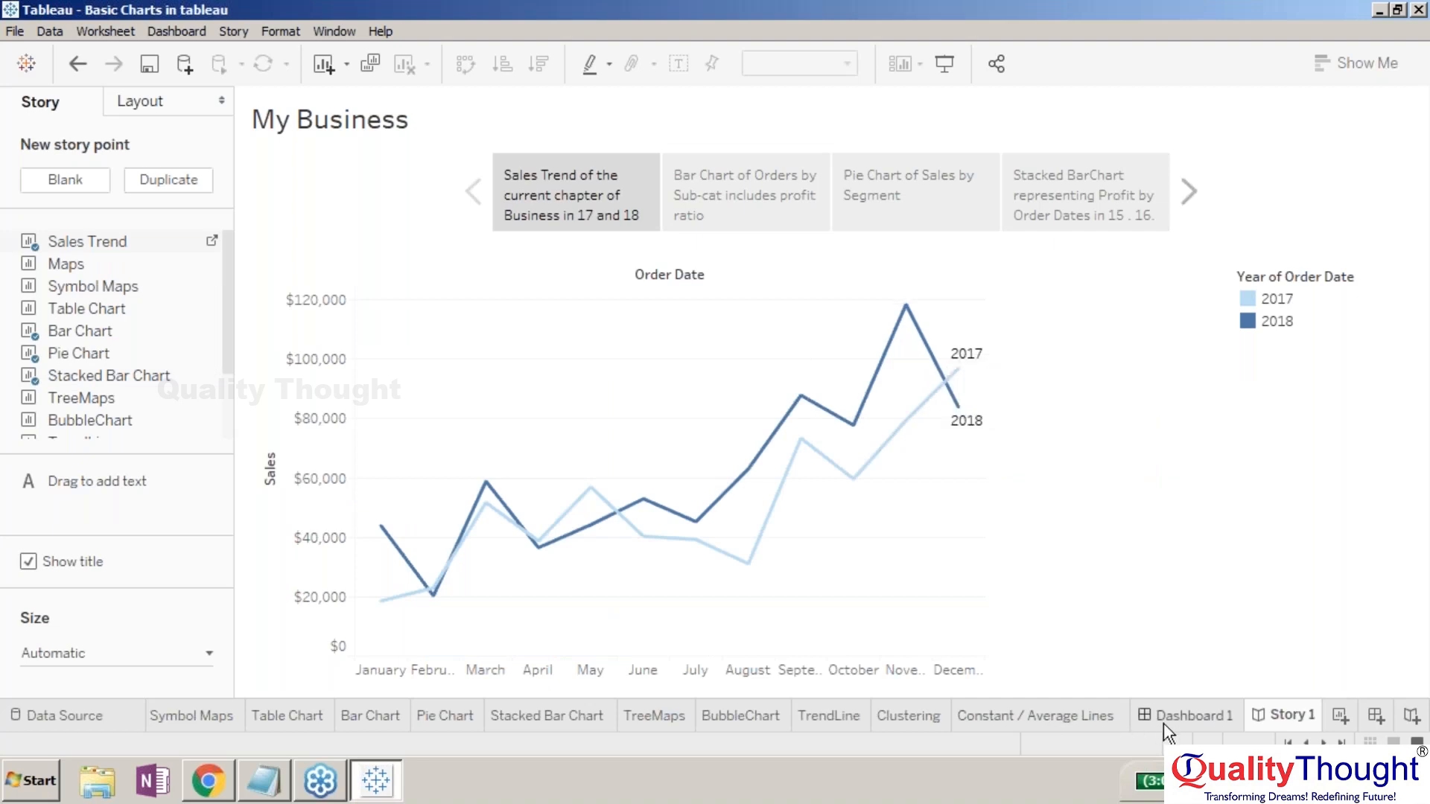
click(1188, 715)
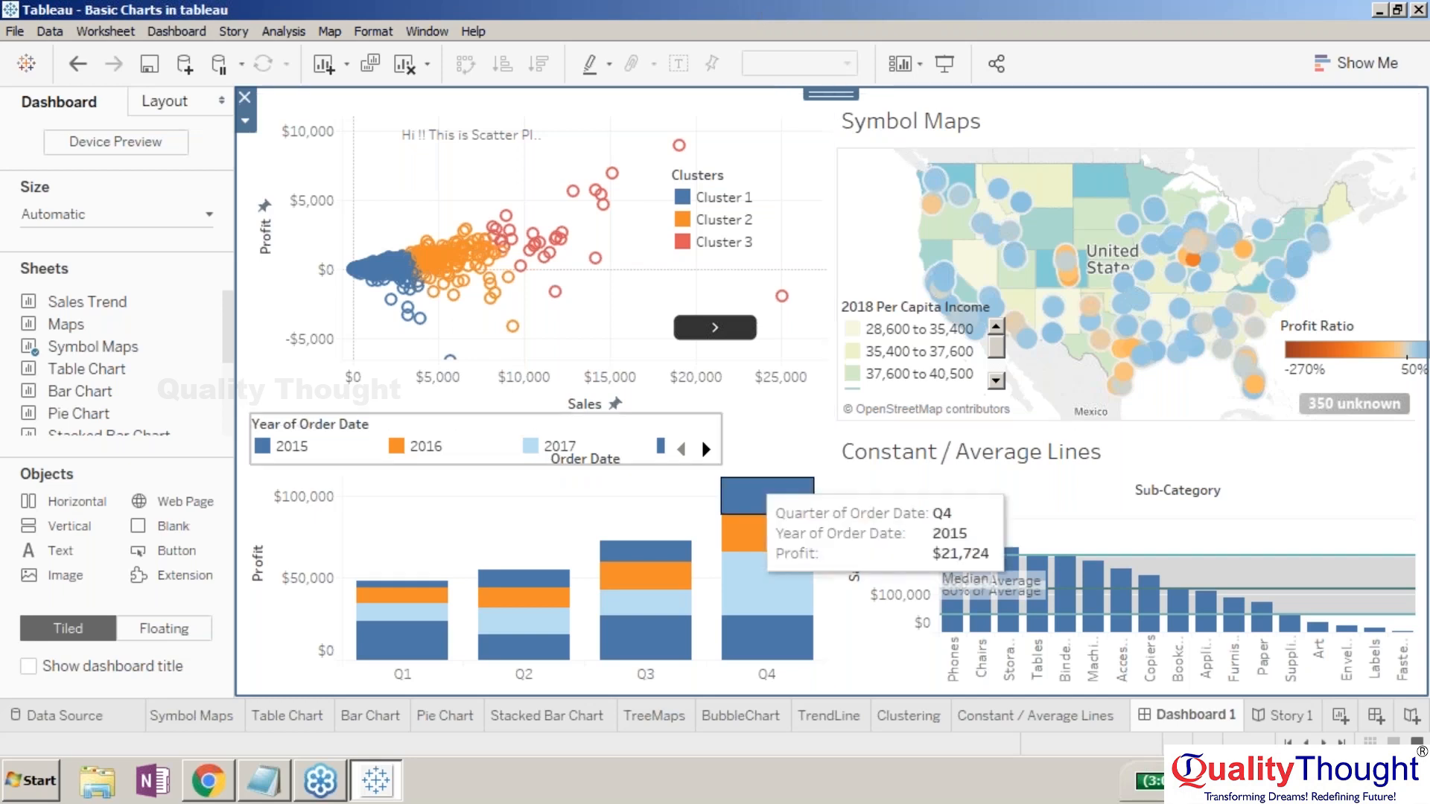
mouse_move(495, 293)
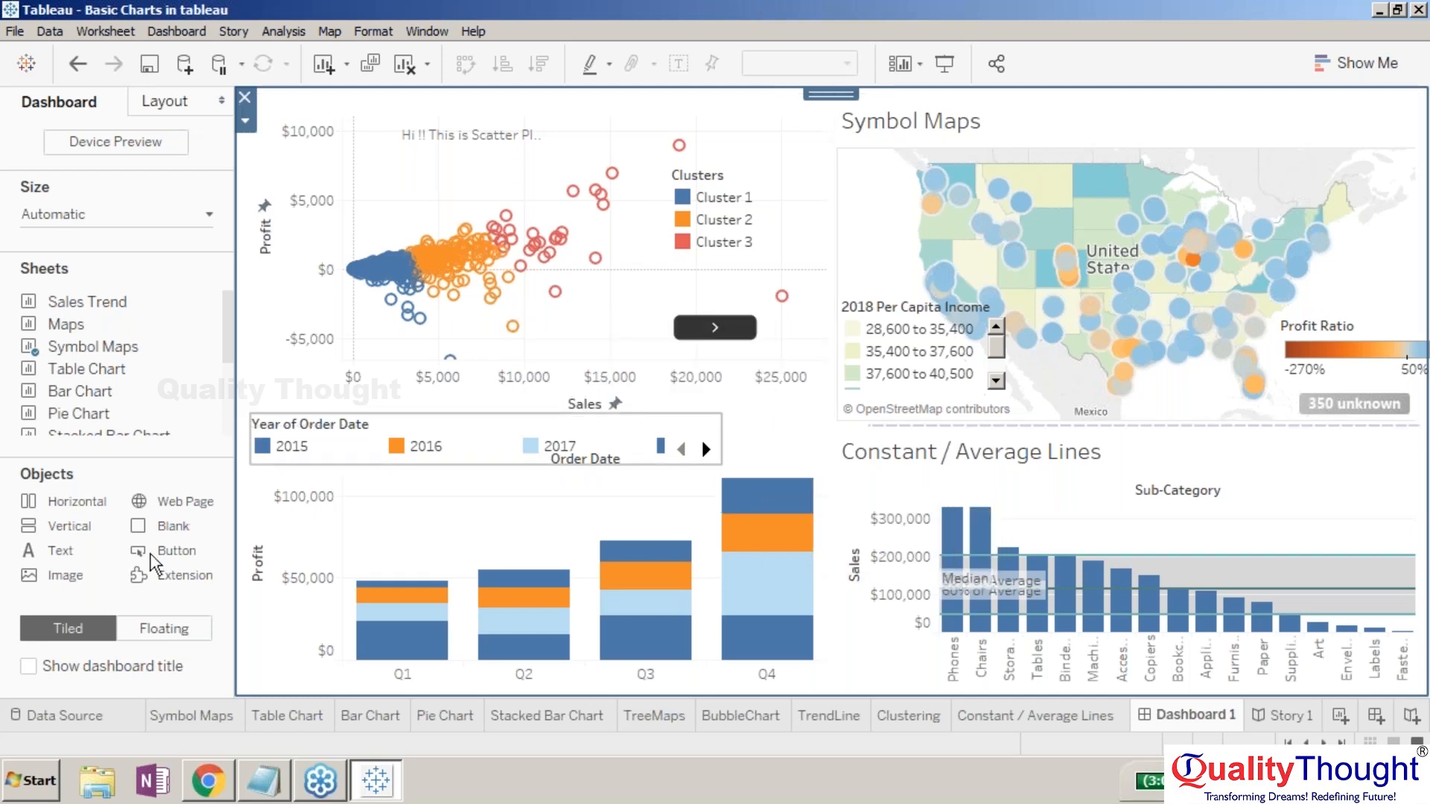
click(30, 670)
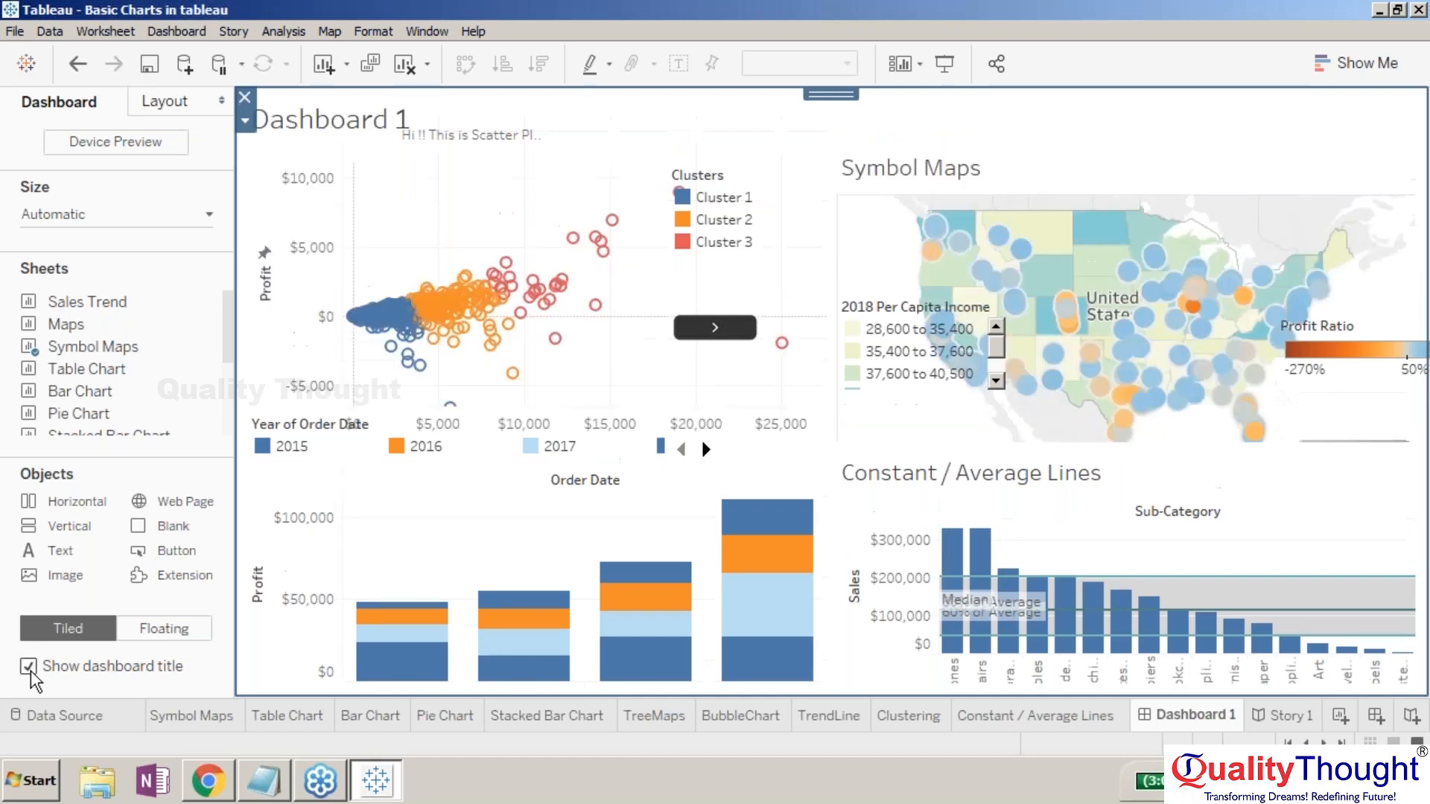
click(29, 670)
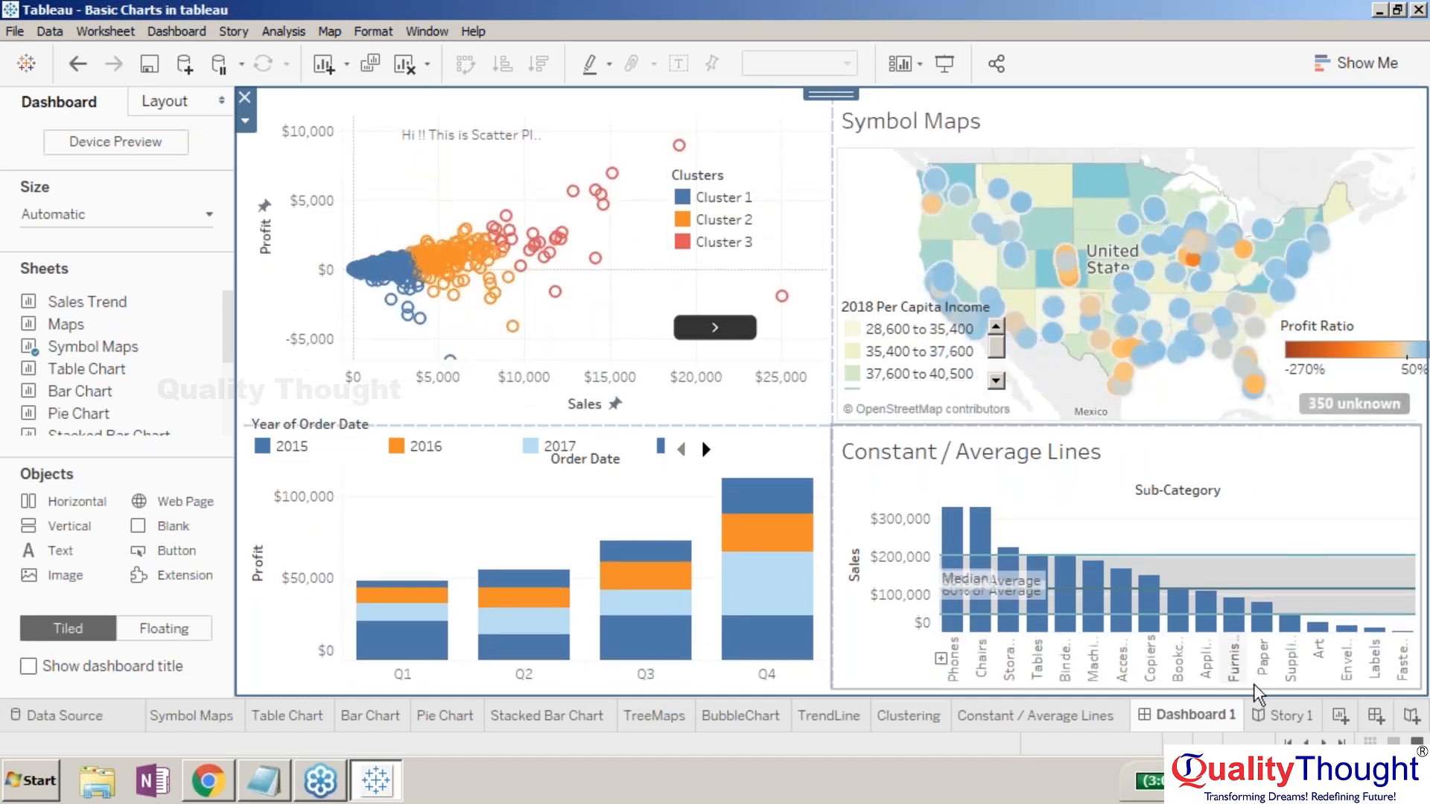
- Return to the My Business story and start Presentation Mode
click(1282, 715)
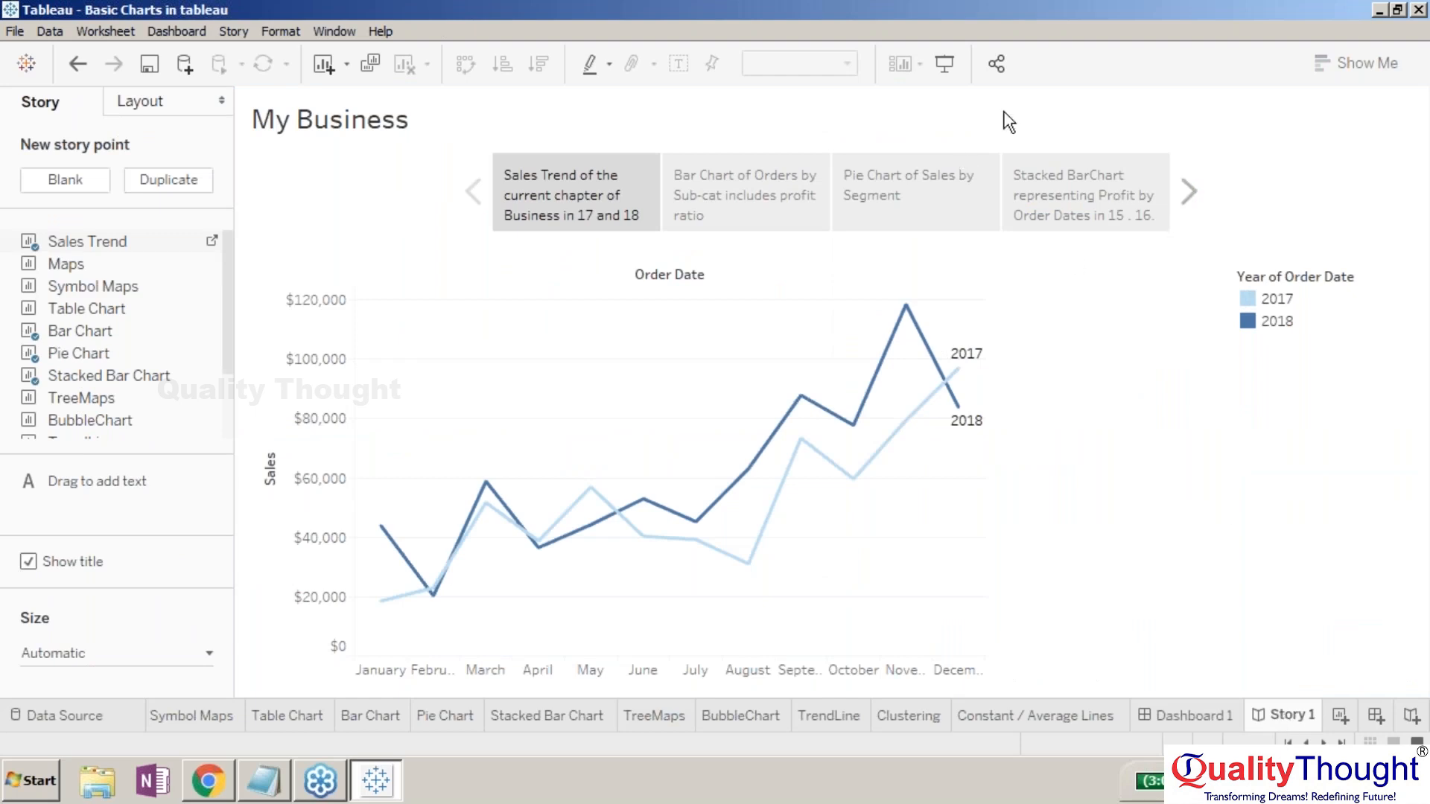
click(1181, 716)
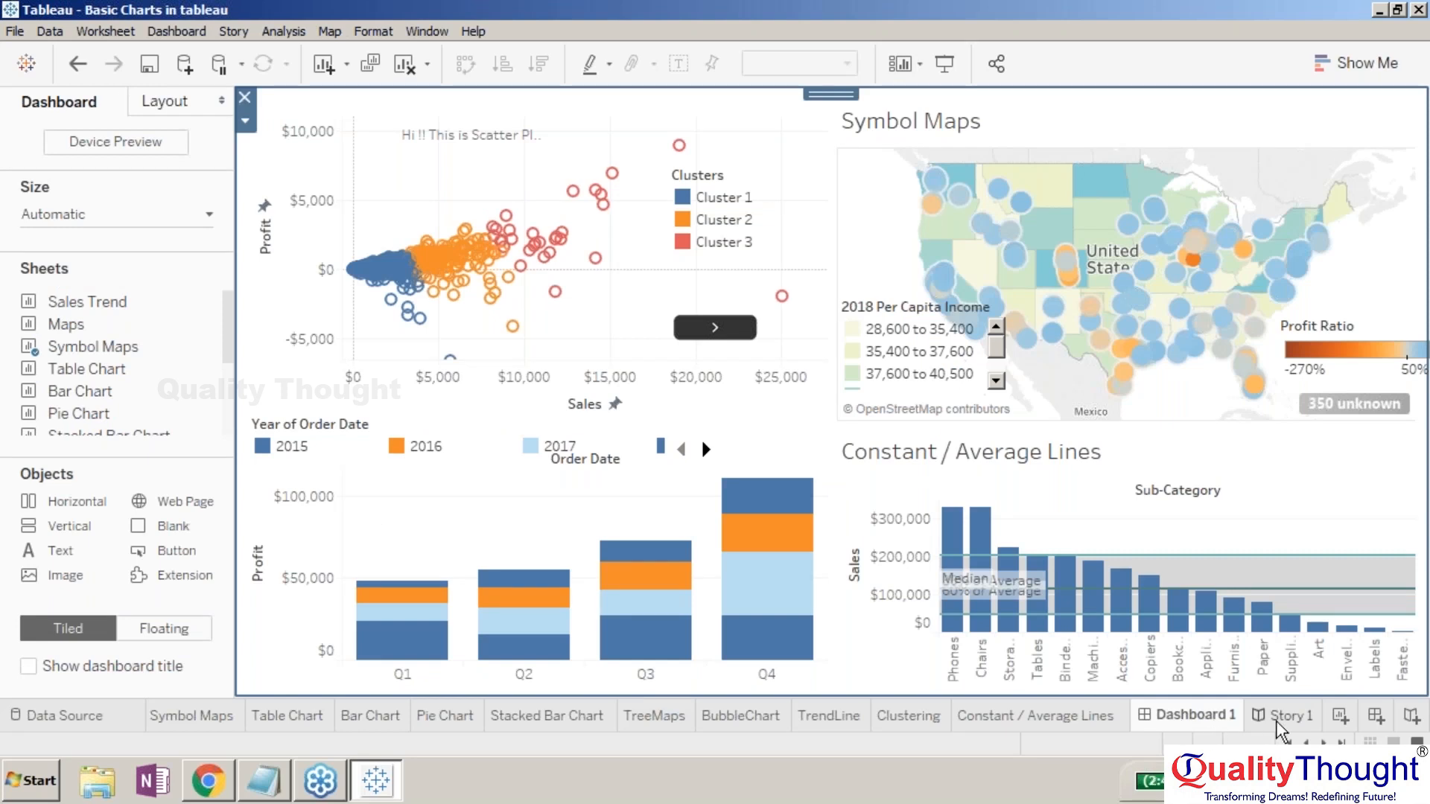
click(1280, 719)
click(944, 76)
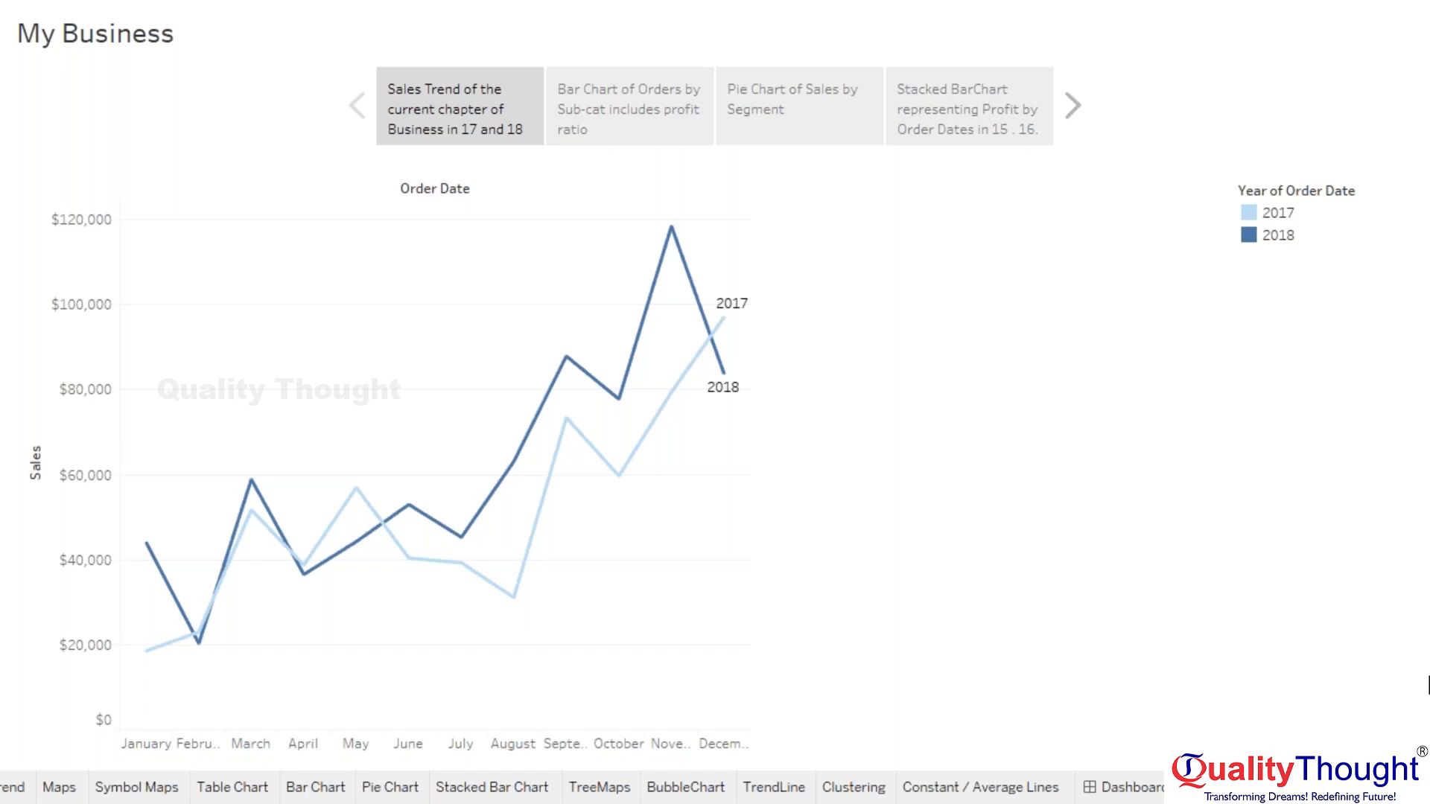
- Step back and forth through the story points and sheets with the arrow keys
key(Right)
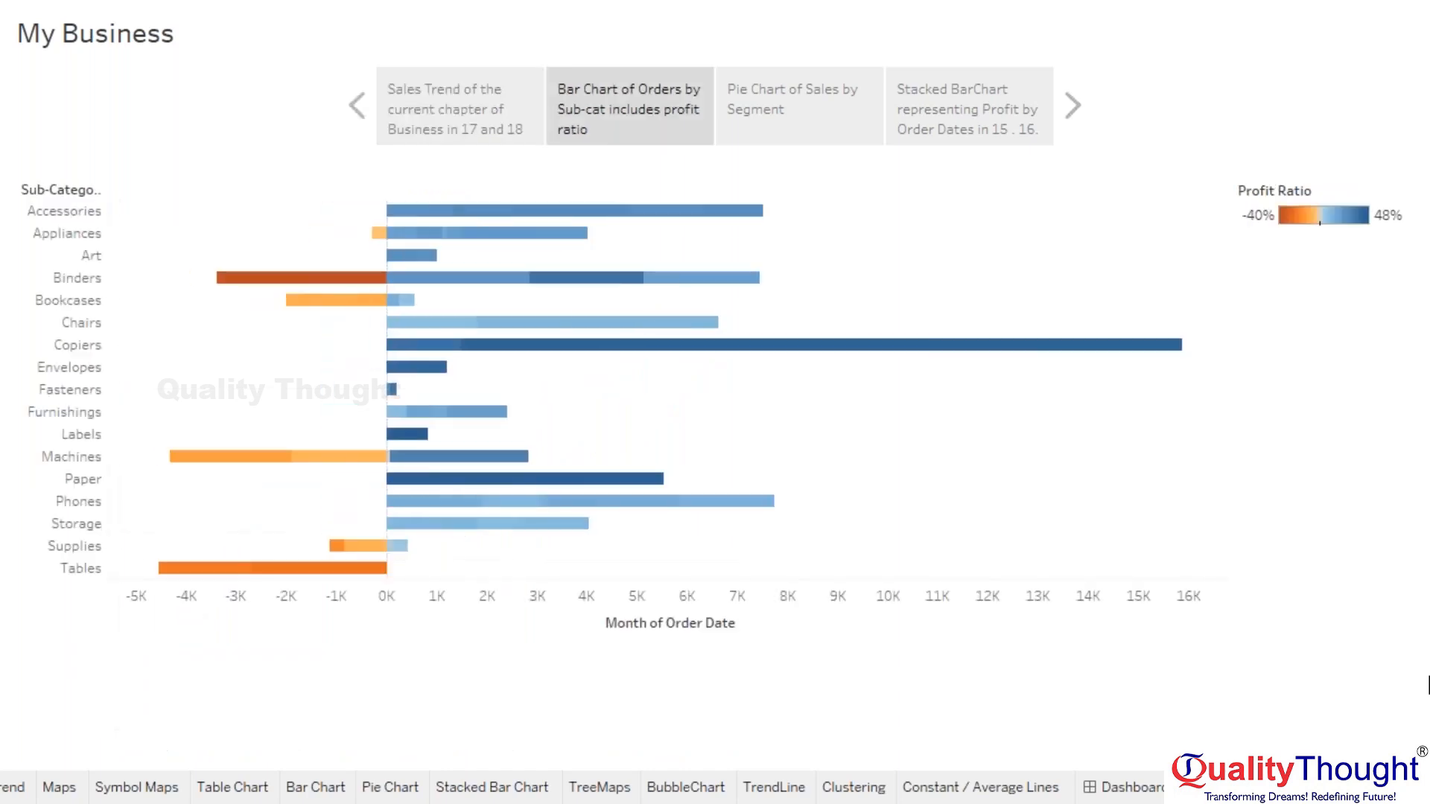
key(Right)
key(Right)
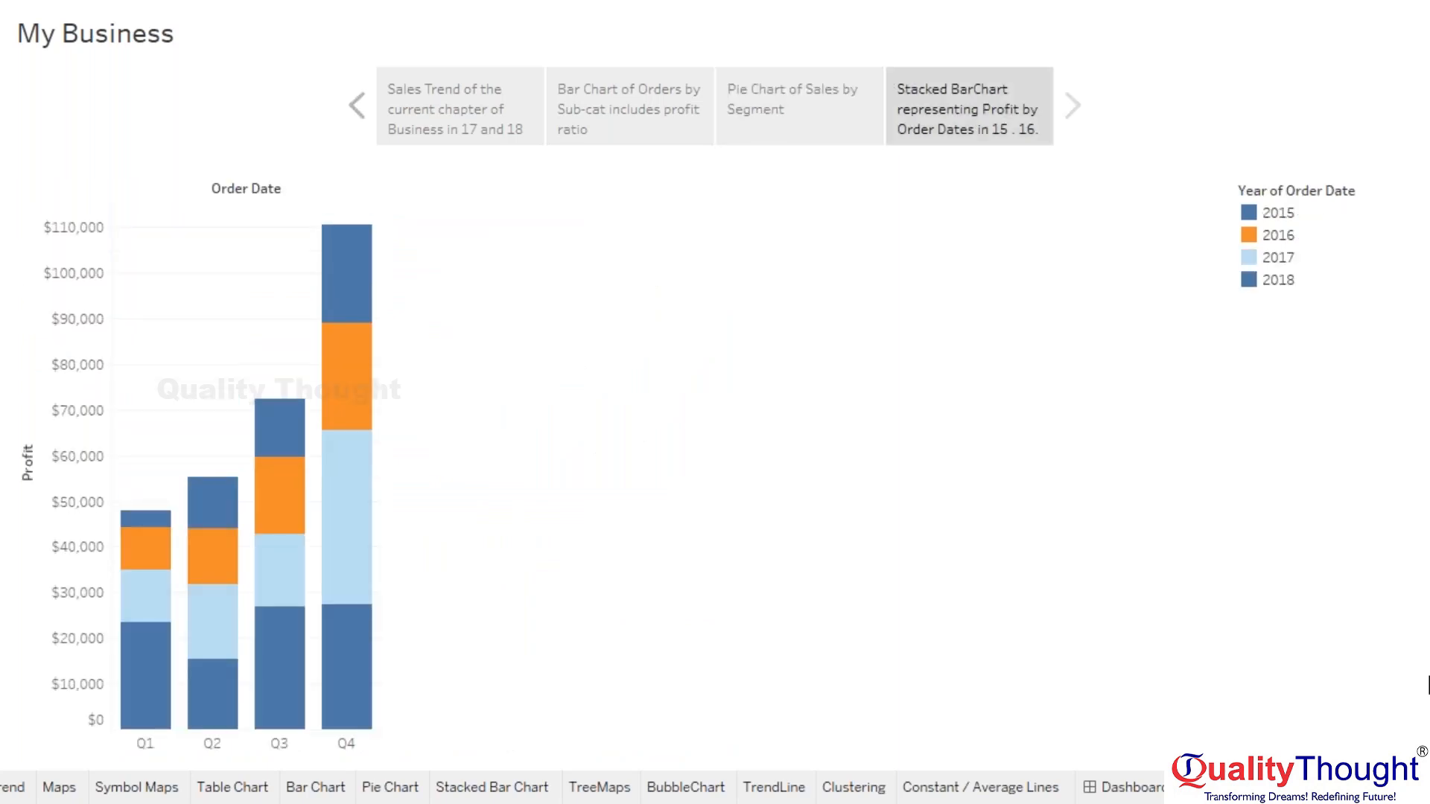
key(Left)
key(Left)
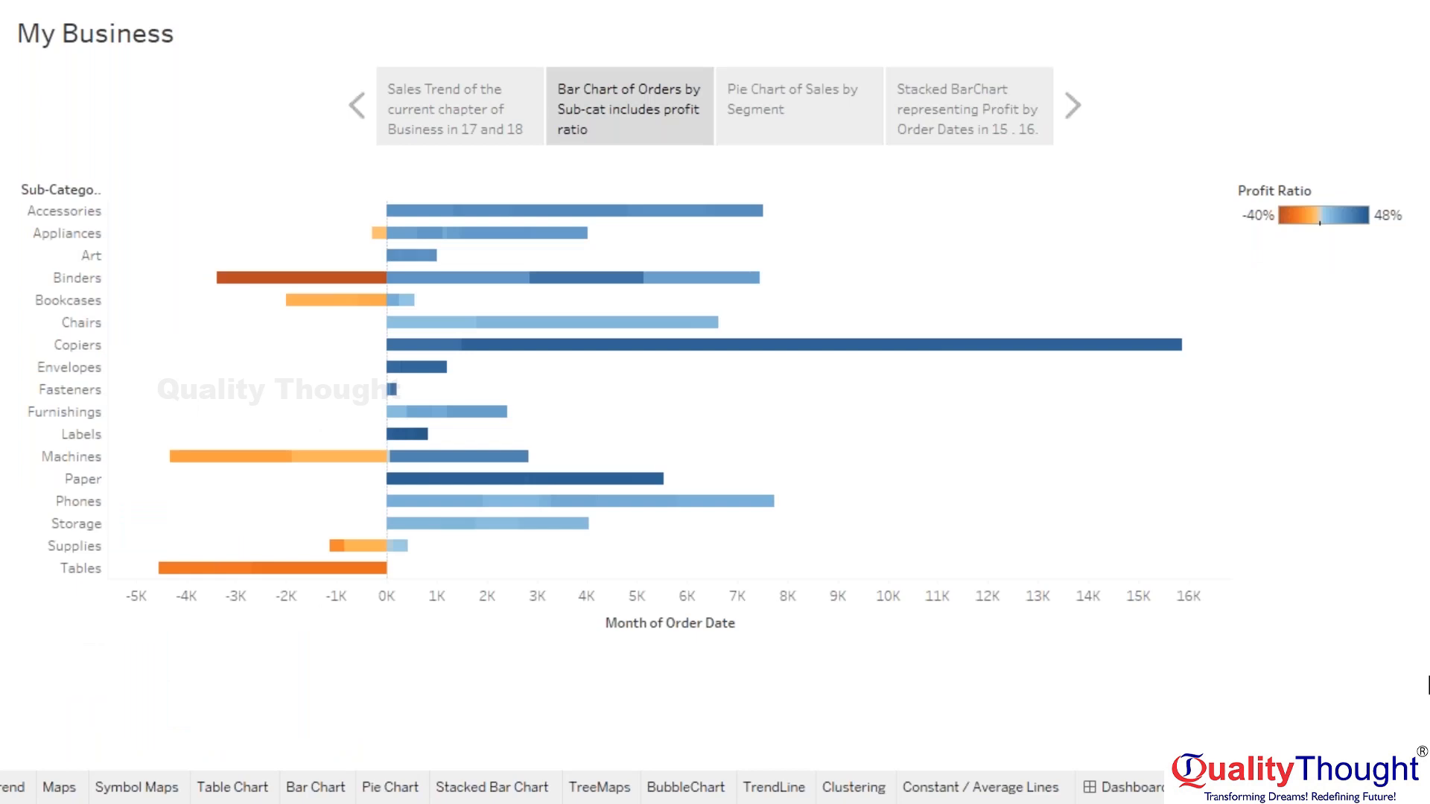
key(Left)
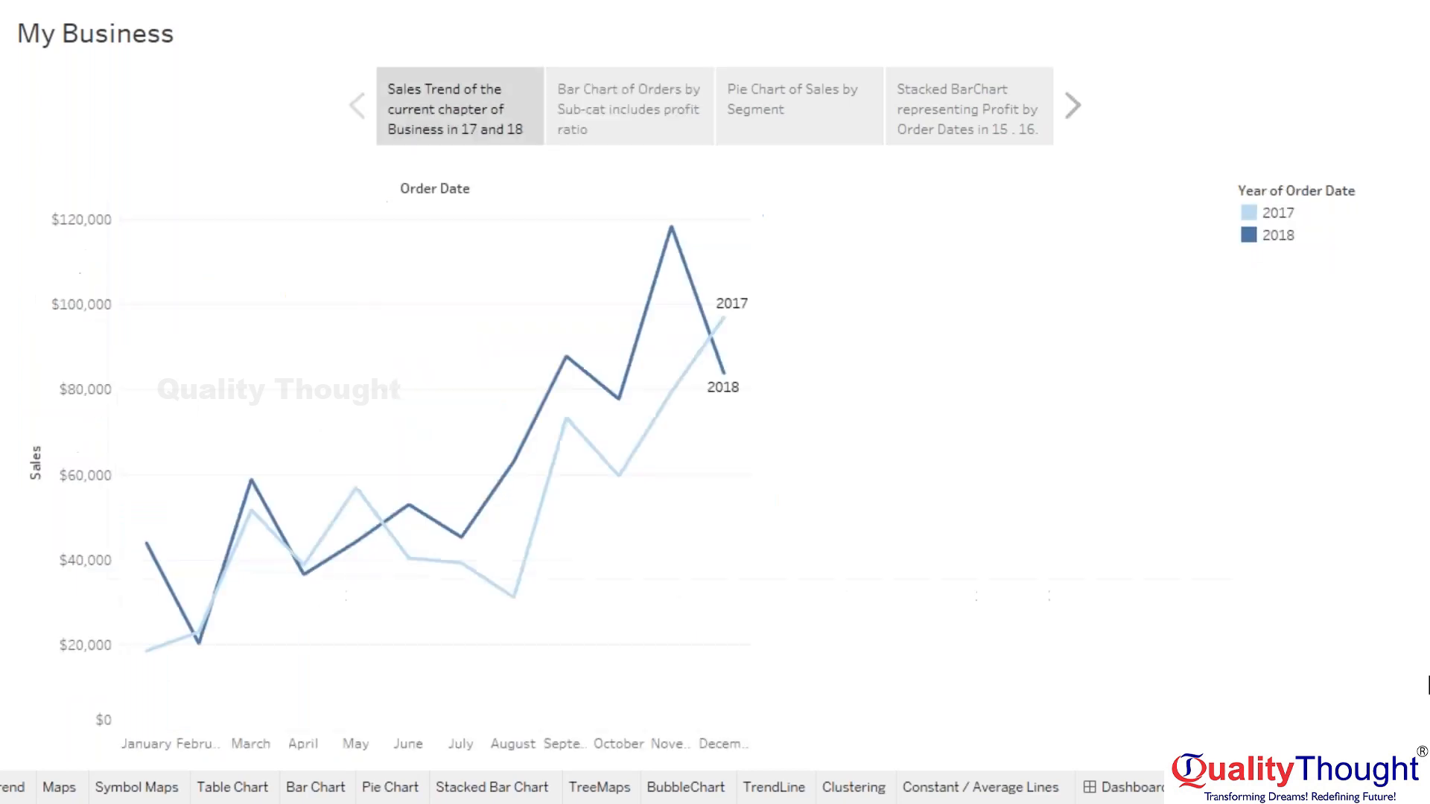
key(Left)
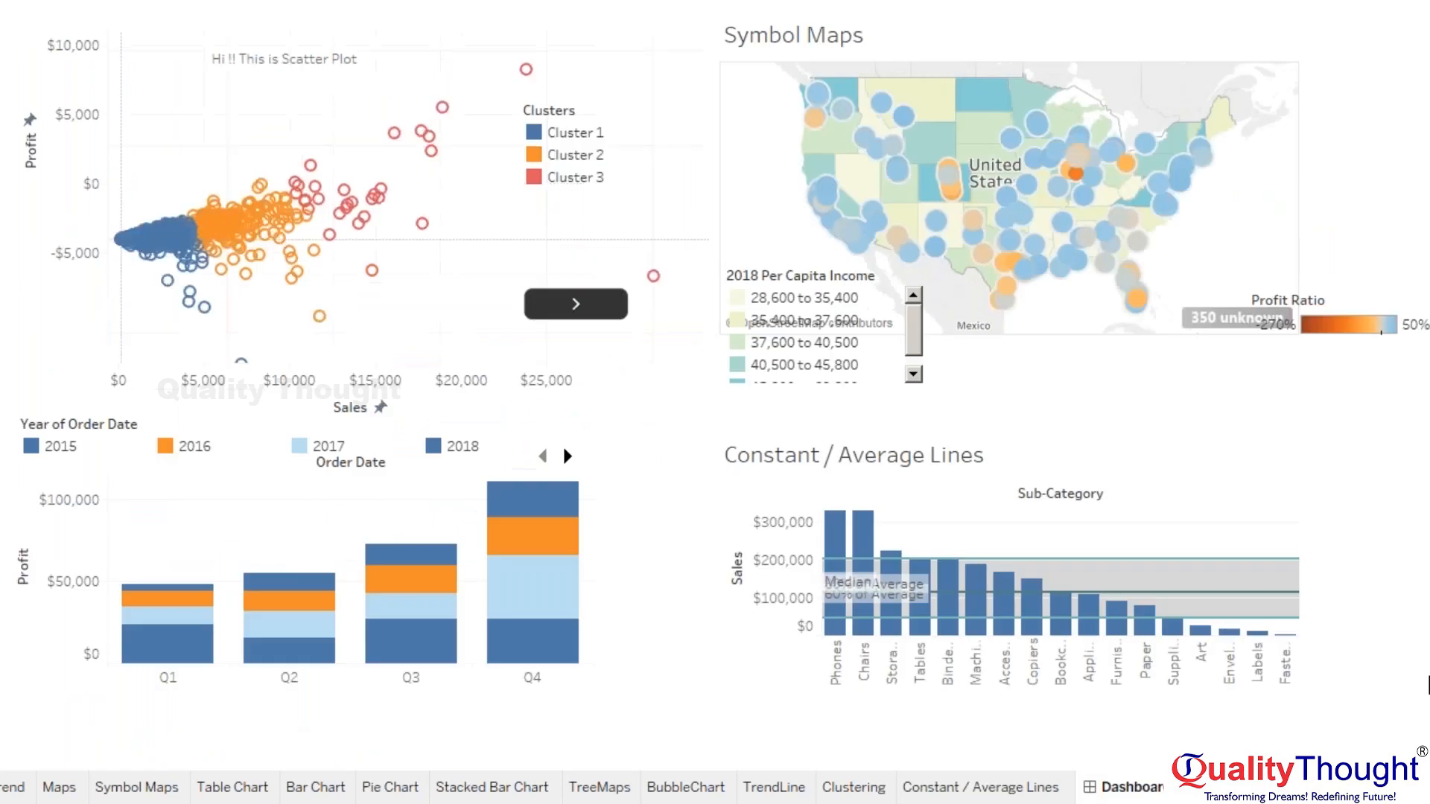
key(Left)
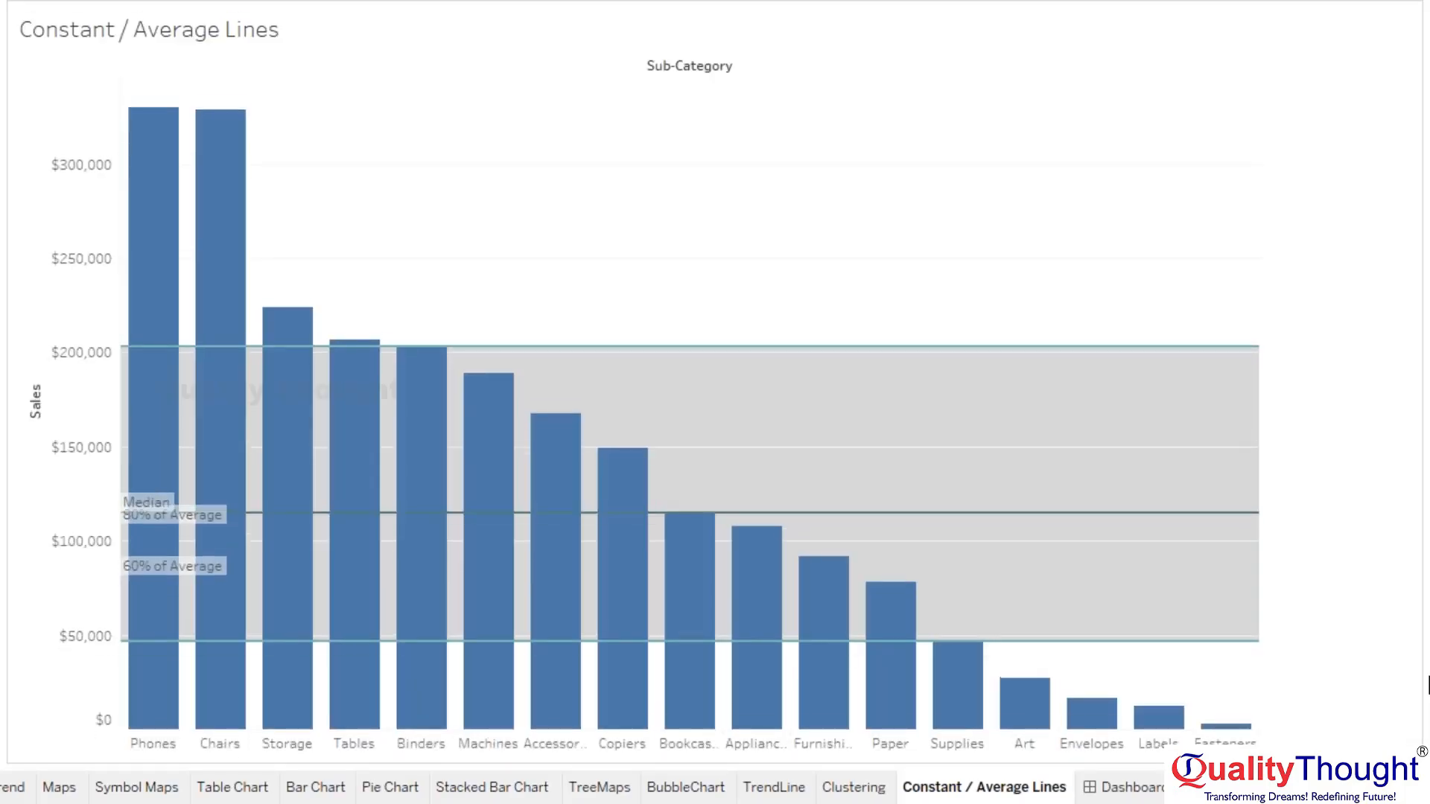
key(Right)
key(Right)
key(Right)
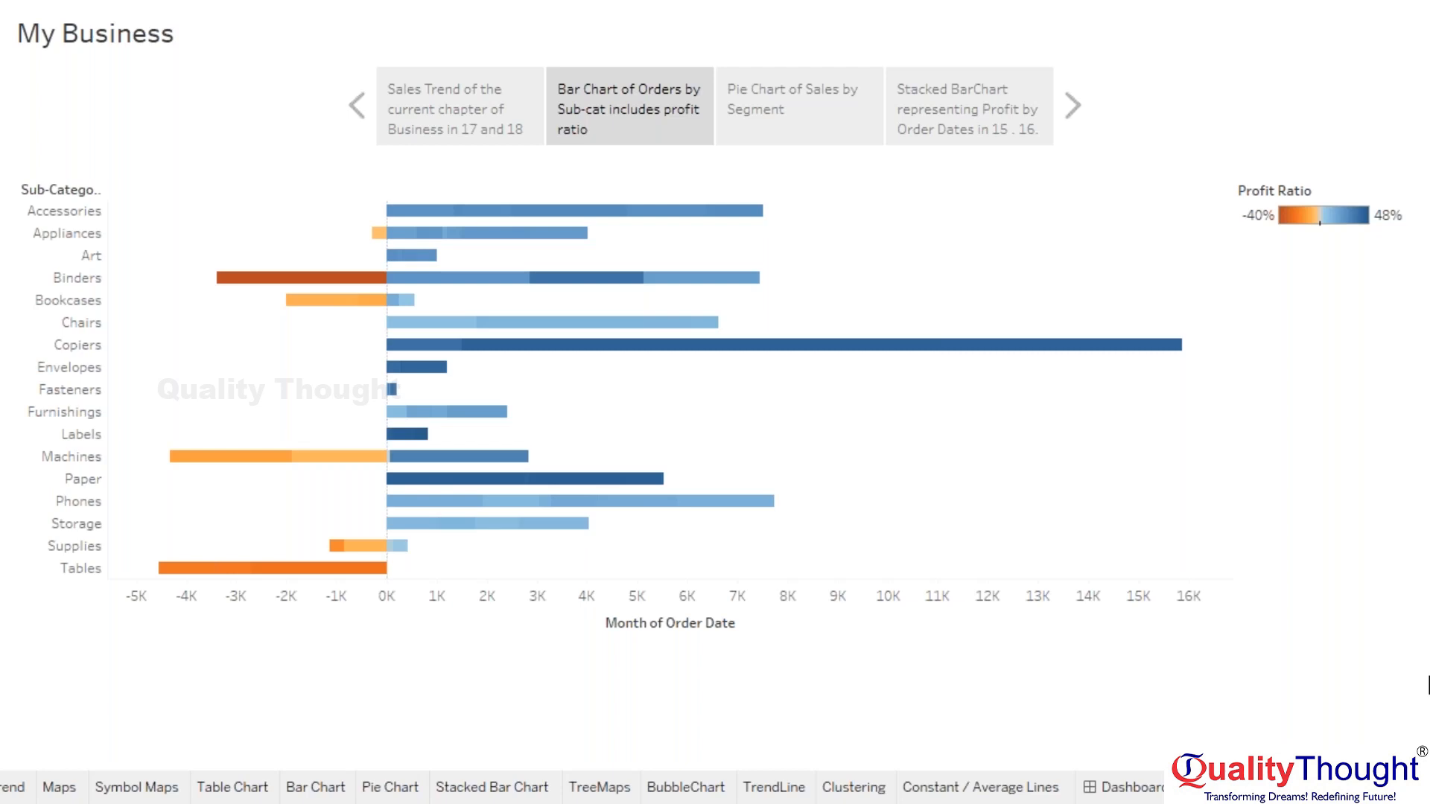
key(Right)
key(Right)
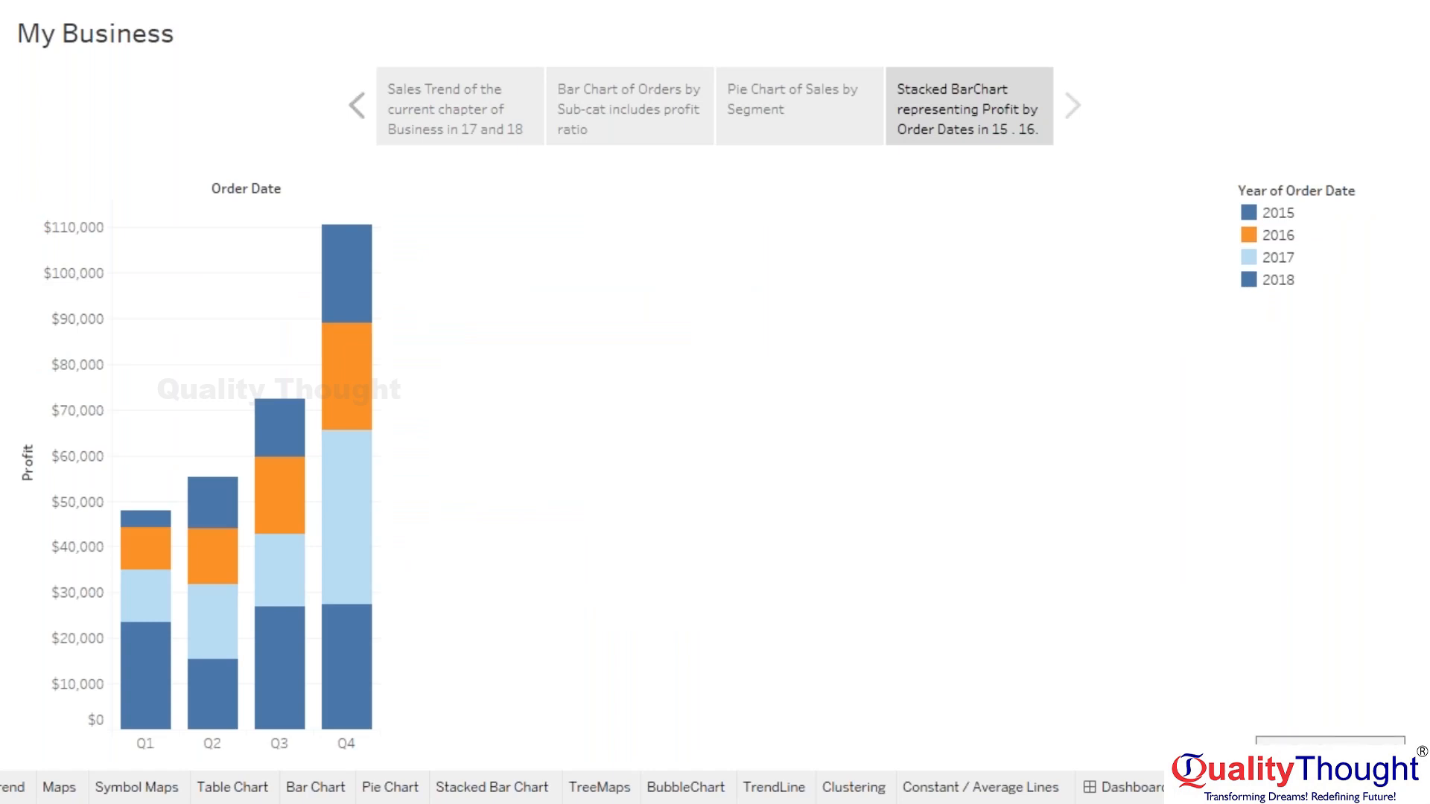
- Leave full screen, re-enter it, then exit the presentation with Escape
key(Escape)
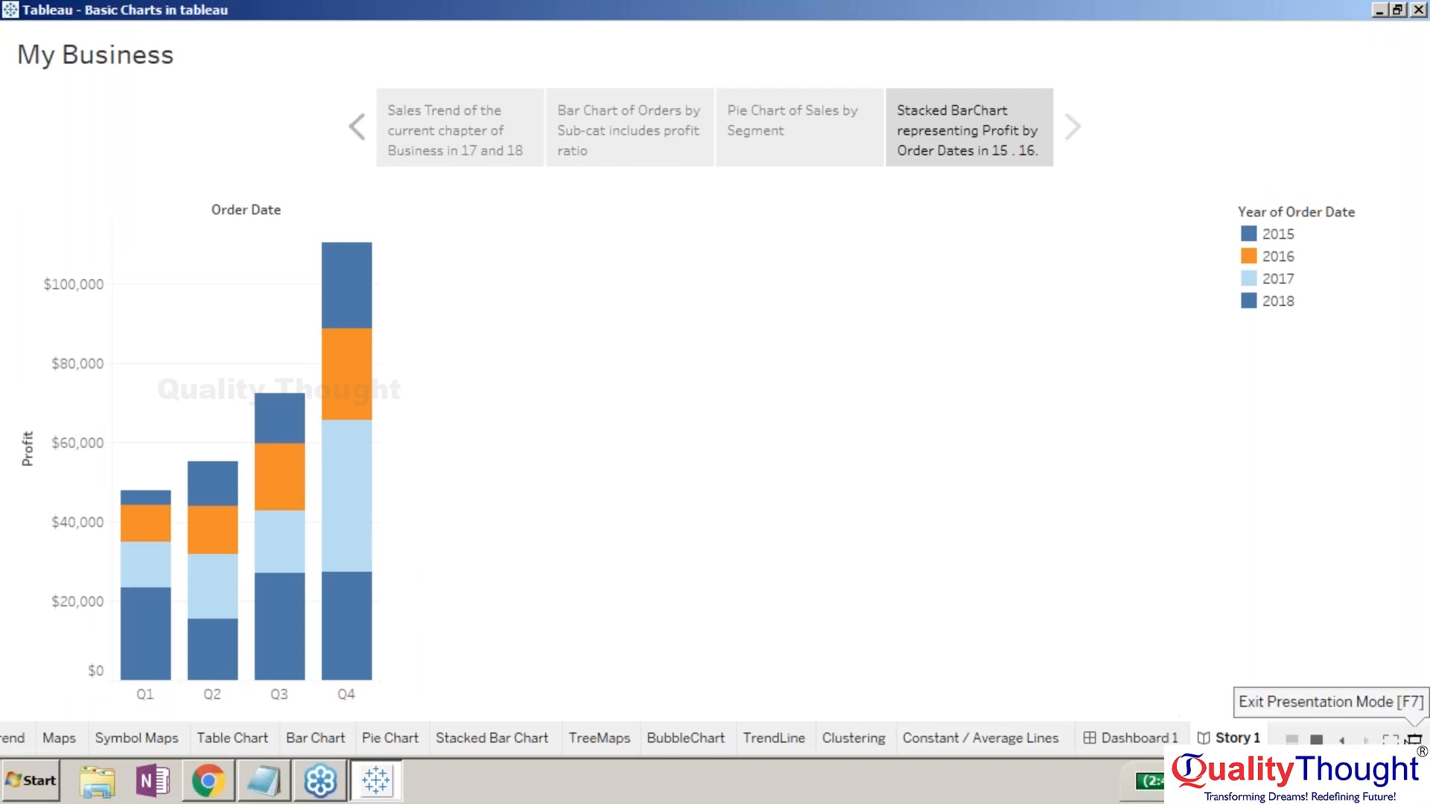
click(1390, 739)
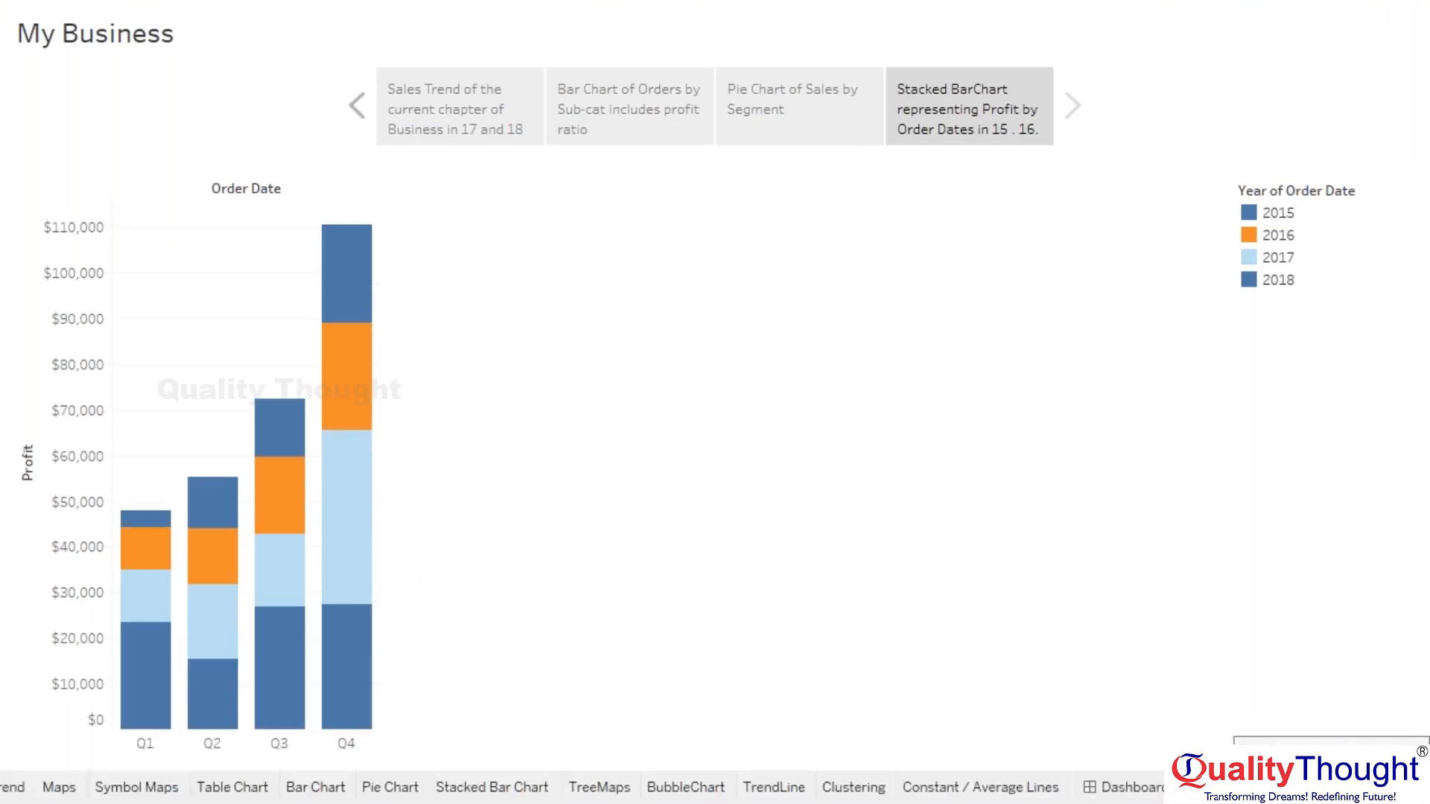
key(Escape)
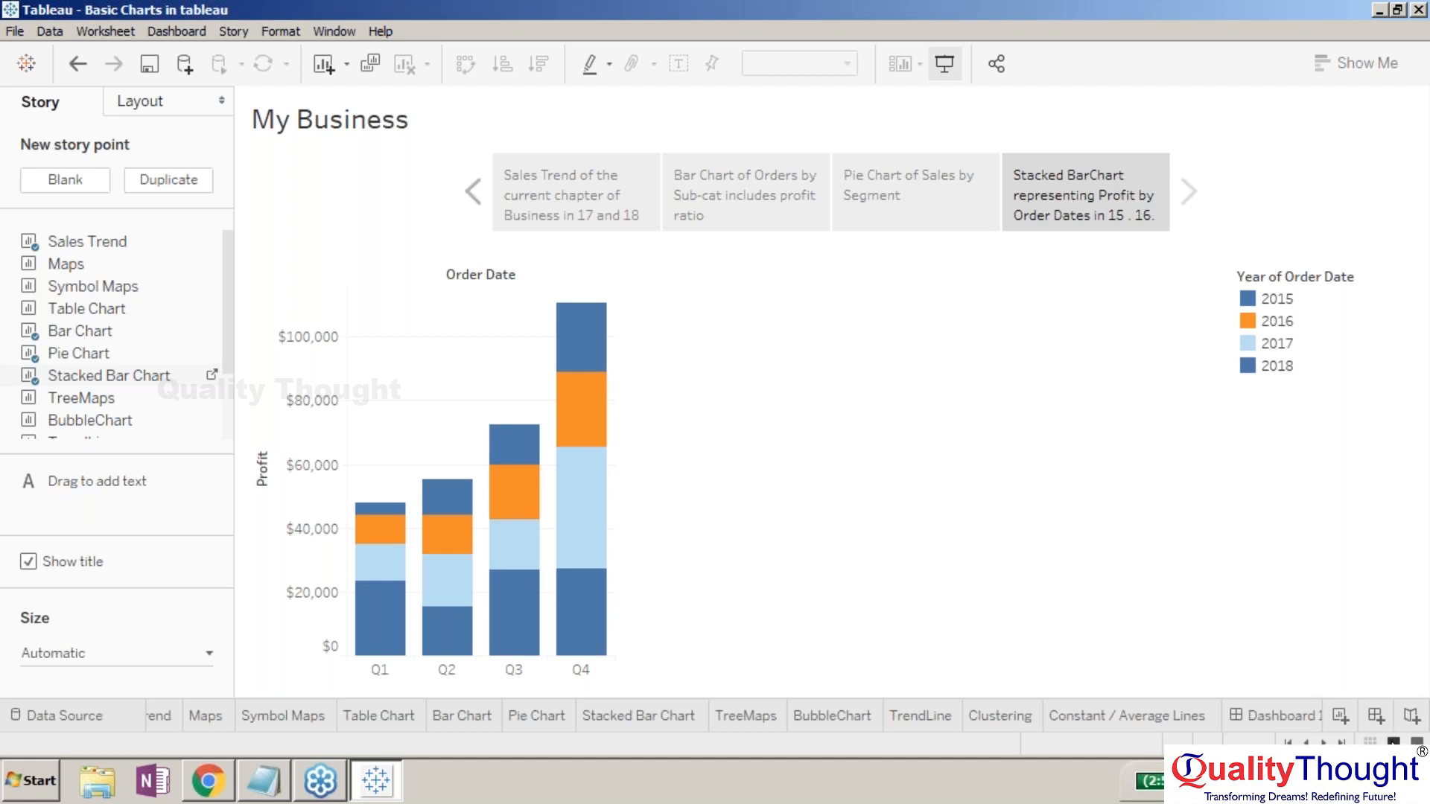
click(1393, 742)
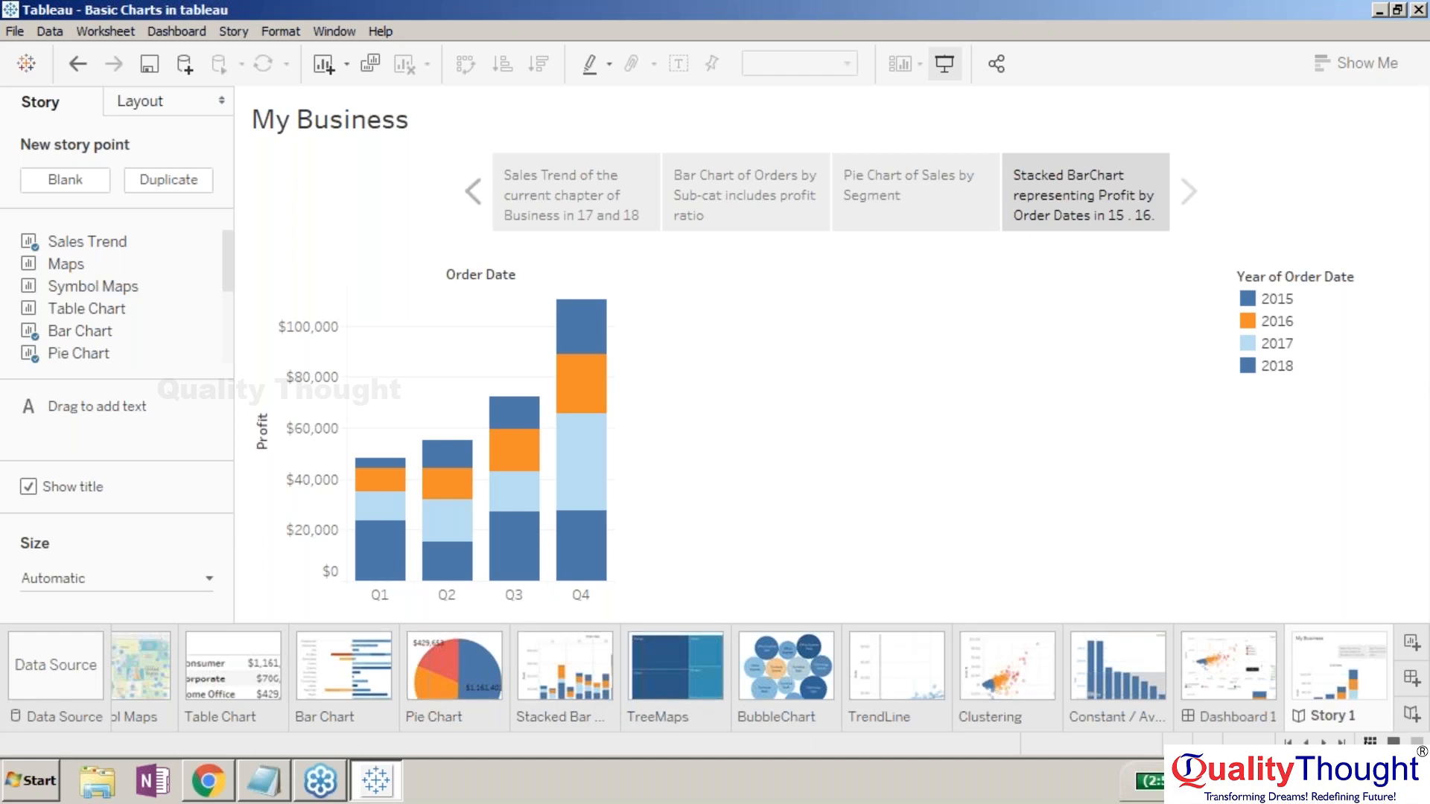
click(1370, 742)
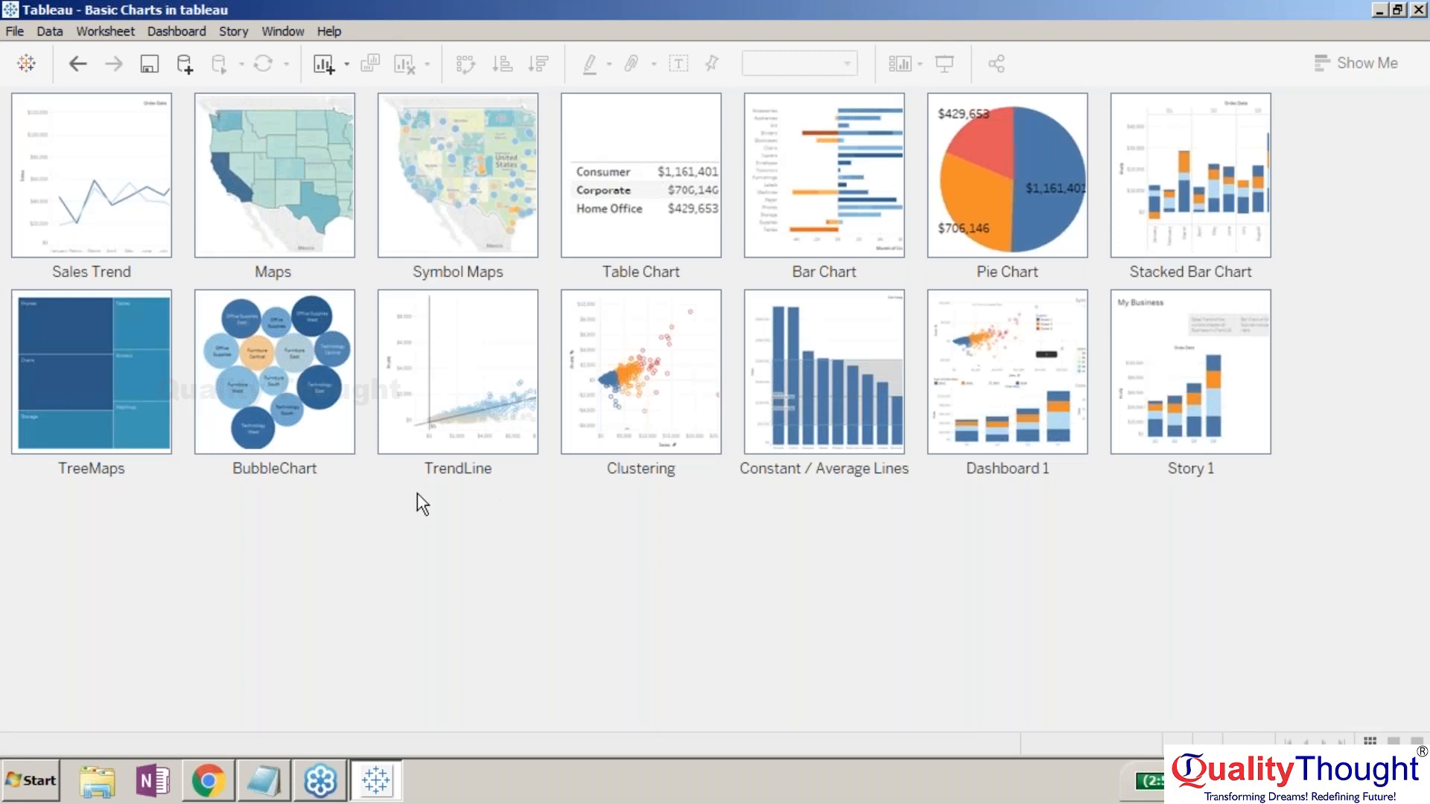
click(1202, 398)
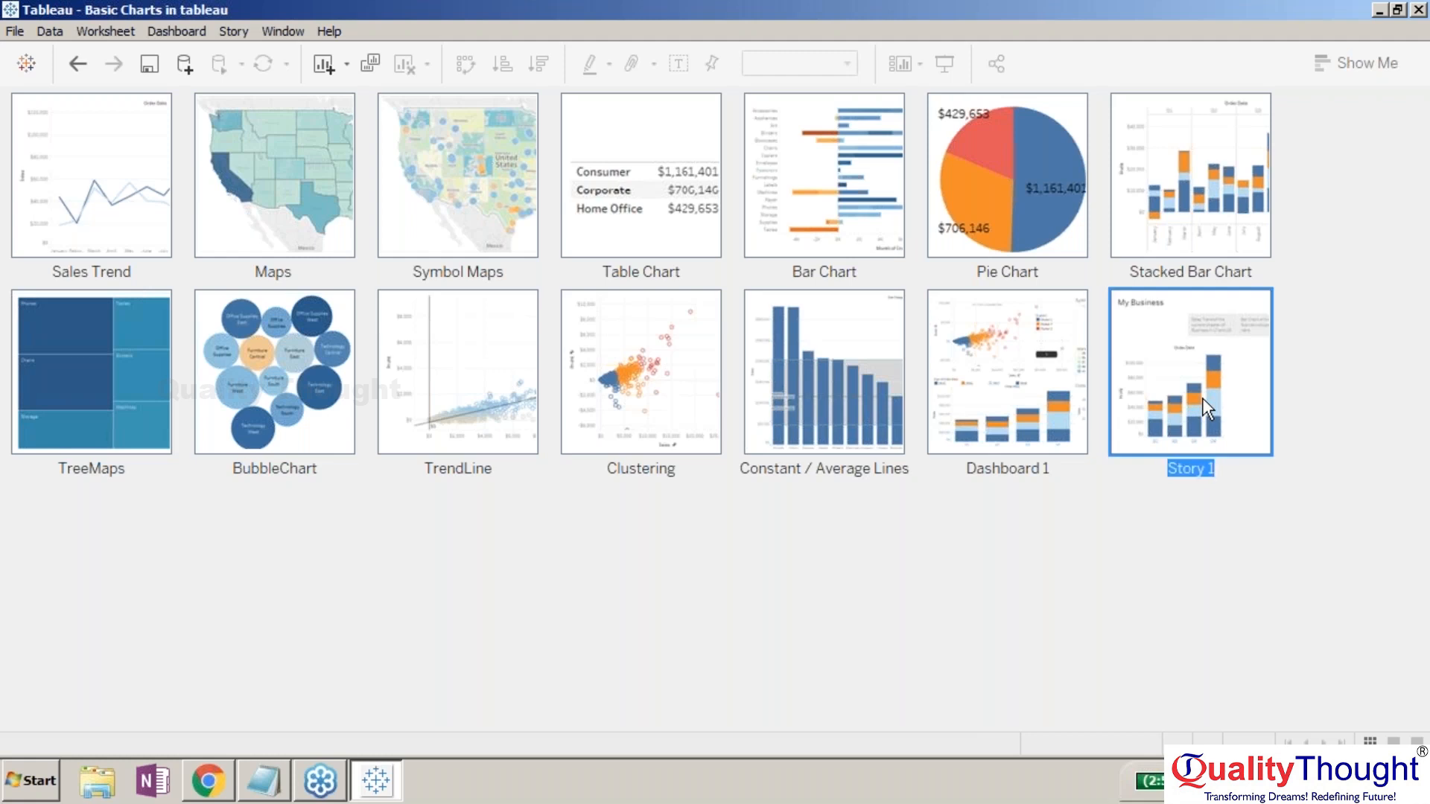
double_click(1202, 398)
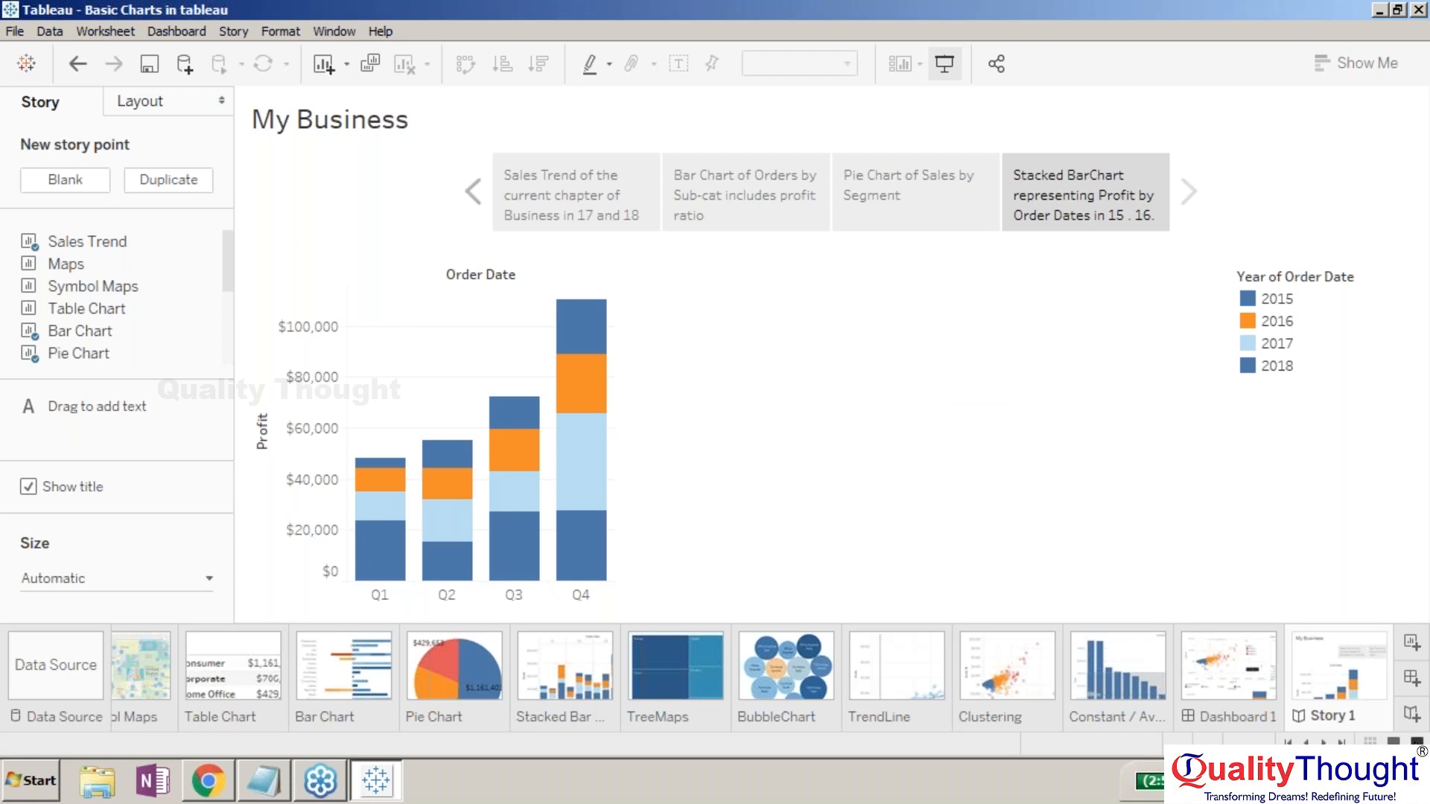
click(1417, 742)
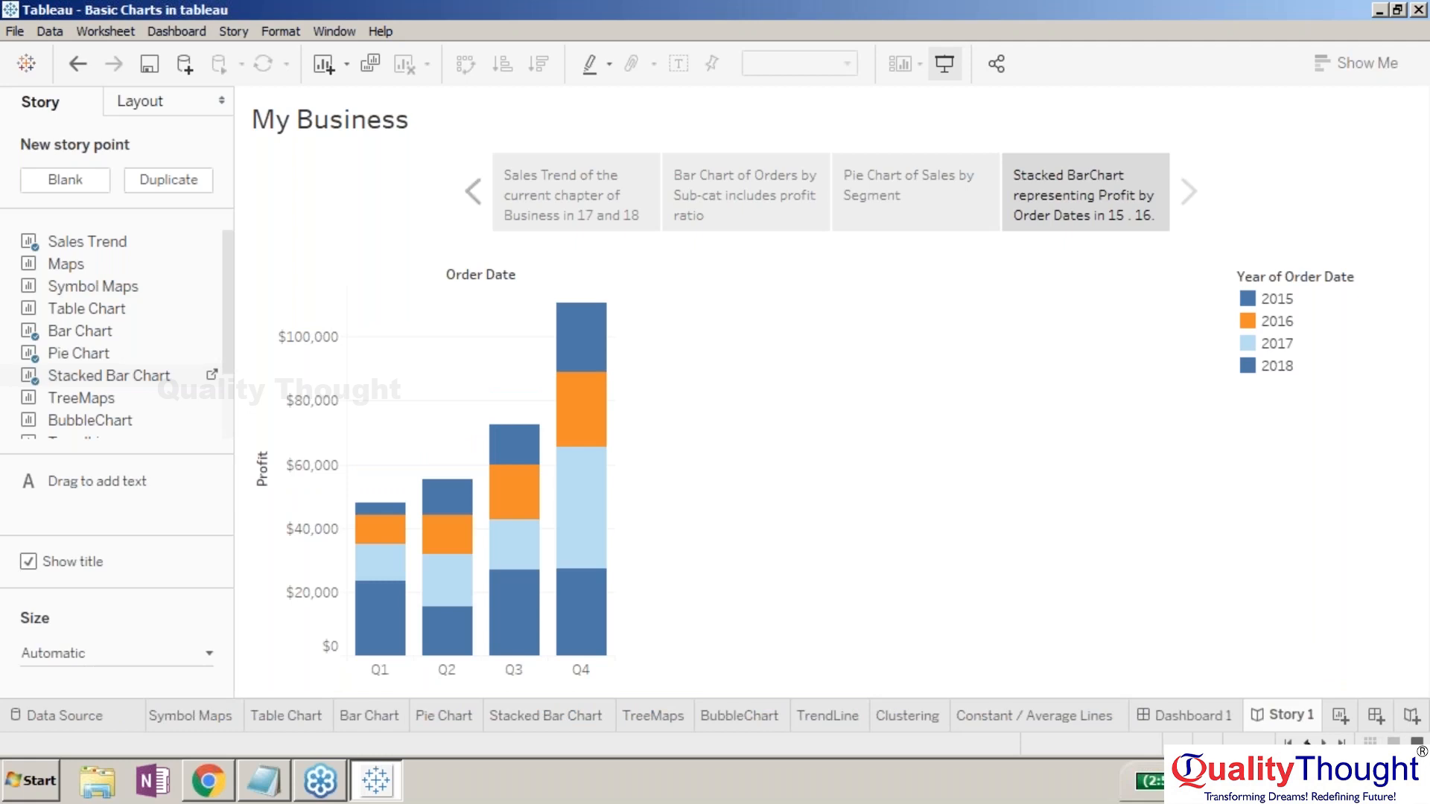
click(1304, 743)
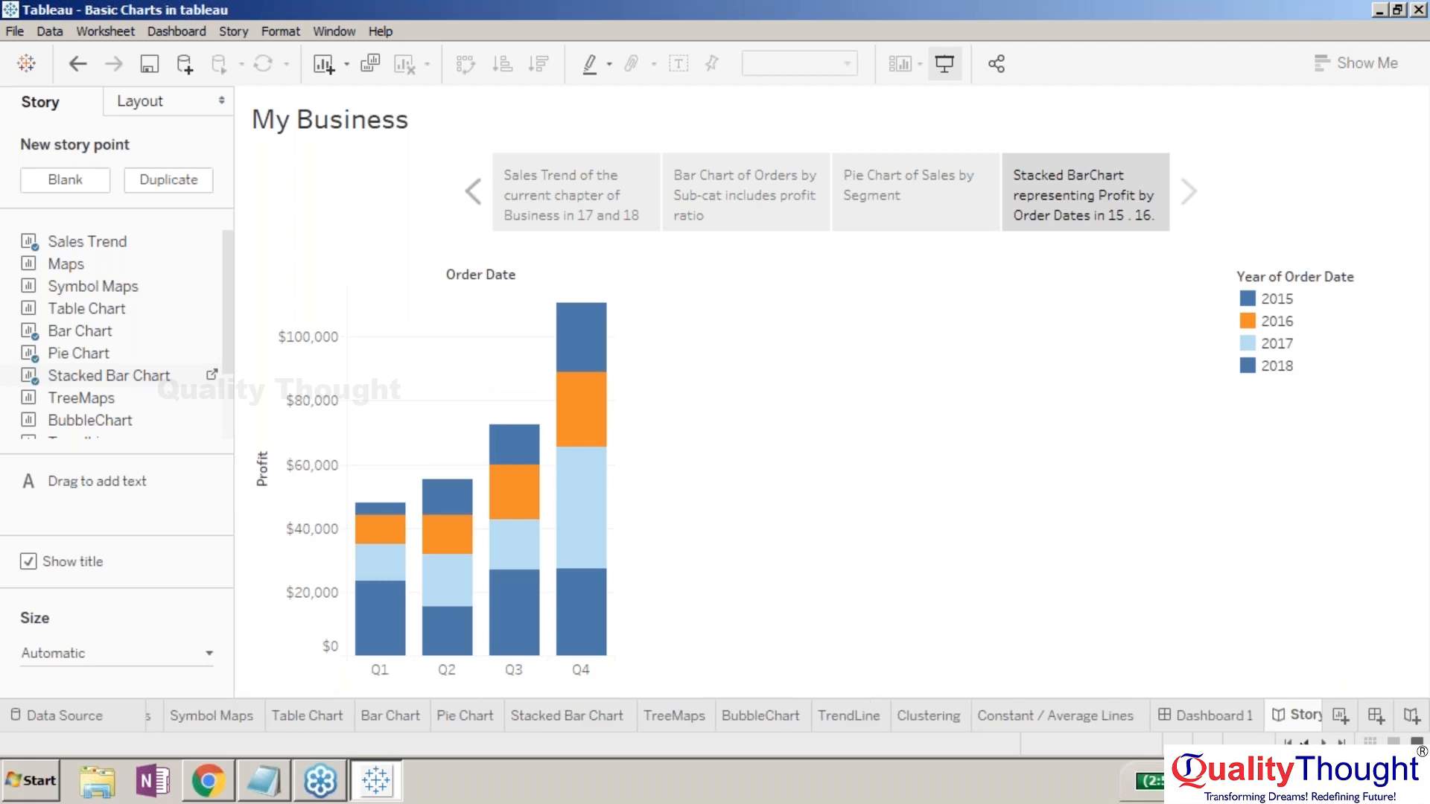
click(1305, 743)
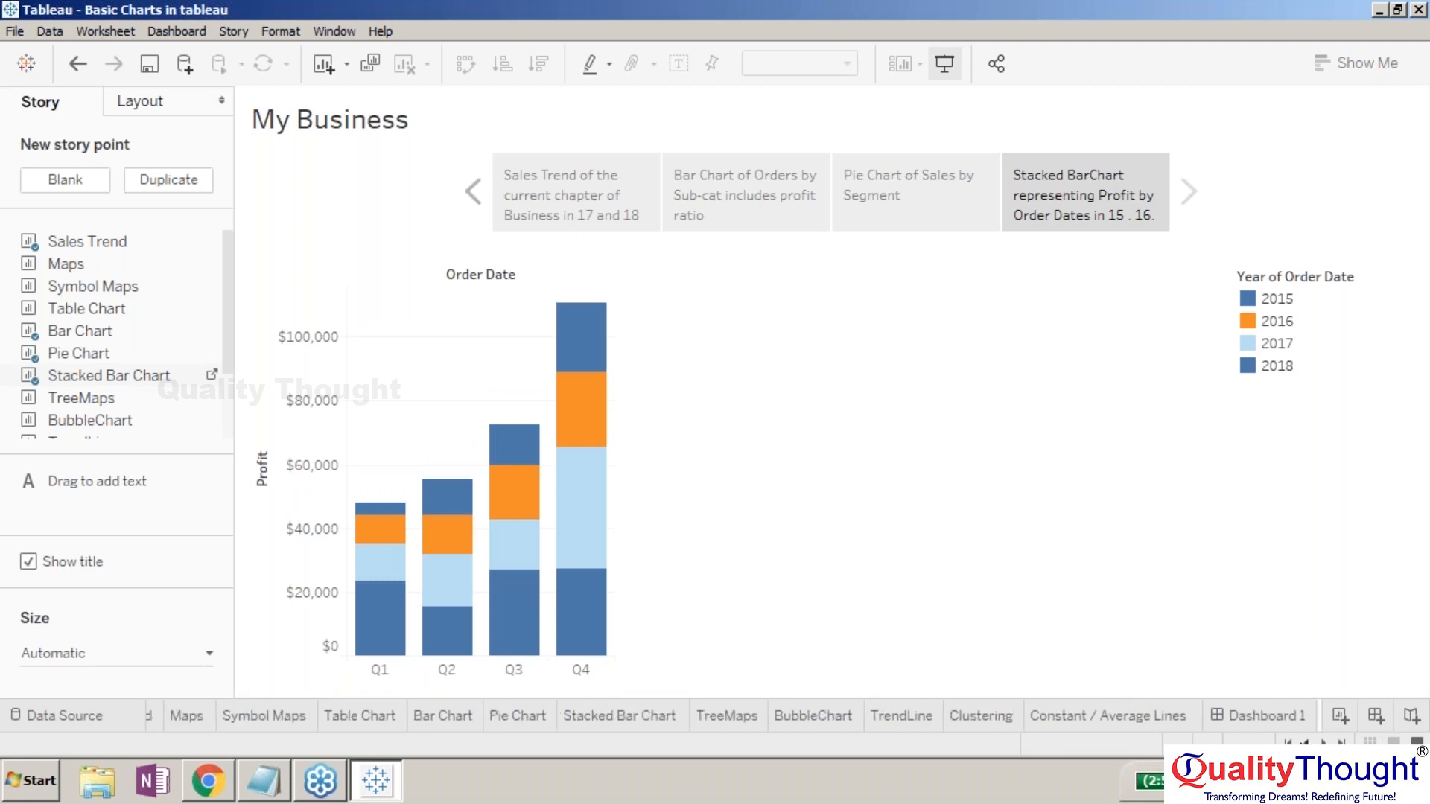
click(1304, 743)
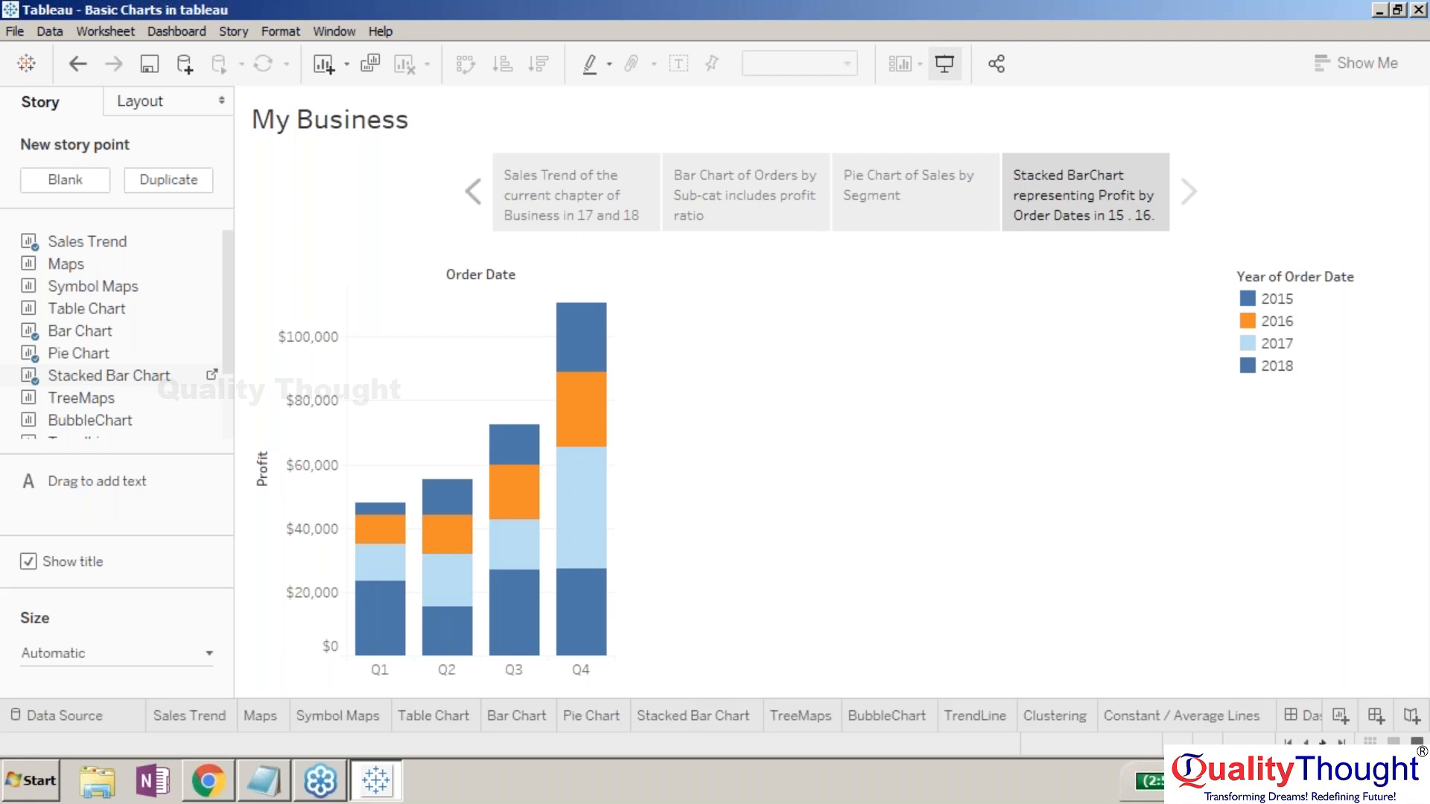
click(1341, 743)
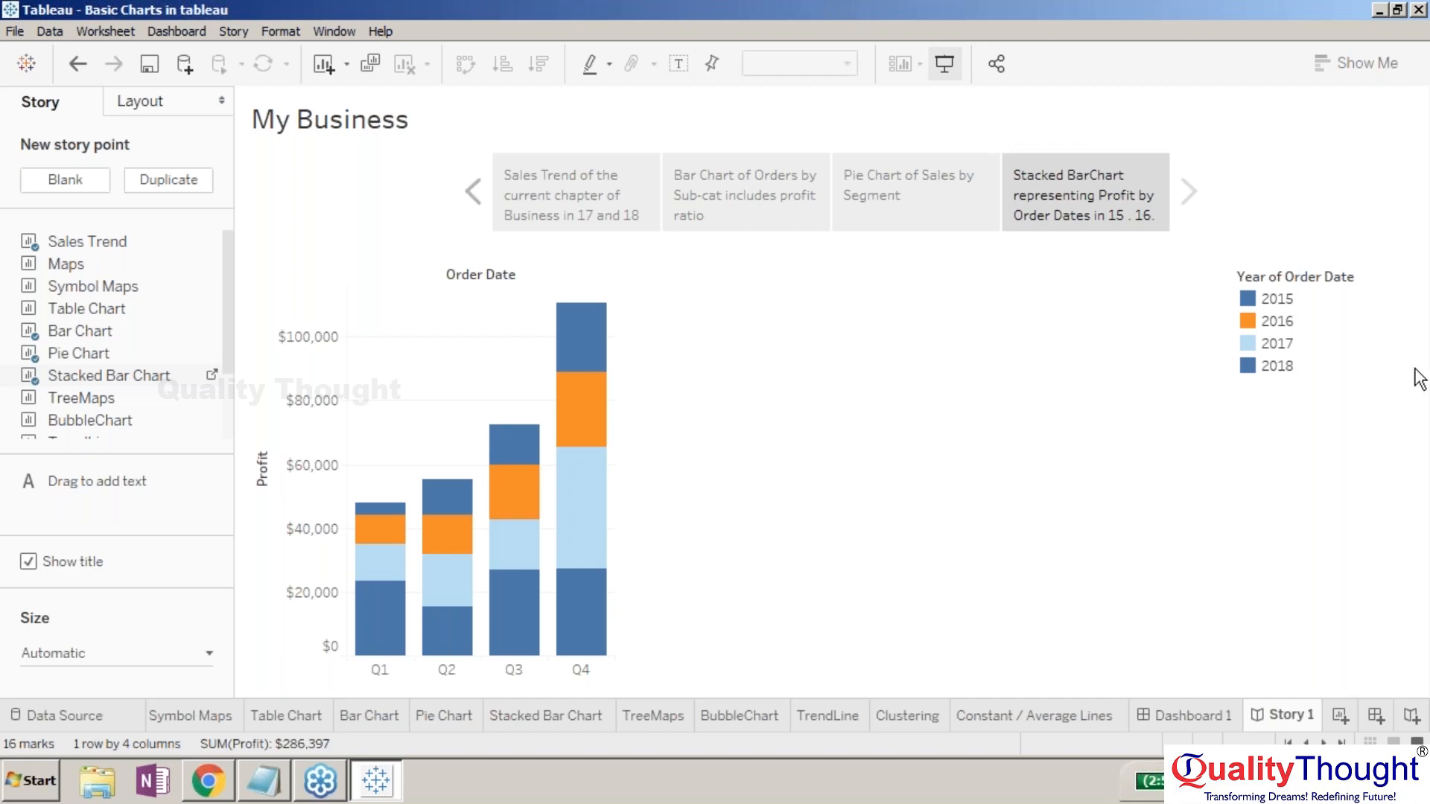
click(820, 538)
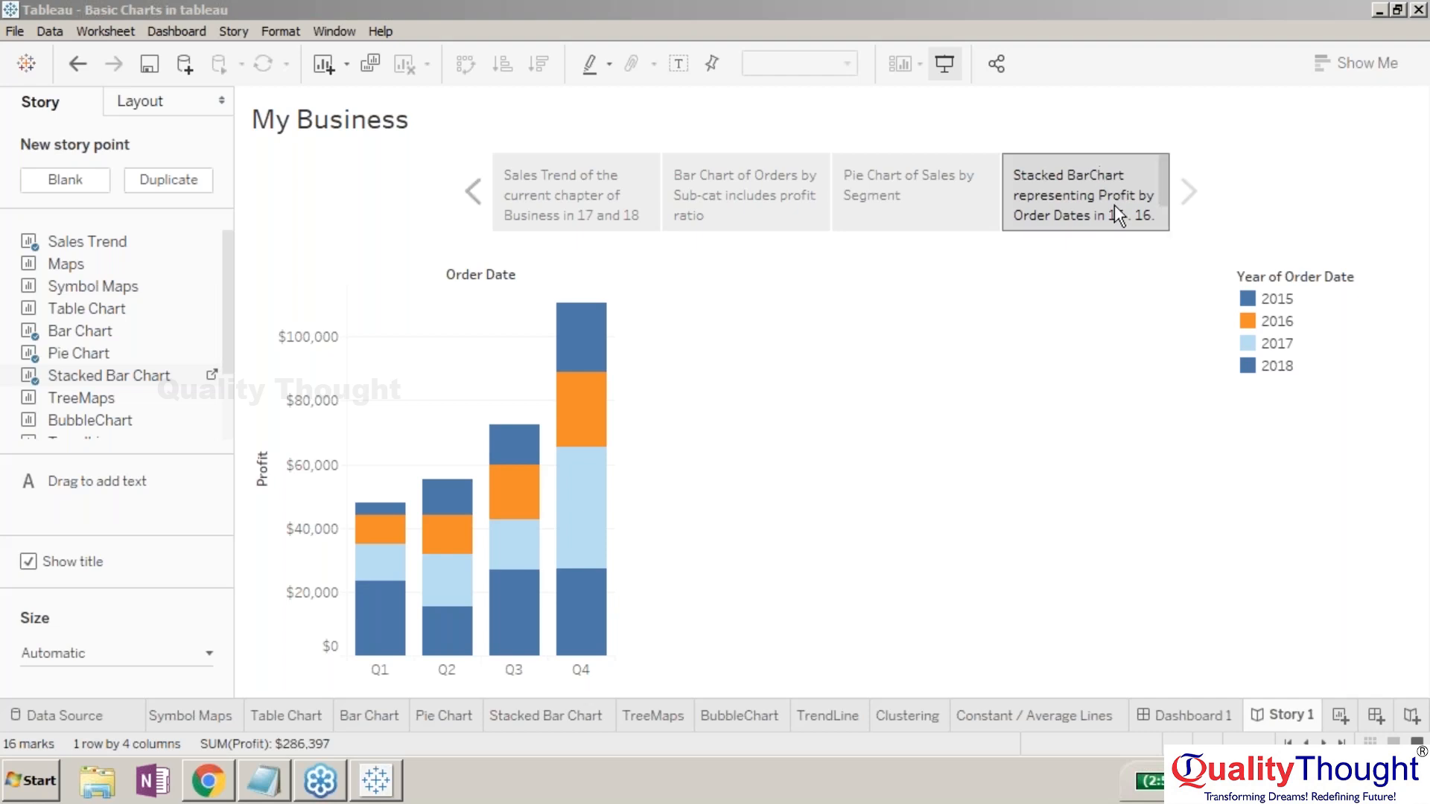
- Focus the Tableau window and switch to the Dashboard 1 sheet
click(1204, 628)
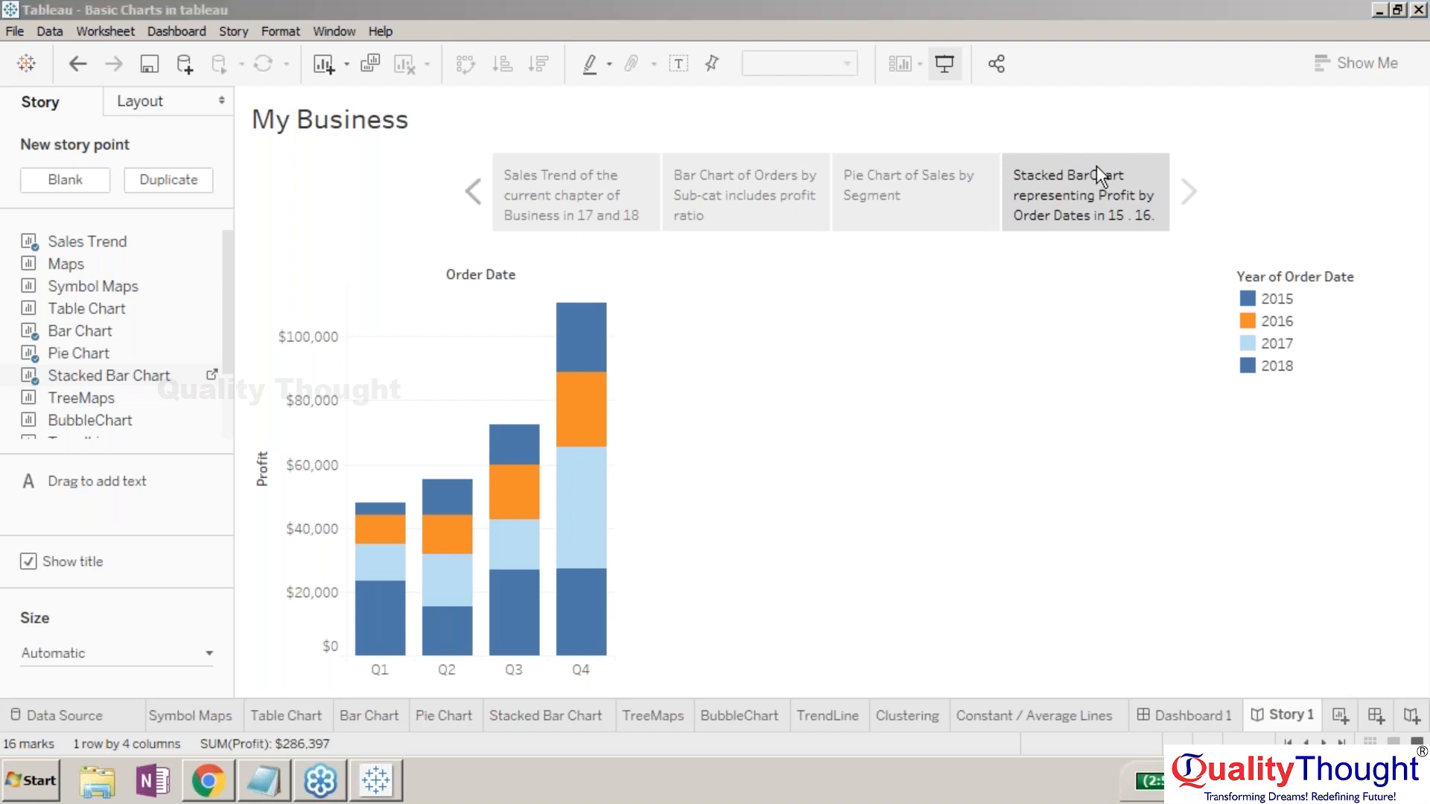
click(1170, 718)
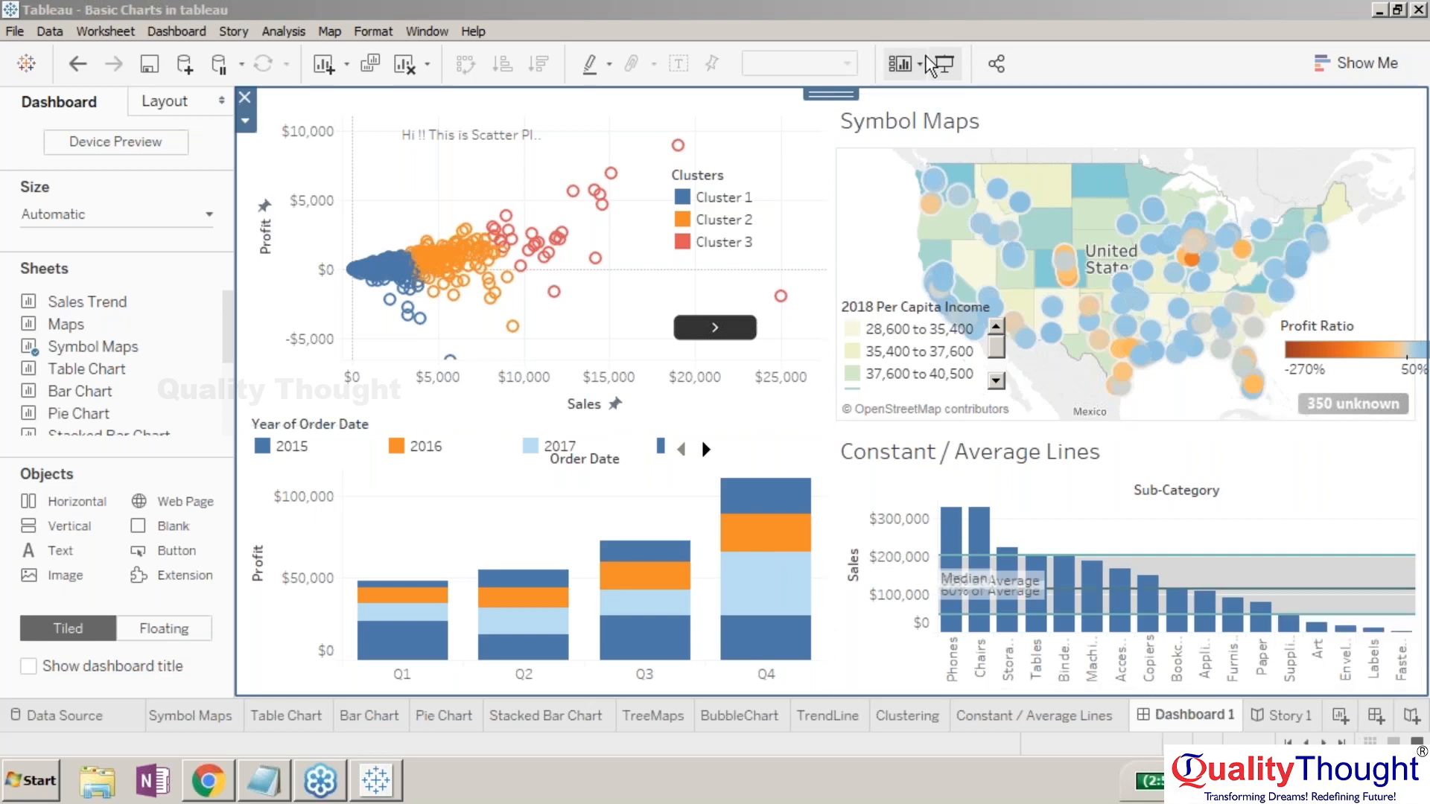
- Switch Dashboard 1 into full-screen Presentation Mode from the toolbar
click(943, 65)
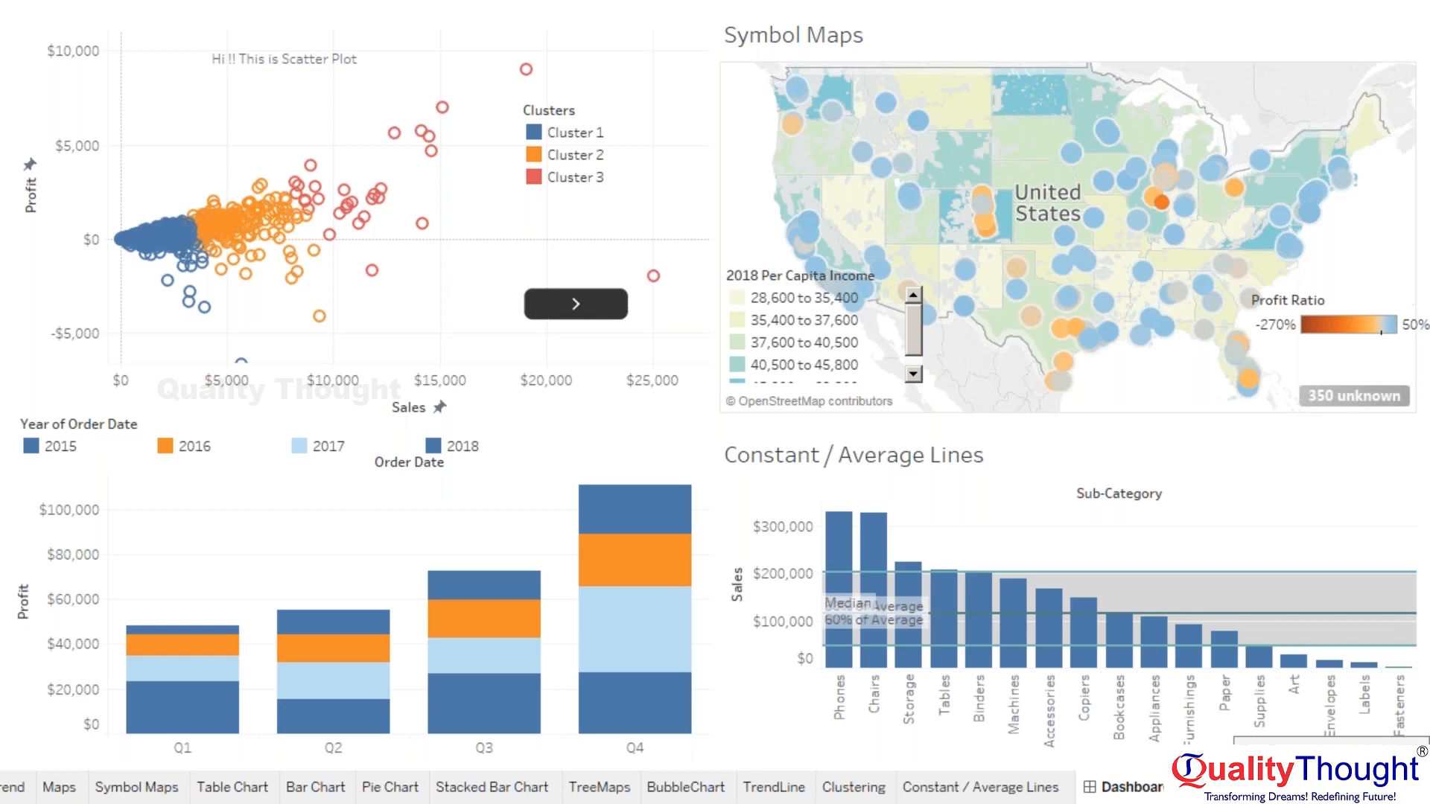
- Exit Presentation Mode, then scroll the sheet tabs and open the Story 1 'My Business' story
click(1413, 787)
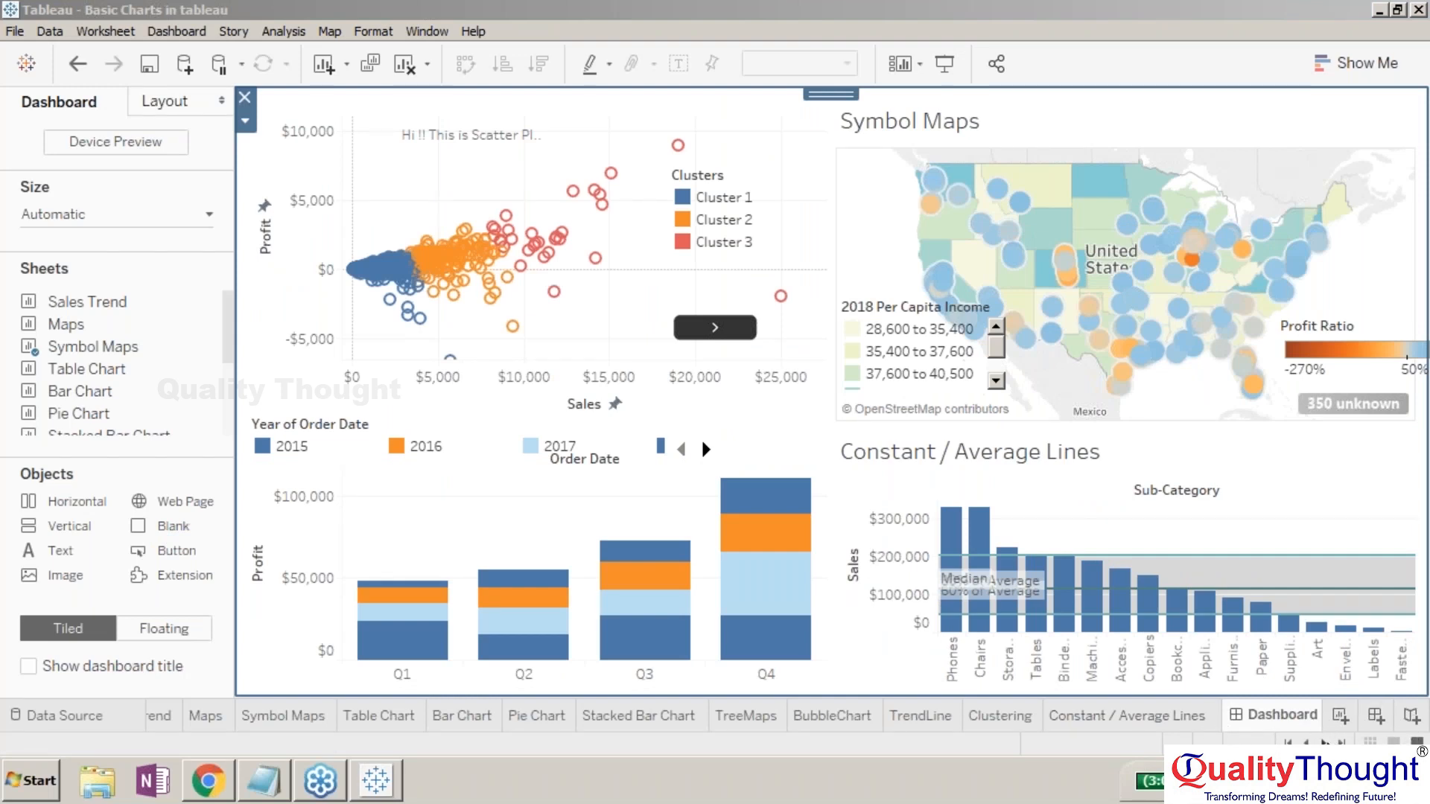
click(1324, 742)
click(1324, 742)
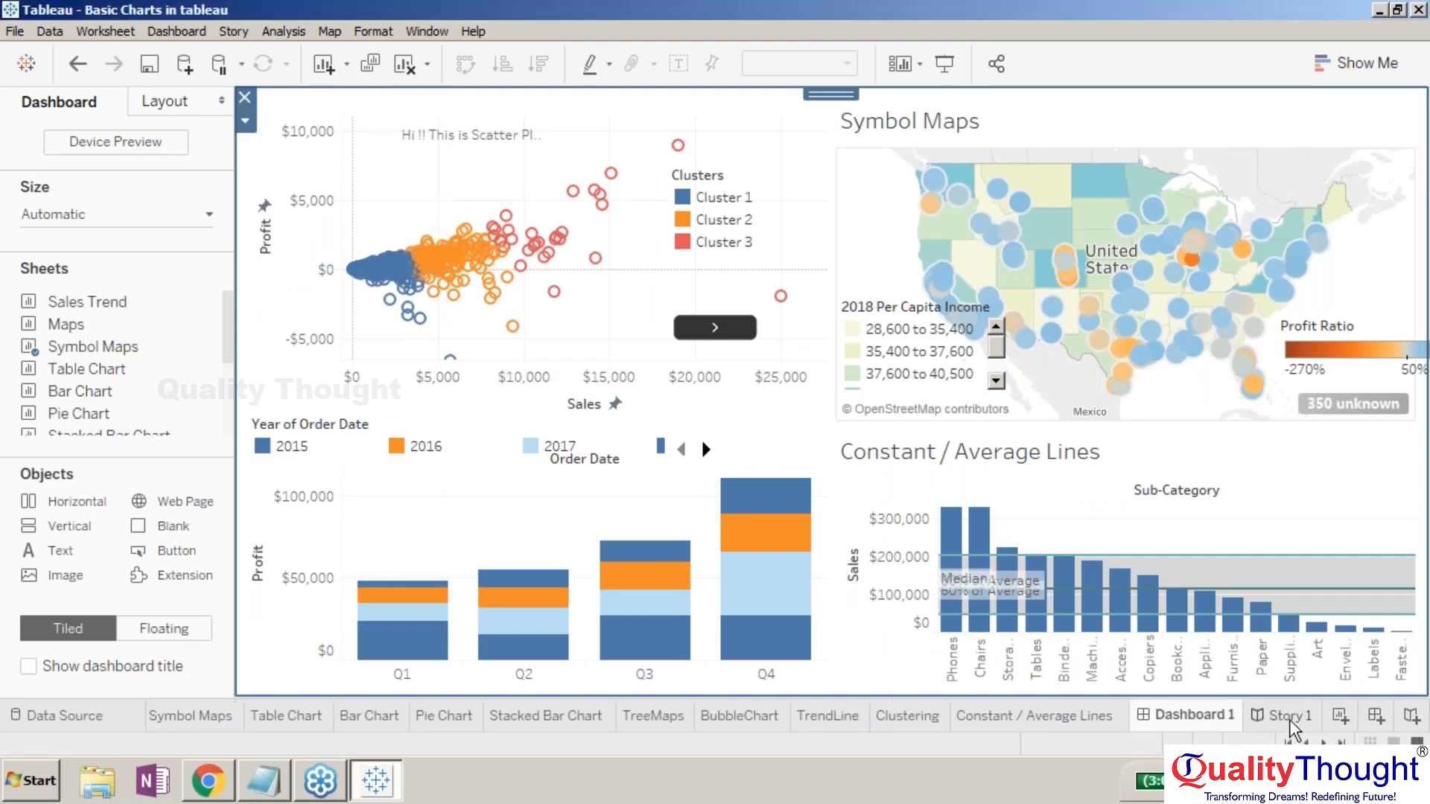
click(1289, 719)
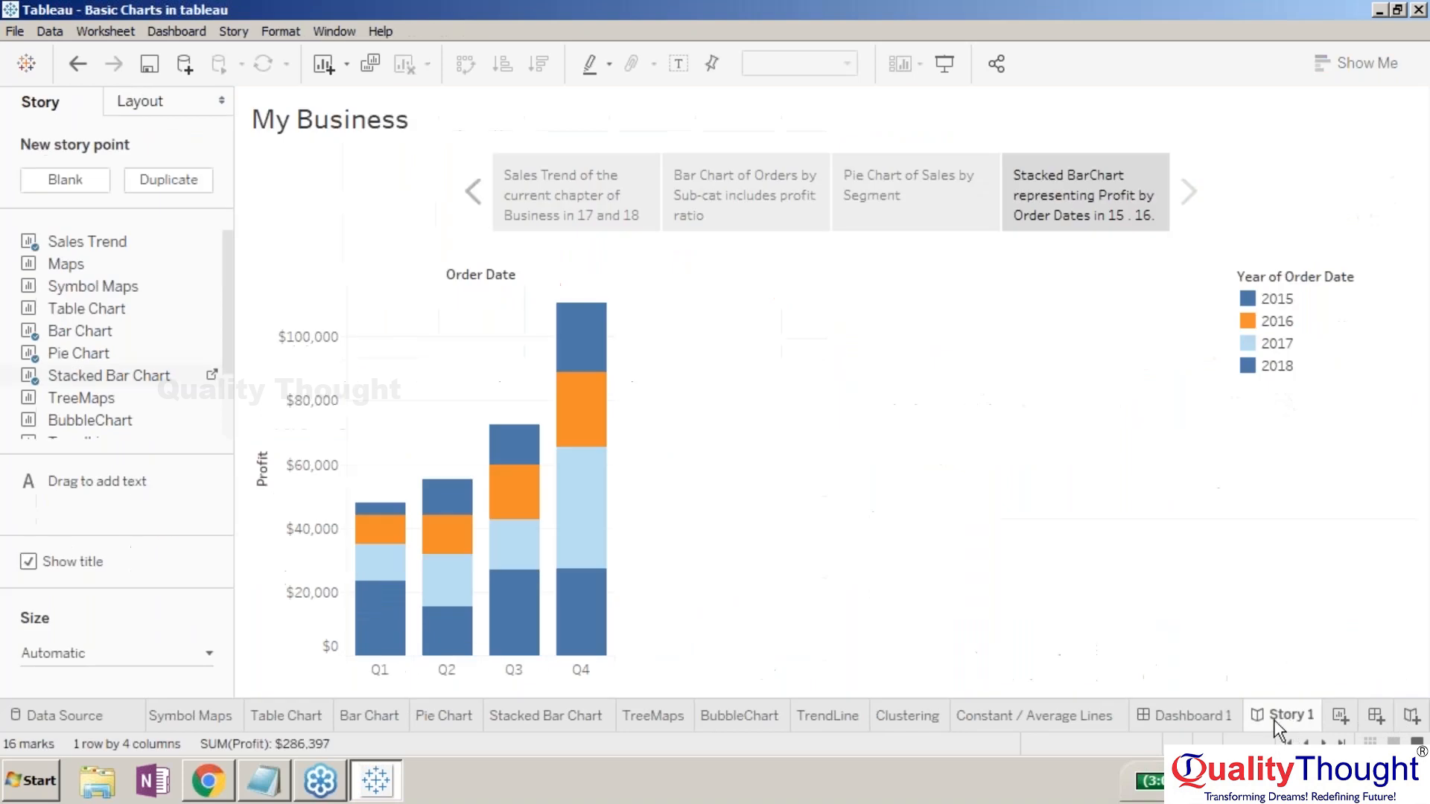
- Set the My Business story size to Fixed with the Story (1016 x 964) preset
click(202, 649)
click(167, 579)
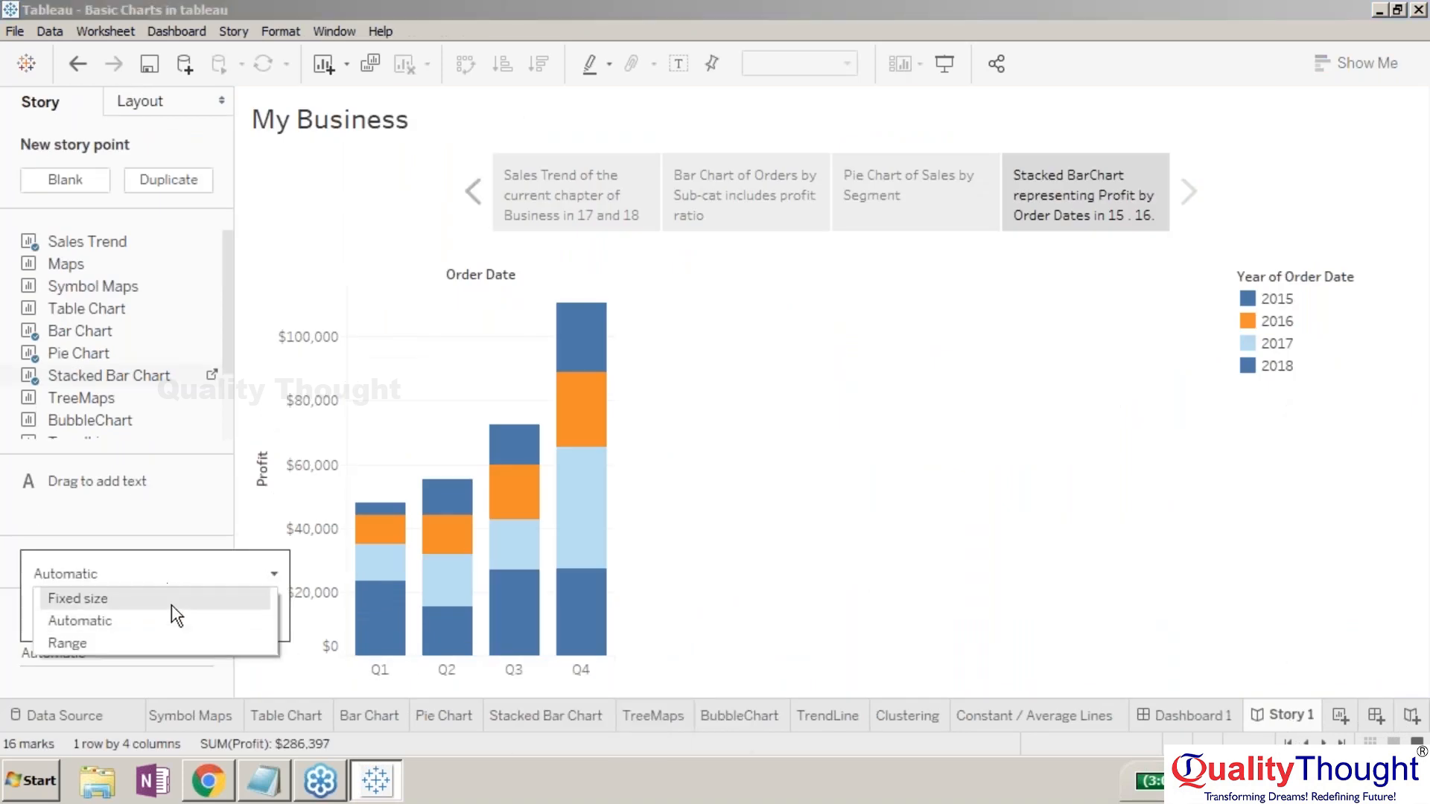
click(162, 596)
click(184, 648)
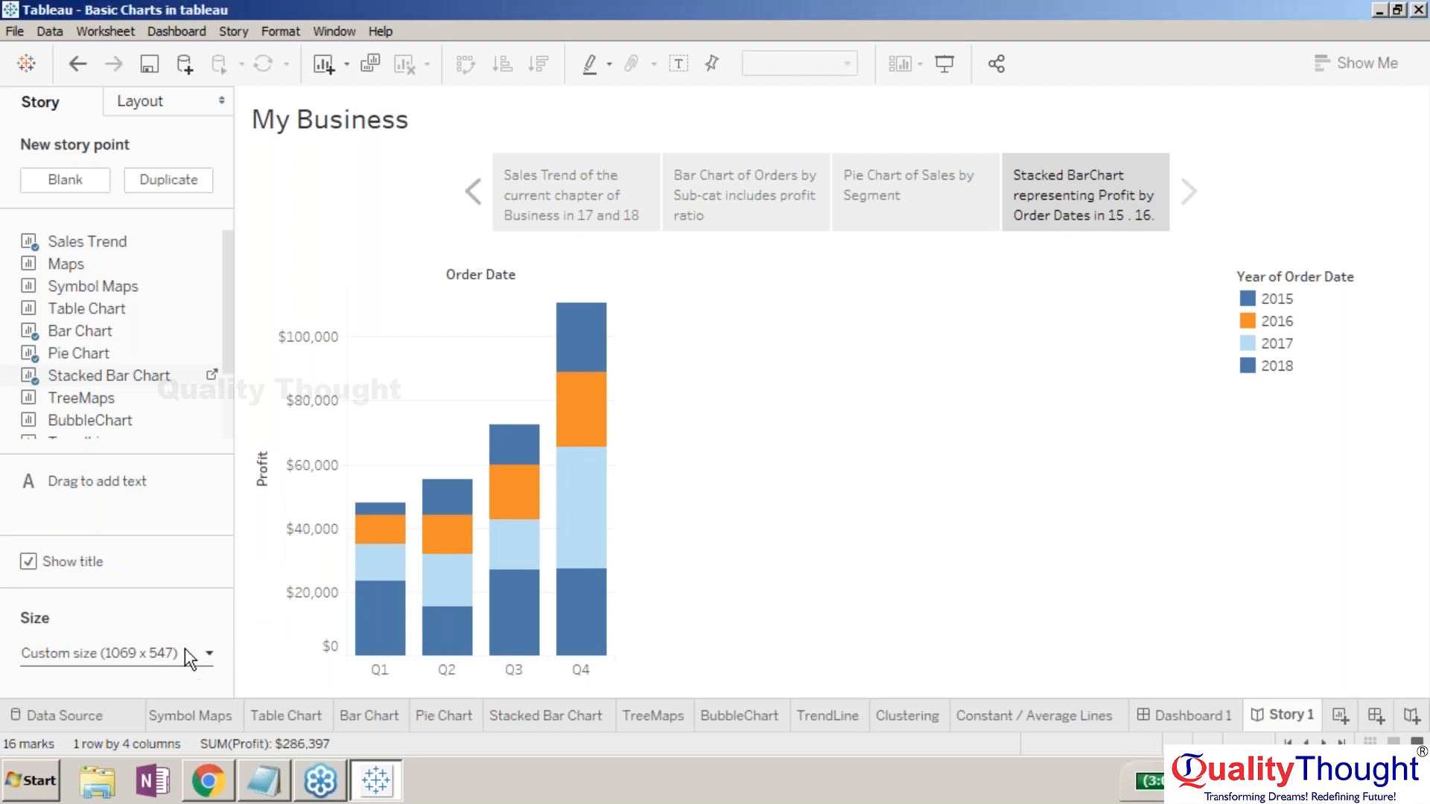
click(185, 648)
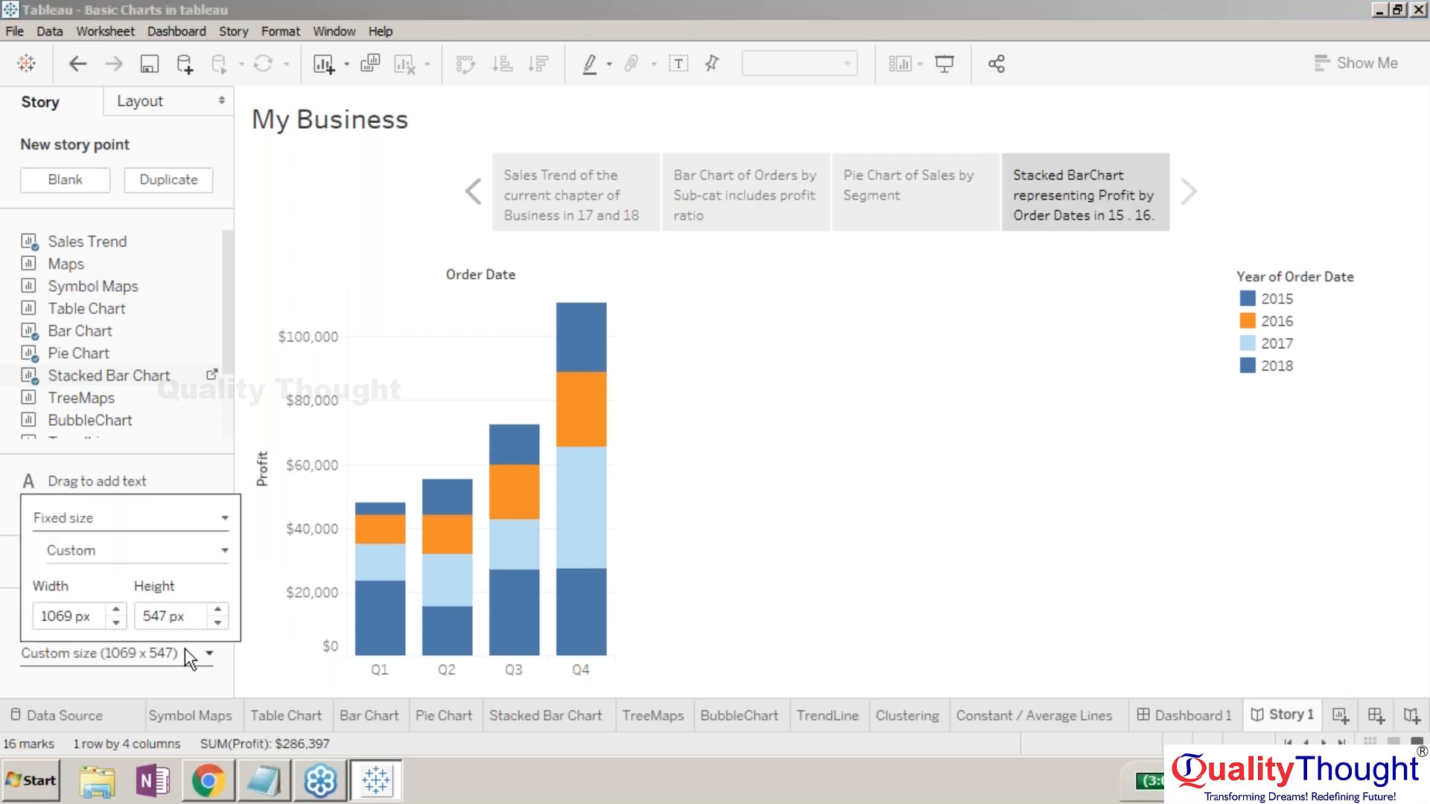
click(213, 552)
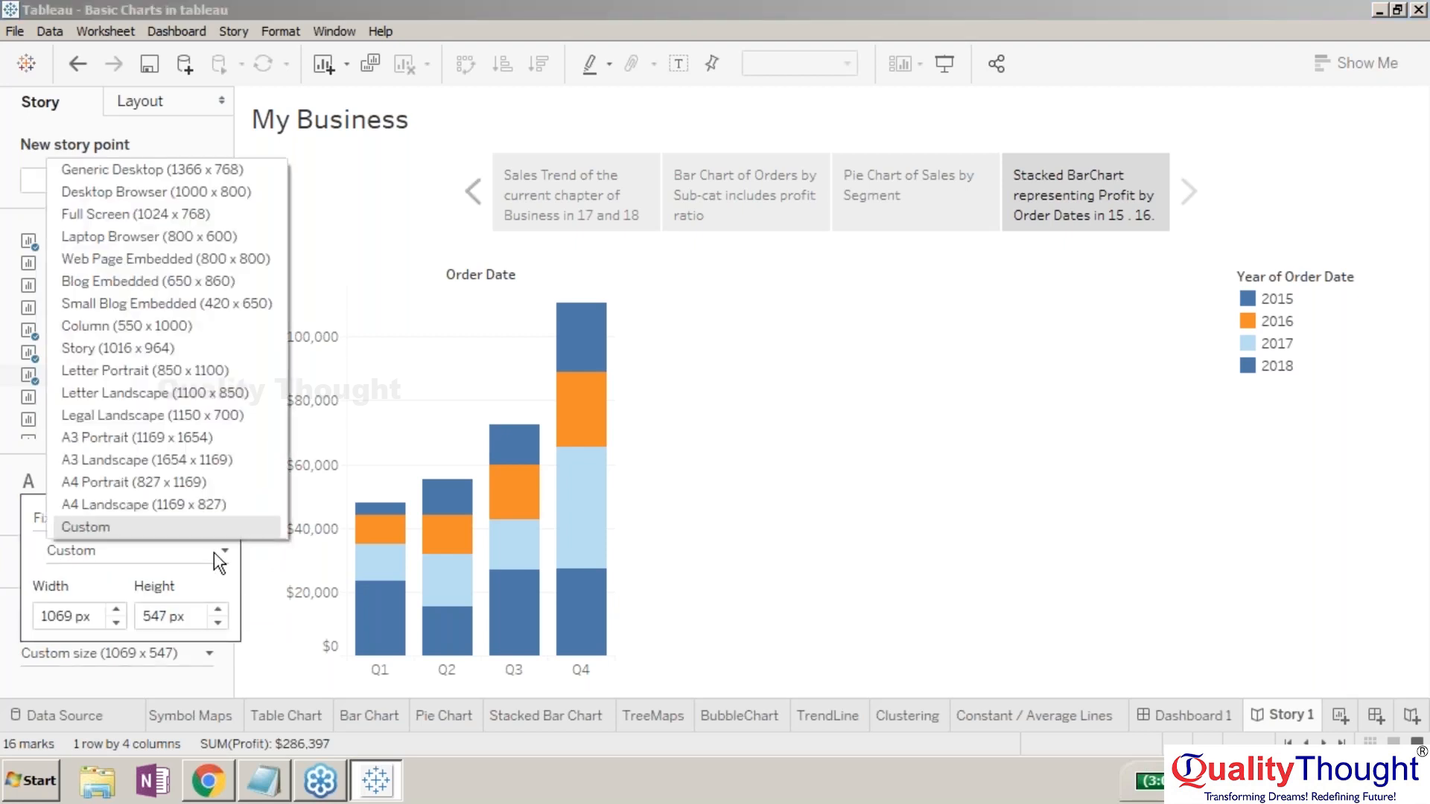
click(196, 349)
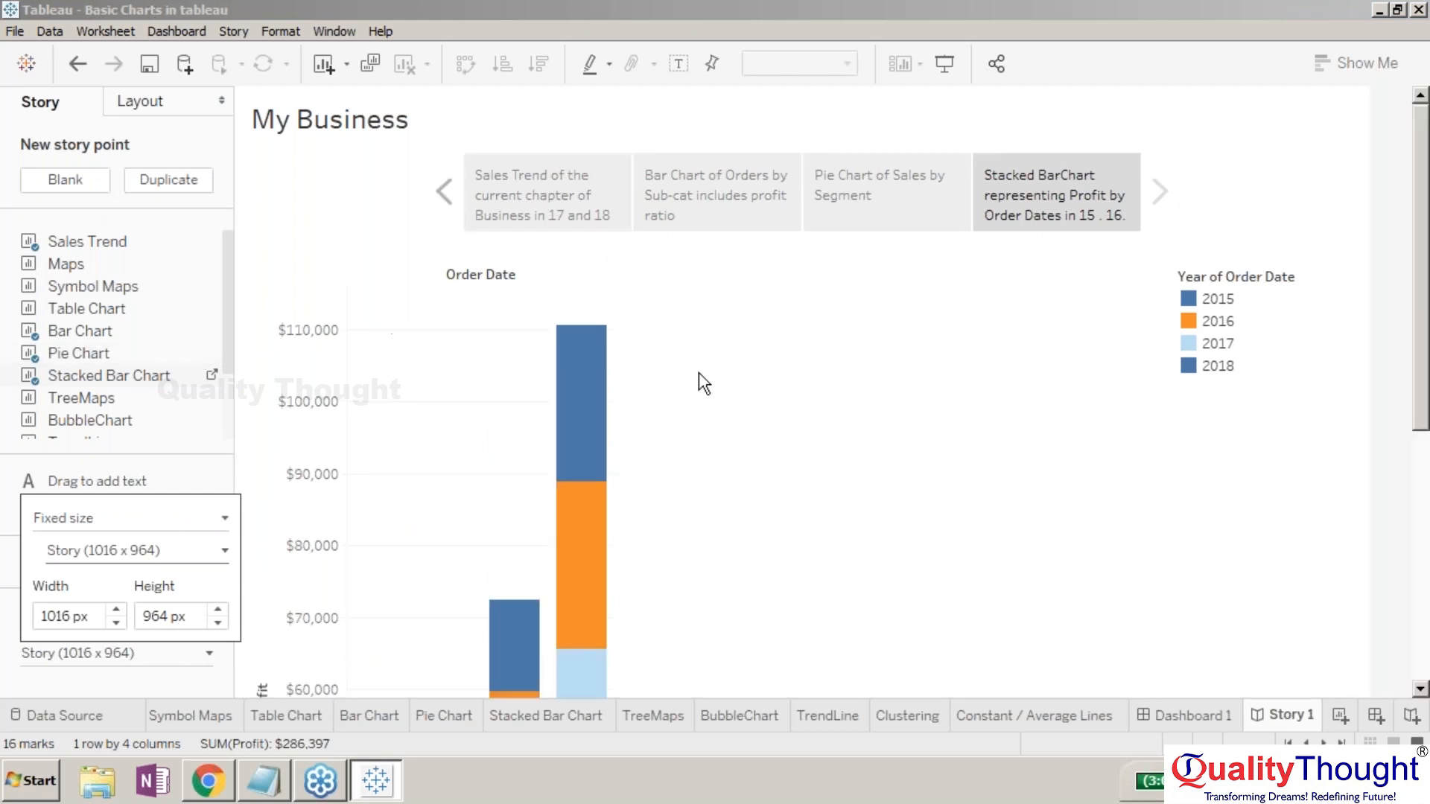
click(233, 666)
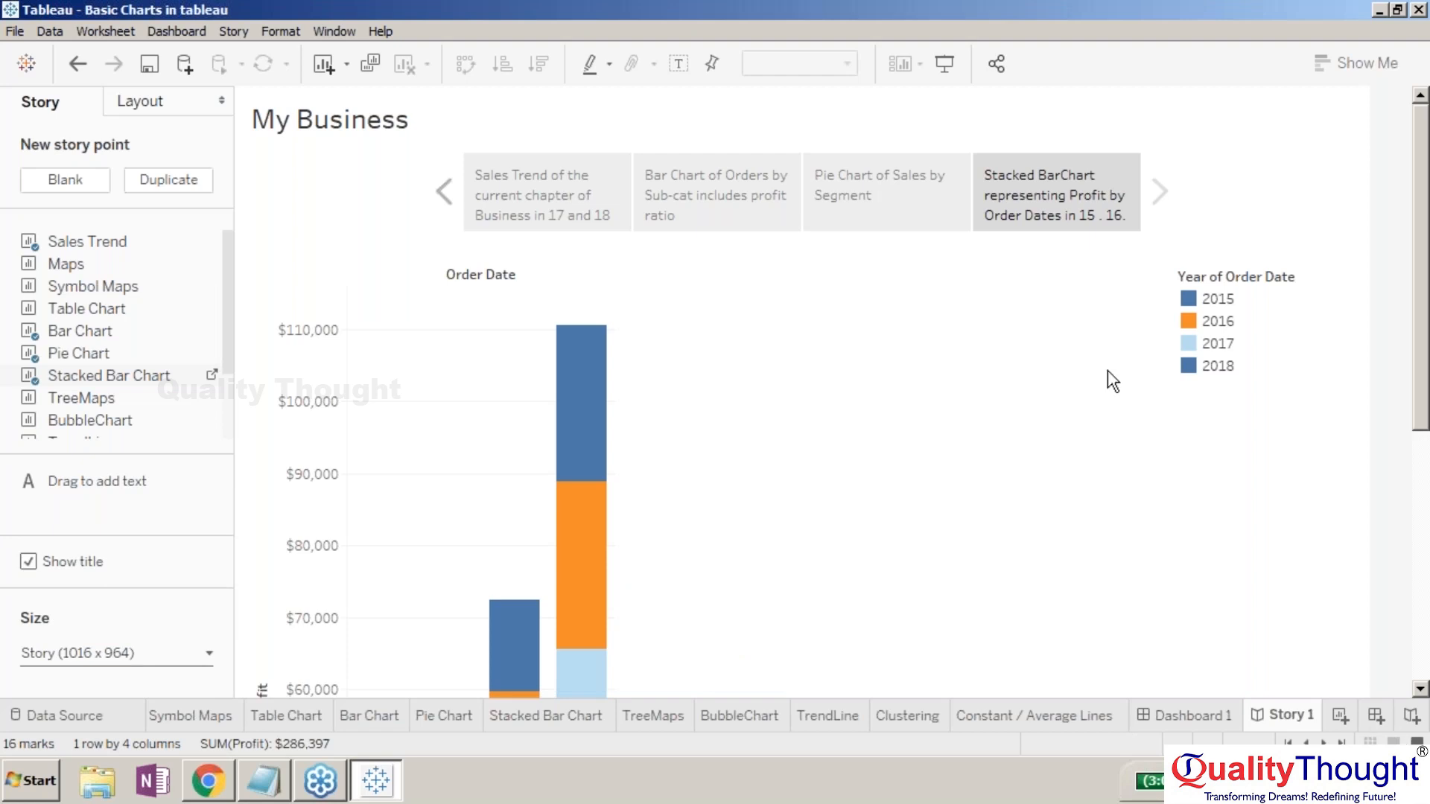
- Present the fixed-size My Business story full screen, scrolling down and back up
click(944, 64)
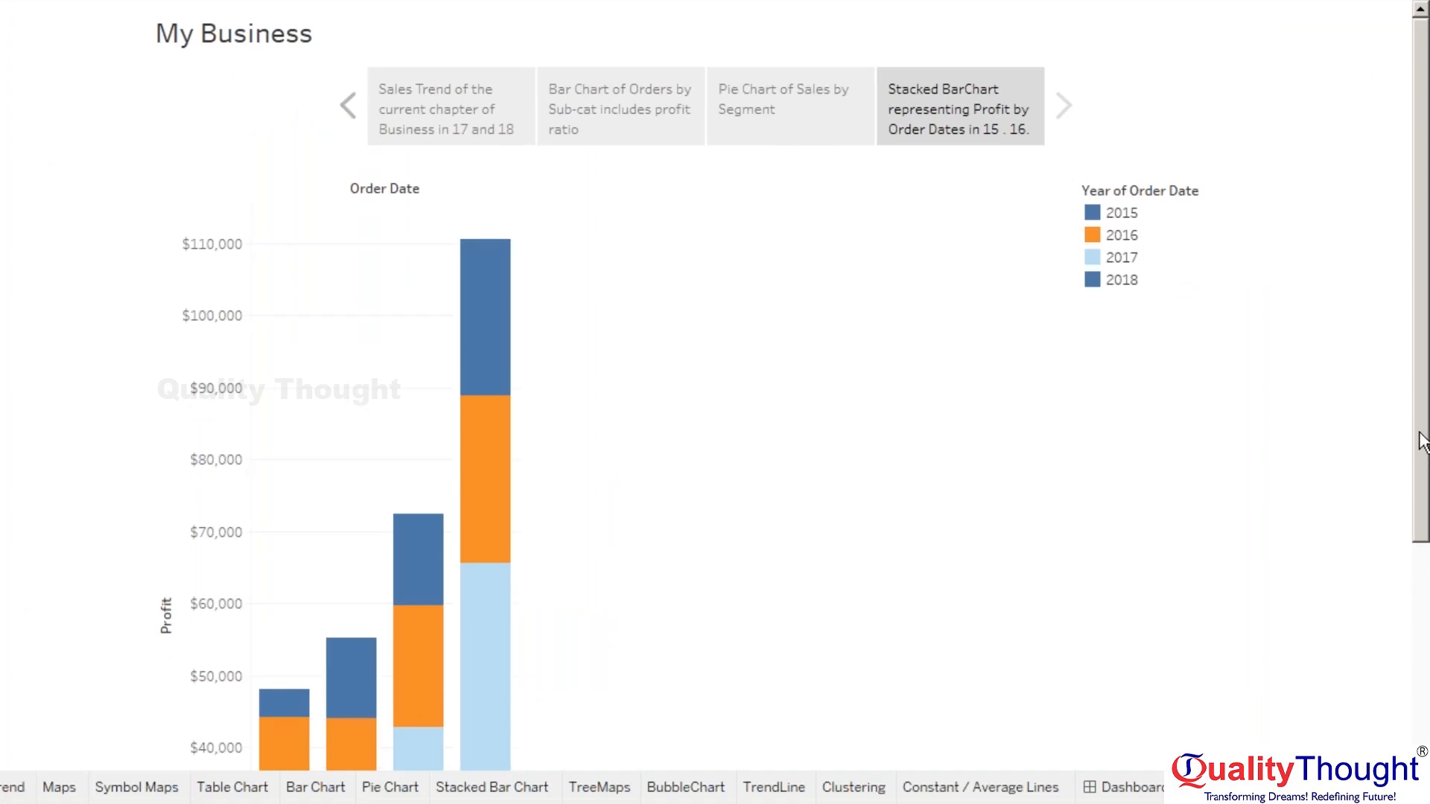
drag(1422, 376, 1382, 373)
- Exit presentation, set the My Business story size to Automatic, and open the Sales Trend sheet
key(Escape)
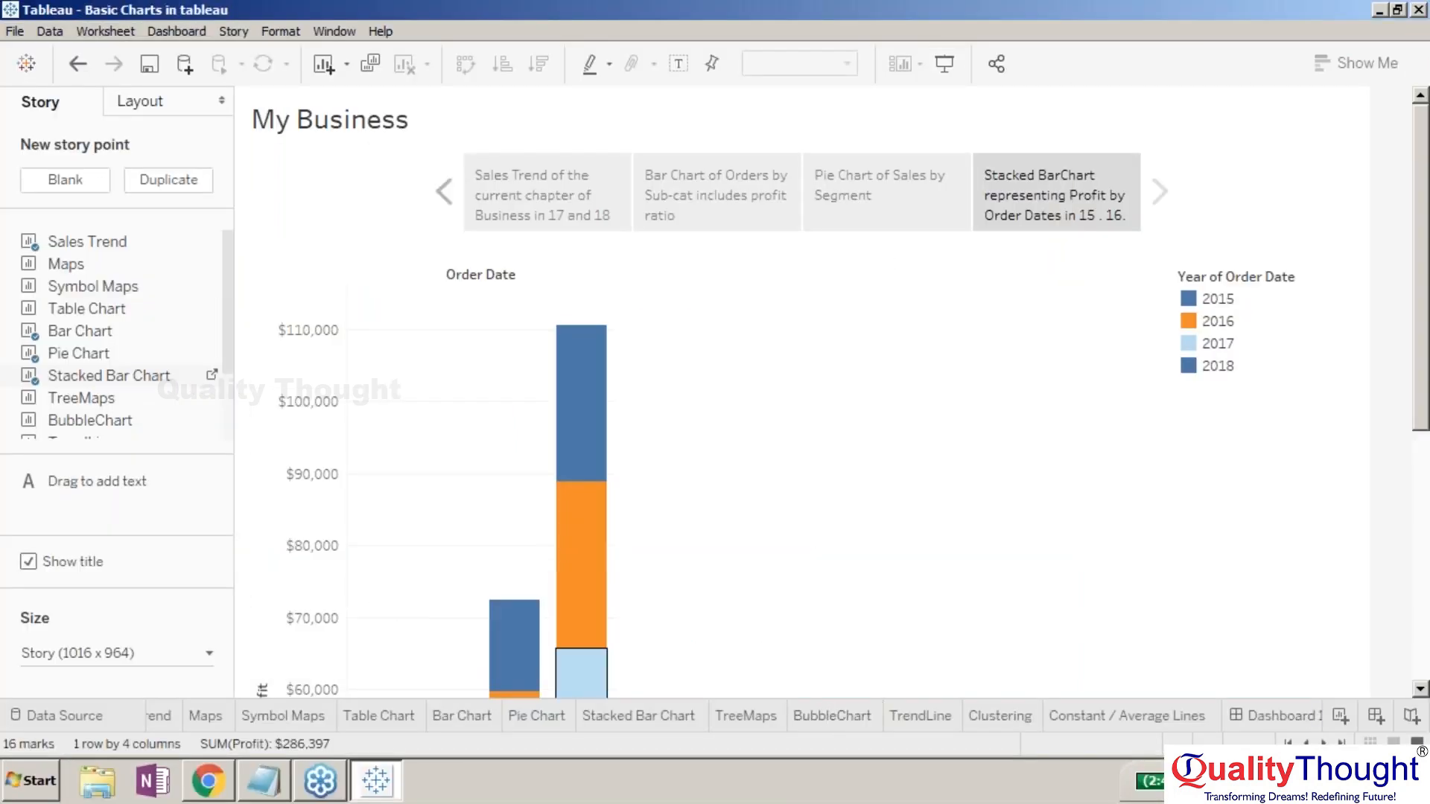
click(134, 655)
click(117, 520)
click(137, 571)
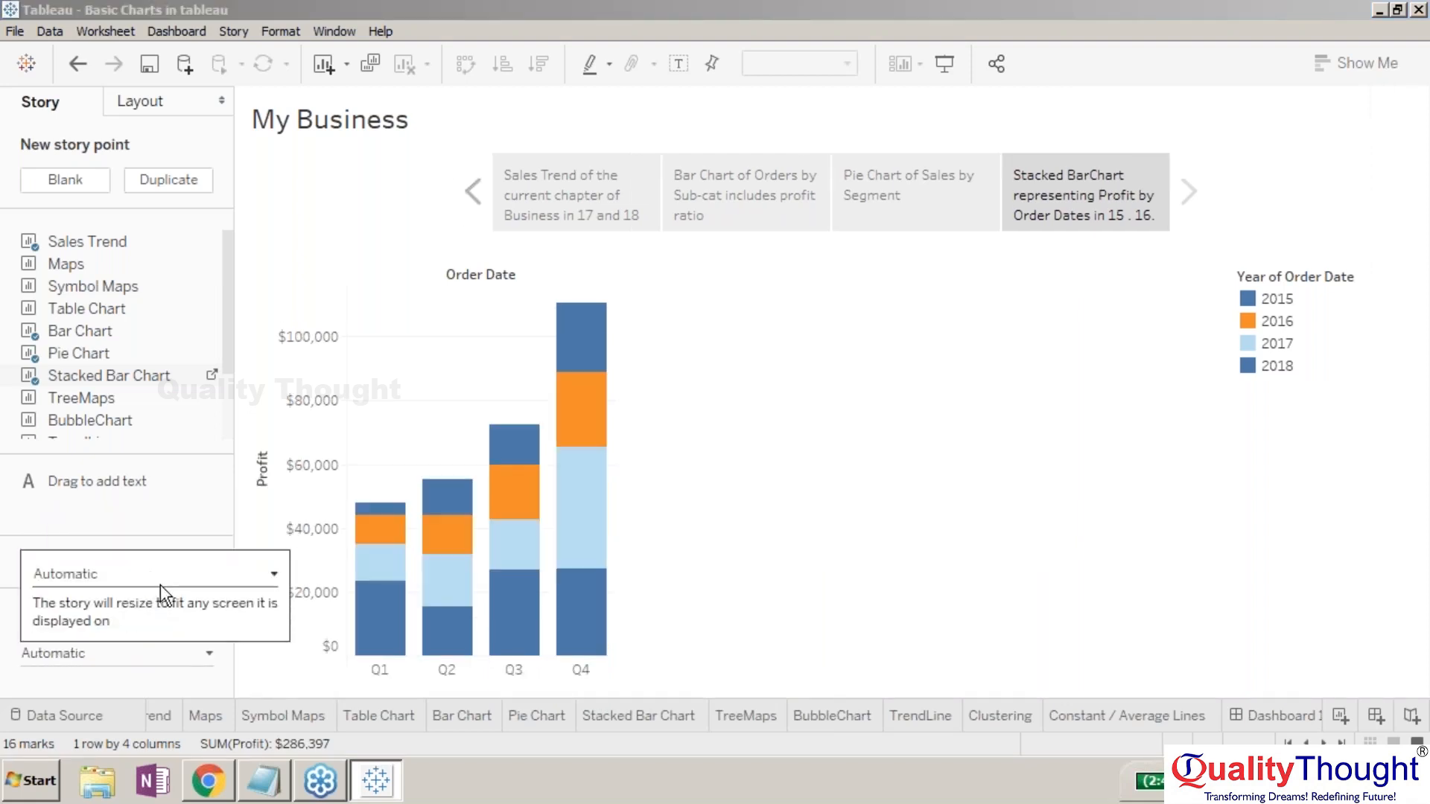
click(275, 679)
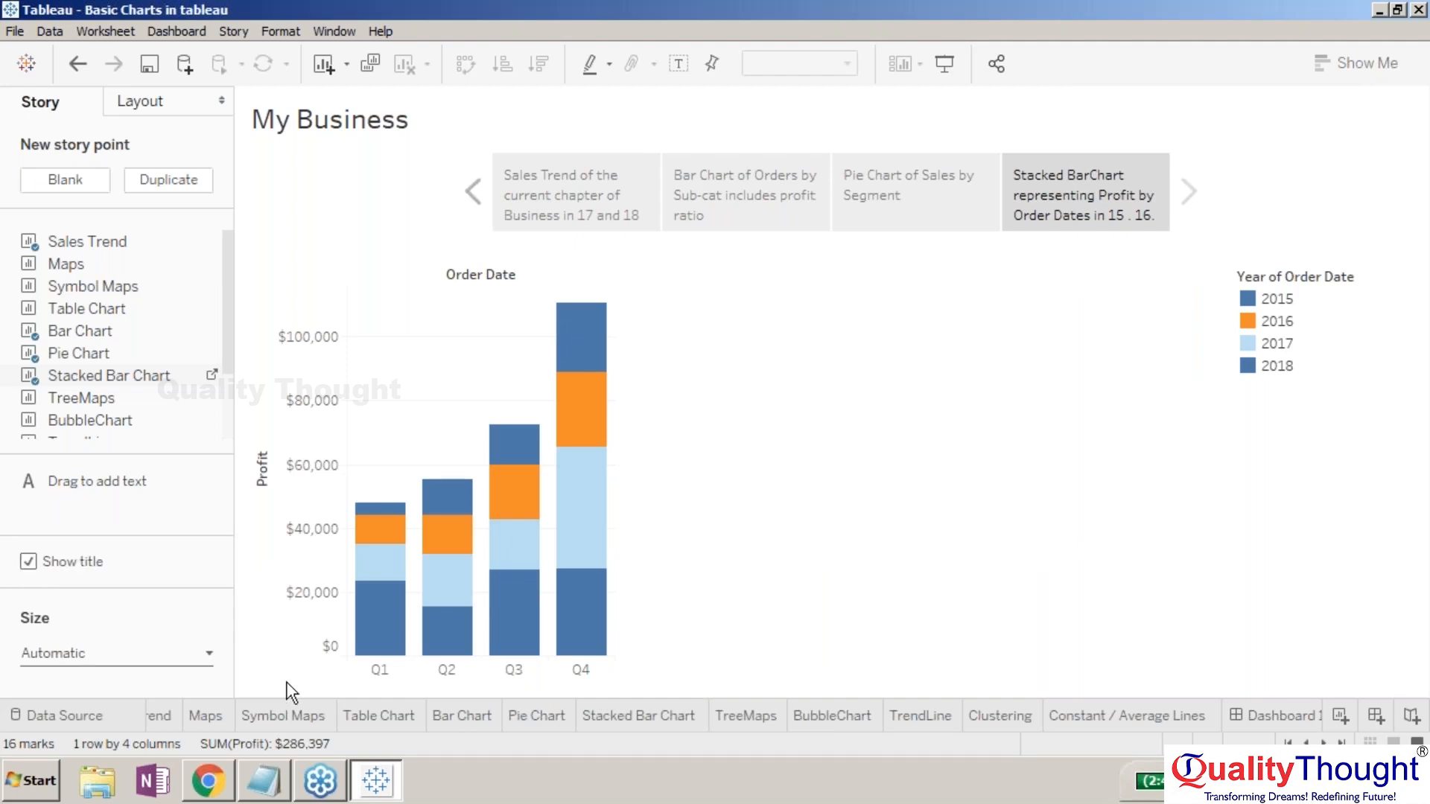
click(157, 715)
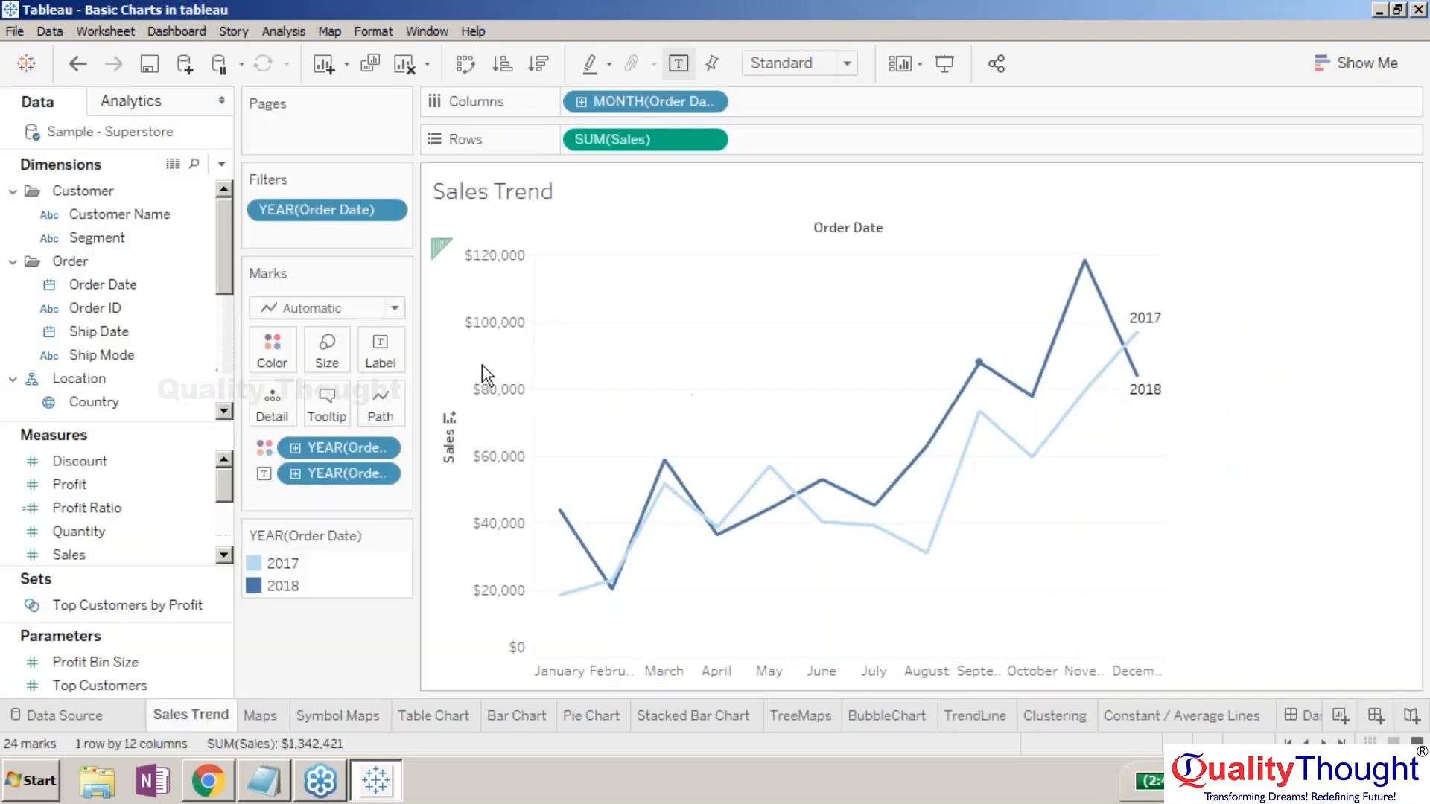
- Tick 2016 in the Sales Trend YEAR(Order Date) filter, then switch to Dashboard 1
click(387, 211)
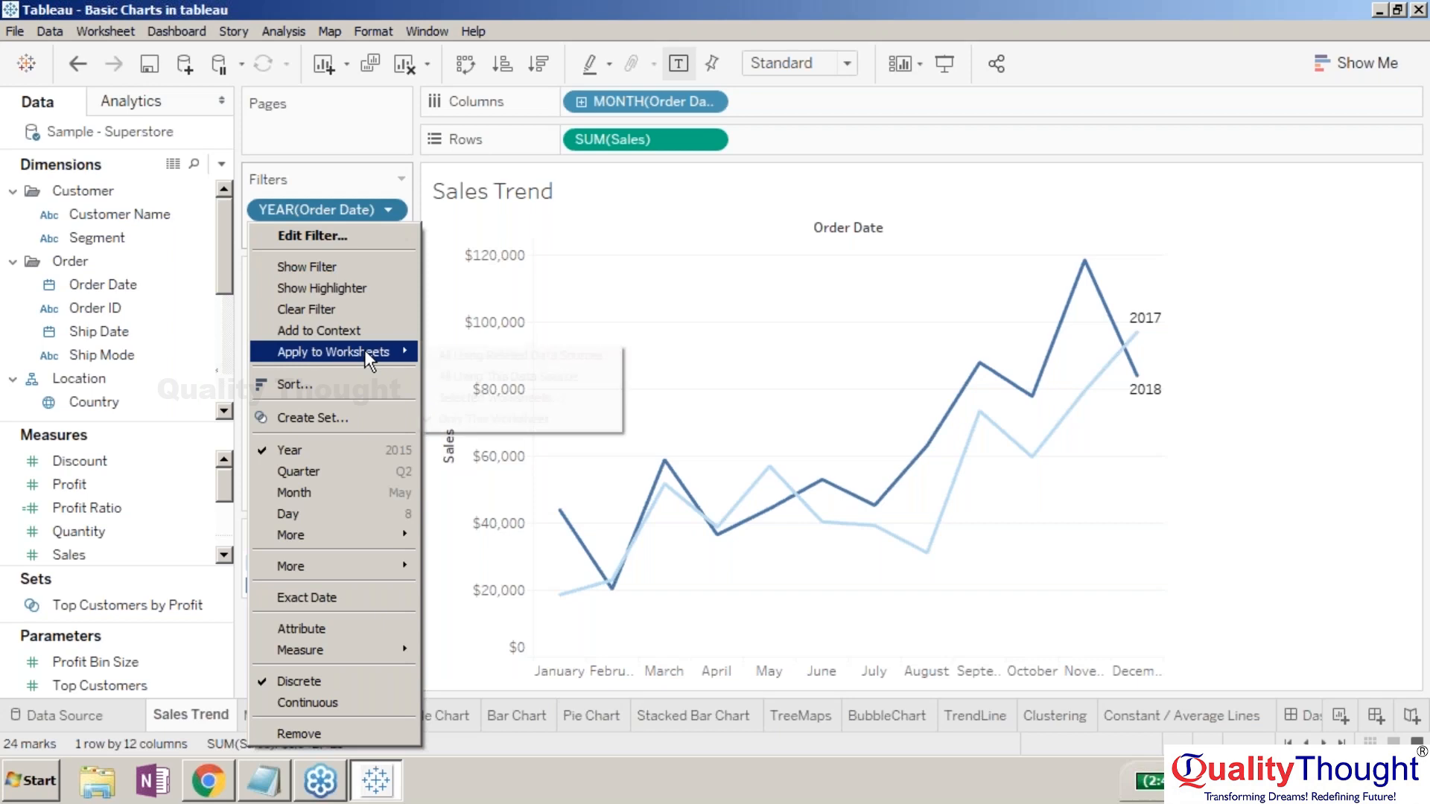
click(335, 240)
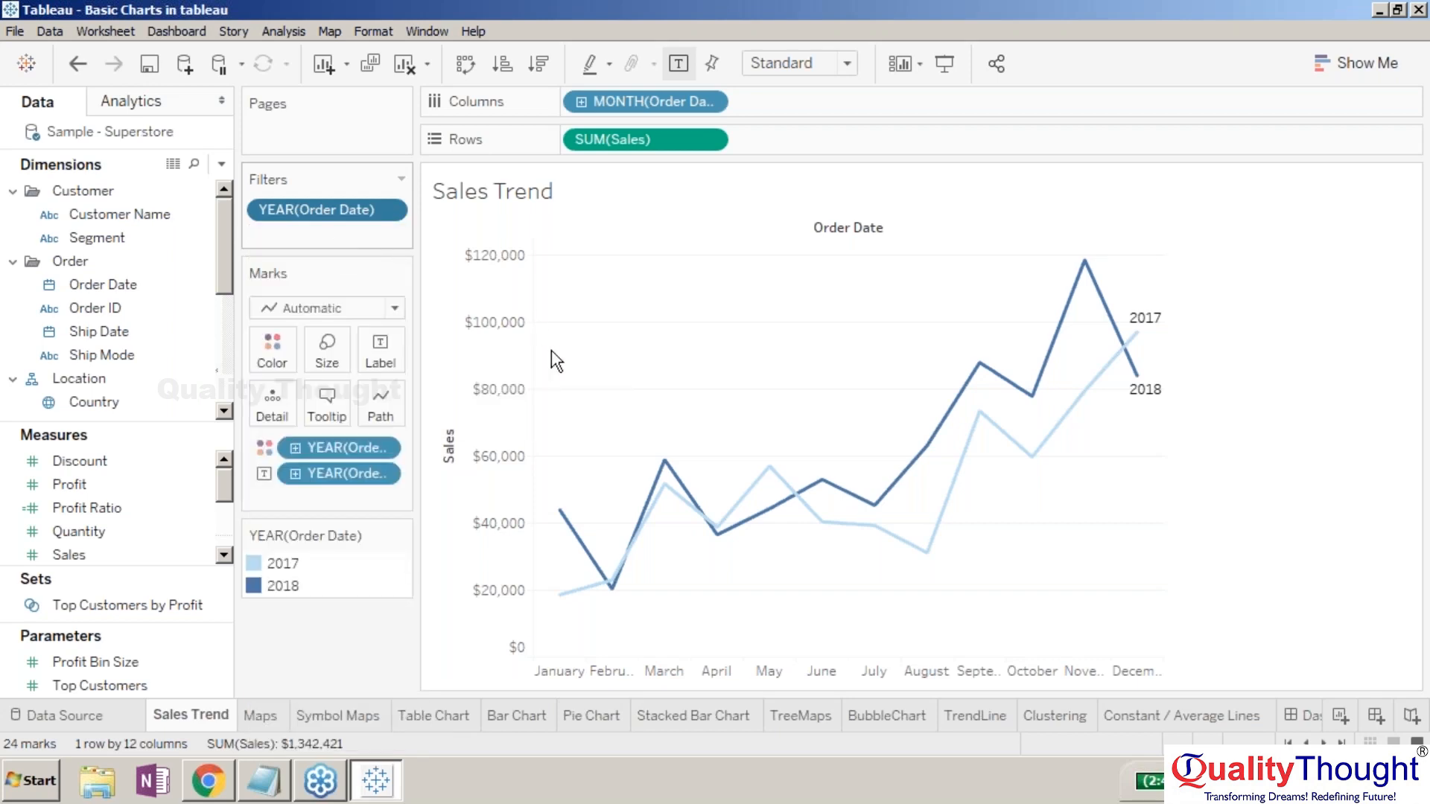
click(504, 223)
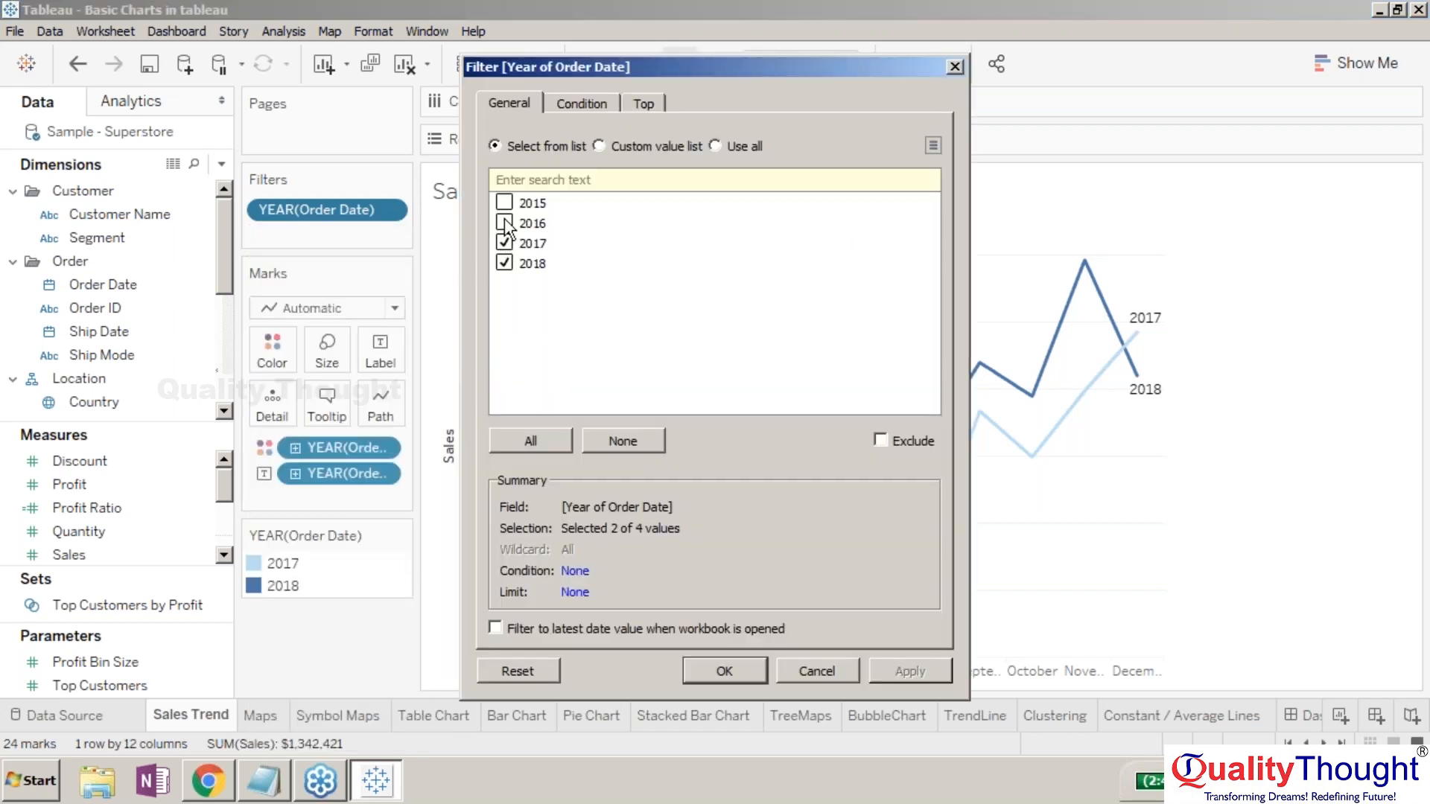
click(738, 673)
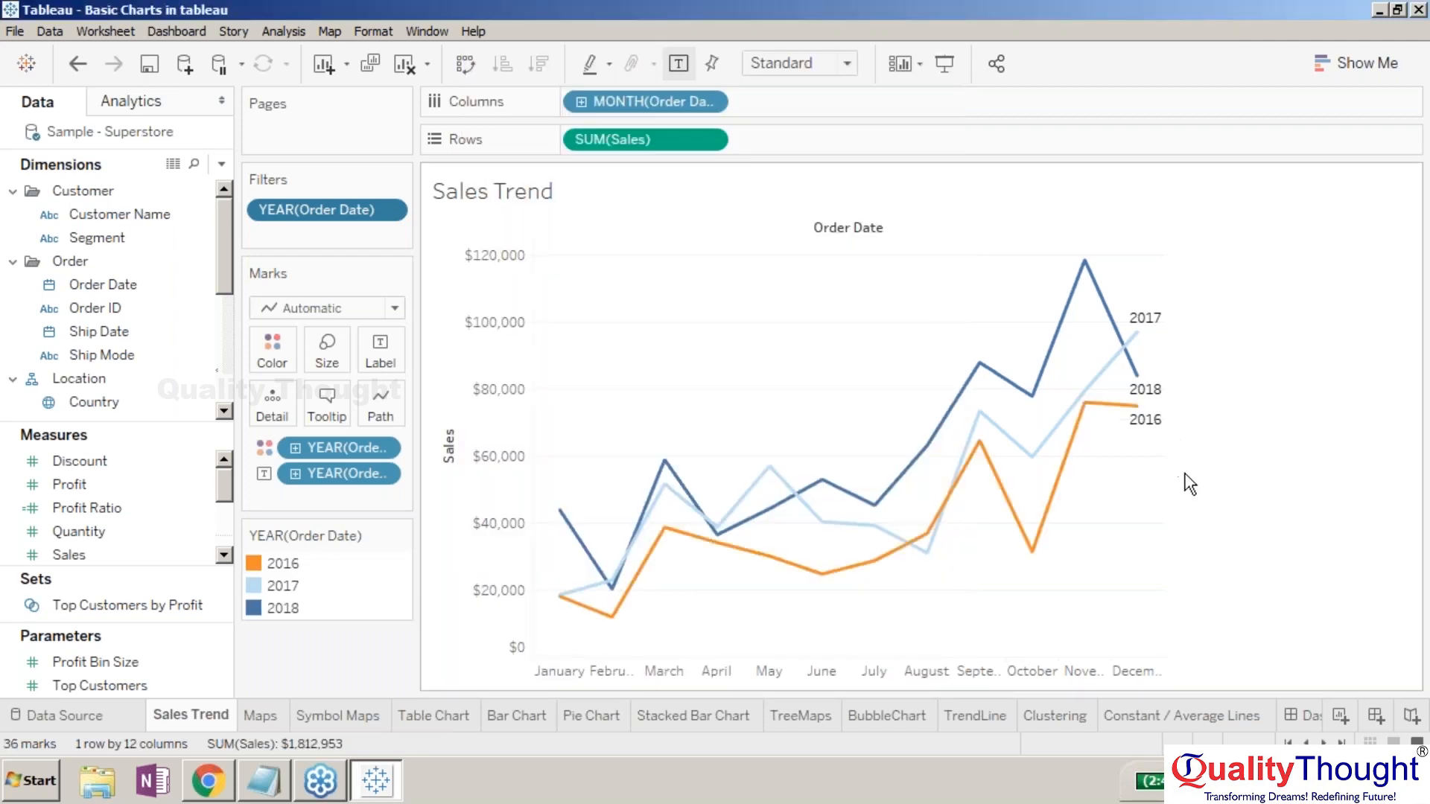
click(1296, 720)
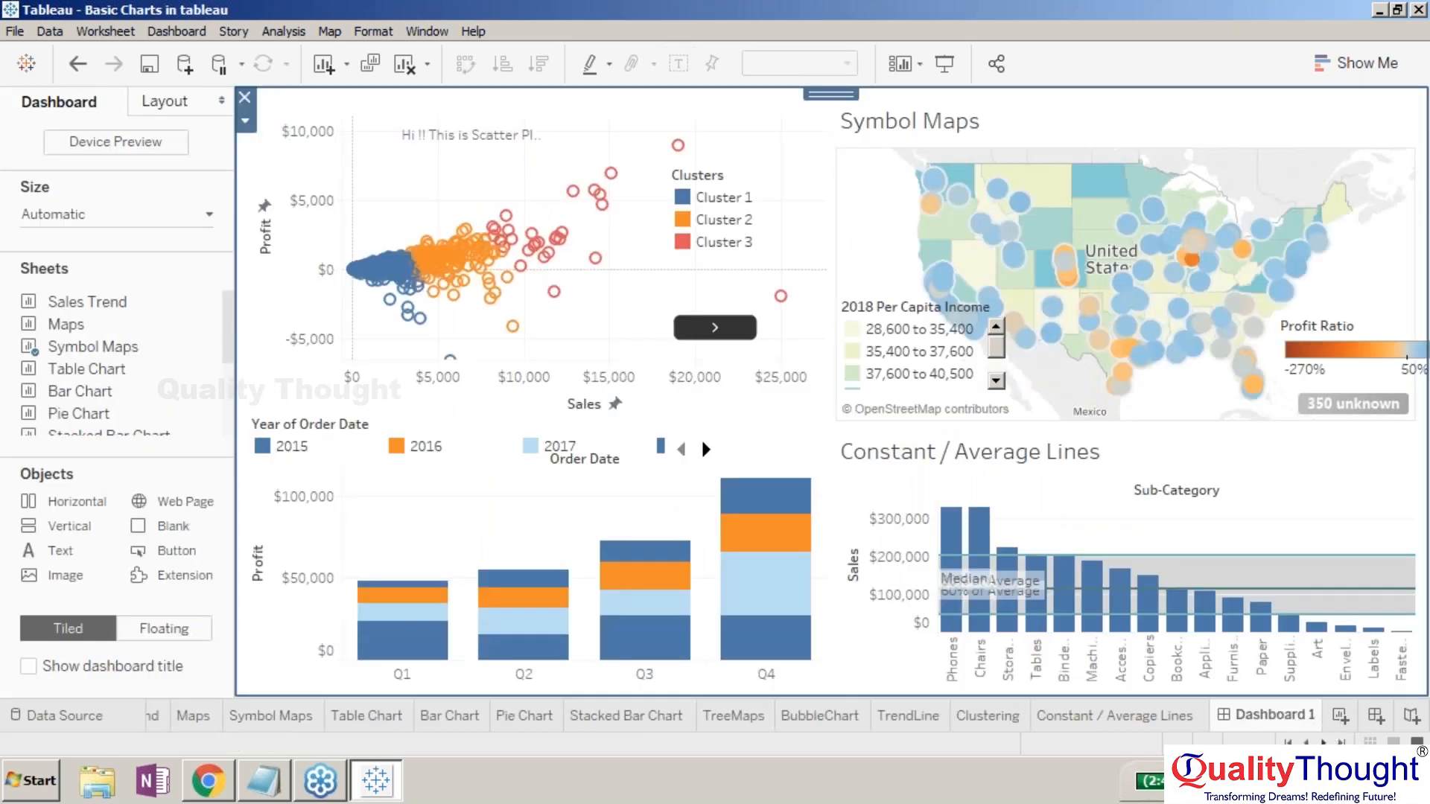
- Open the My Business story on its Sales Trend point, now including the orange 2016 line
click(1288, 718)
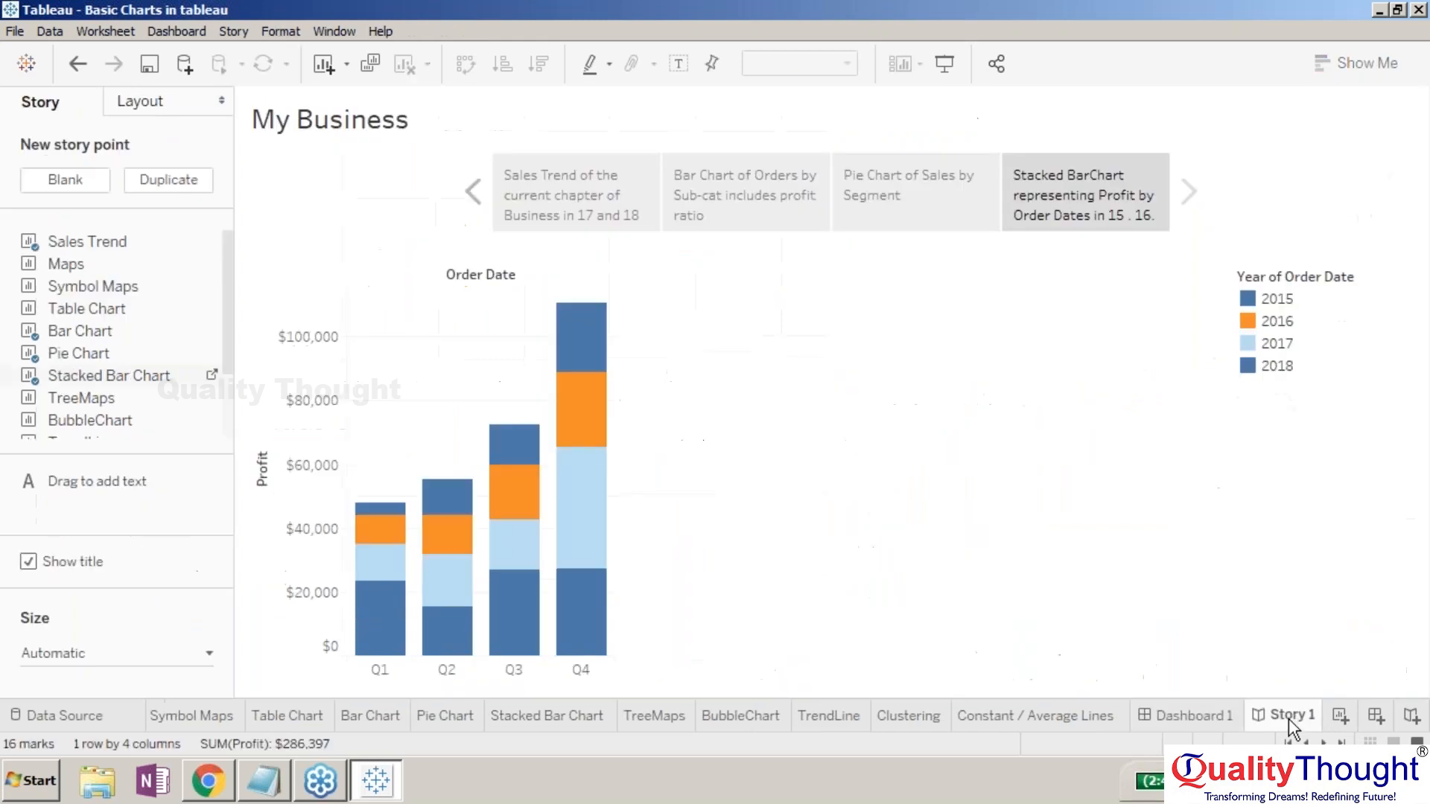
click(612, 176)
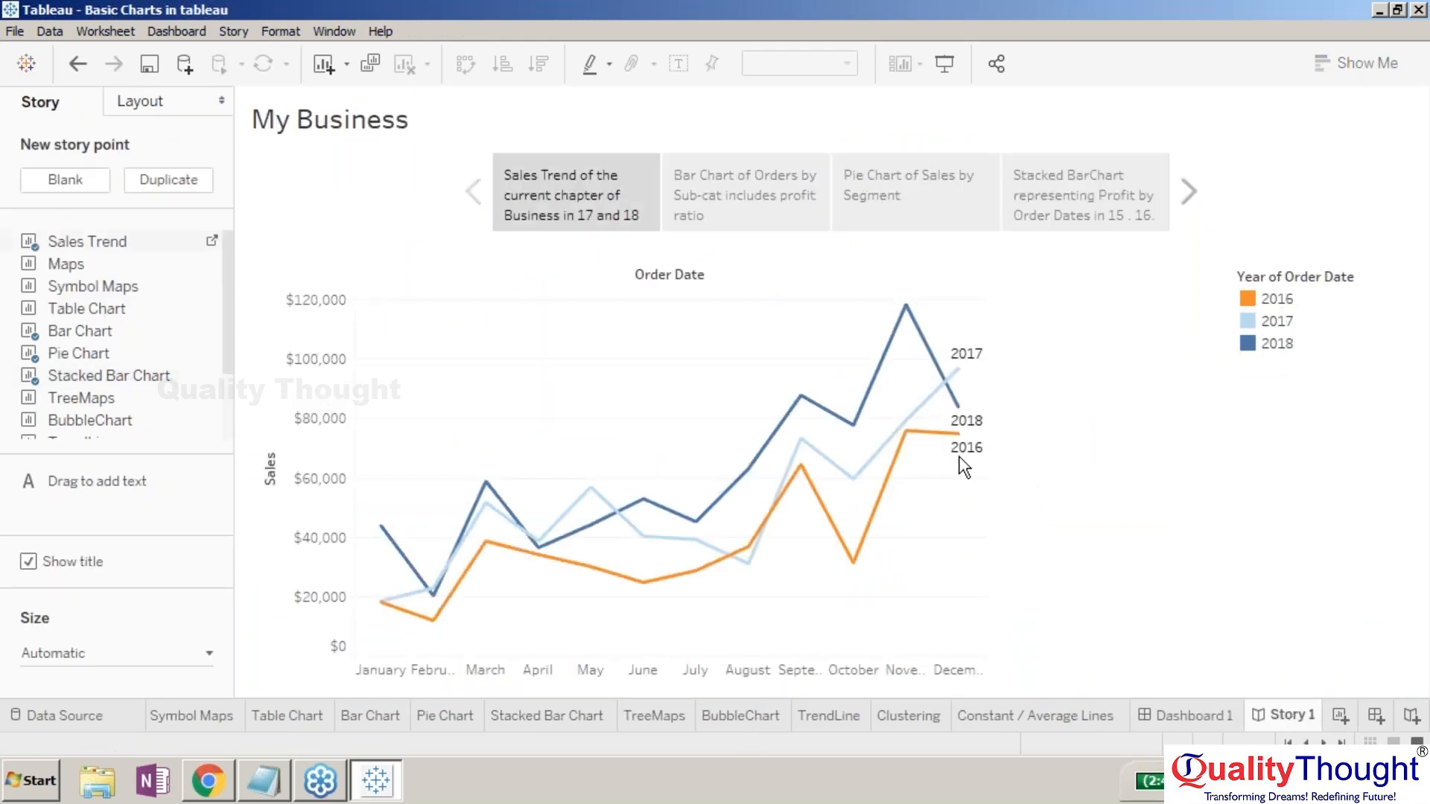
mouse_move(968, 455)
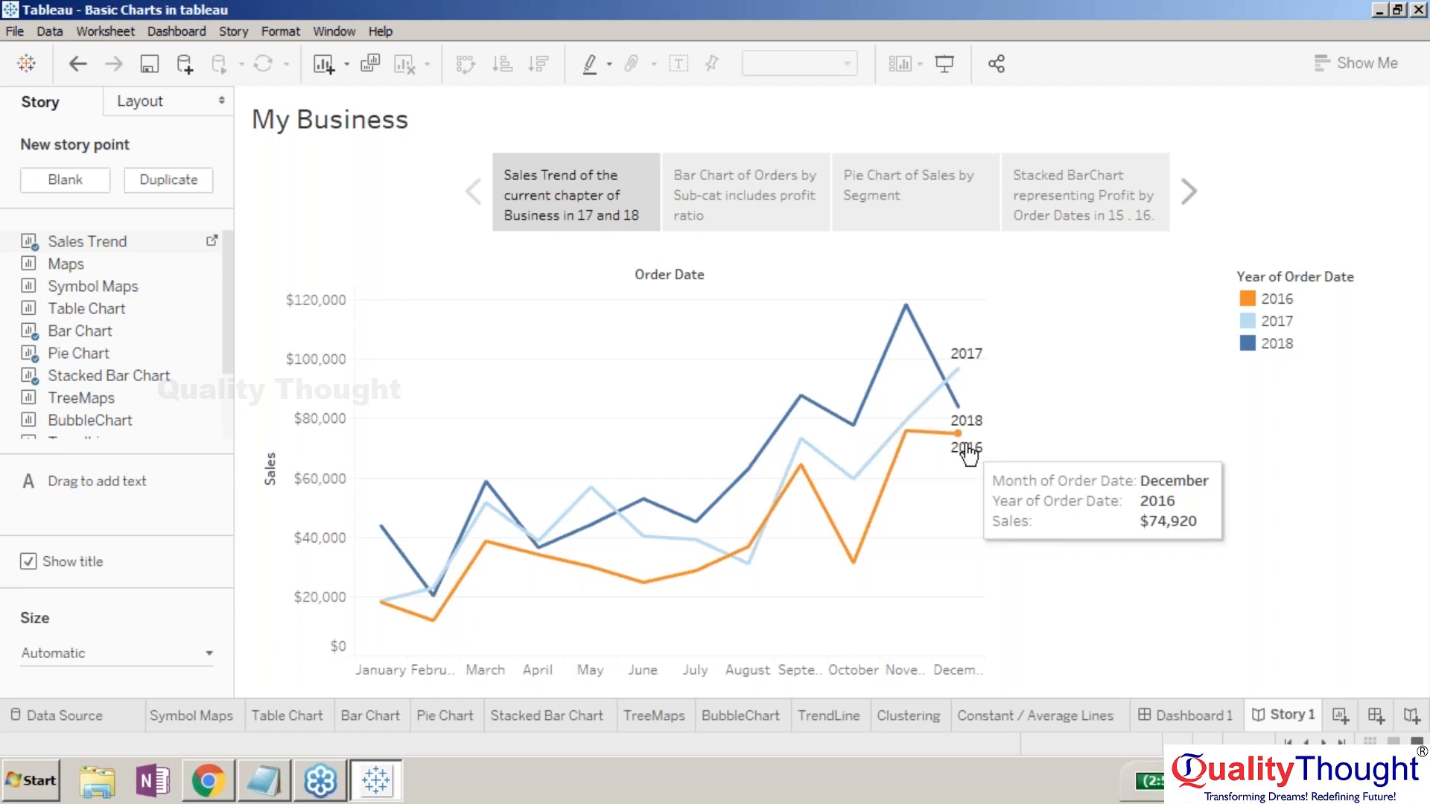
right_click(380, 274)
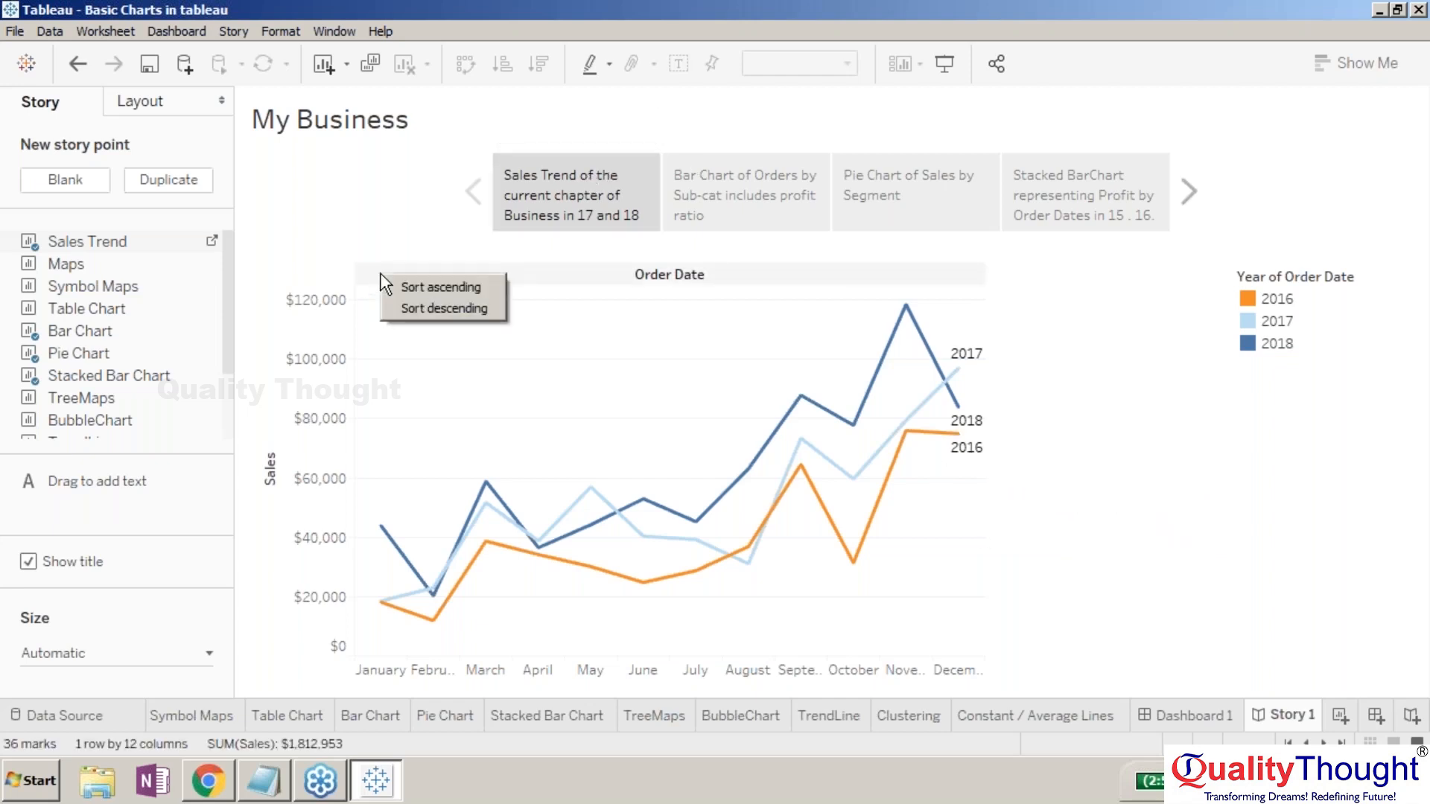
right_click(341, 270)
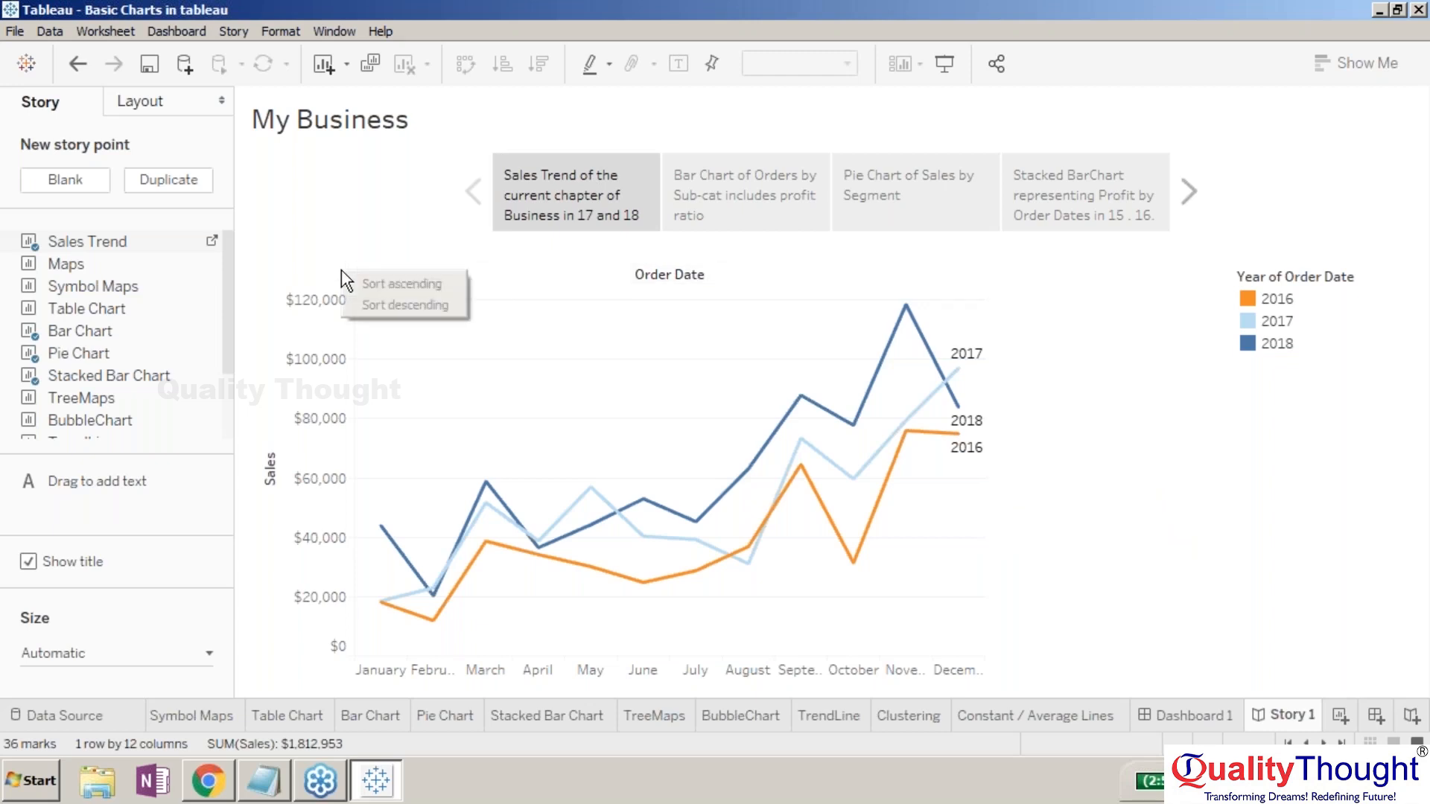
click(320, 265)
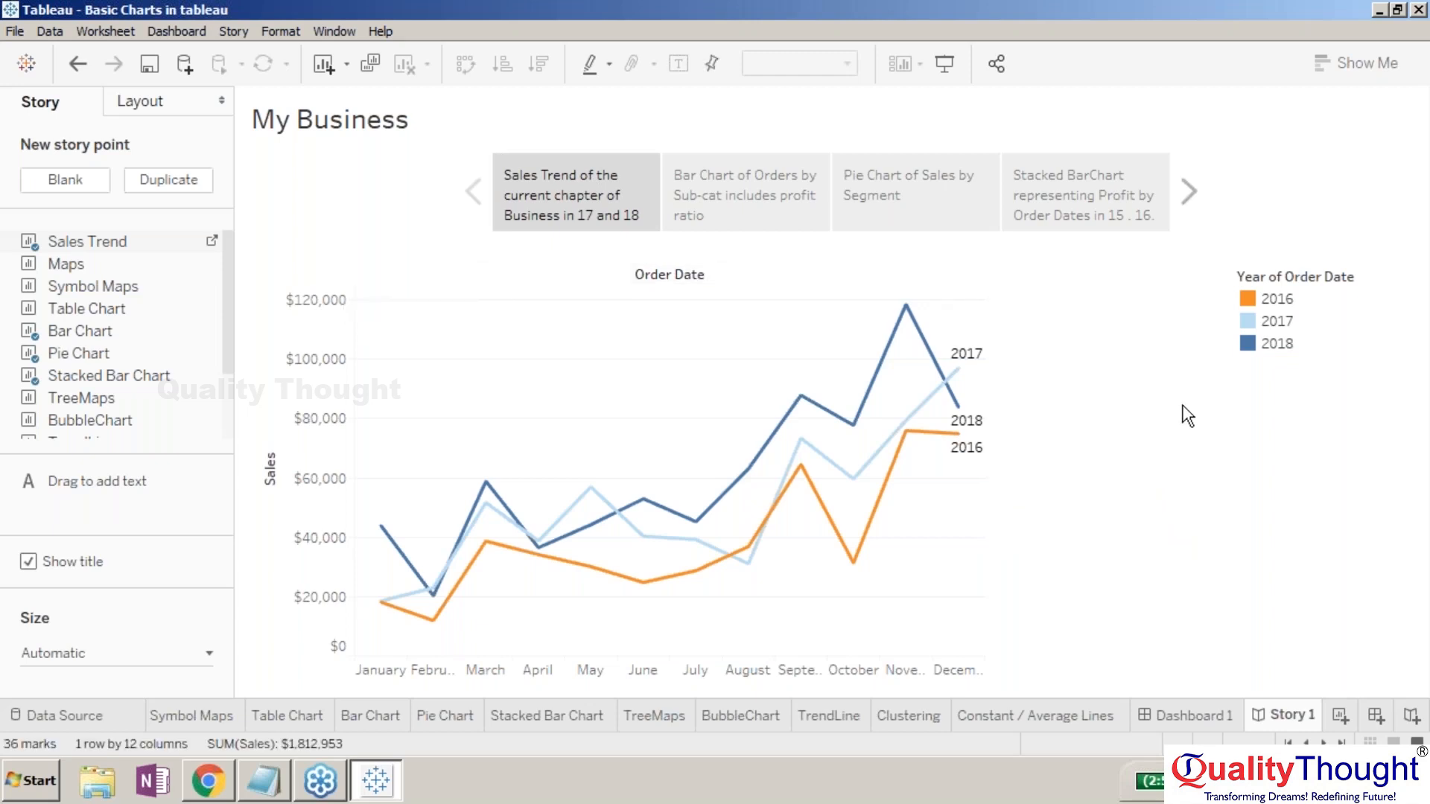
right_click(1214, 424)
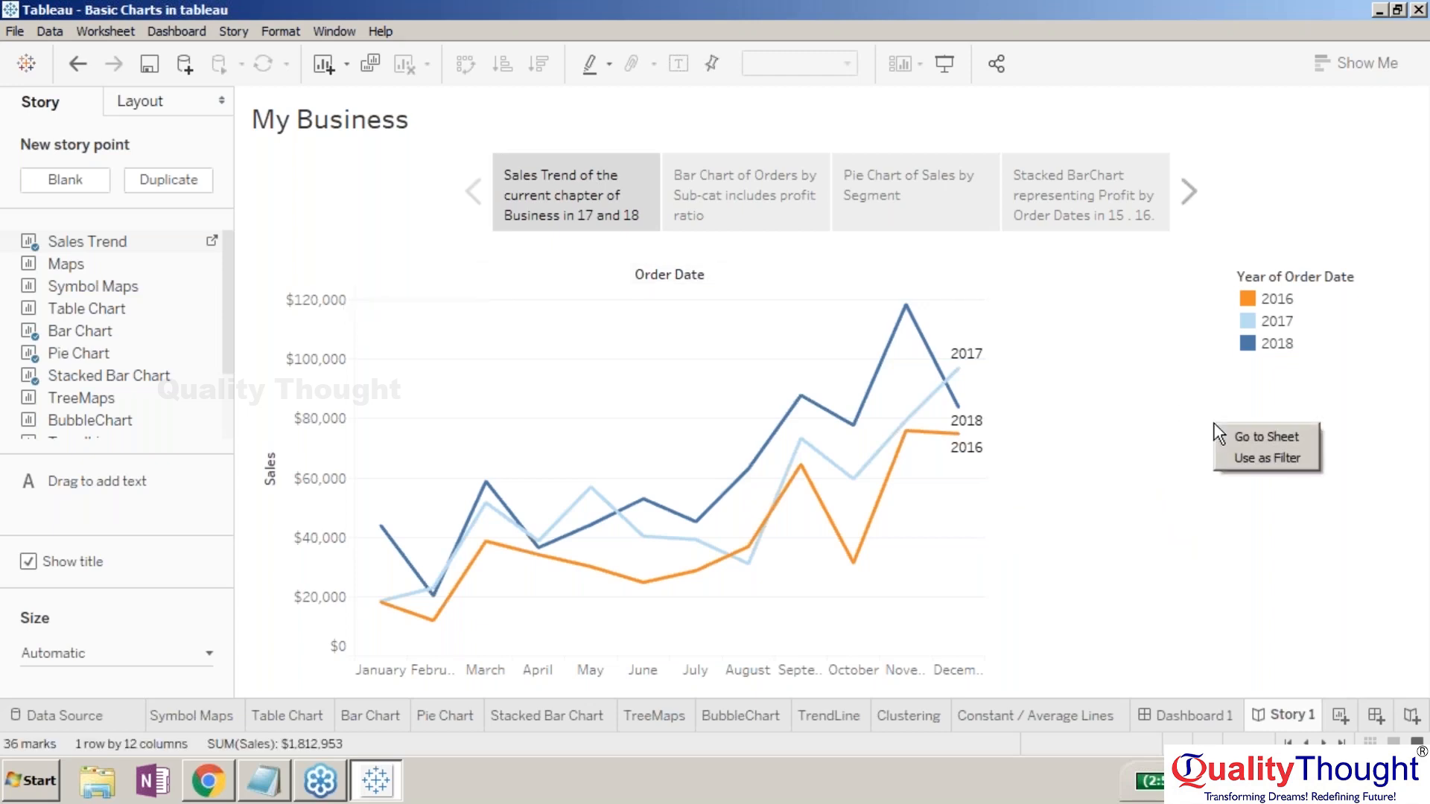
click(1260, 457)
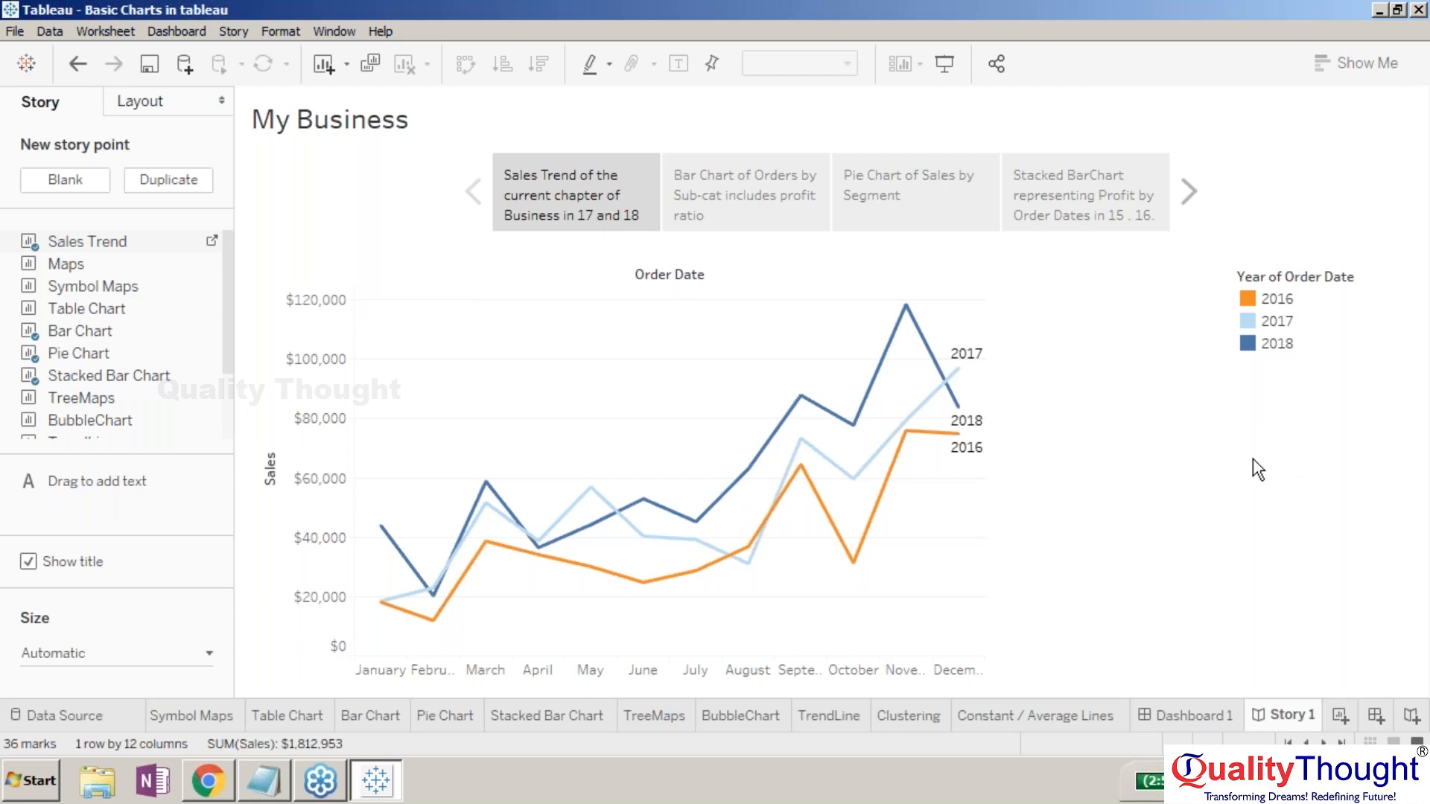
click(794, 190)
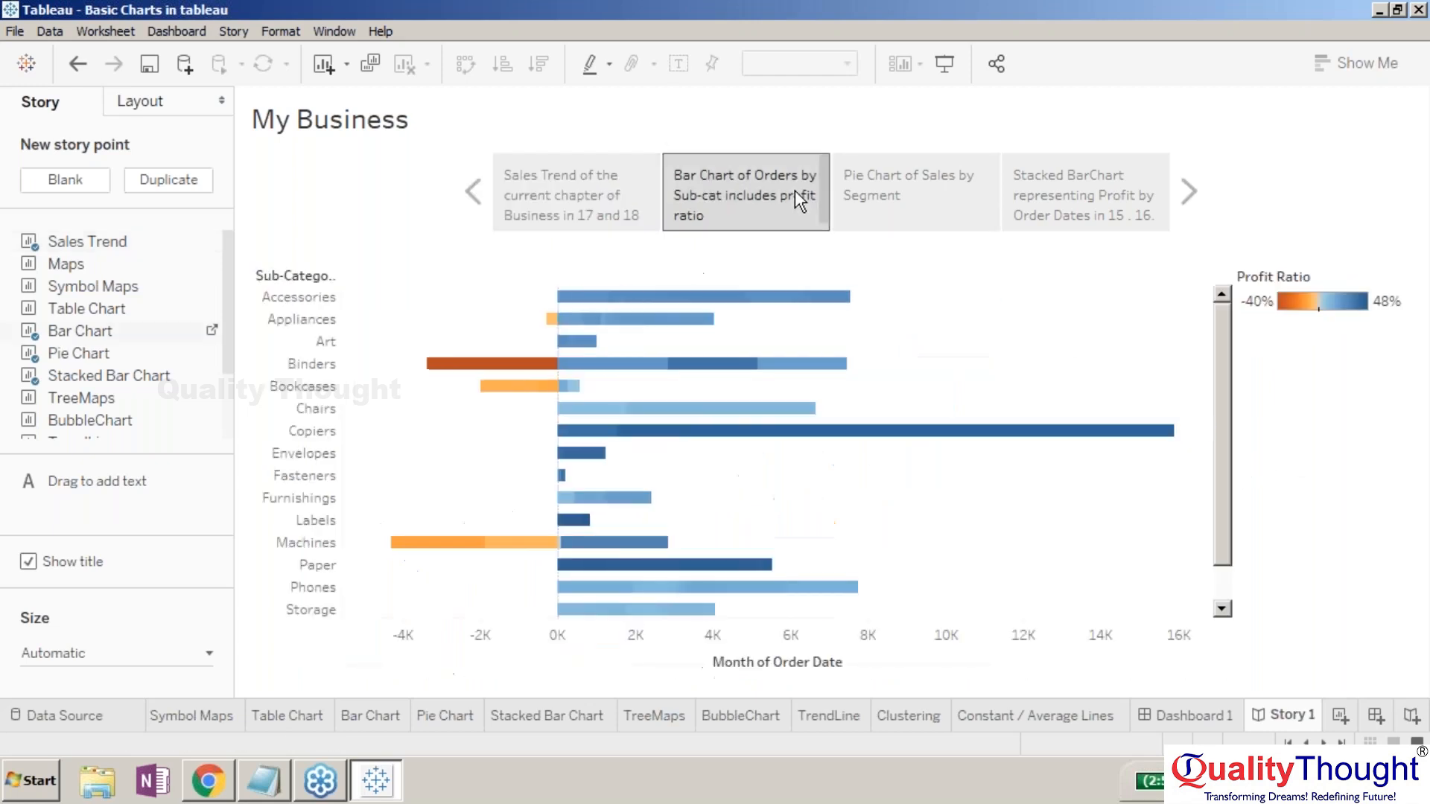
click(918, 199)
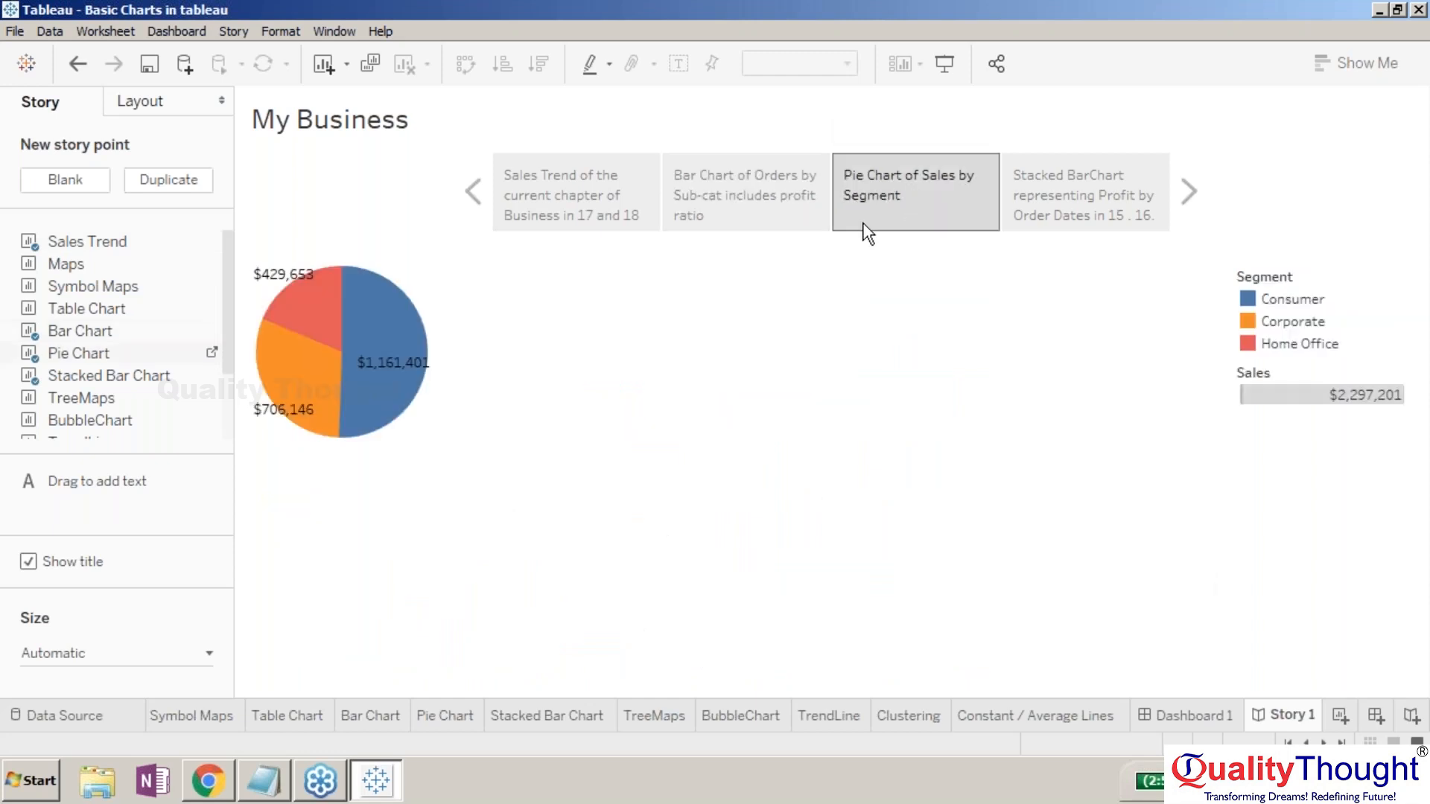
click(734, 211)
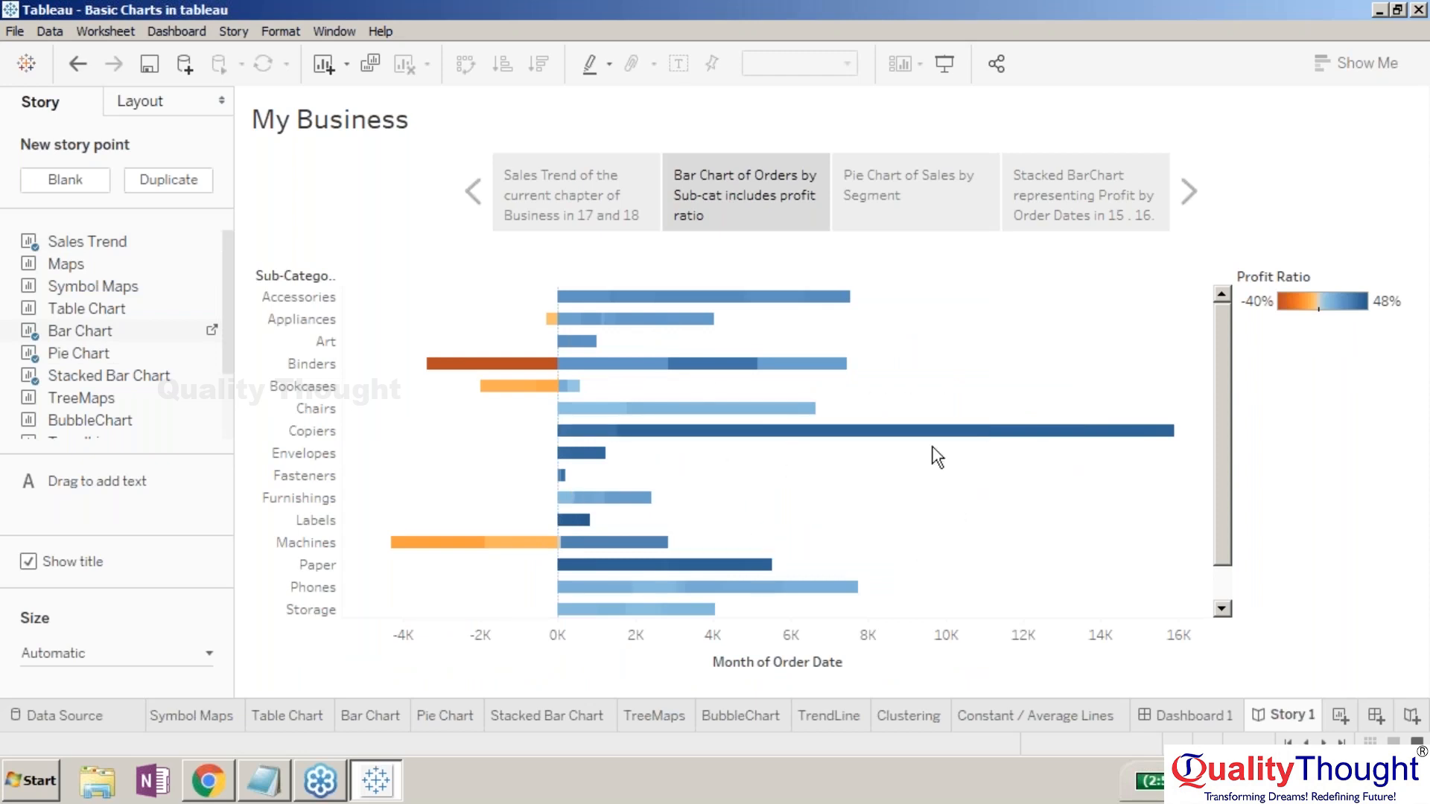
click(571, 179)
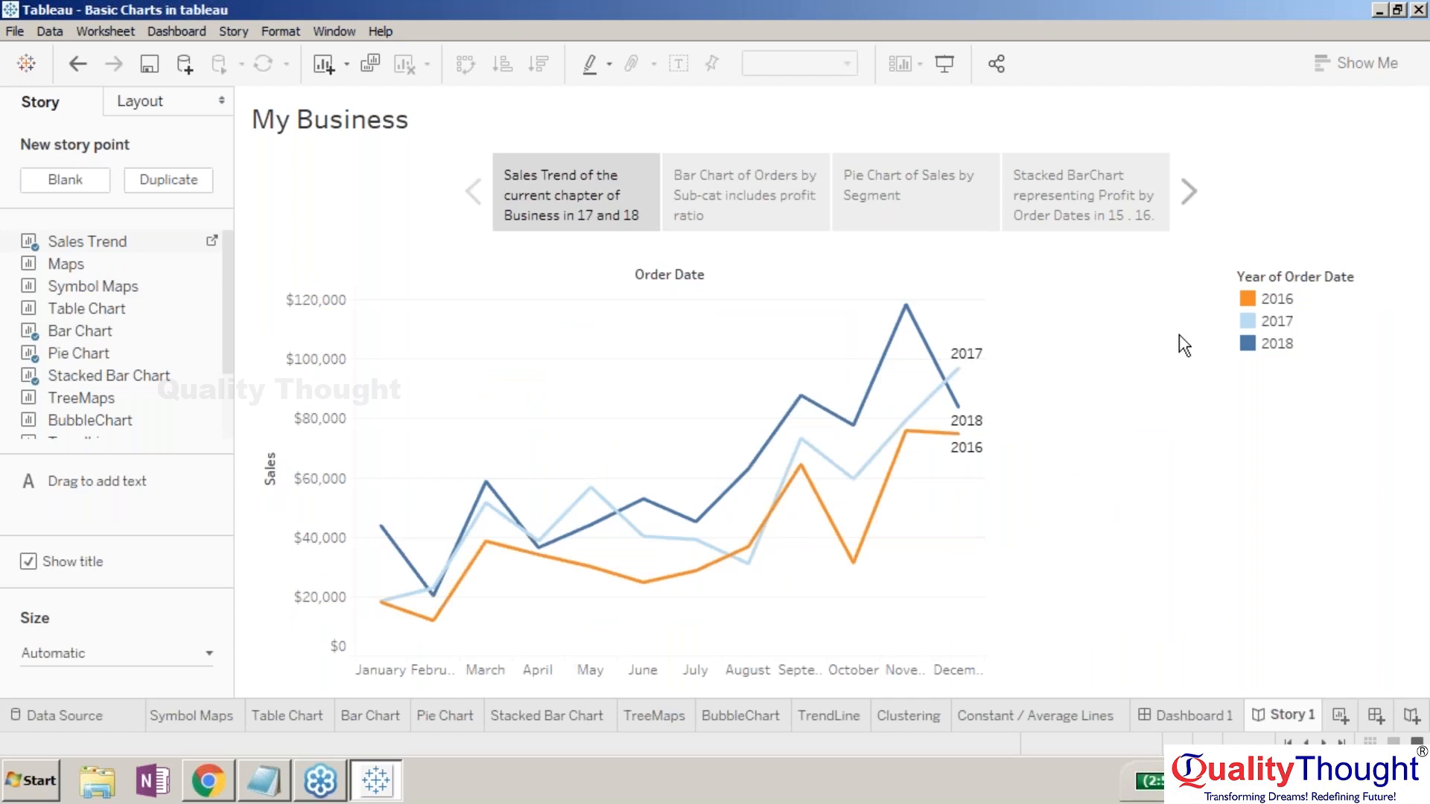
mouse_move(935, 354)
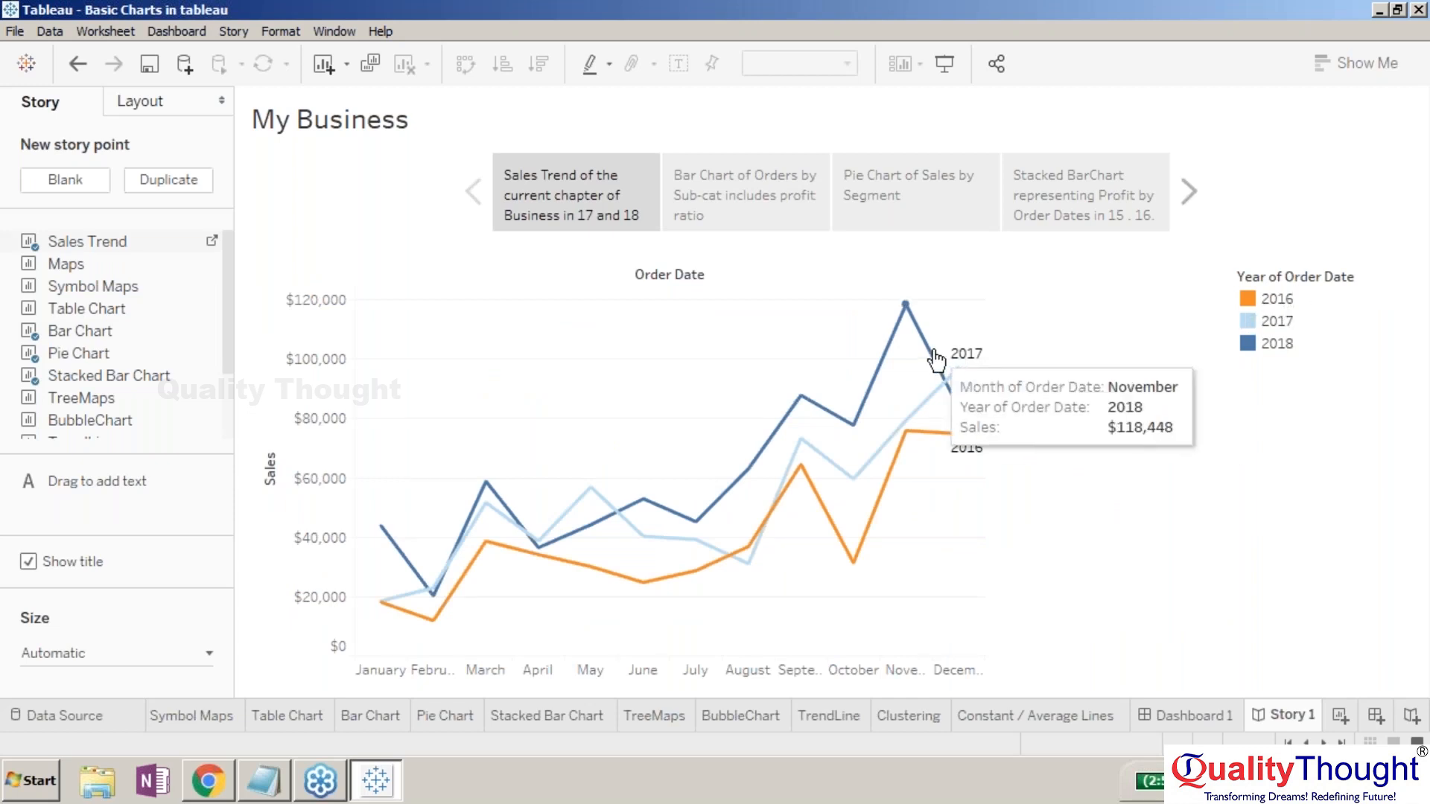
- Filter on the November 2018 mark, then cycle through the story points back to Sales Trend
click(935, 352)
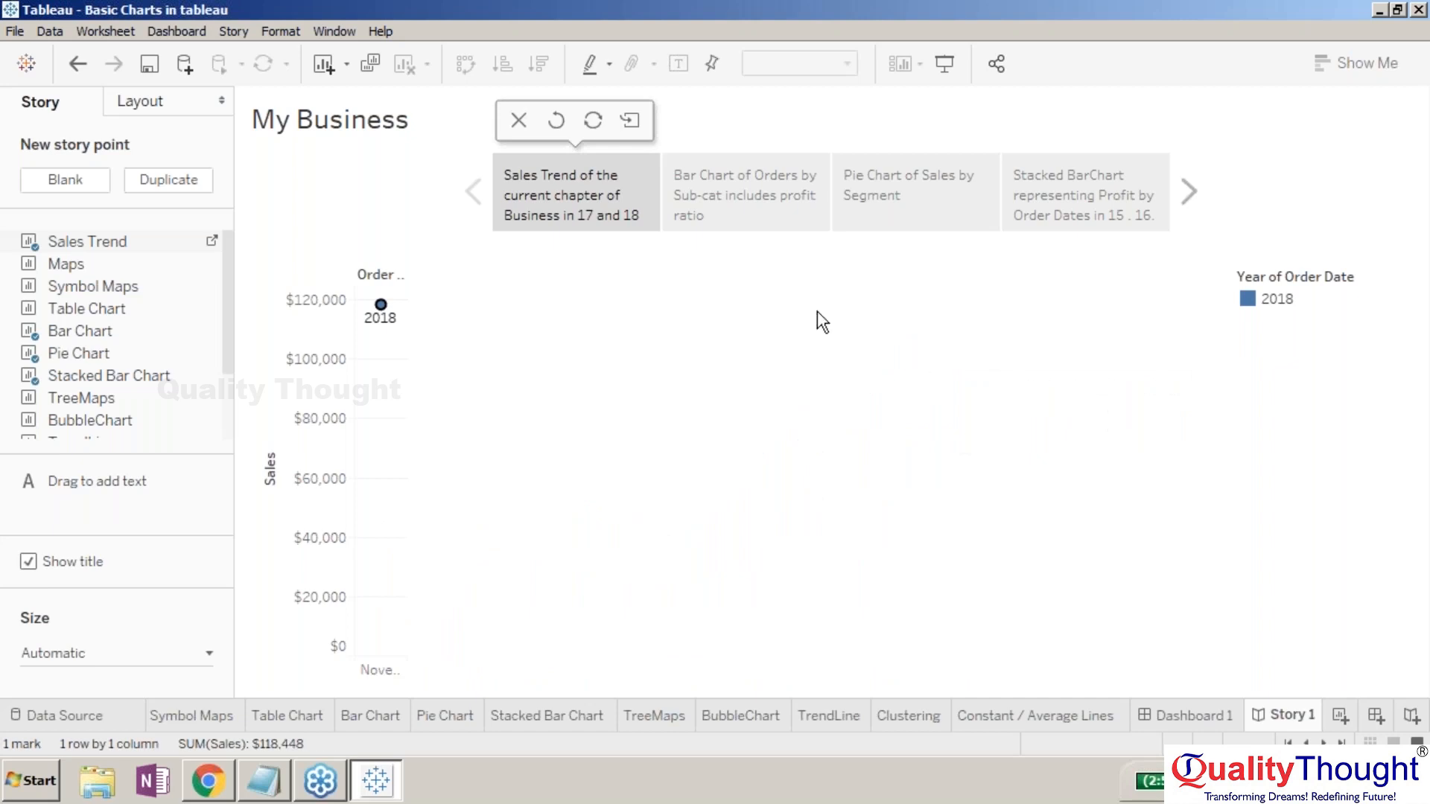
click(739, 209)
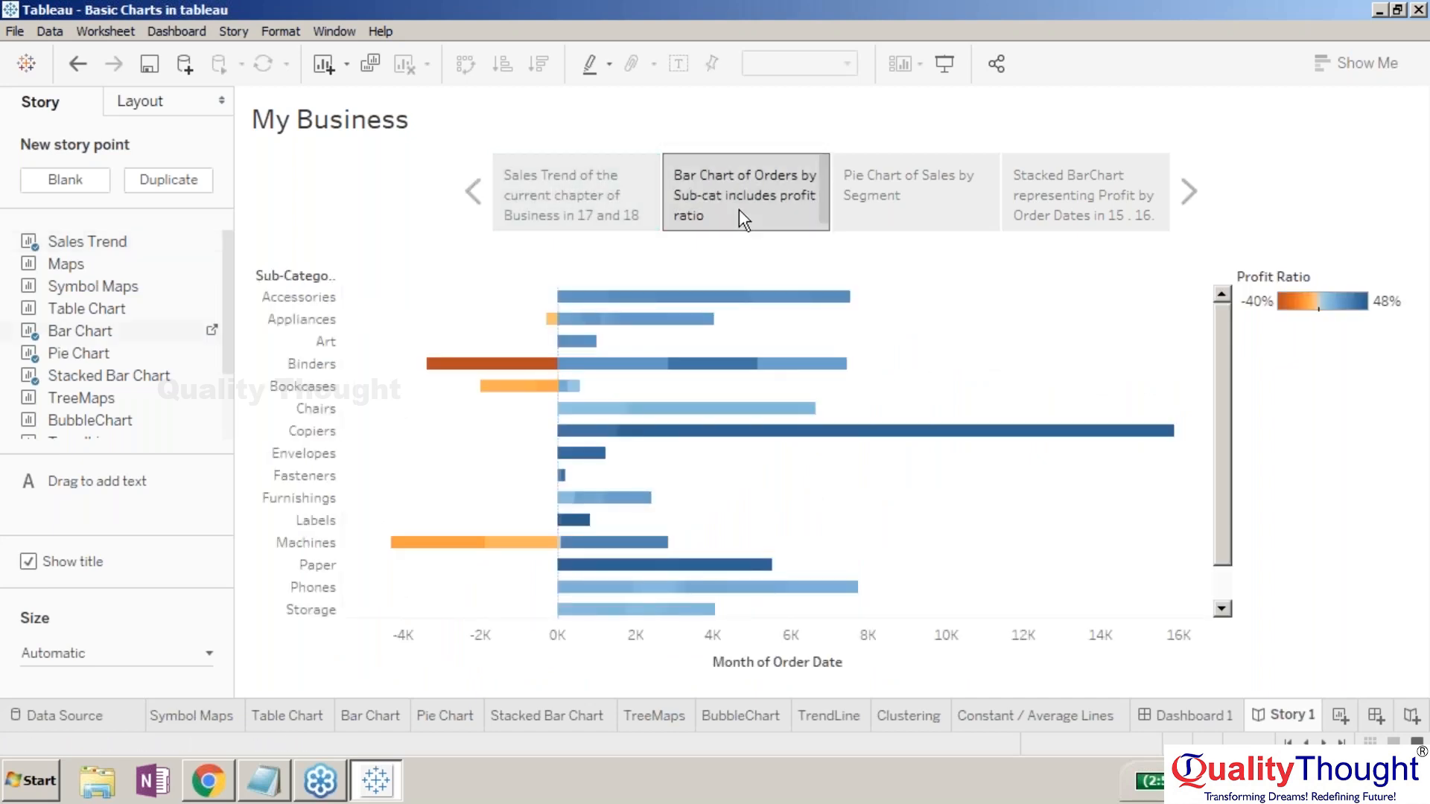
click(883, 180)
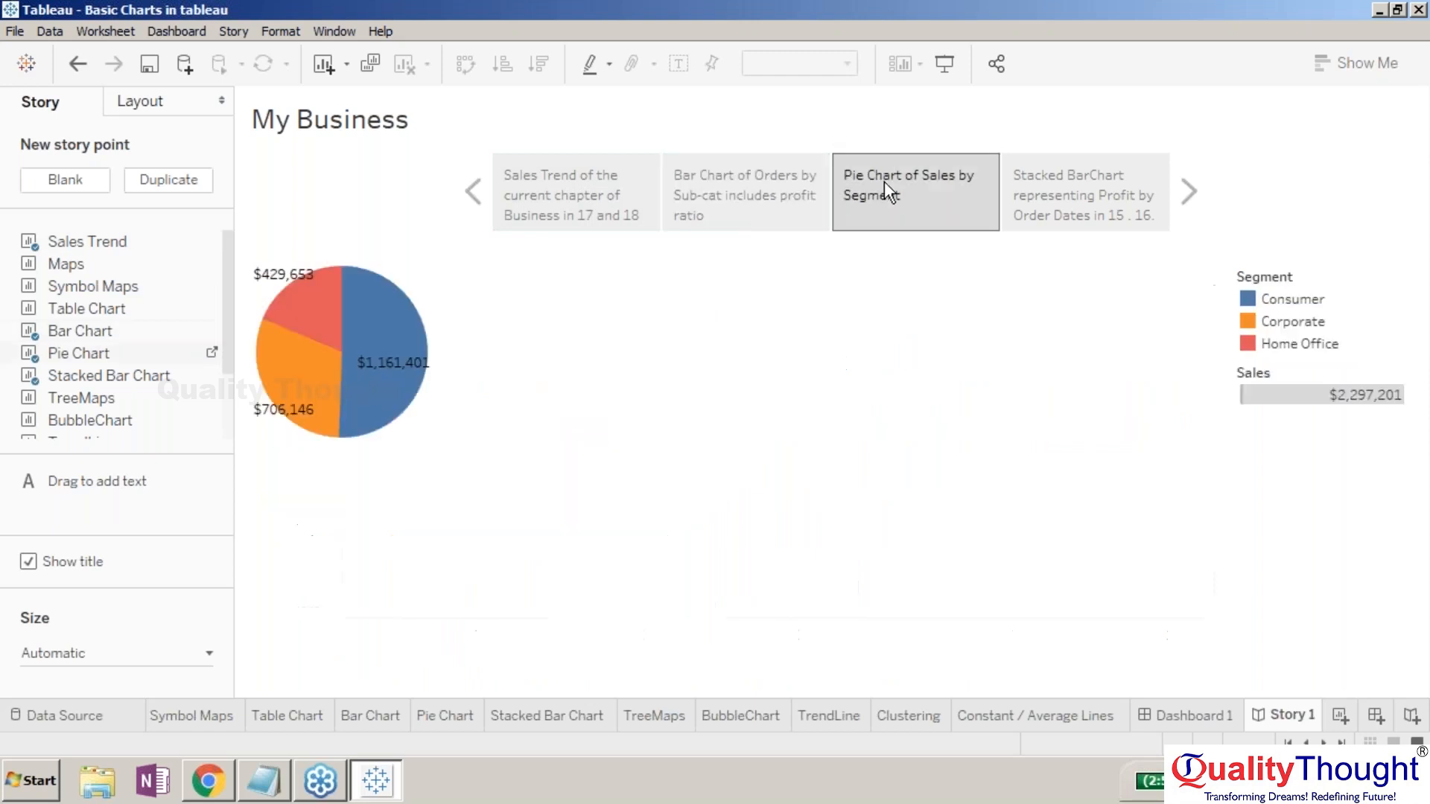
click(1111, 161)
click(568, 225)
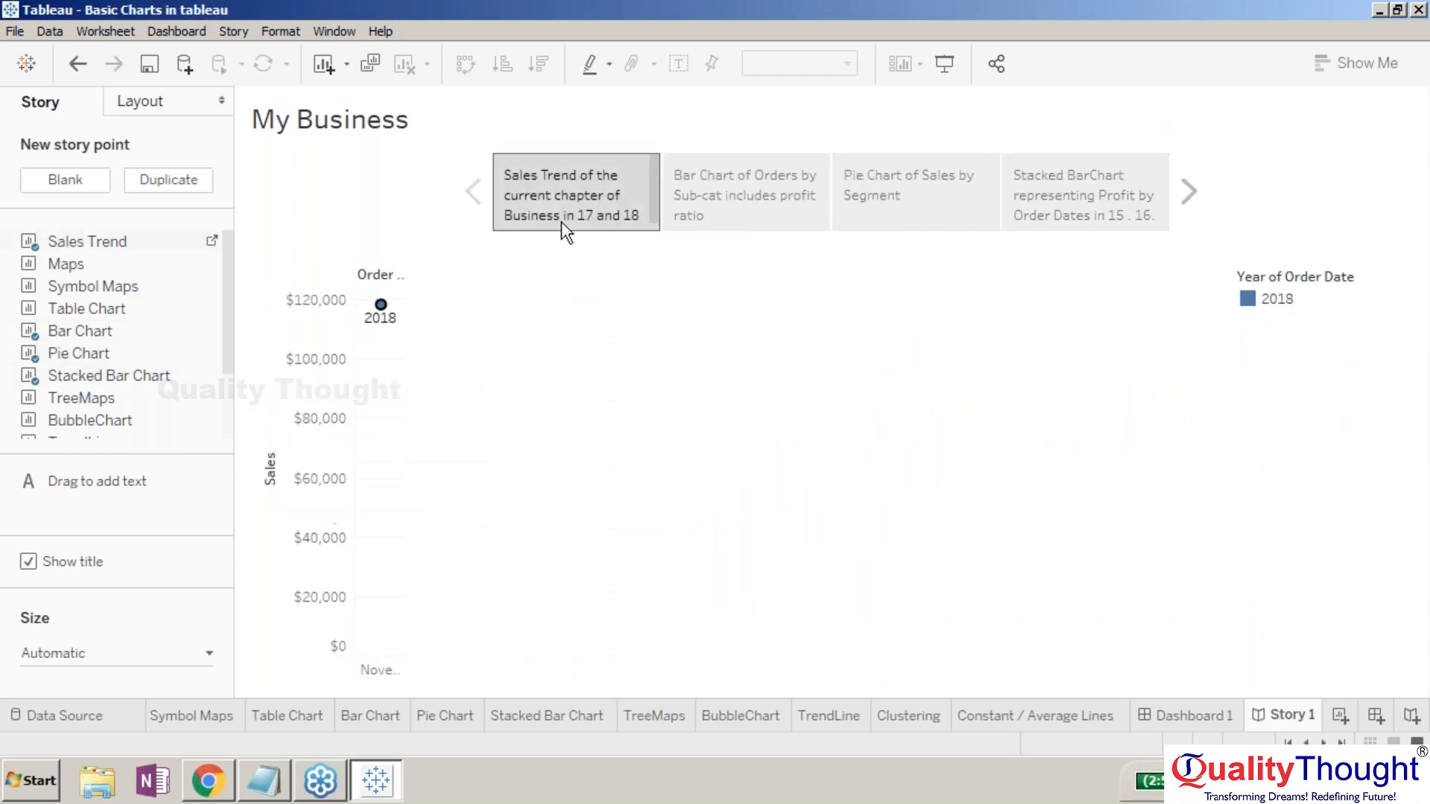
- Undo the year-legend selections to restore the full Sales Trend chart
click(1280, 300)
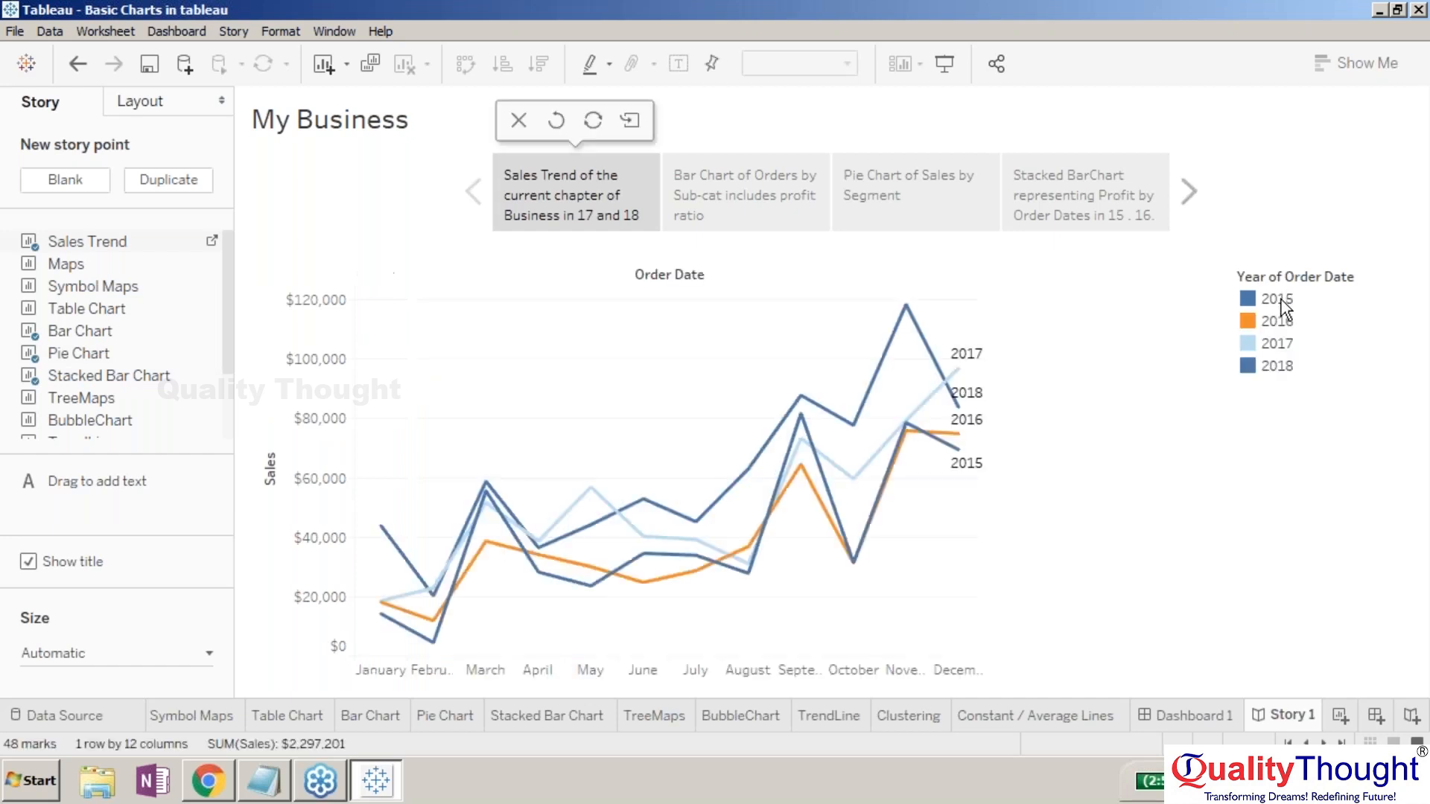
click(1283, 303)
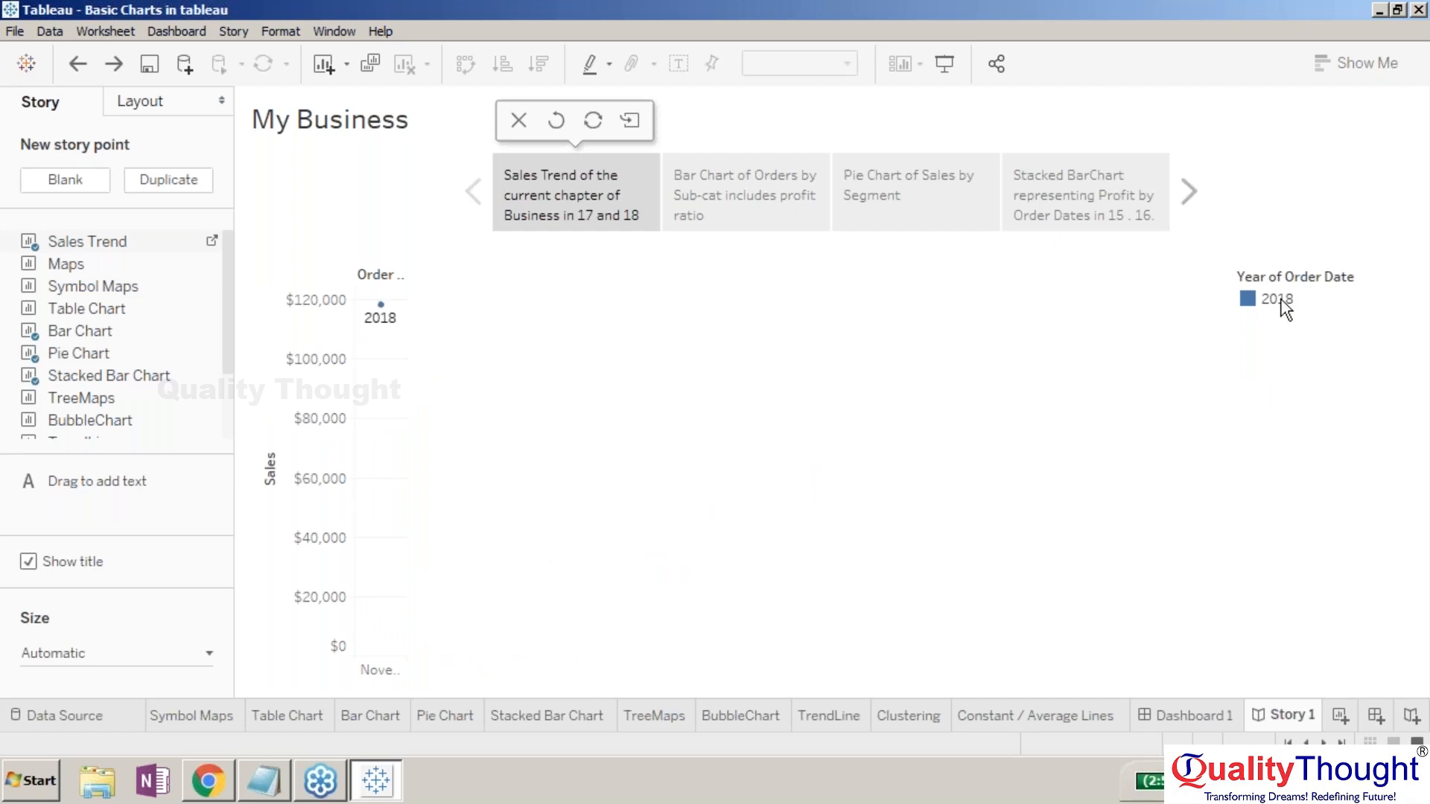
click(1284, 307)
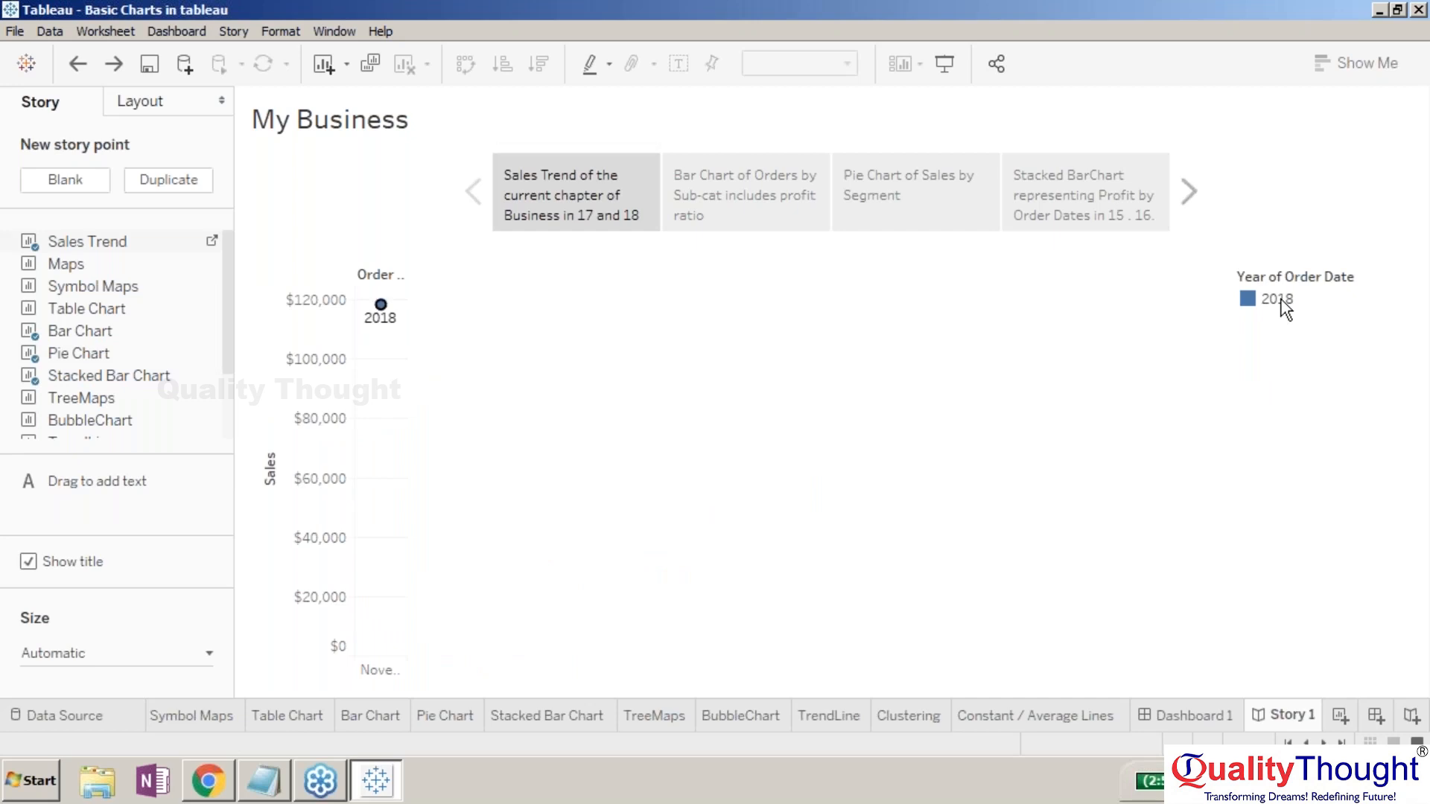
key(ctrl+z)
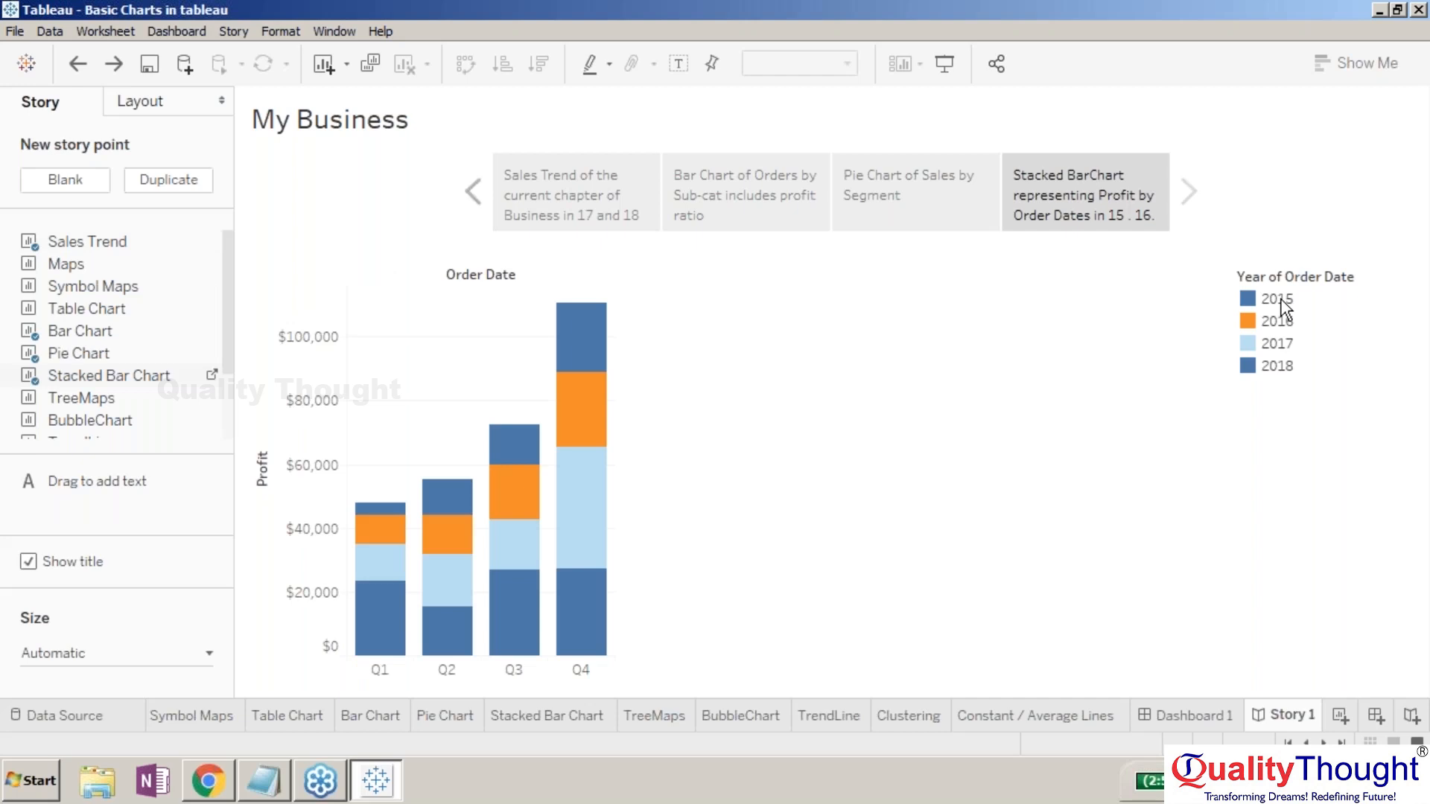
key(ctrl+z)
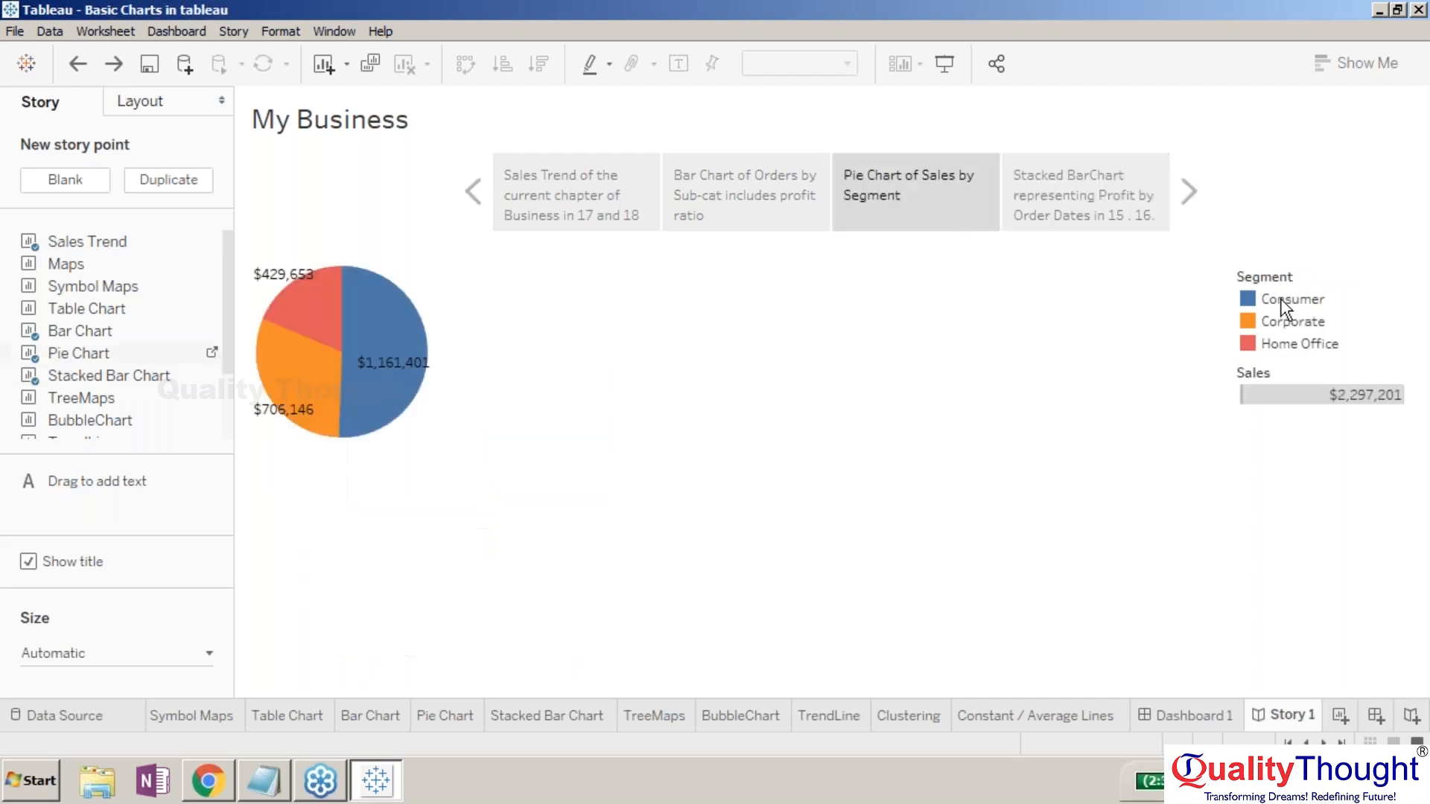
key(ctrl+z)
key(ctrl+z)
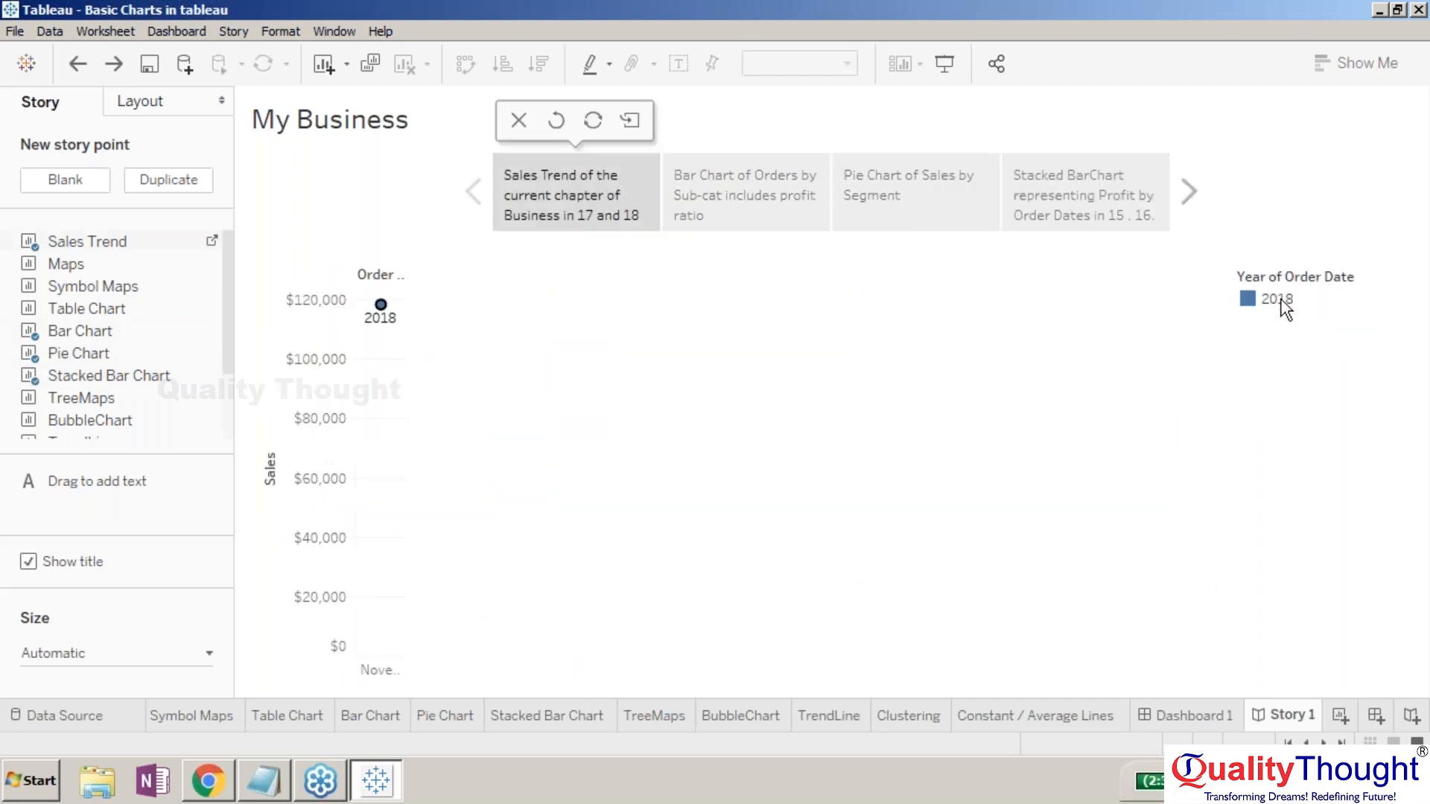
key(ctrl+z)
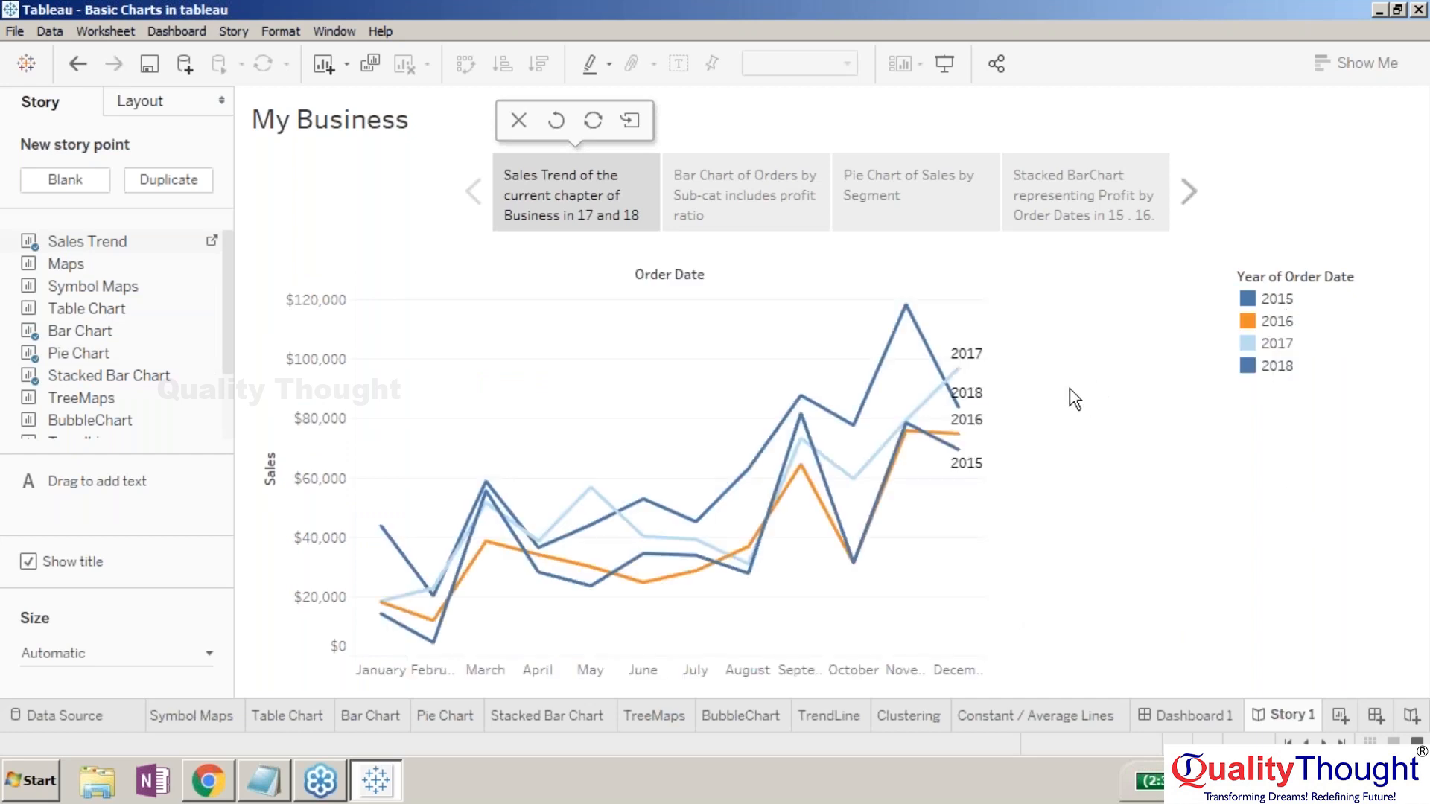
- Keep only the 2017 line from the legend, revisit Bar Chart, then toggle Use as Filter
click(1285, 343)
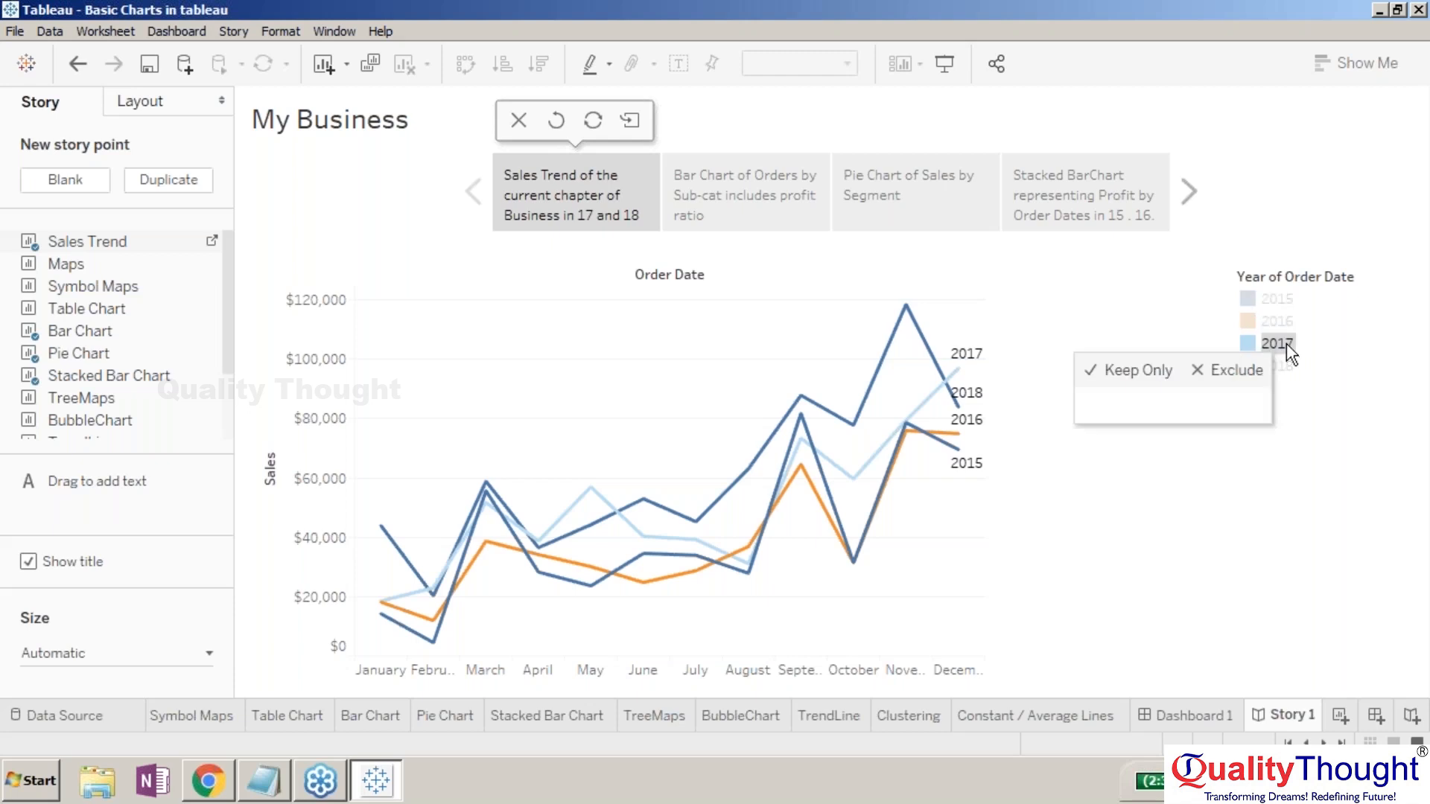
click(1126, 372)
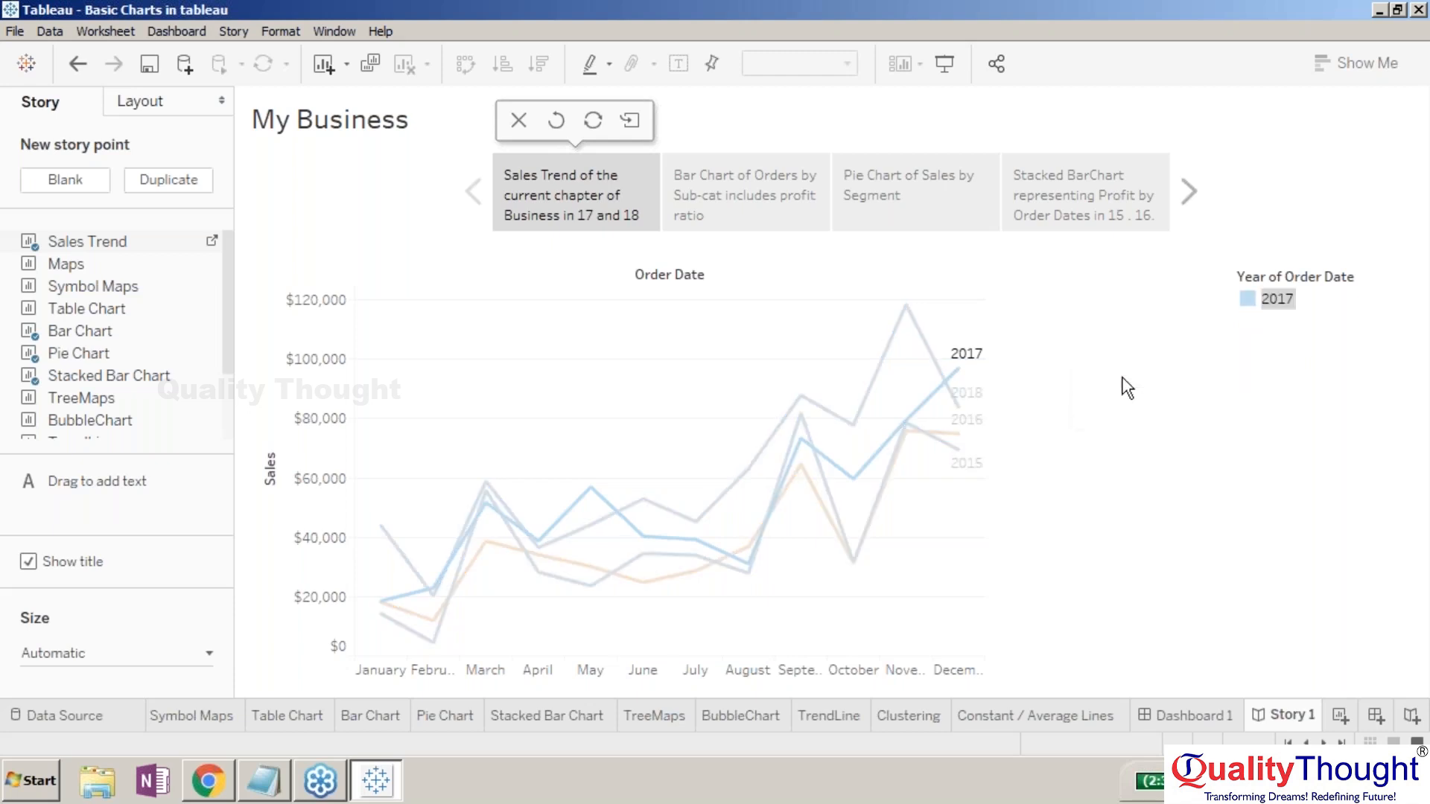
click(767, 212)
click(588, 189)
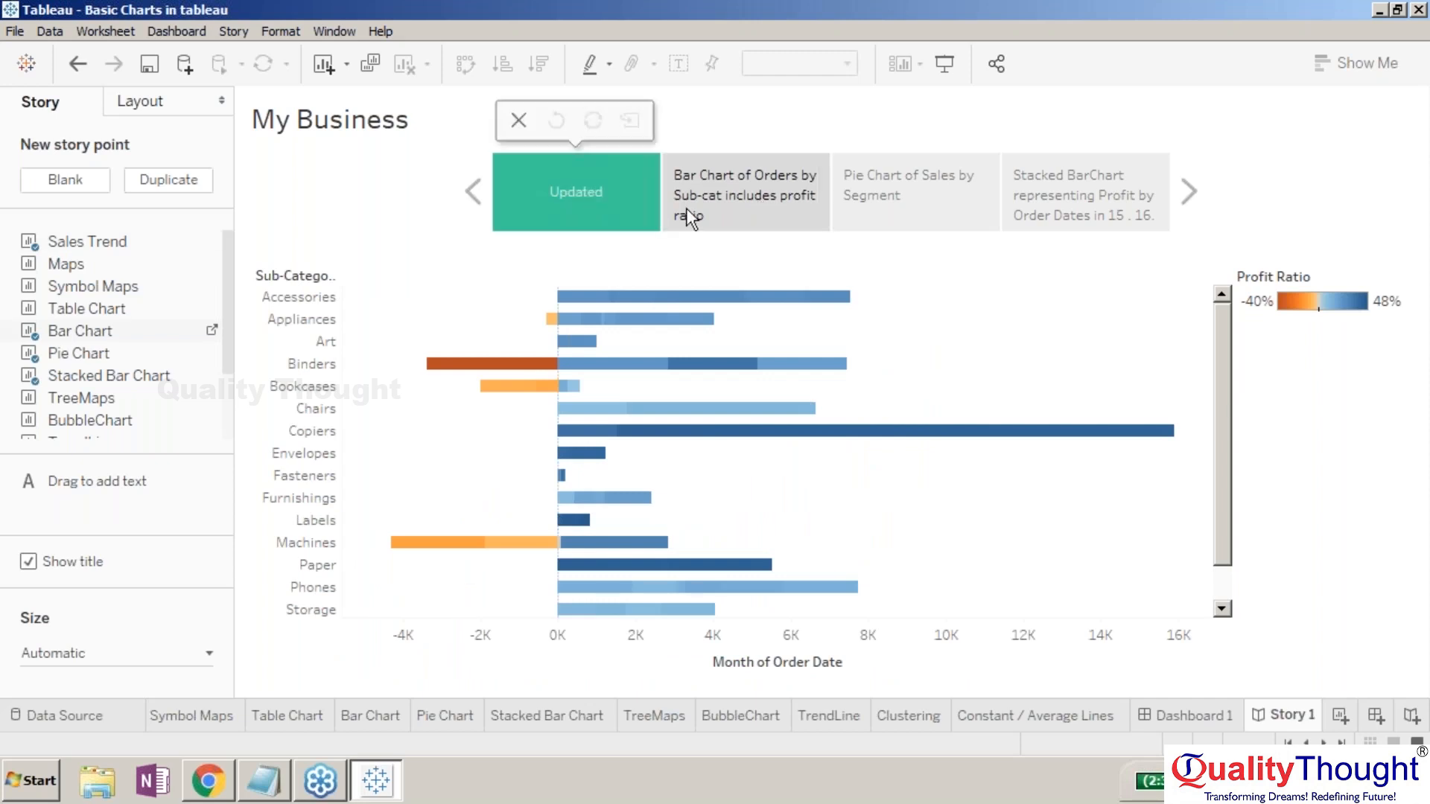
right_click(1174, 317)
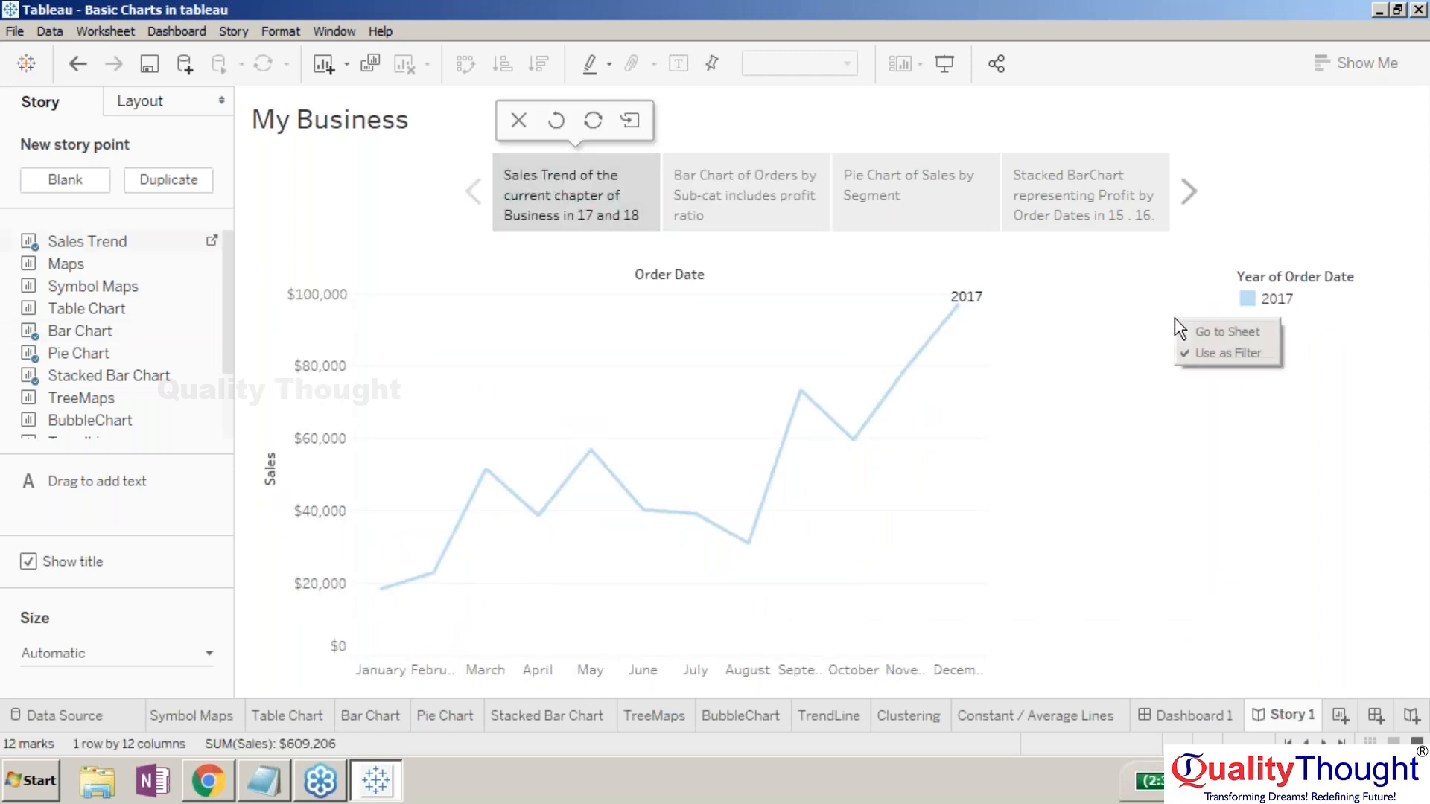
click(1191, 353)
right_click(1206, 417)
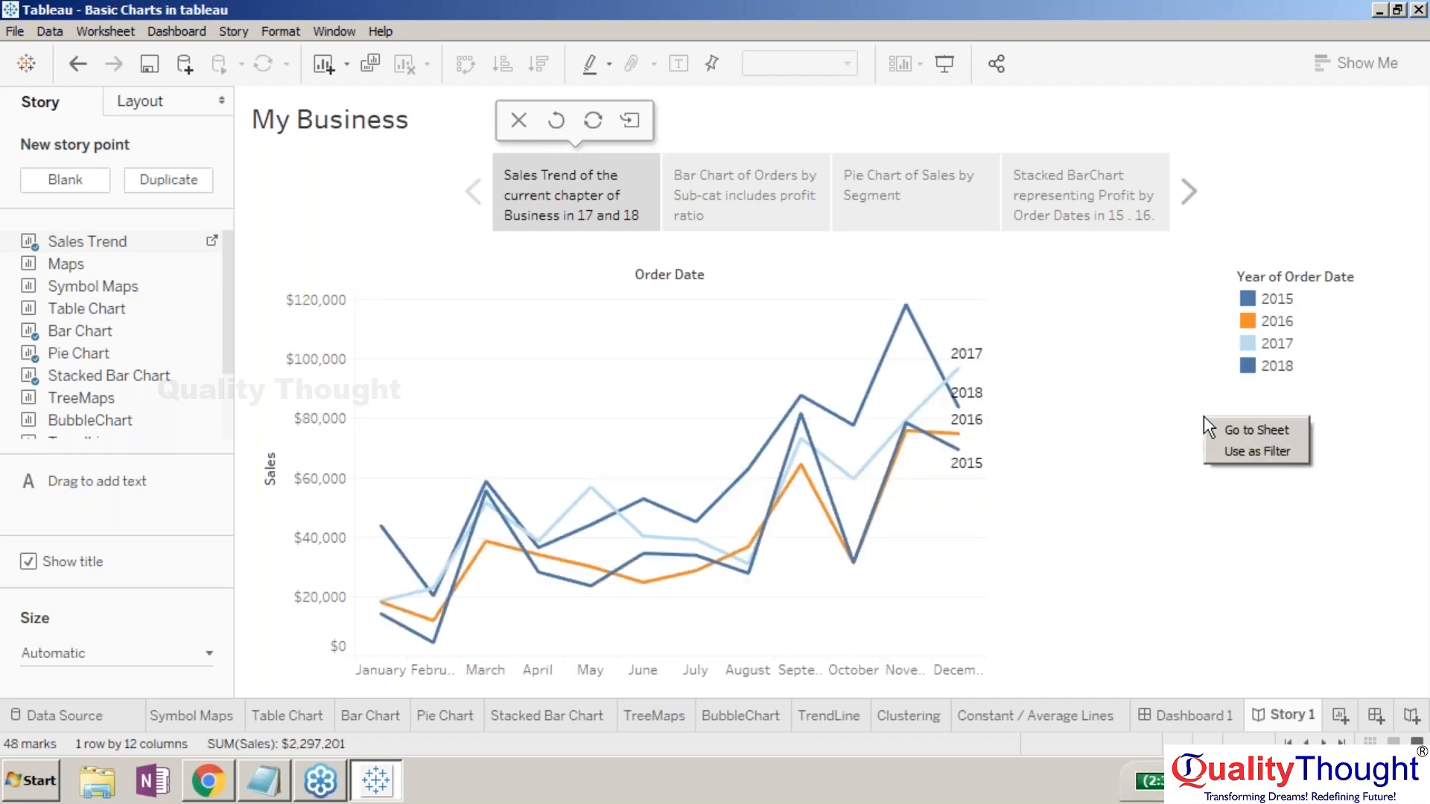
click(1222, 427)
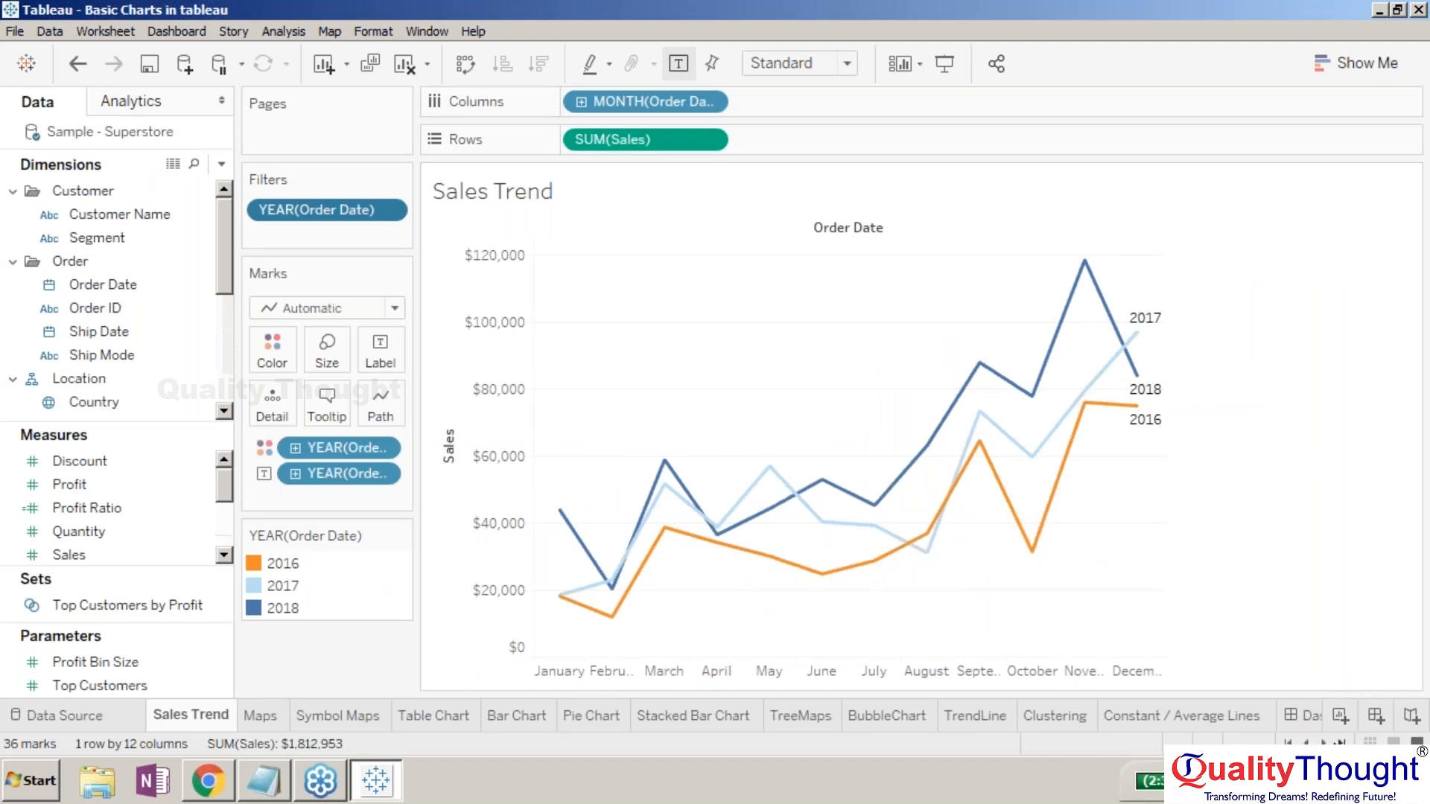
click(1325, 743)
click(1324, 743)
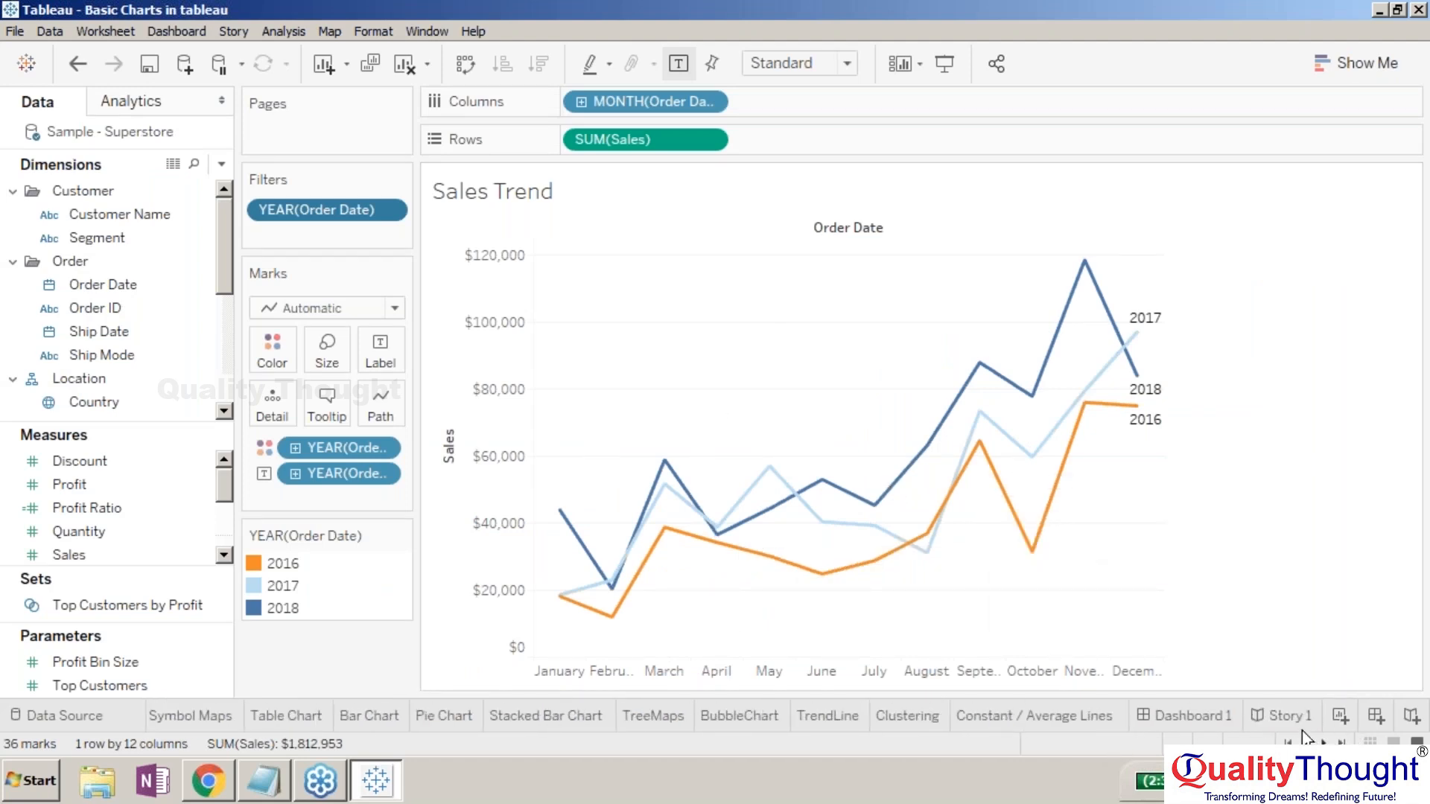
click(1283, 713)
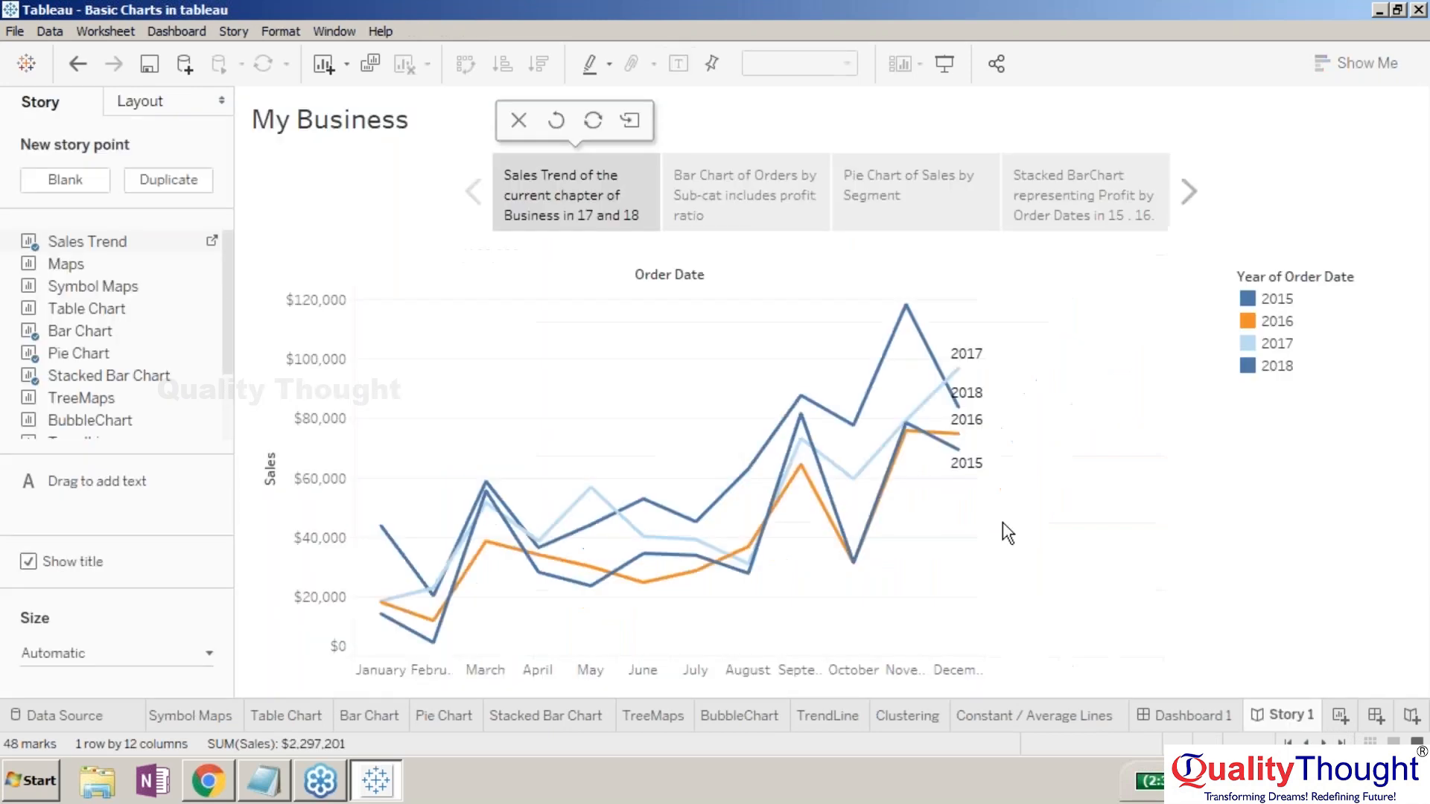
click(906, 420)
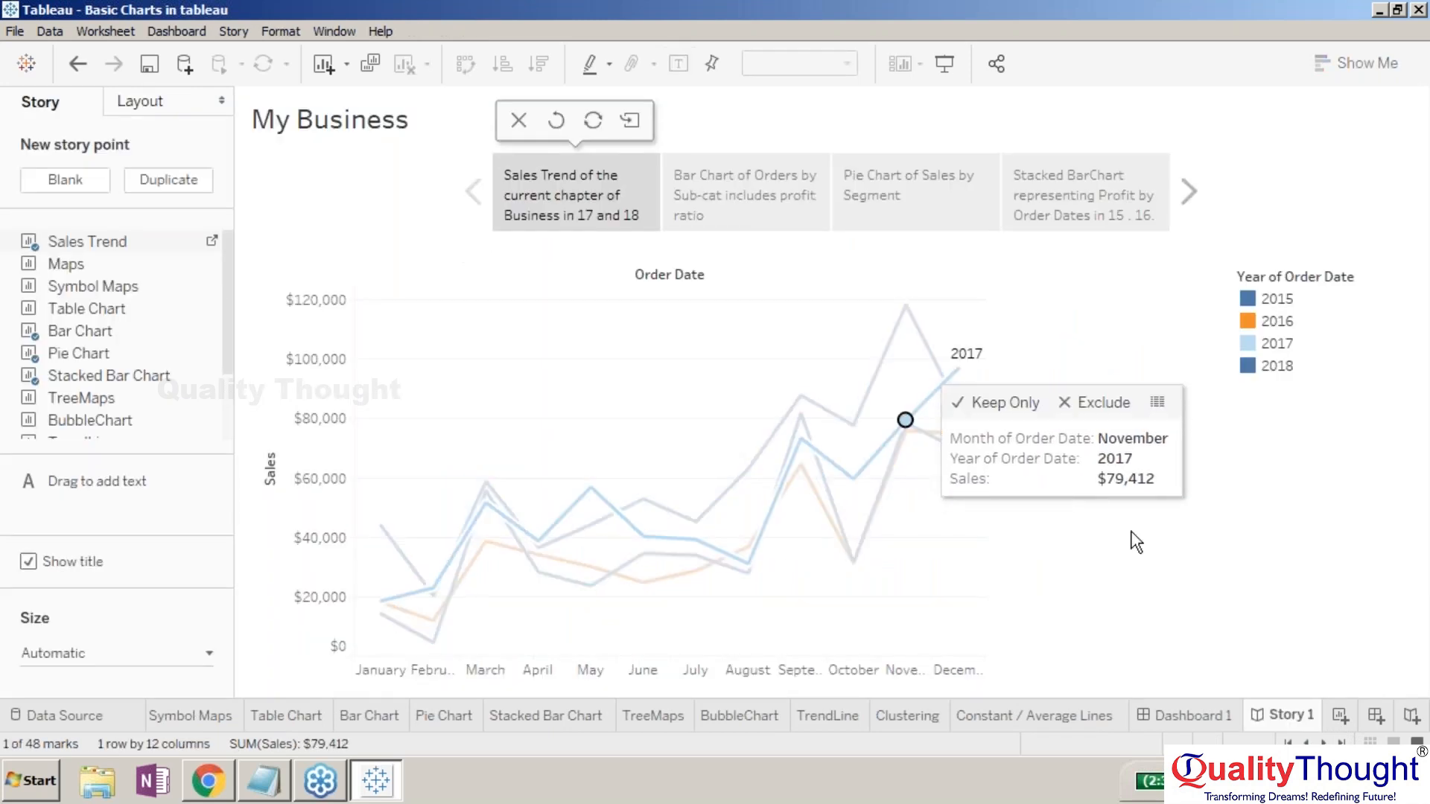
click(1126, 401)
right_click(1124, 399)
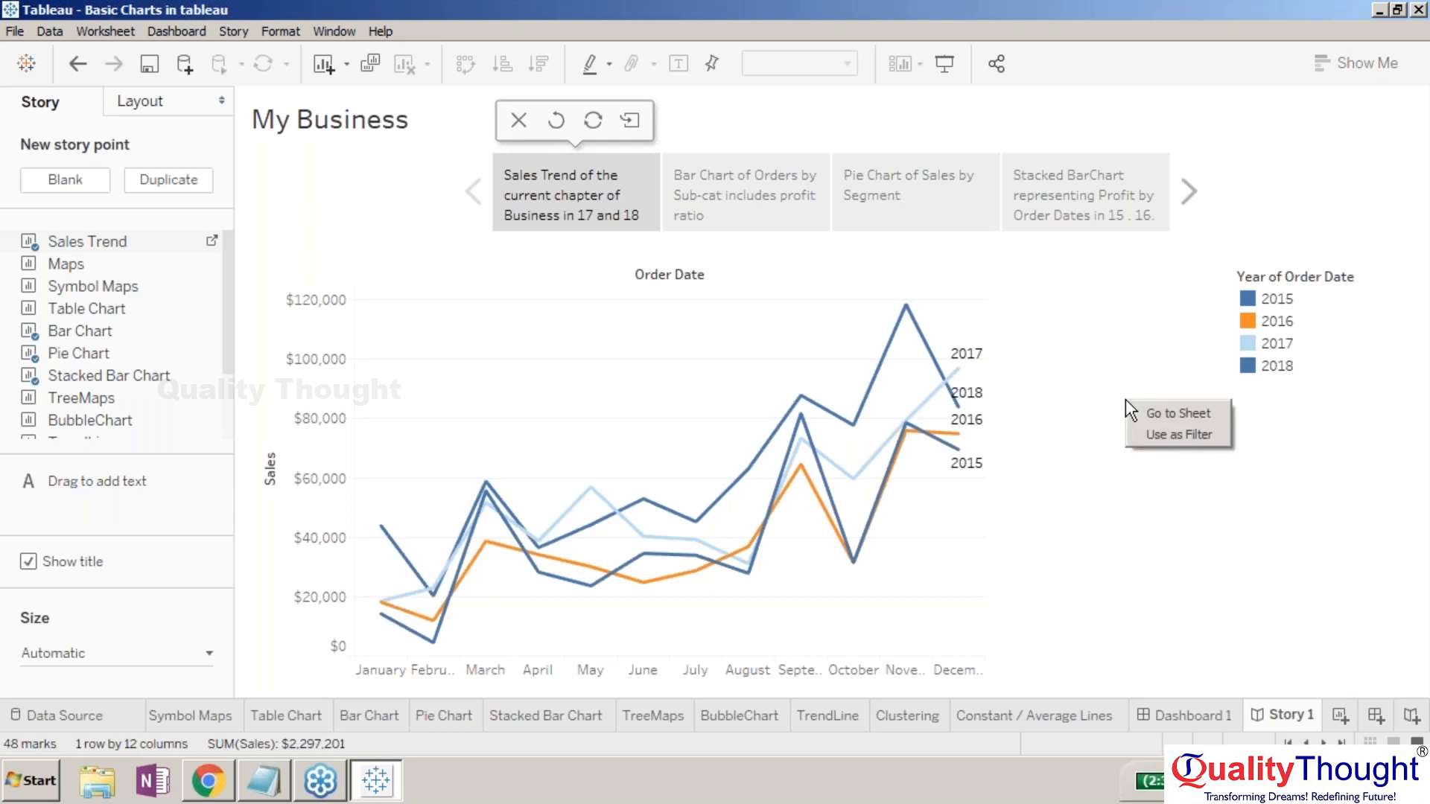
click(1153, 436)
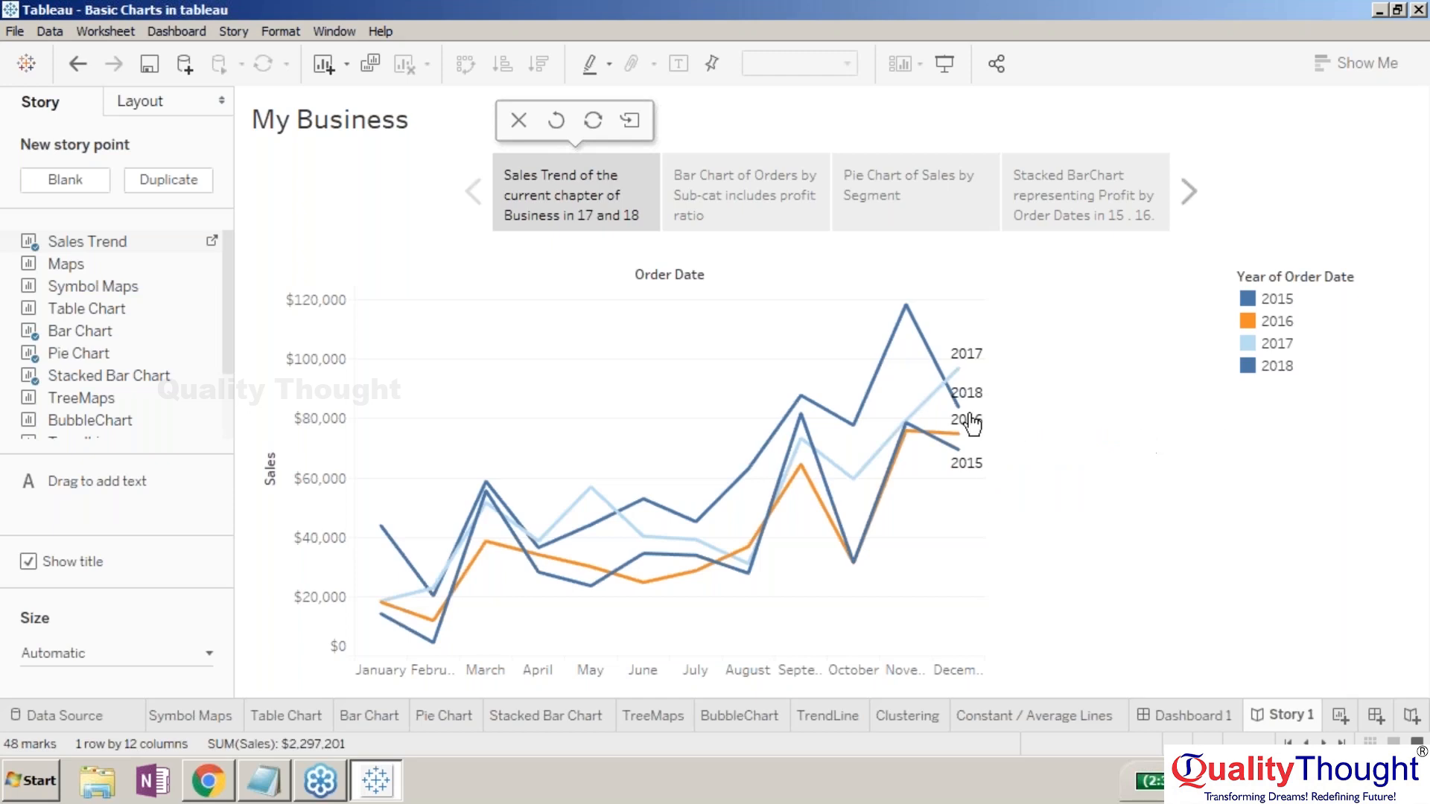
click(936, 400)
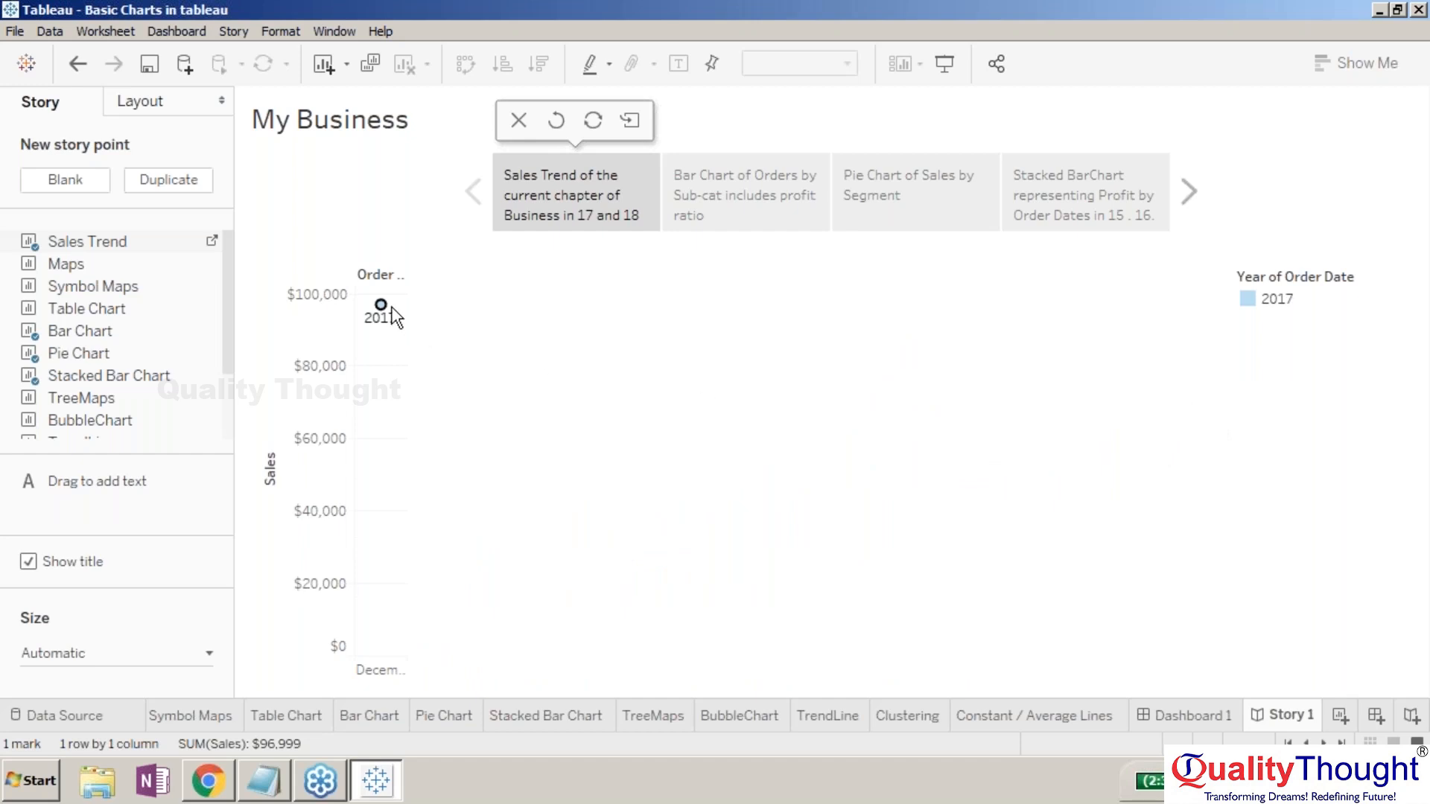
mouse_move(381, 305)
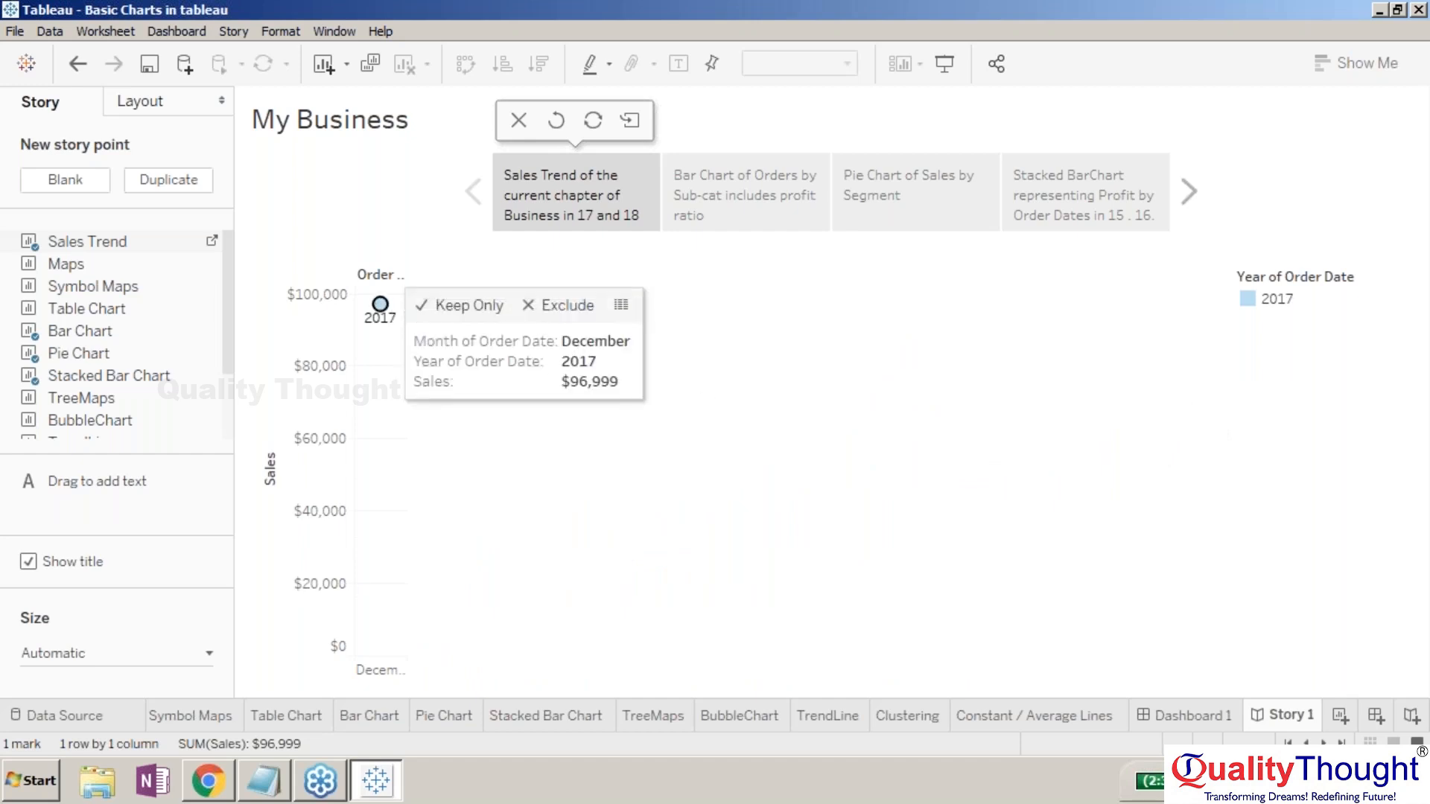
click(356, 668)
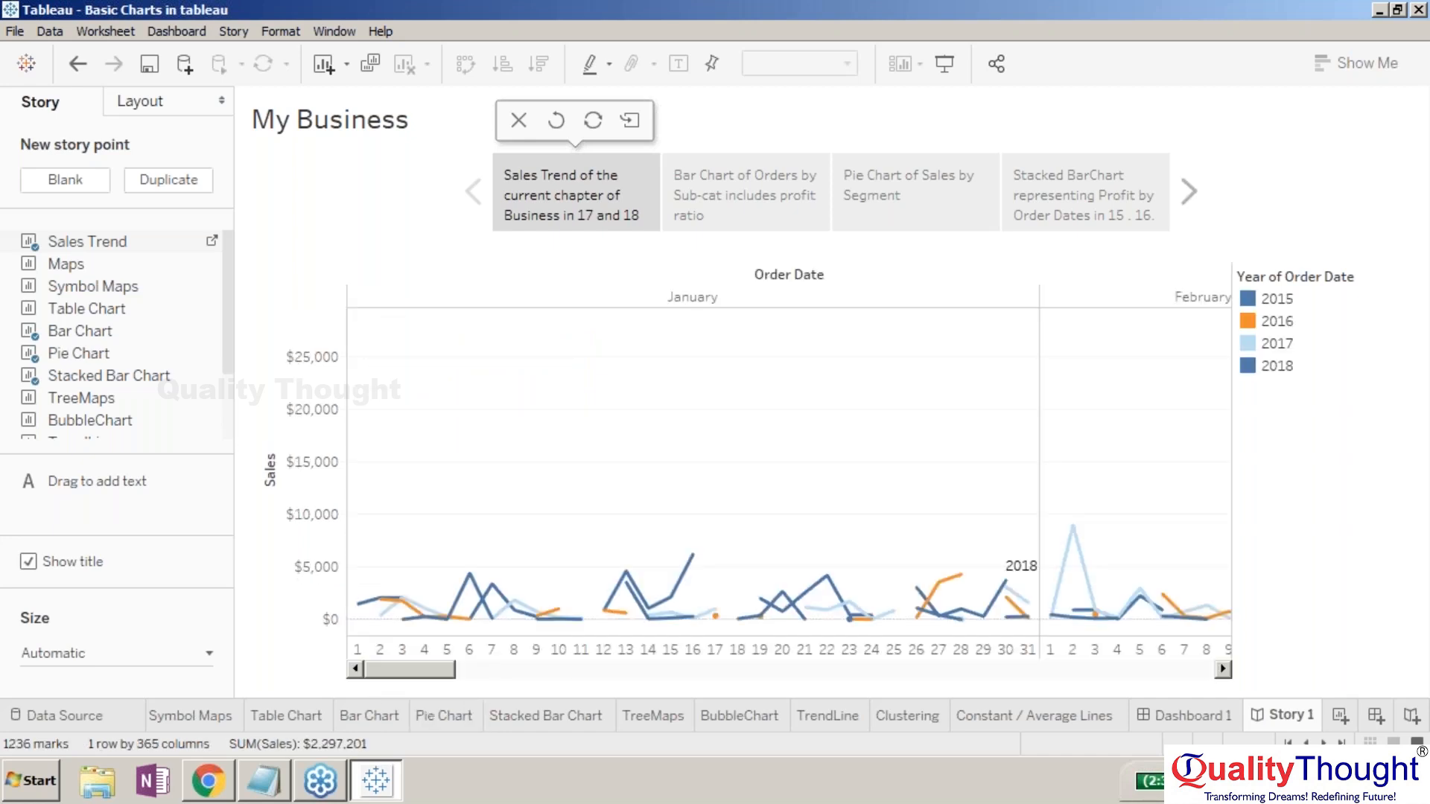
click(357, 667)
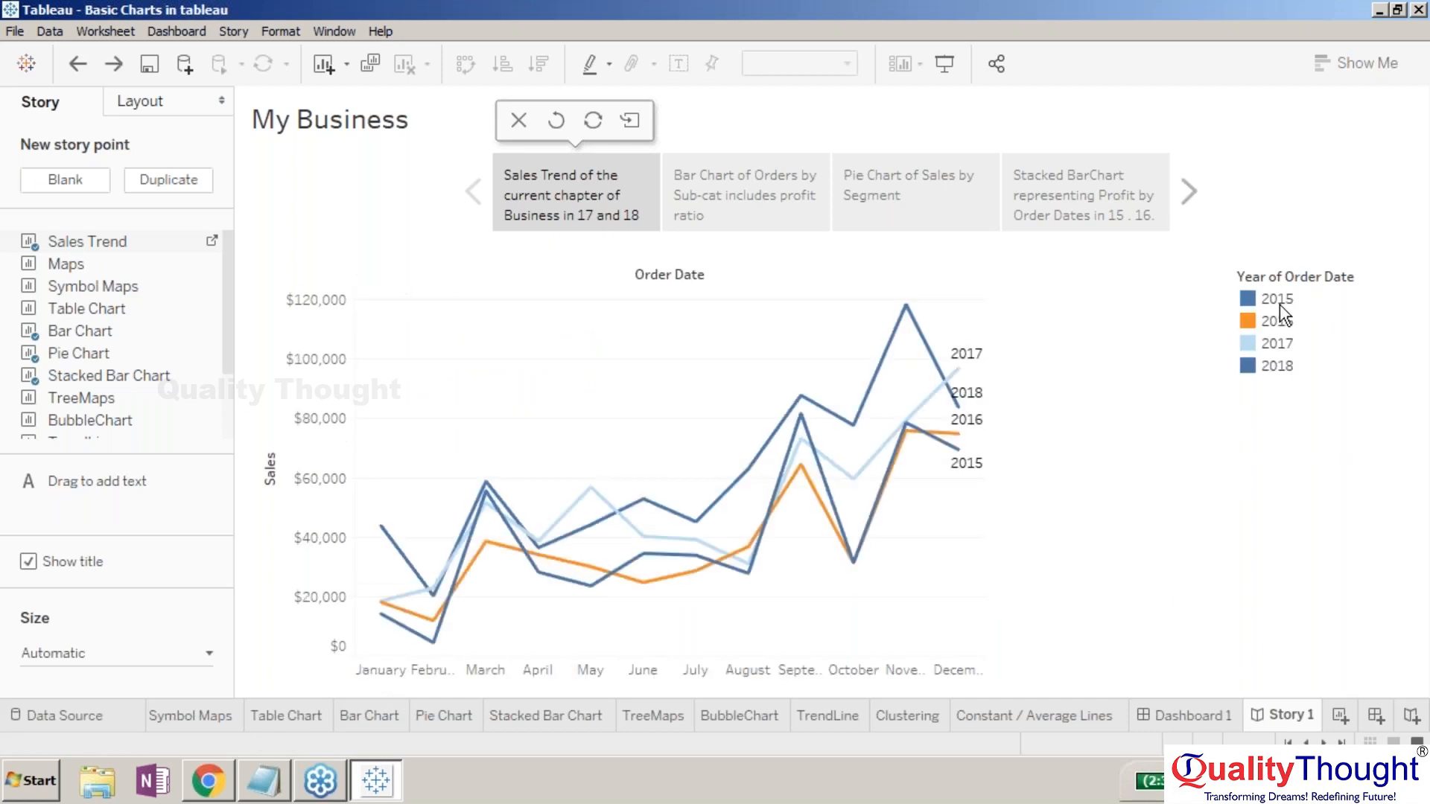
- Keep only 2015 in the year legend, then check the Bar Chart and Pie Chart points and return
click(1279, 303)
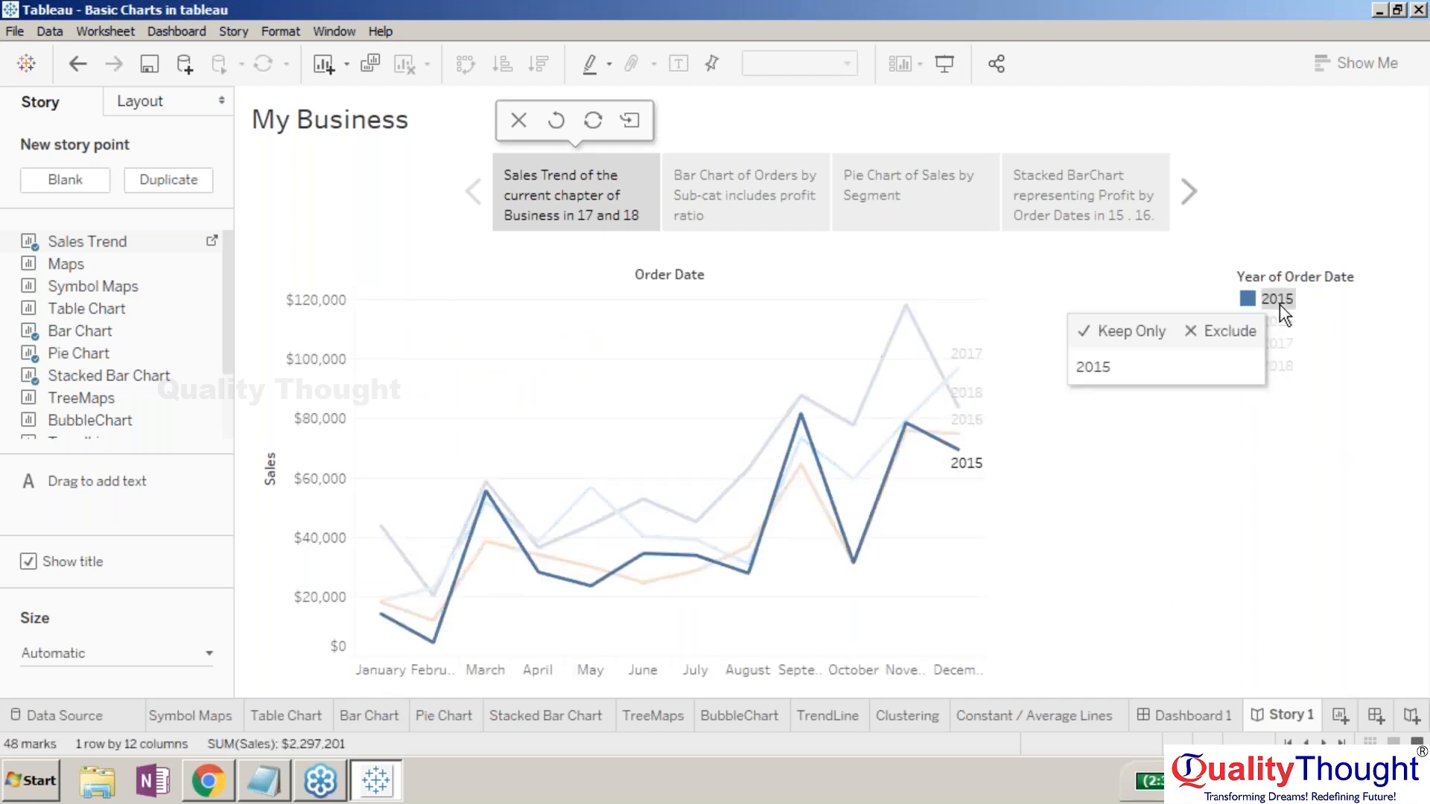
click(1156, 333)
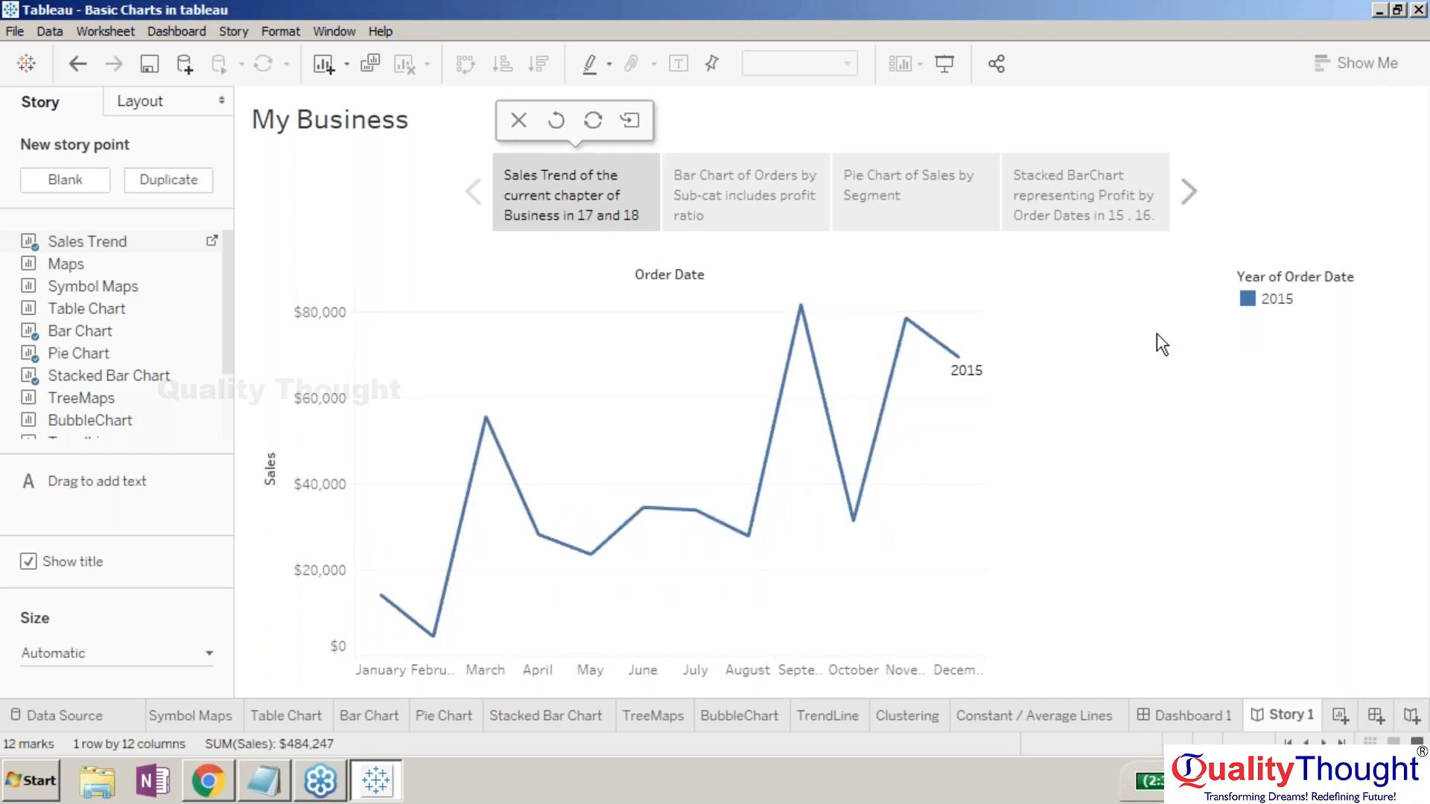
click(718, 207)
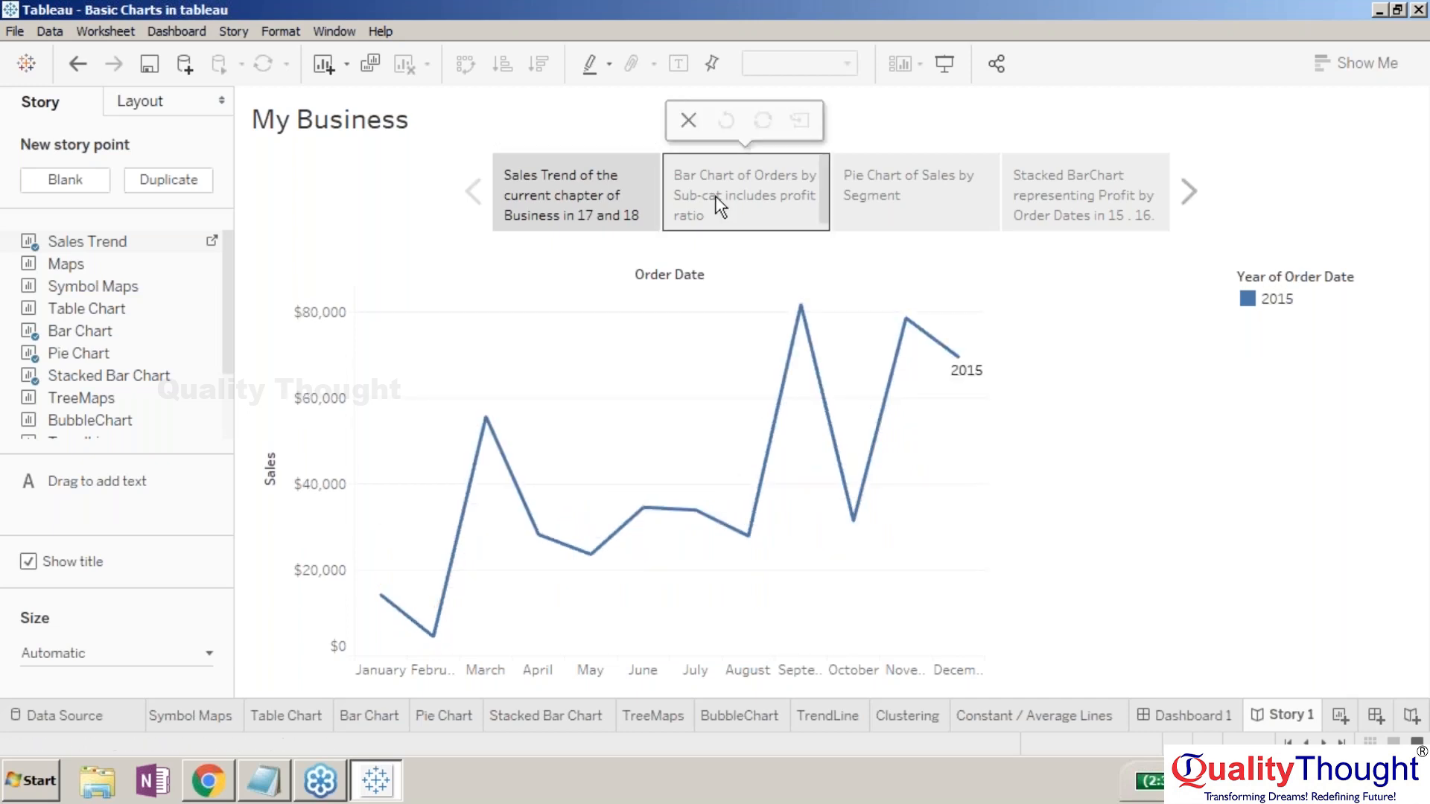
click(611, 190)
click(856, 186)
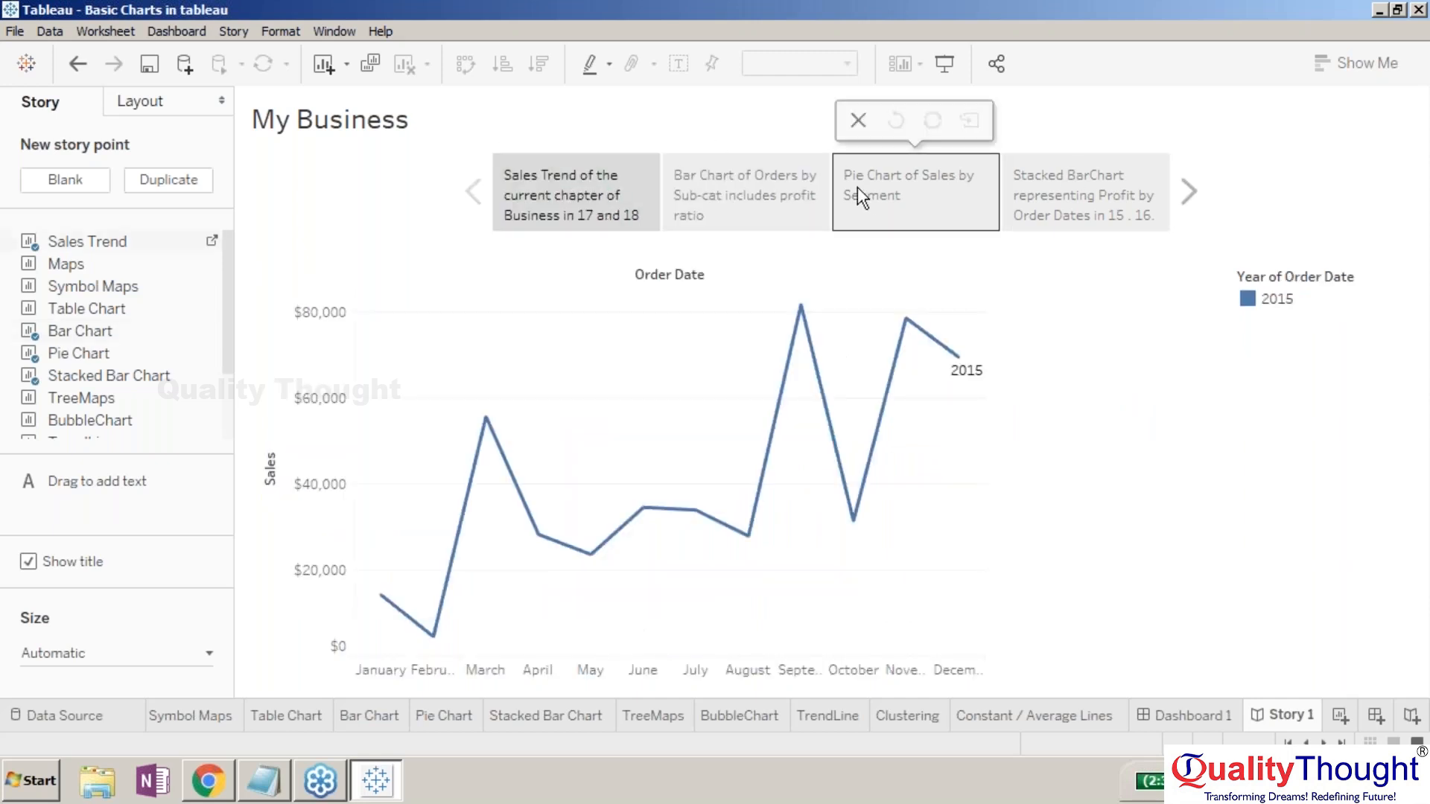
click(571, 179)
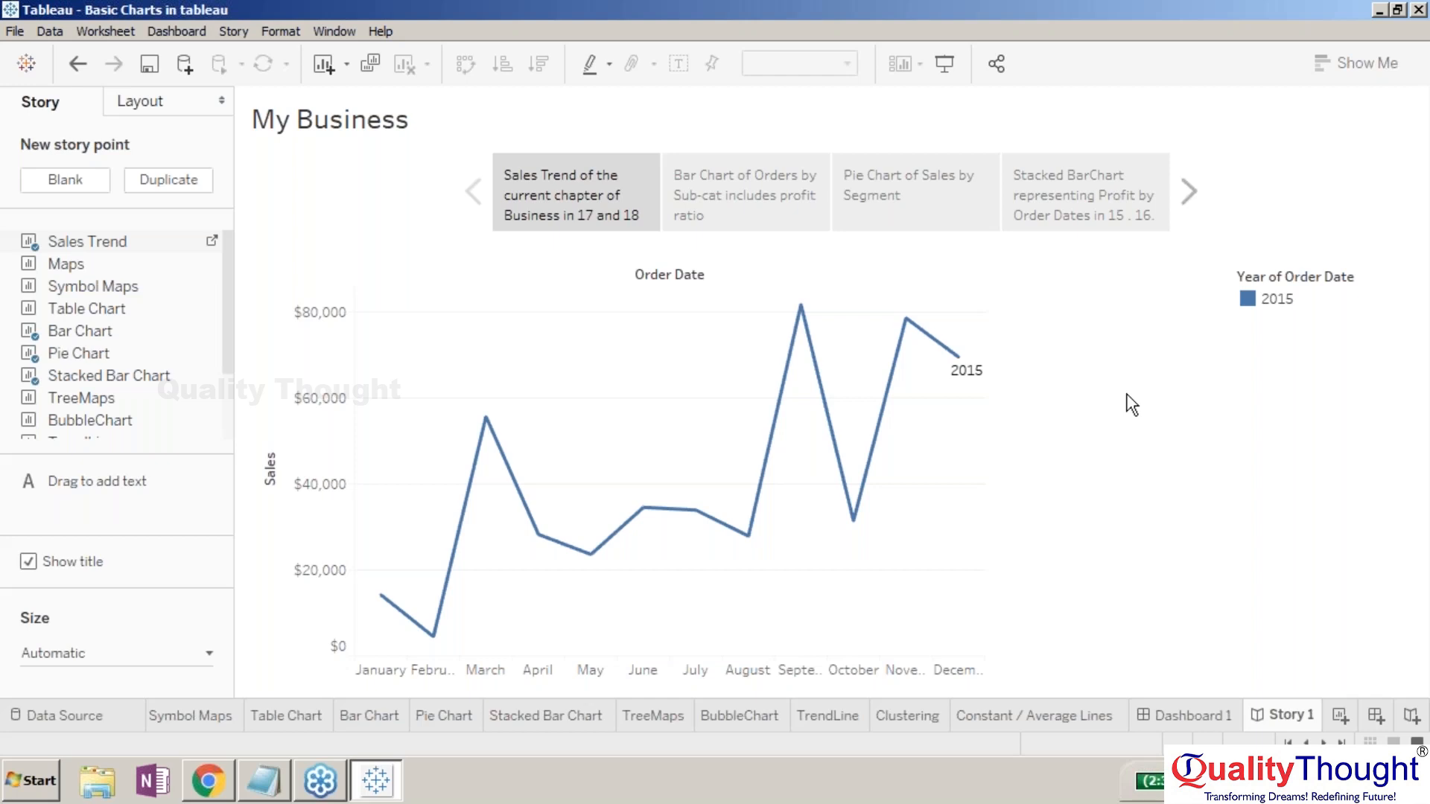
- Jump from the chart to the underlying Sales Trend worksheet and return to the My Business story
right_click(1234, 334)
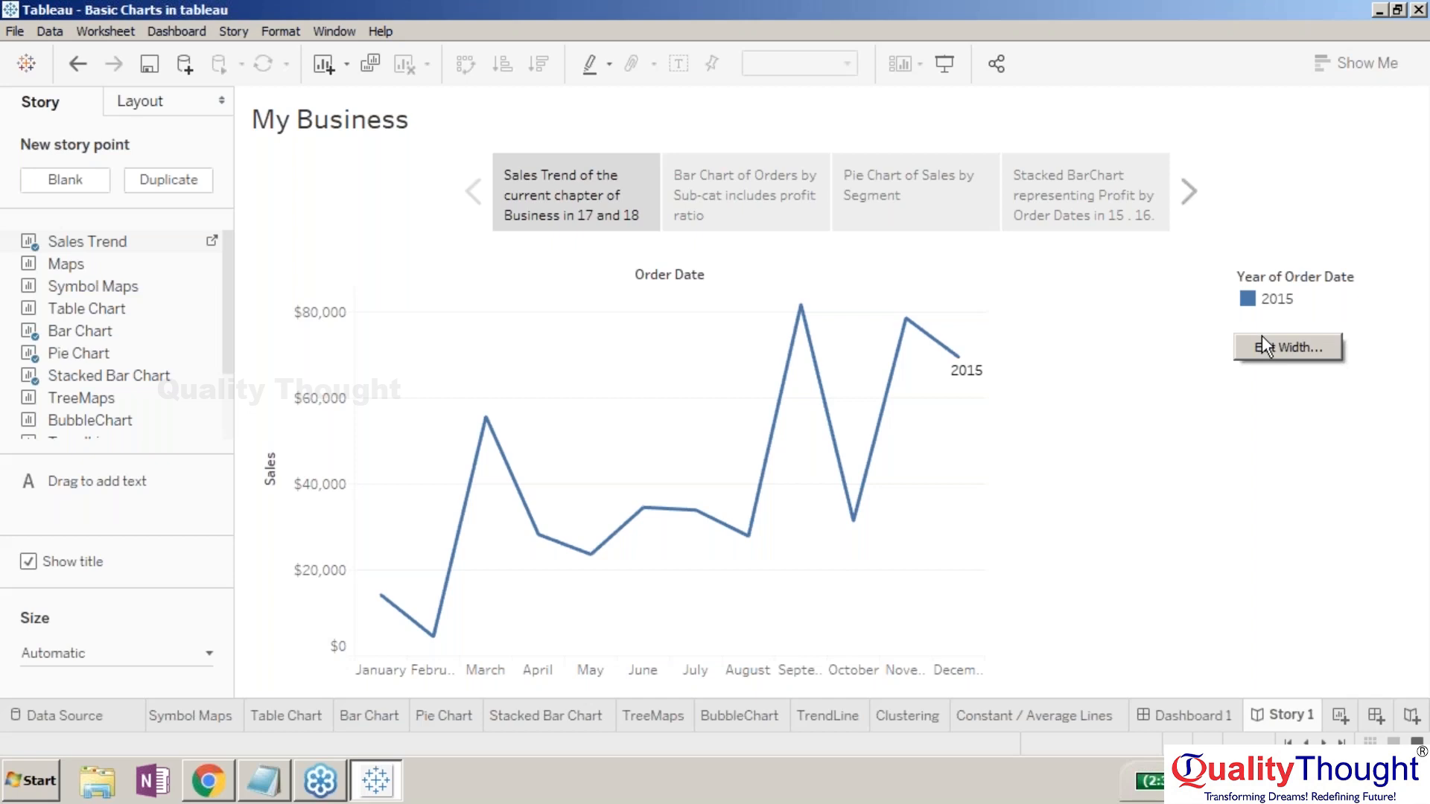
click(1163, 393)
right_click(1137, 404)
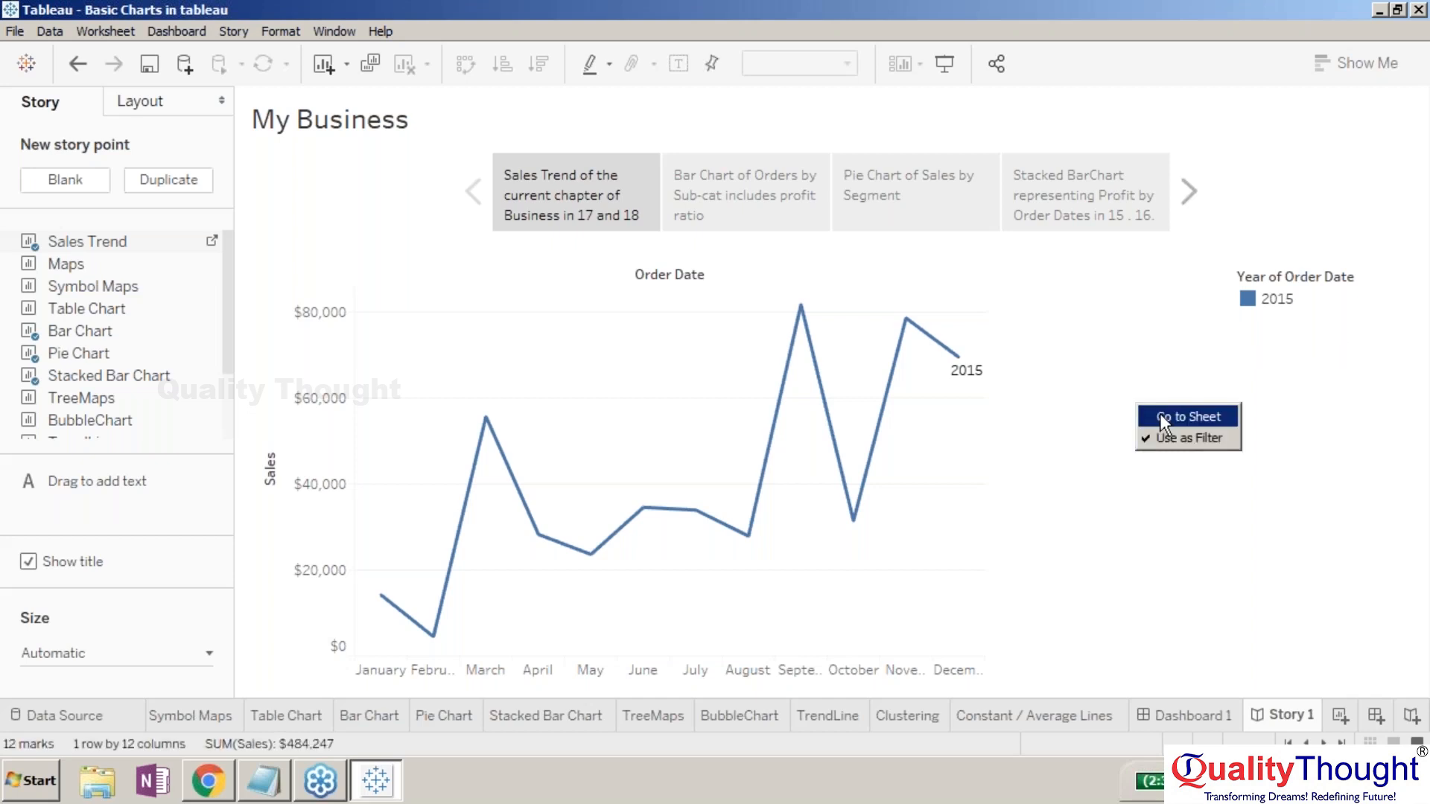
click(1162, 416)
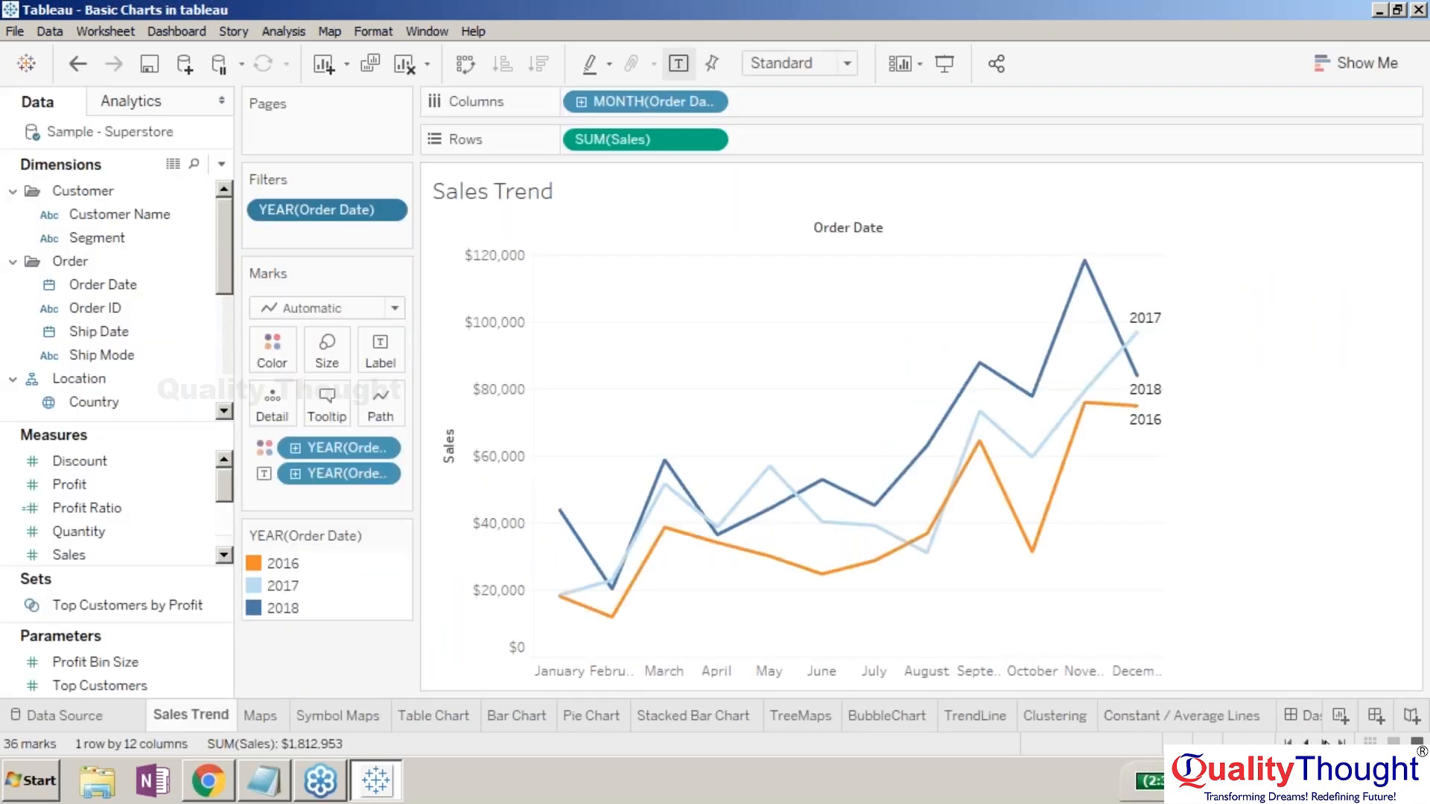
click(1324, 743)
click(1324, 743)
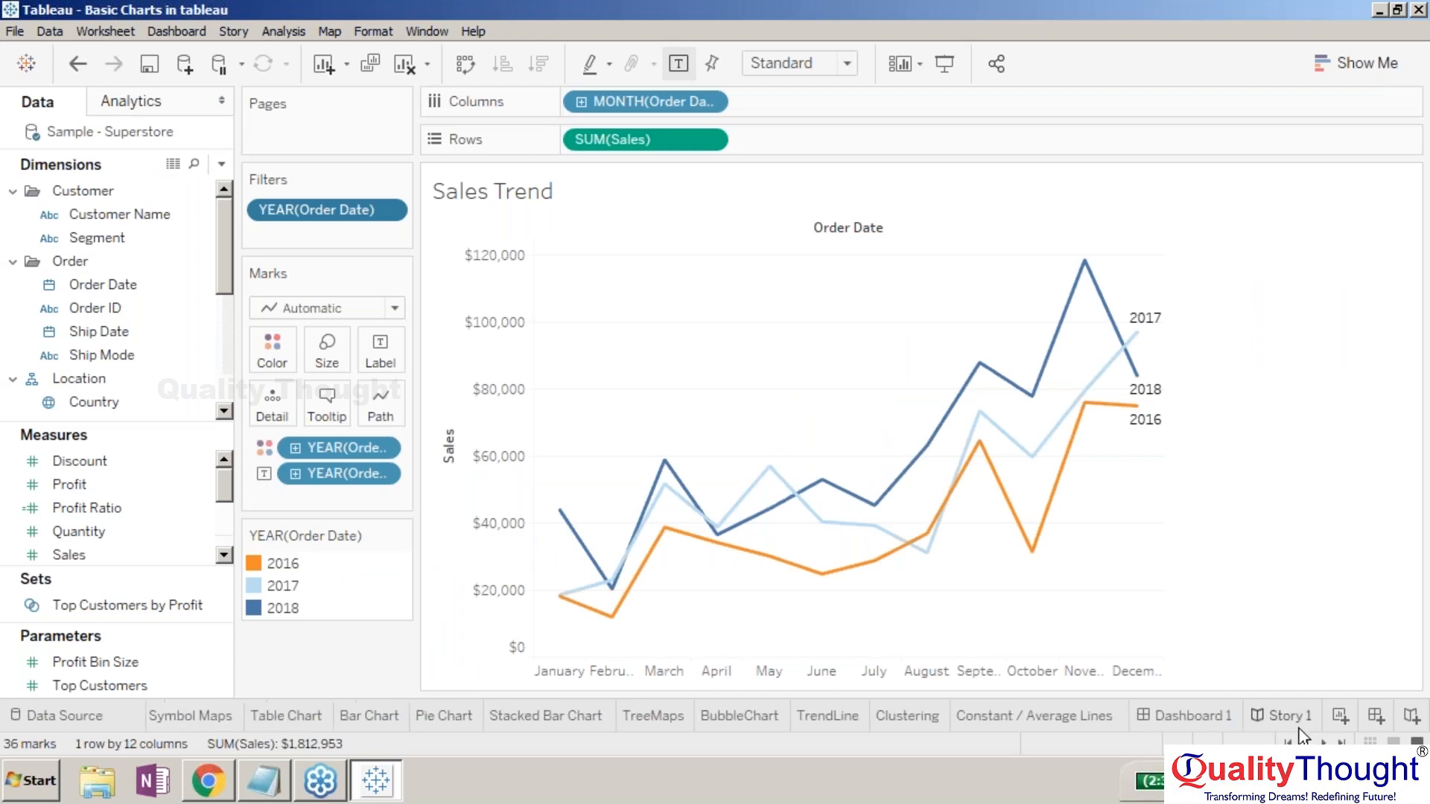
click(1292, 725)
- Turn off Use as Filter, update the Sales Trend point, and browse the points back to the first
right_click(1221, 453)
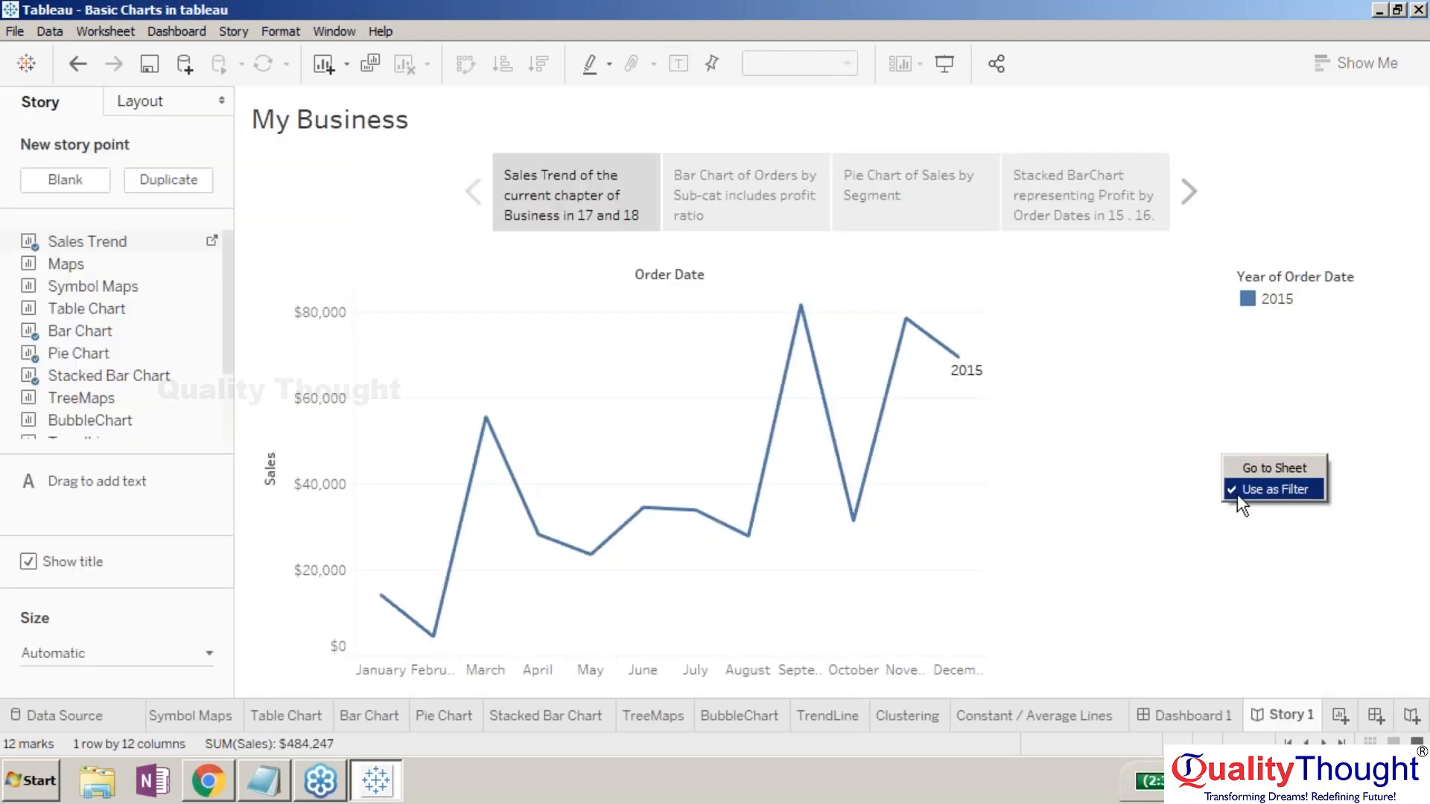
click(1237, 494)
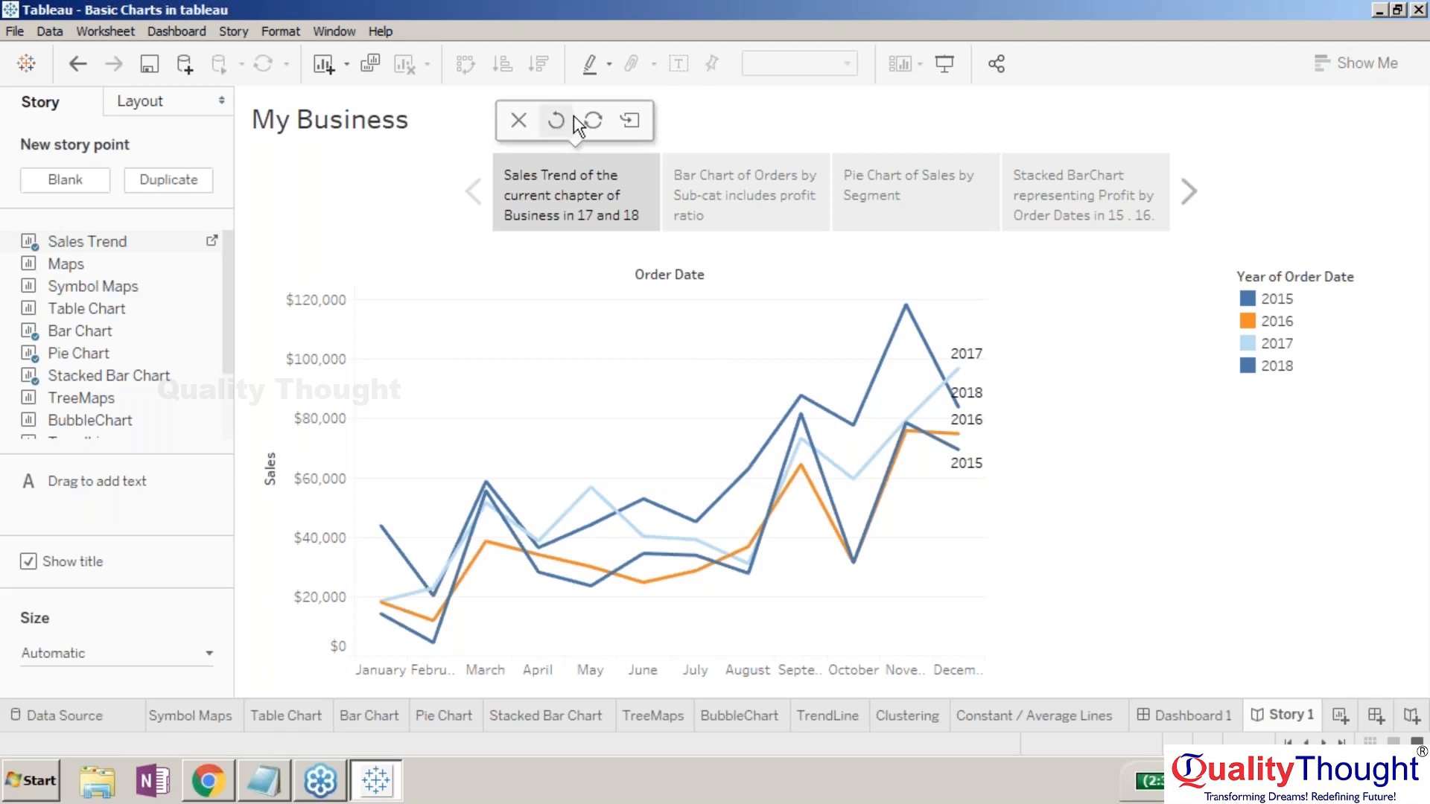
click(592, 122)
click(726, 190)
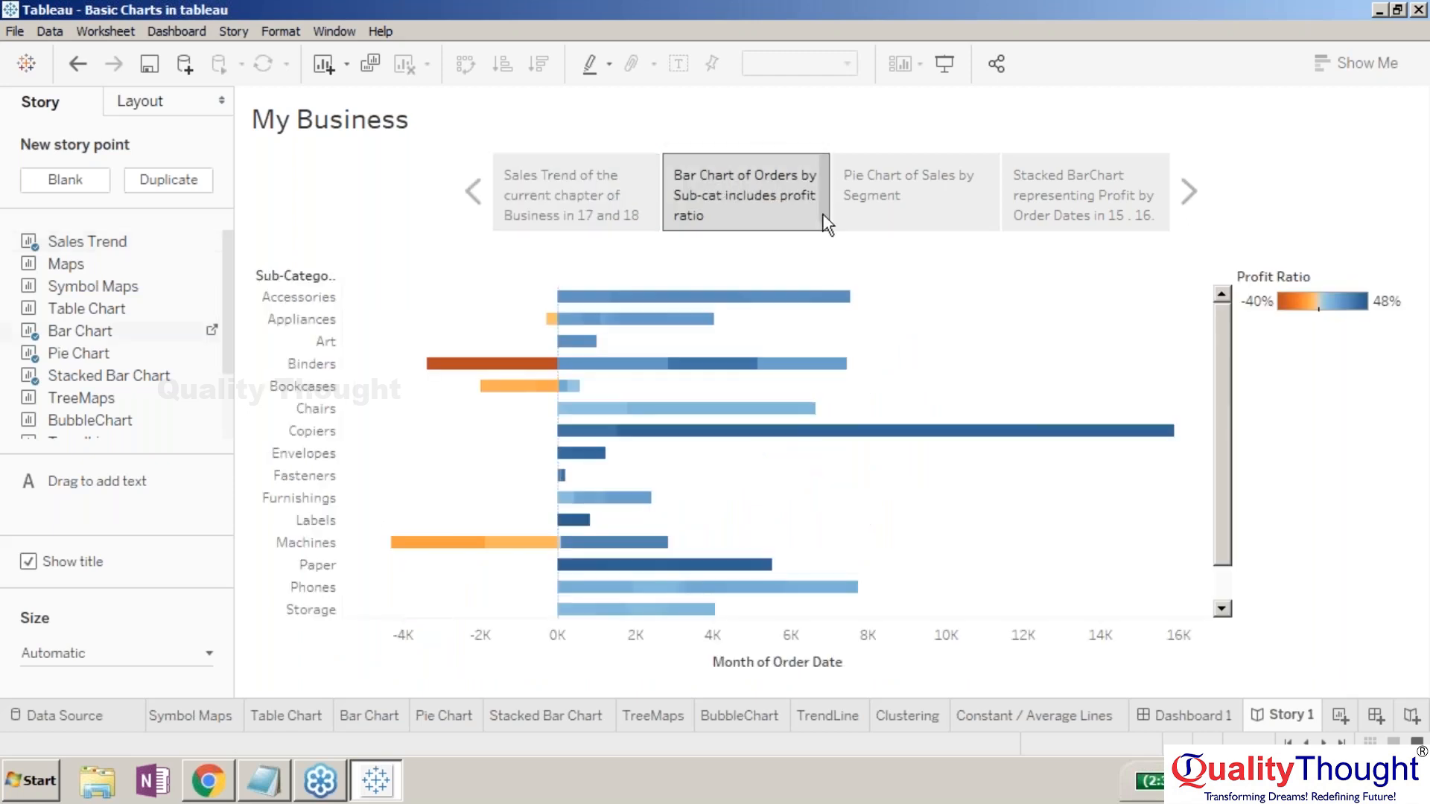
click(883, 187)
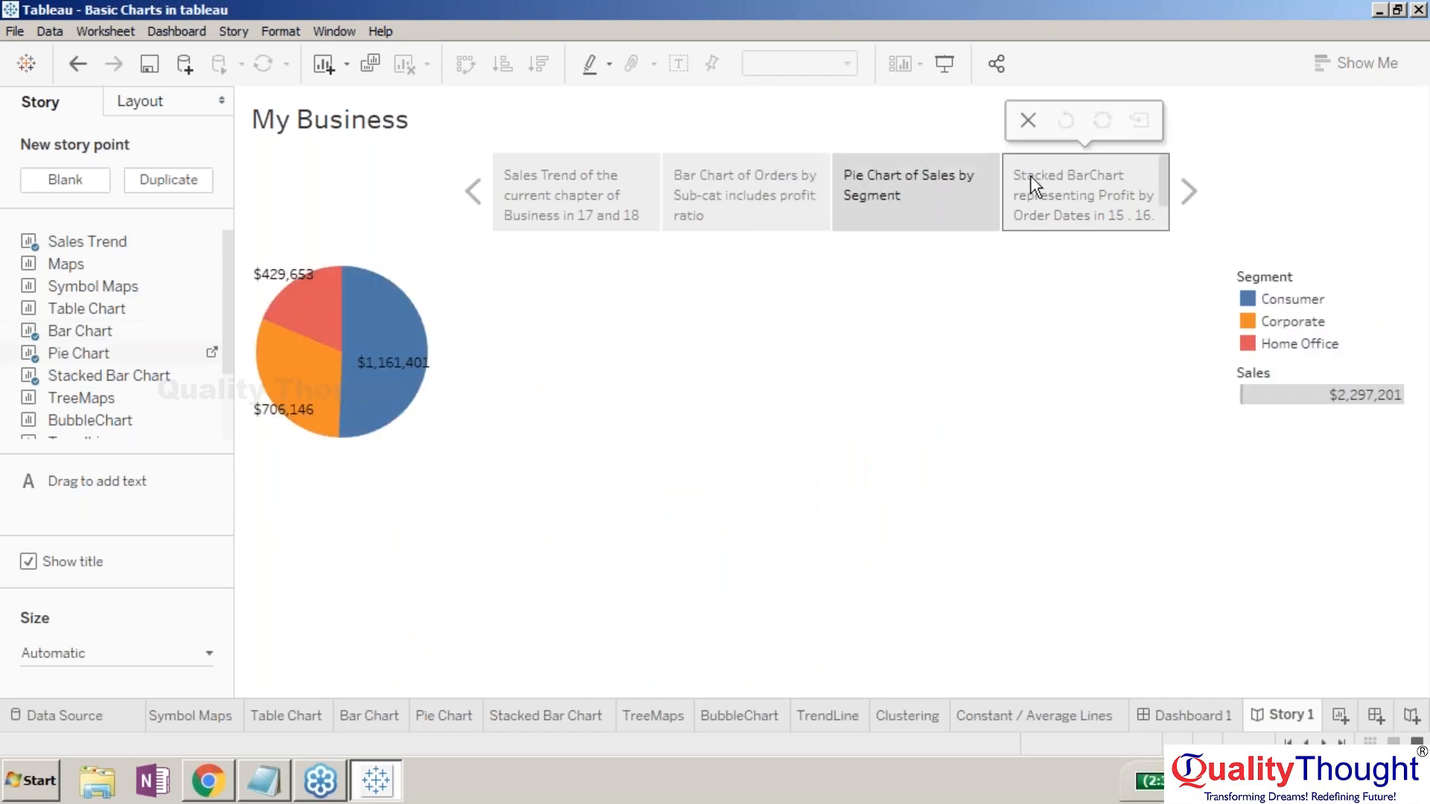
click(524, 196)
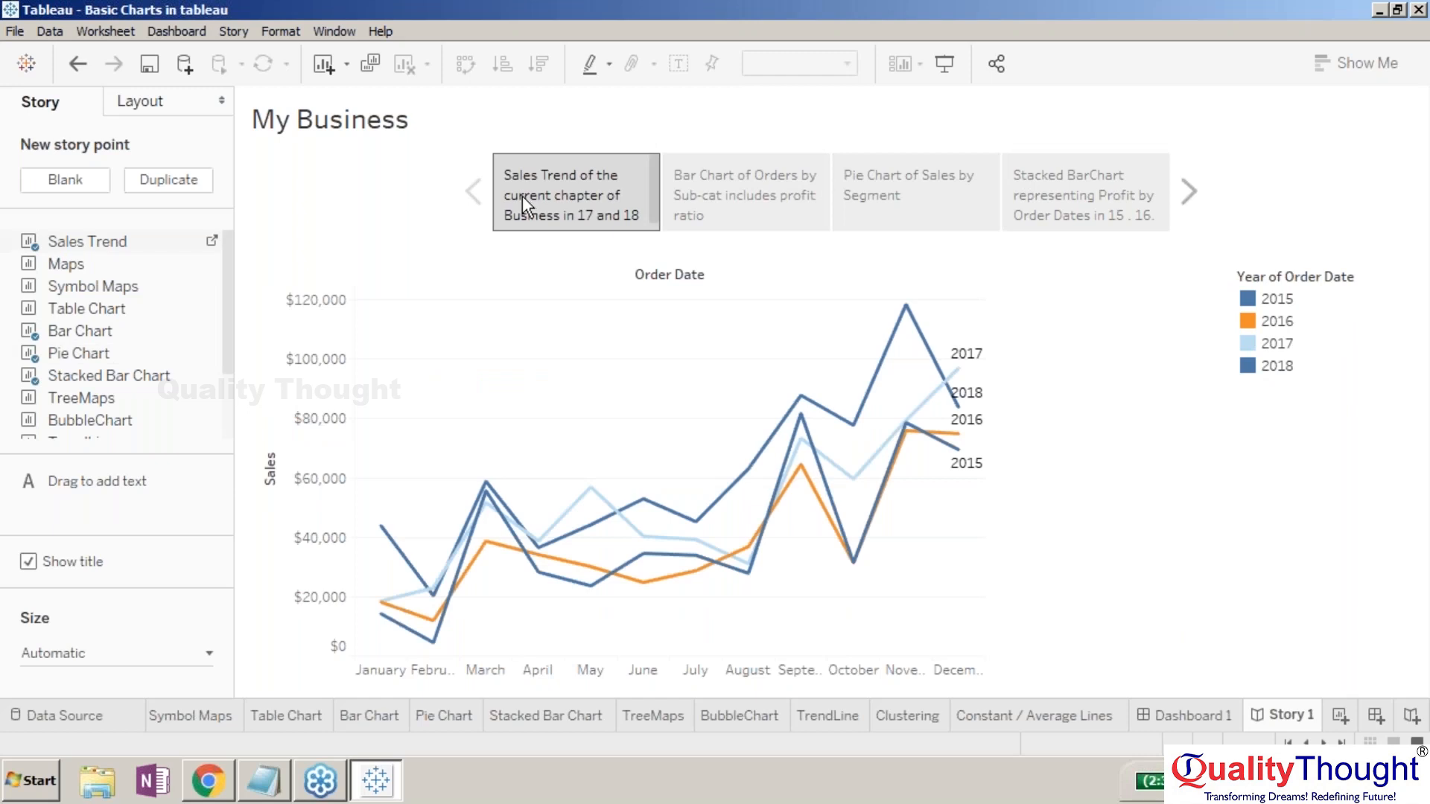
click(172, 91)
- Try the Numbers, Dots, Arrows-only and Caption-box navigator styles while stepping through the story points
click(28, 209)
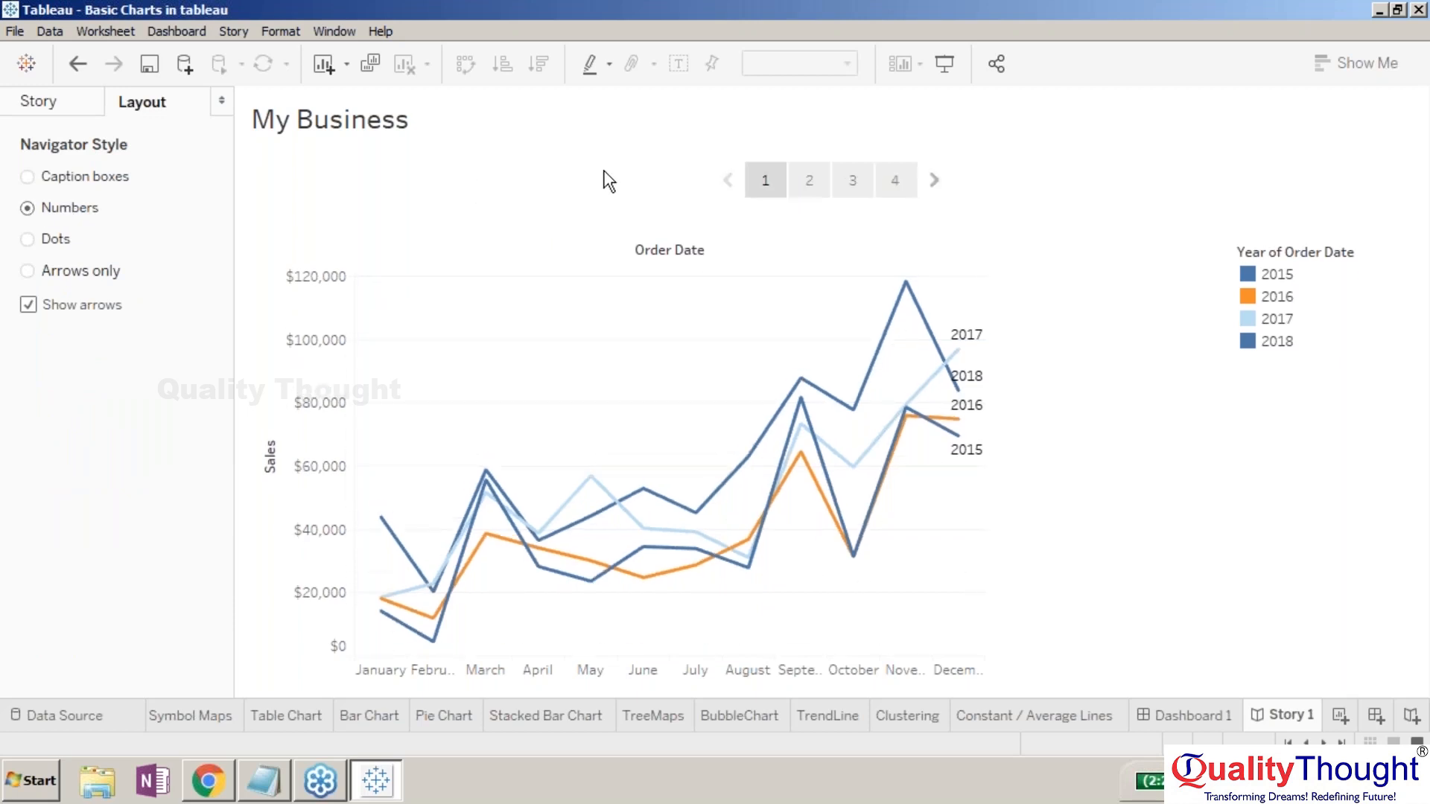
click(806, 183)
click(852, 181)
click(892, 185)
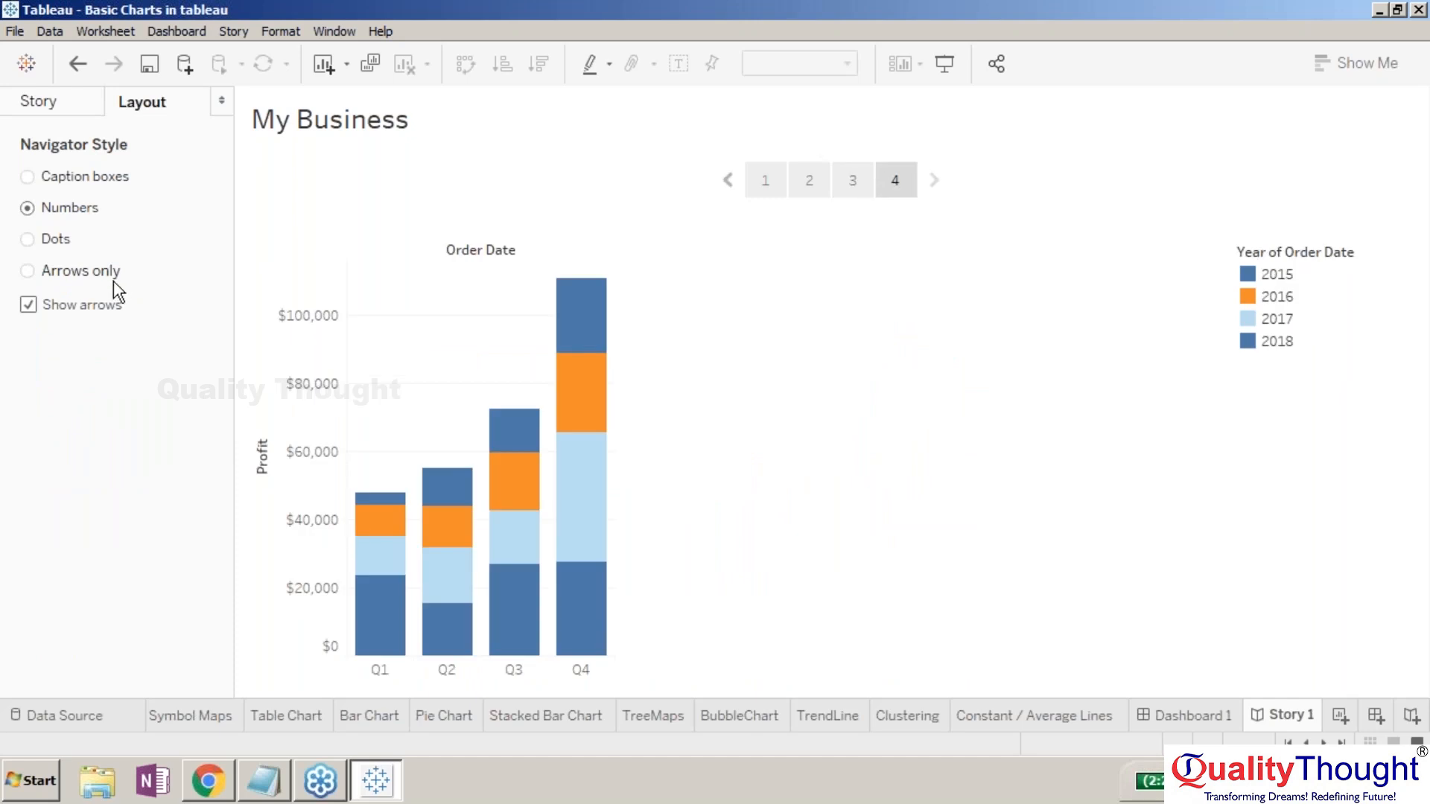
click(67, 244)
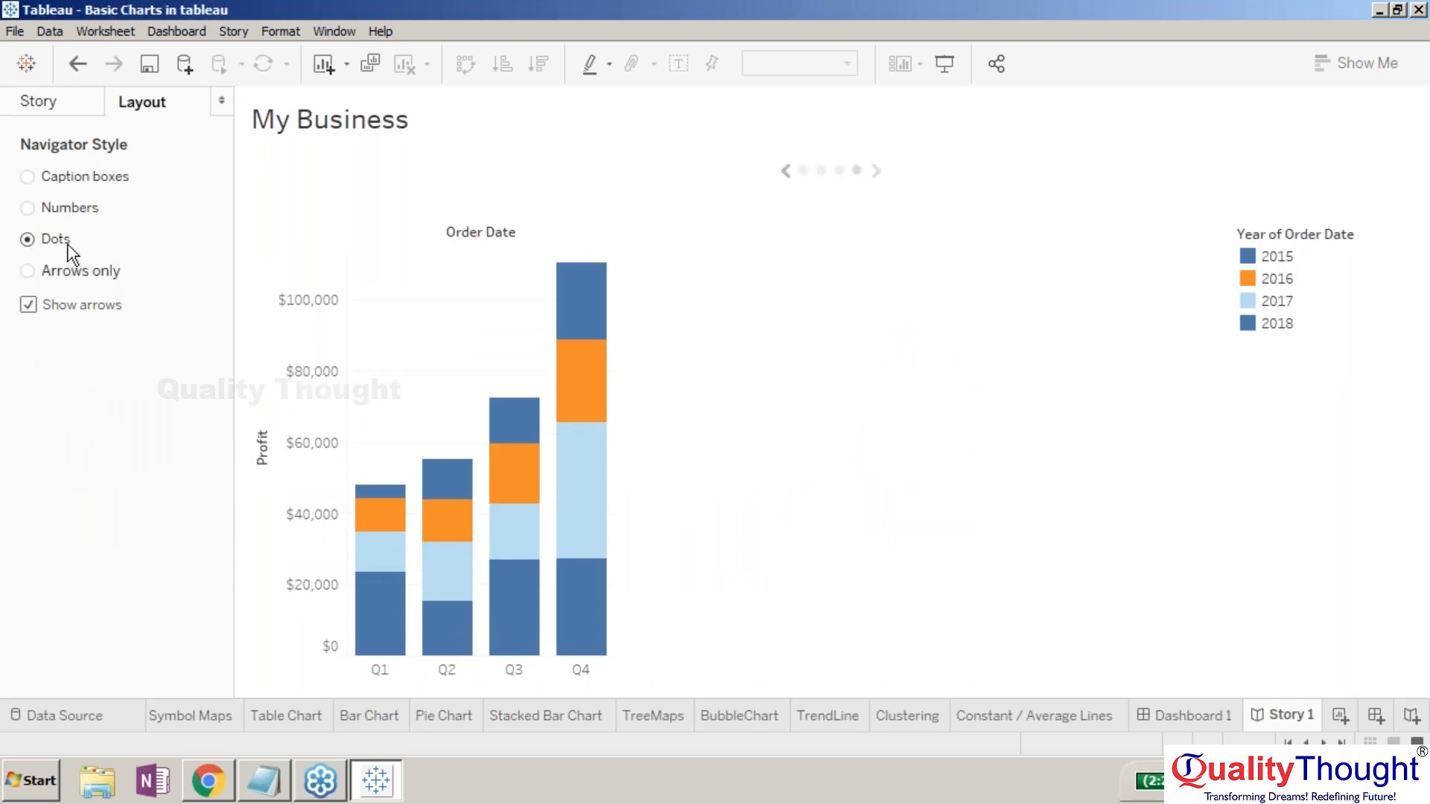
click(82, 274)
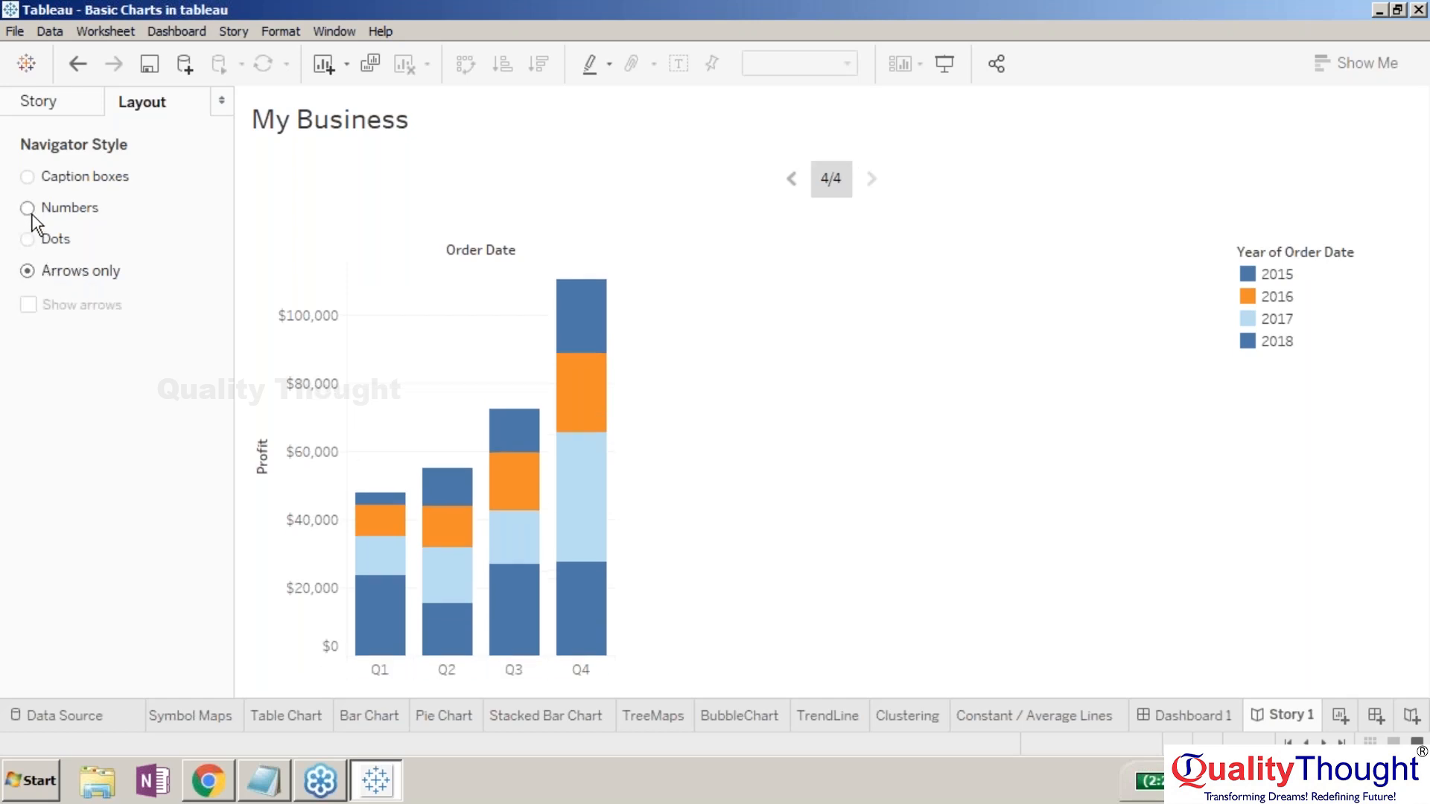
click(30, 182)
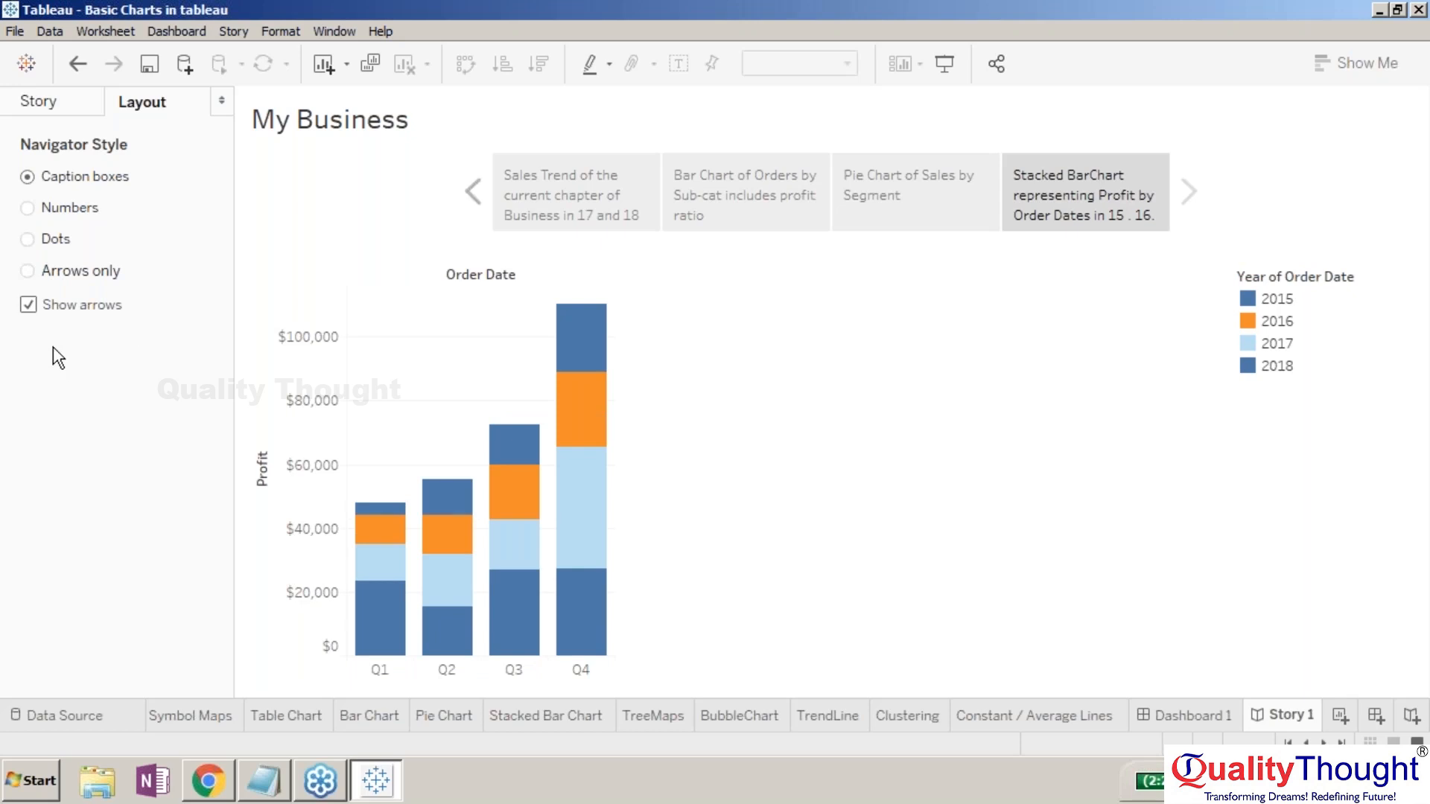
click(28, 304)
click(28, 305)
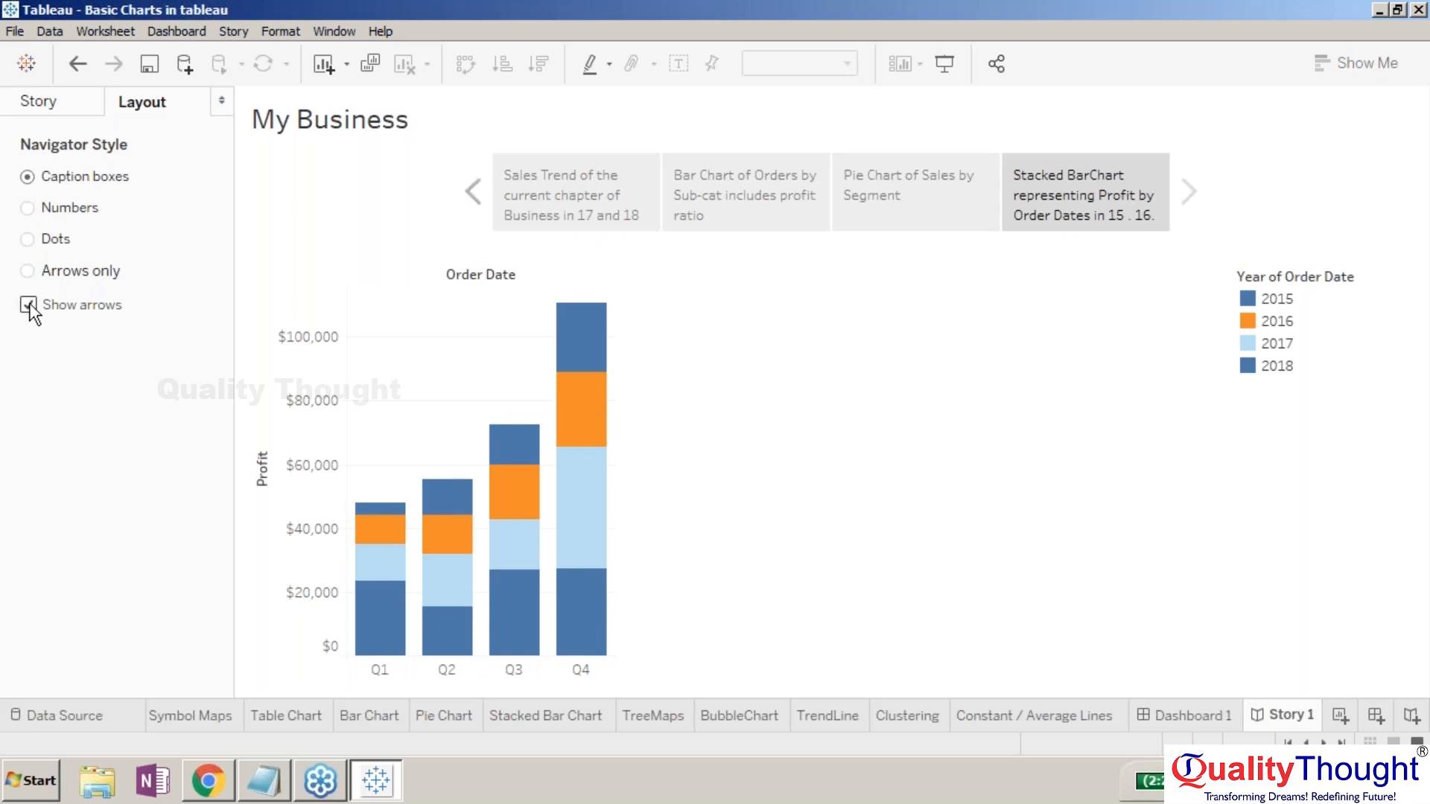
- Collapse the side panel and undo the navigator style changes back to numbered boxes
click(222, 101)
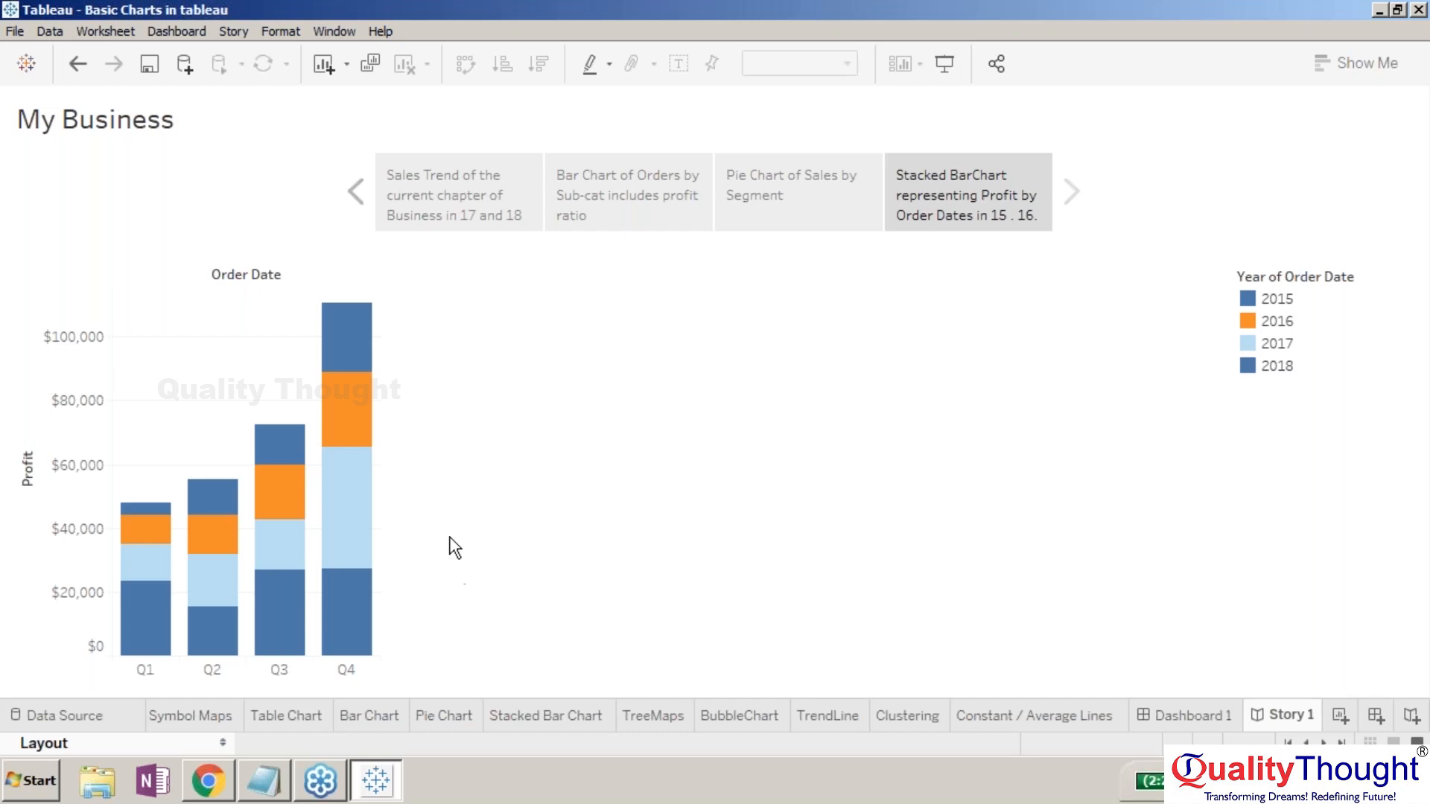
key(ctrl+z)
key(ctrl+z)
click(82, 59)
click(78, 64)
click(79, 63)
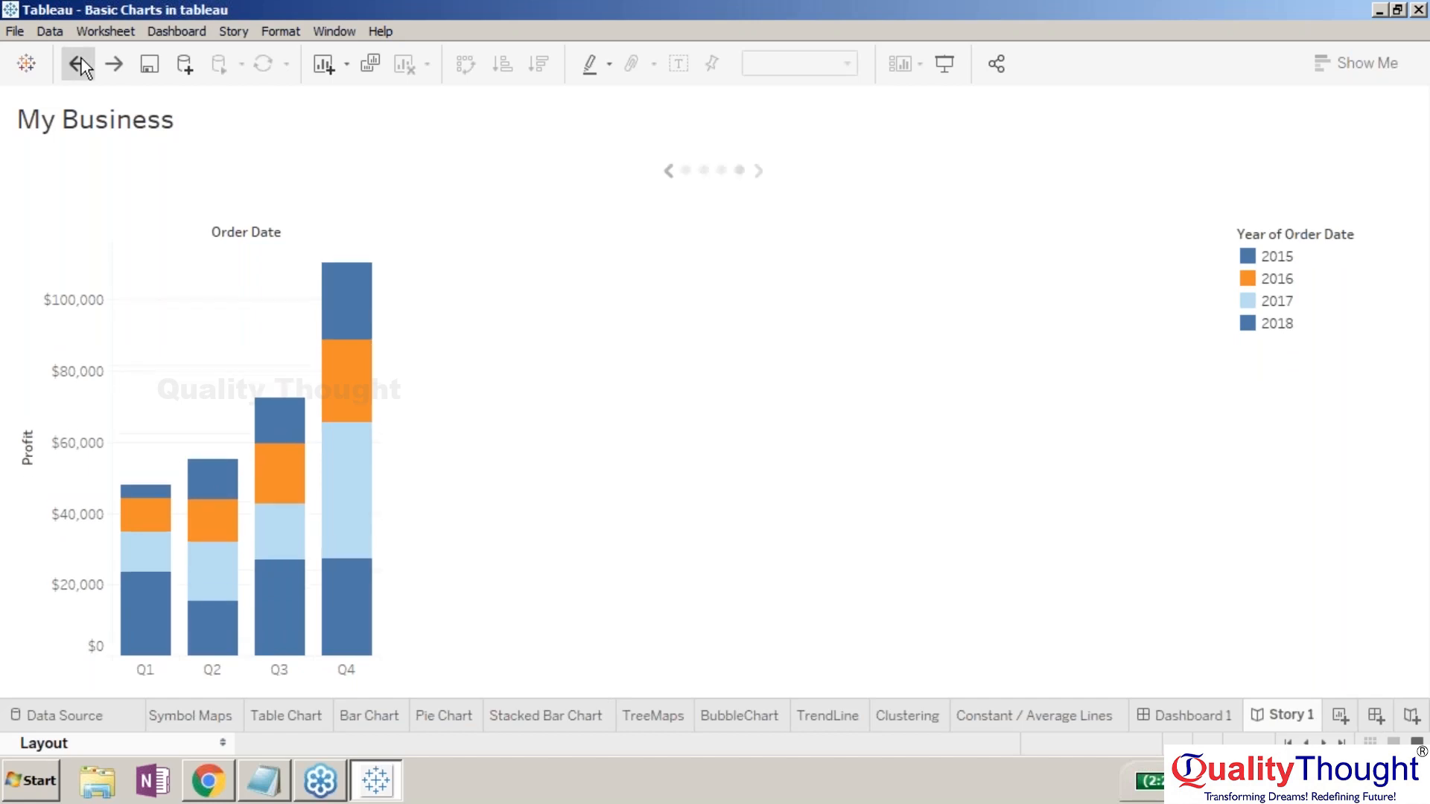
click(78, 63)
click(78, 63)
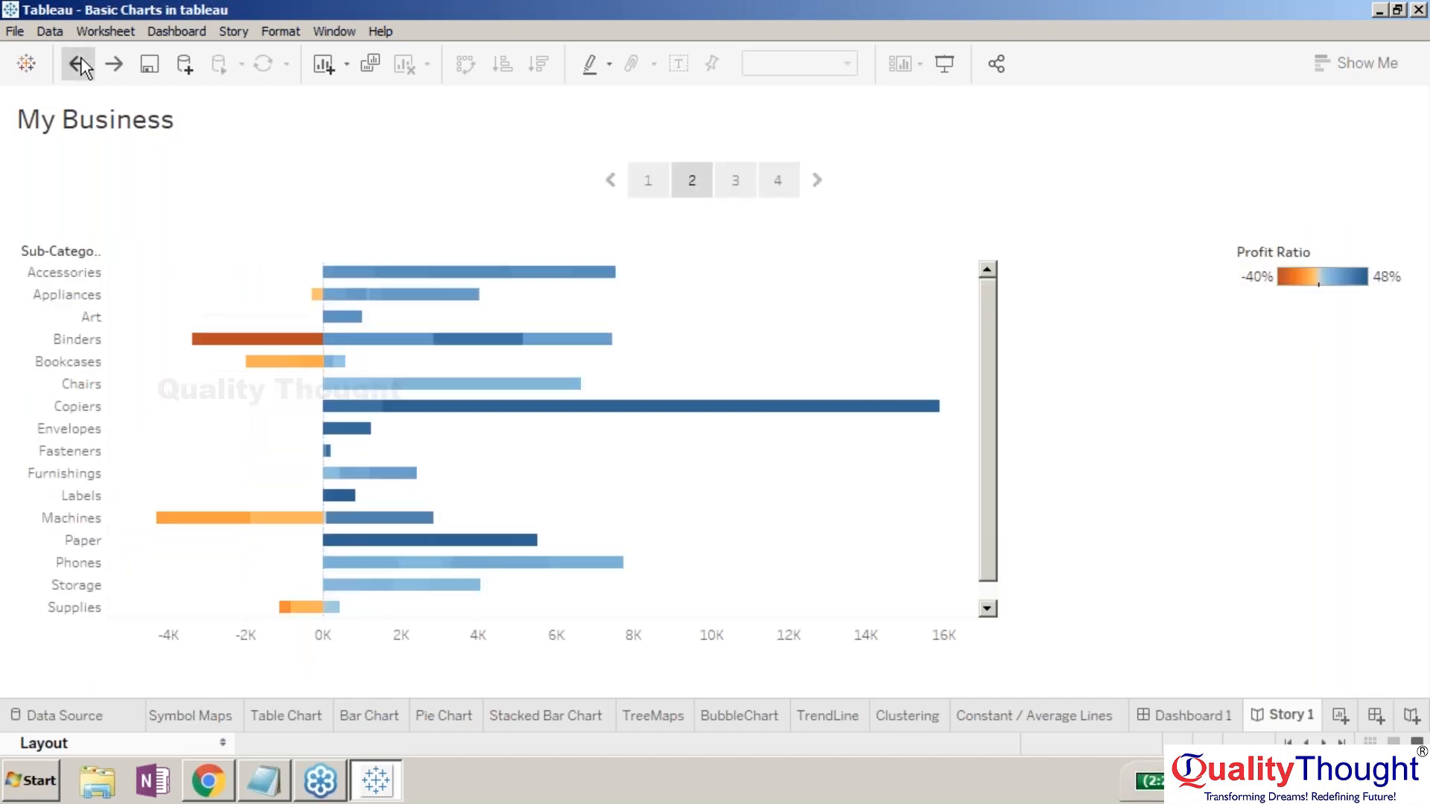
click(114, 63)
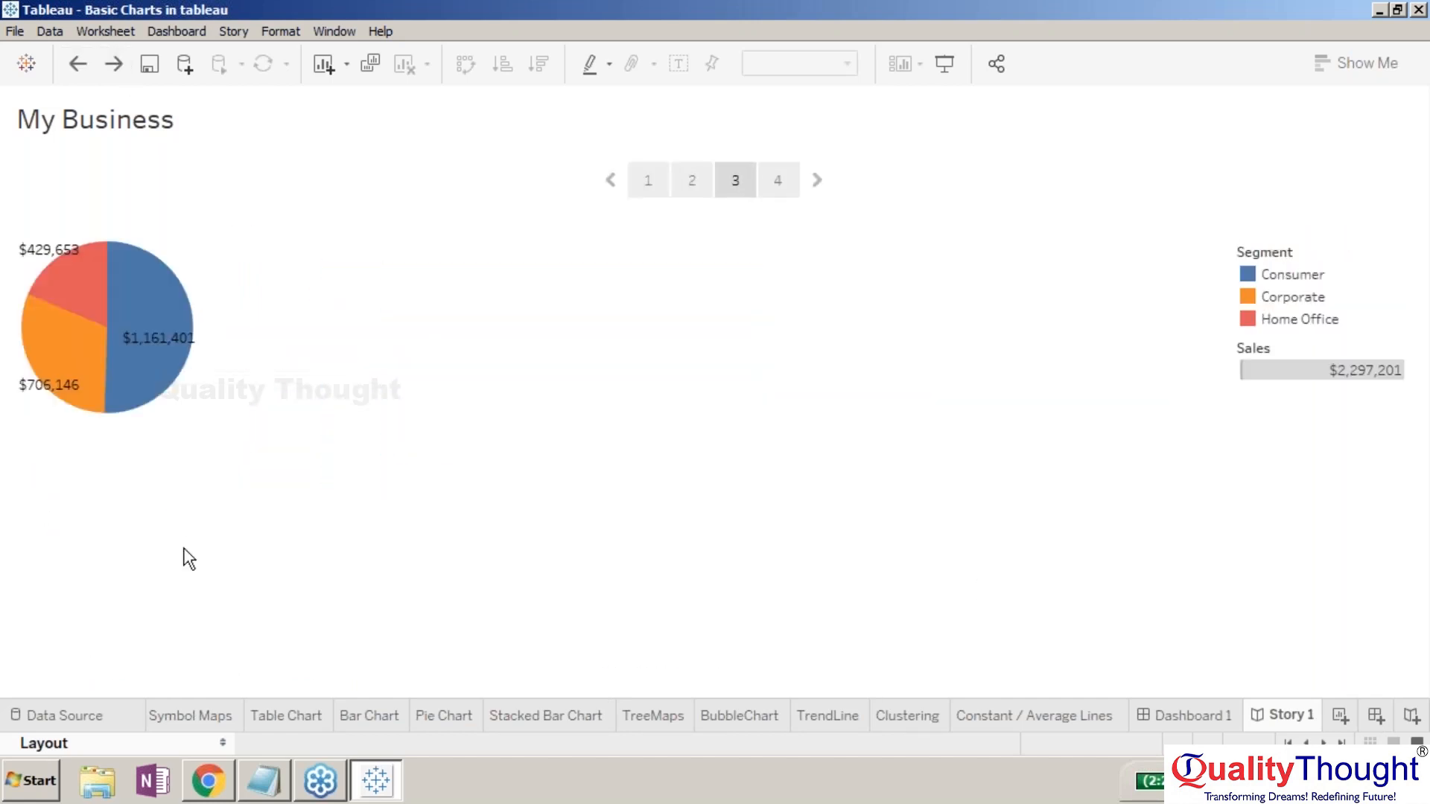
- Expand the side panel and add Symbol Maps from the Story sheet list as a new point
click(222, 743)
click(30, 106)
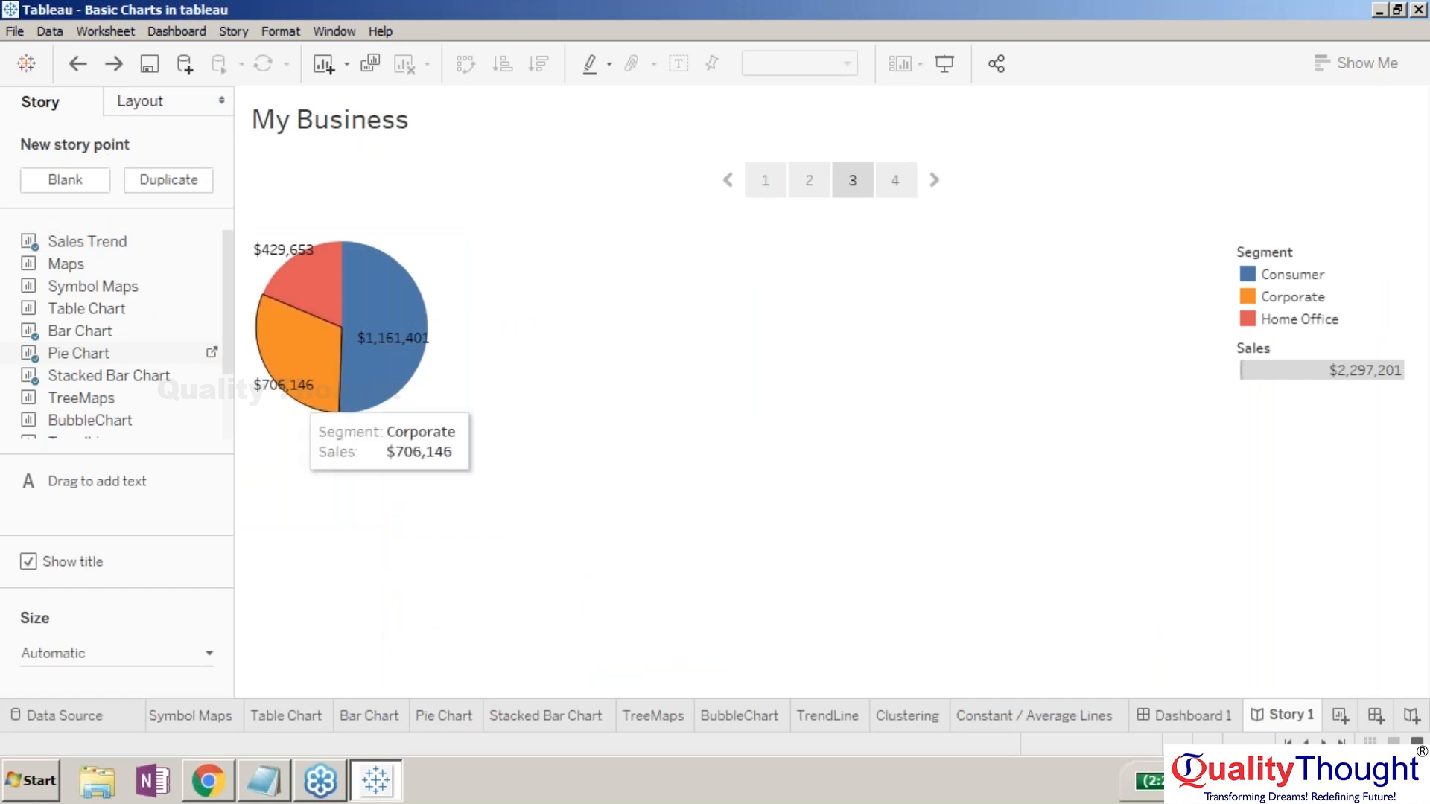
mouse_move(212, 348)
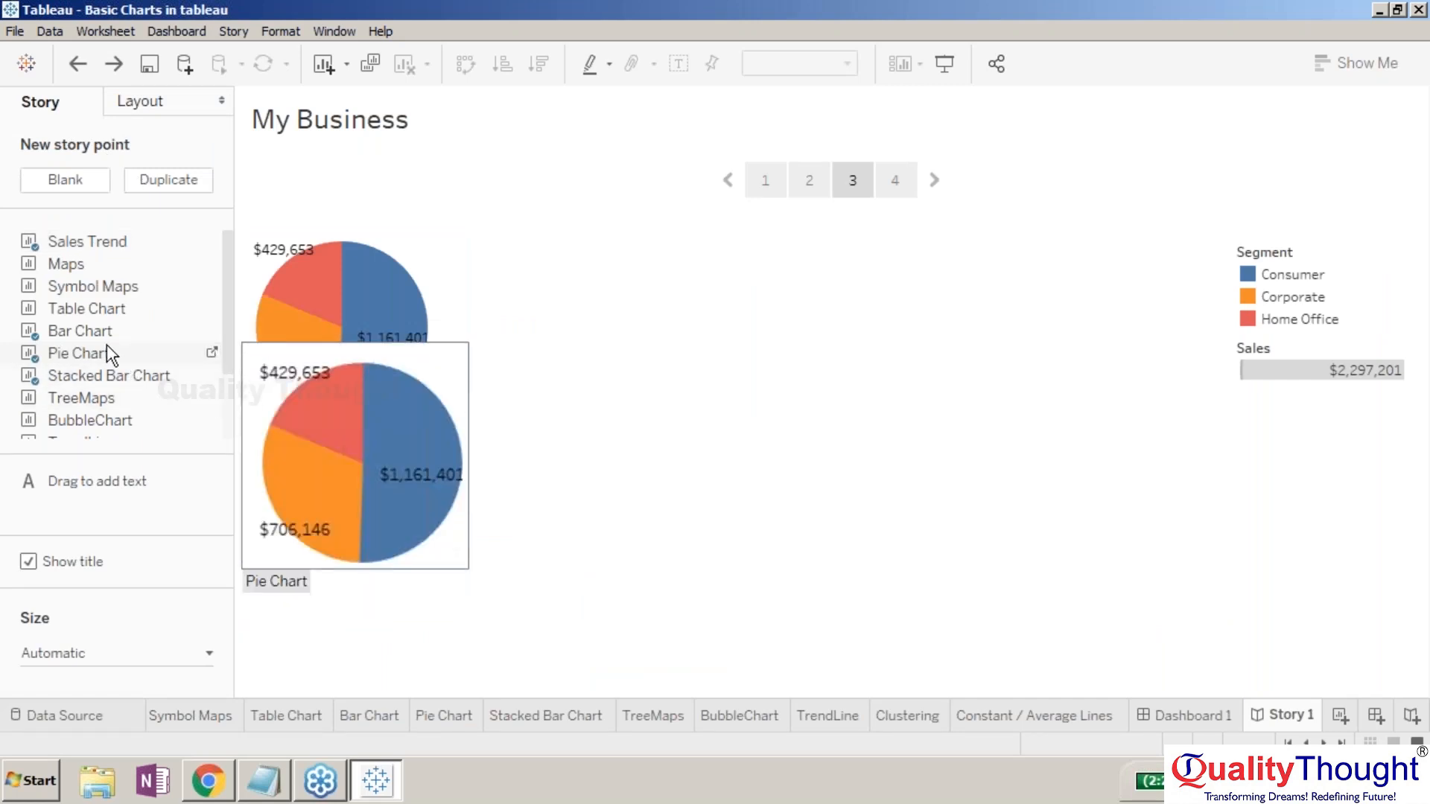
mouse_move(137, 296)
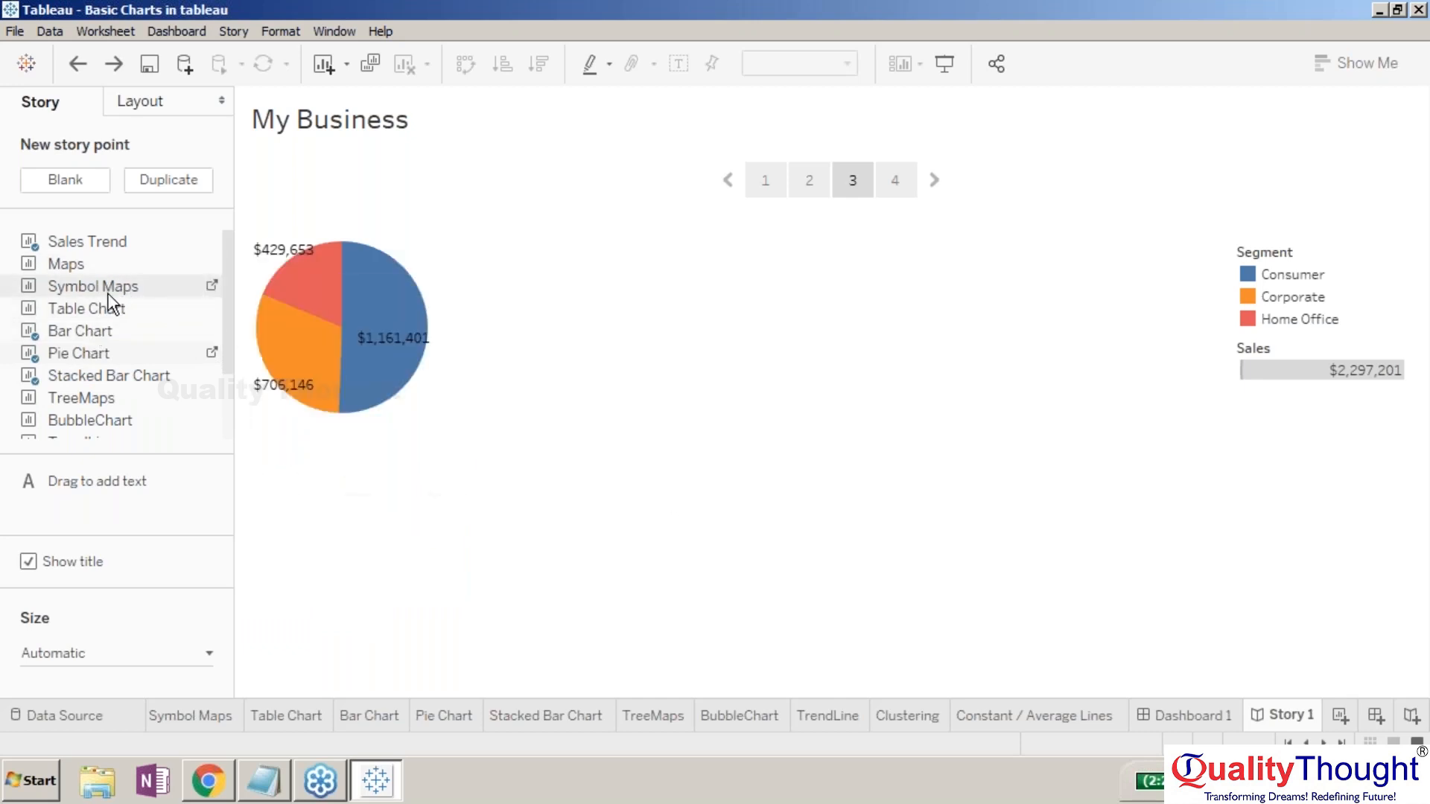
double_click(108, 293)
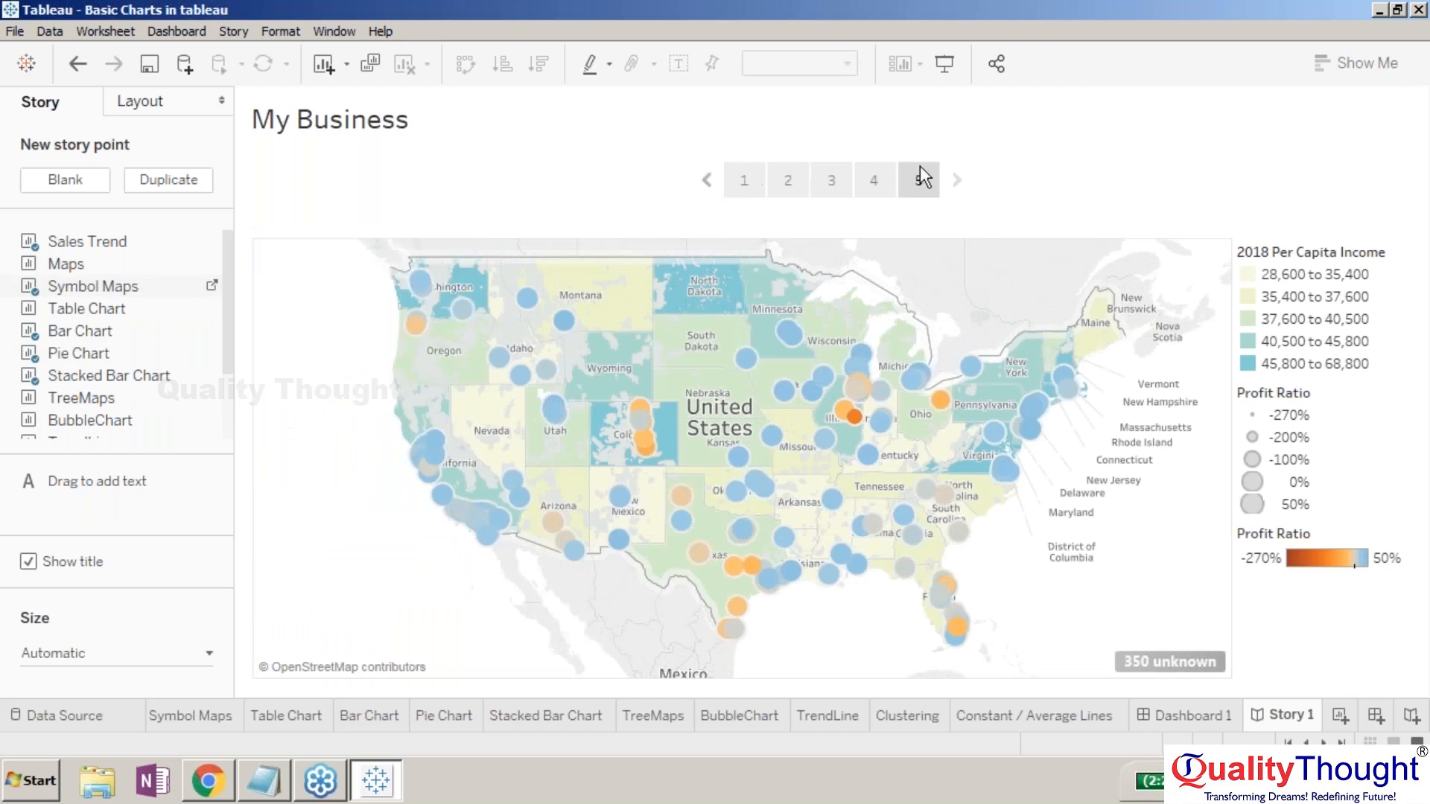
- Switch the navigator layout to Caption boxes and open the fifth point's caption for editing
mouse_move(918, 181)
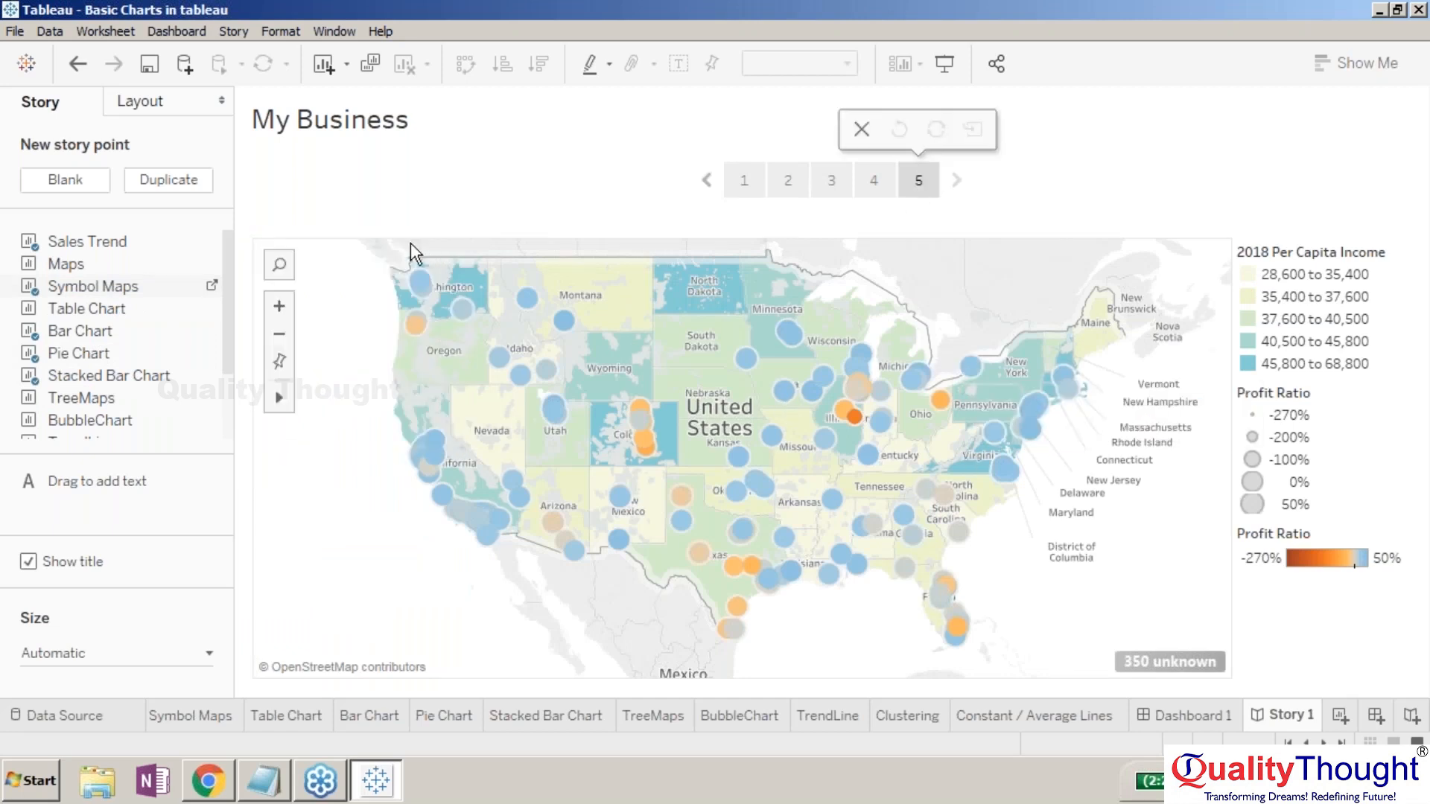
click(187, 104)
click(100, 180)
double_click(1155, 206)
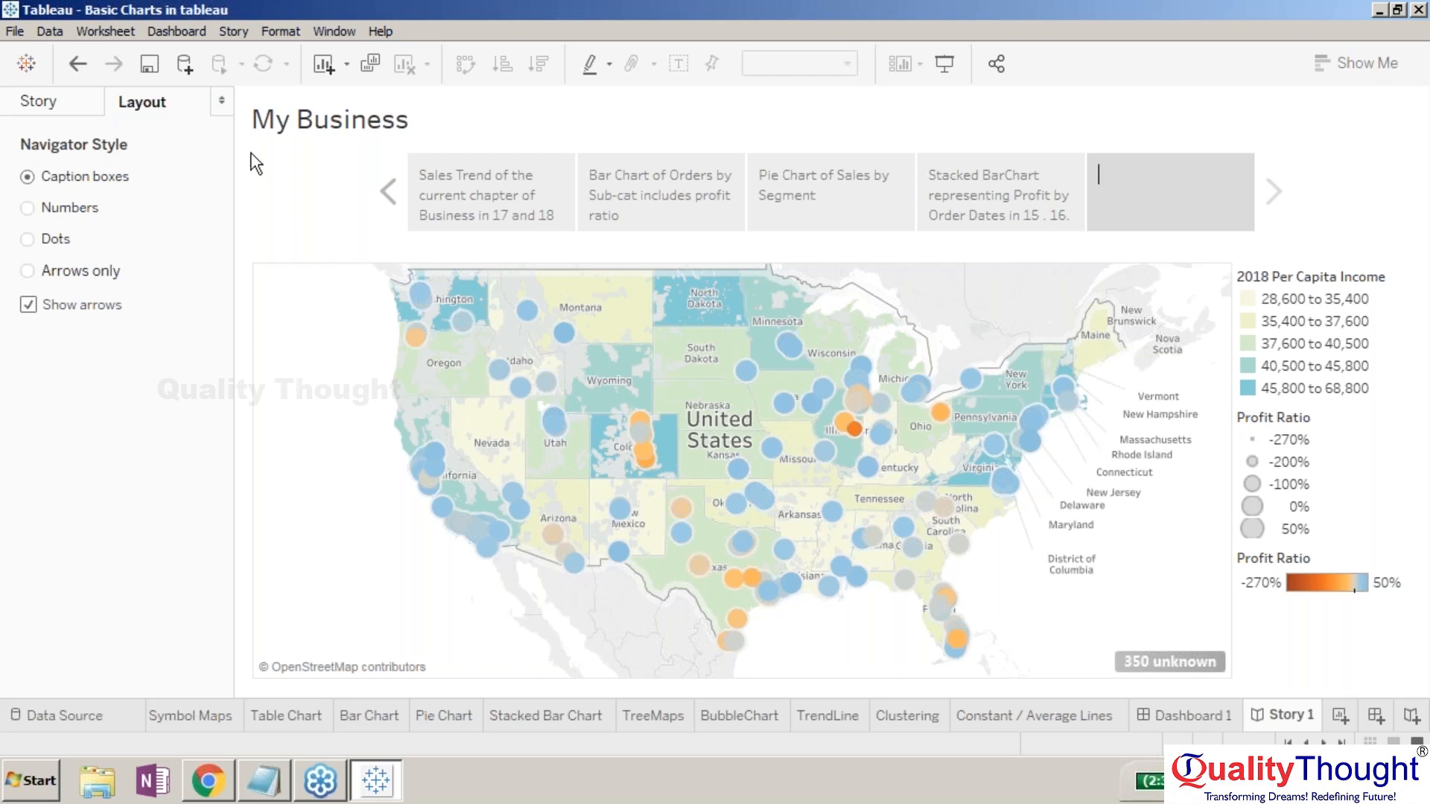
- Go back to the Story tab's sheet list and bring up the Story menu
click(82, 103)
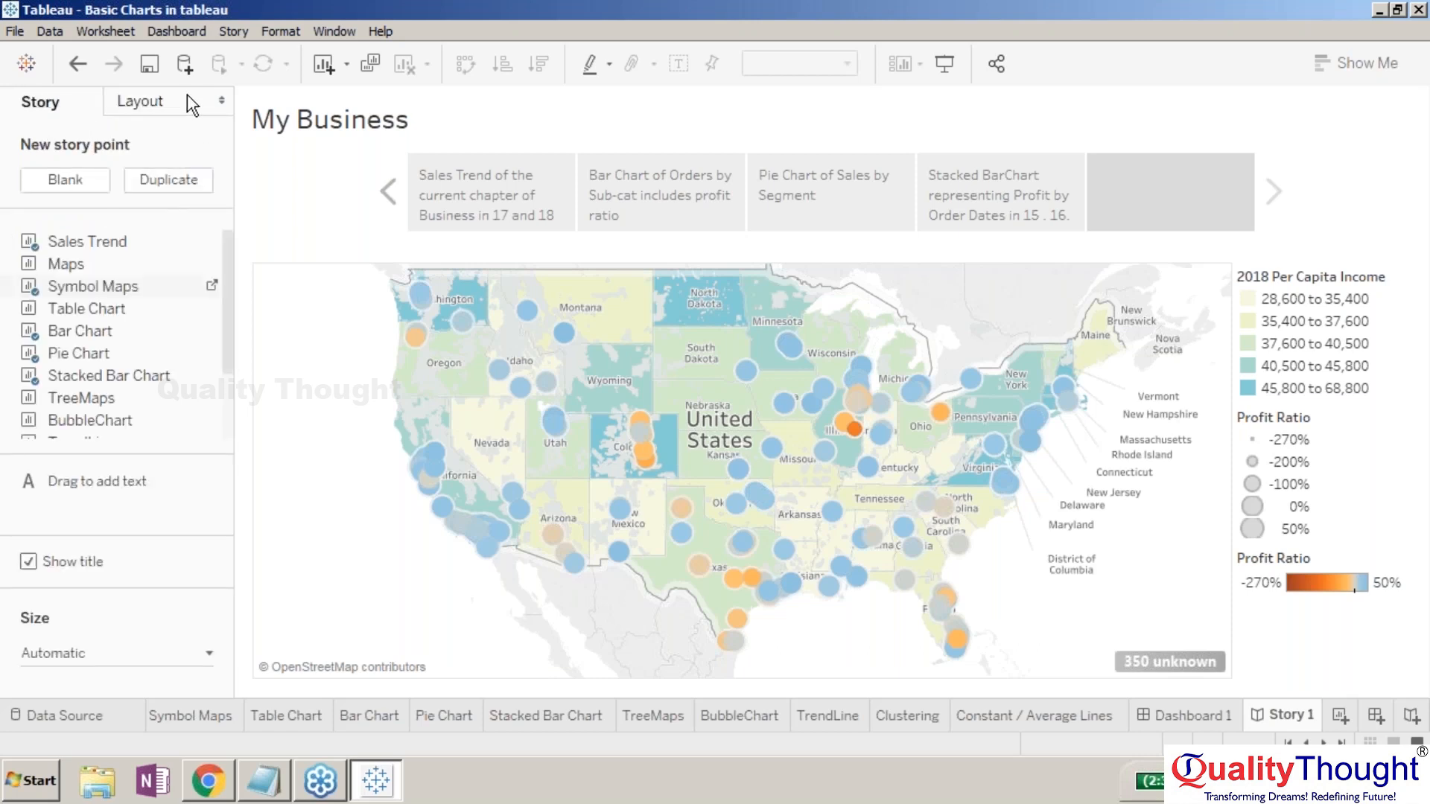
click(326, 30)
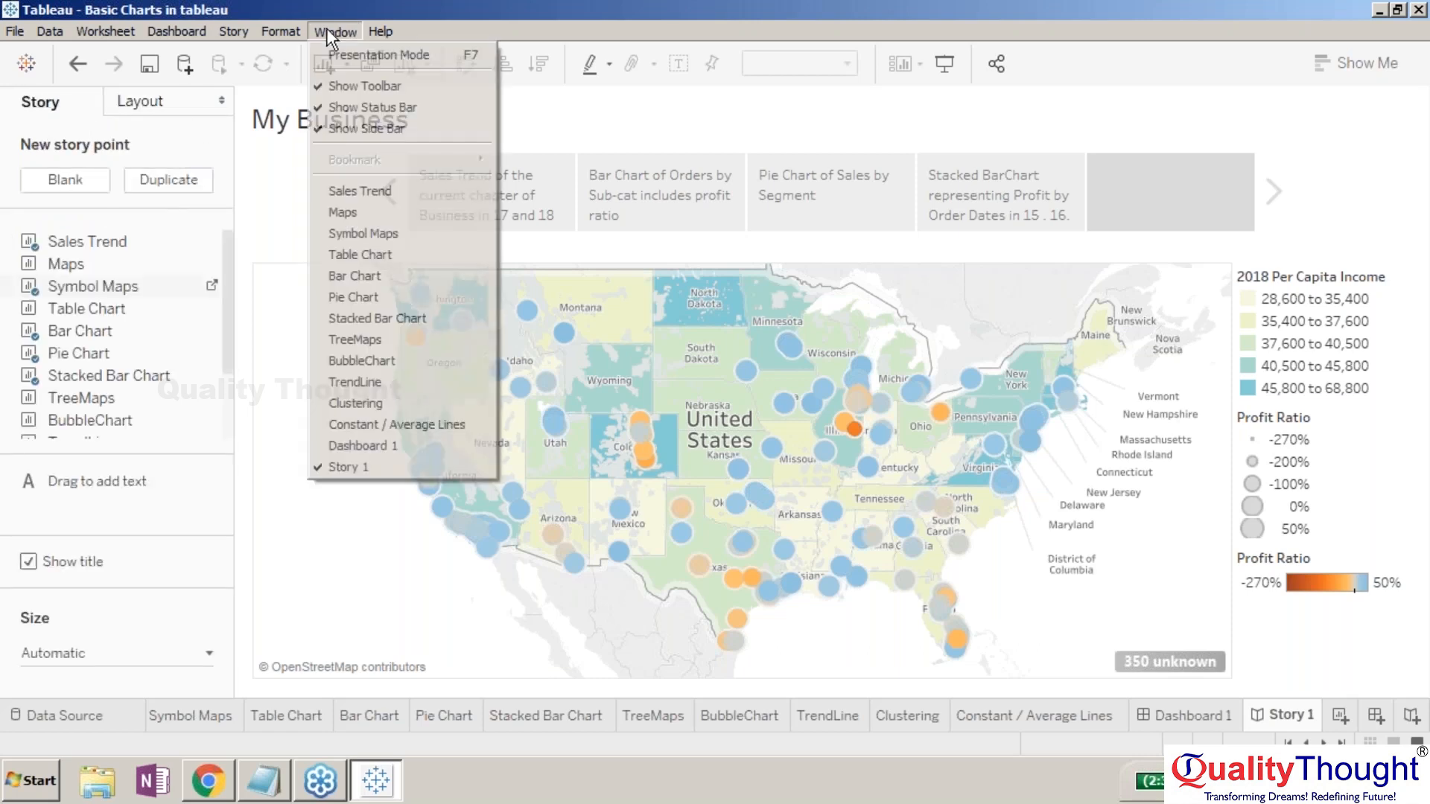
click(248, 30)
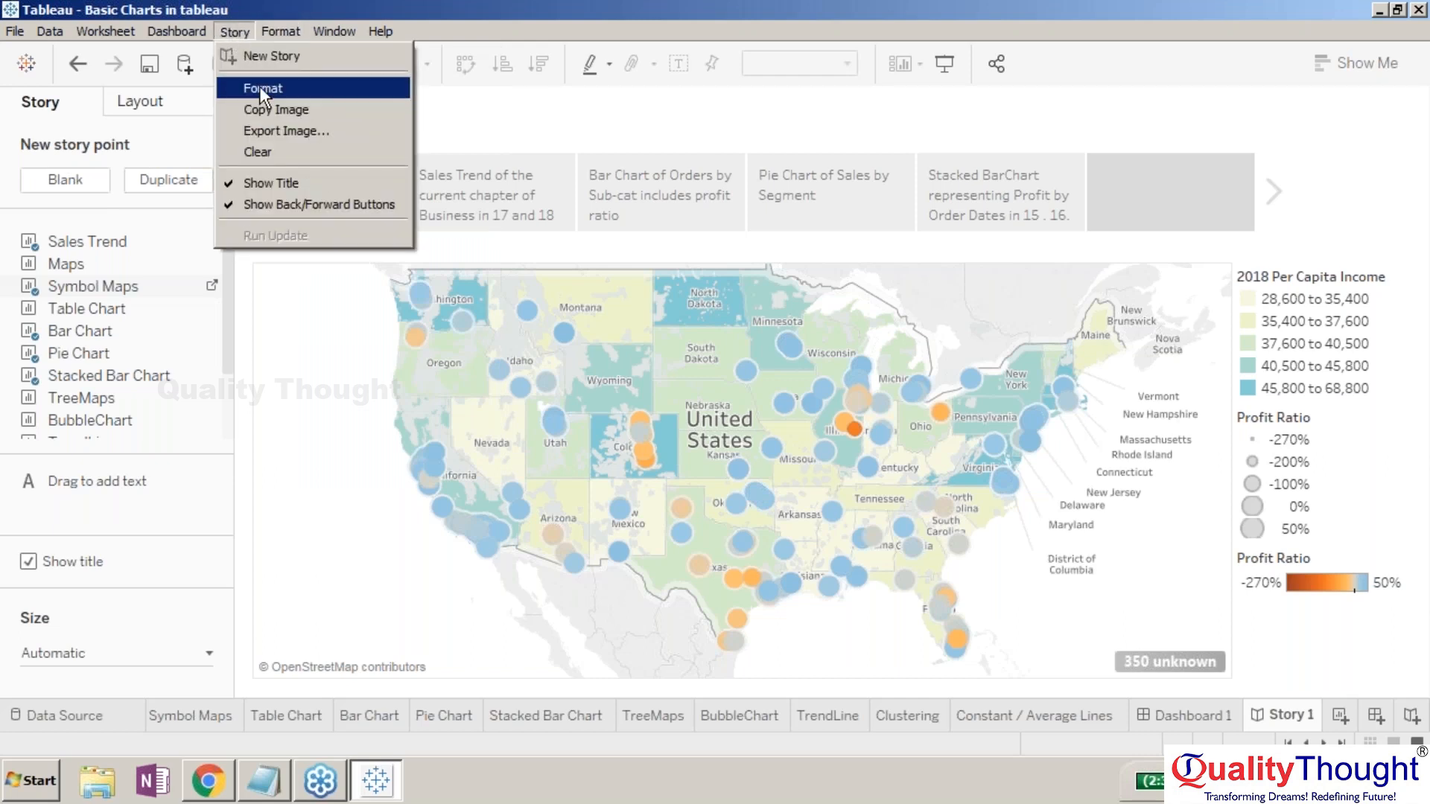
- Open Story > Format and scroll through the shading, title, navigator and text-object settings
click(261, 88)
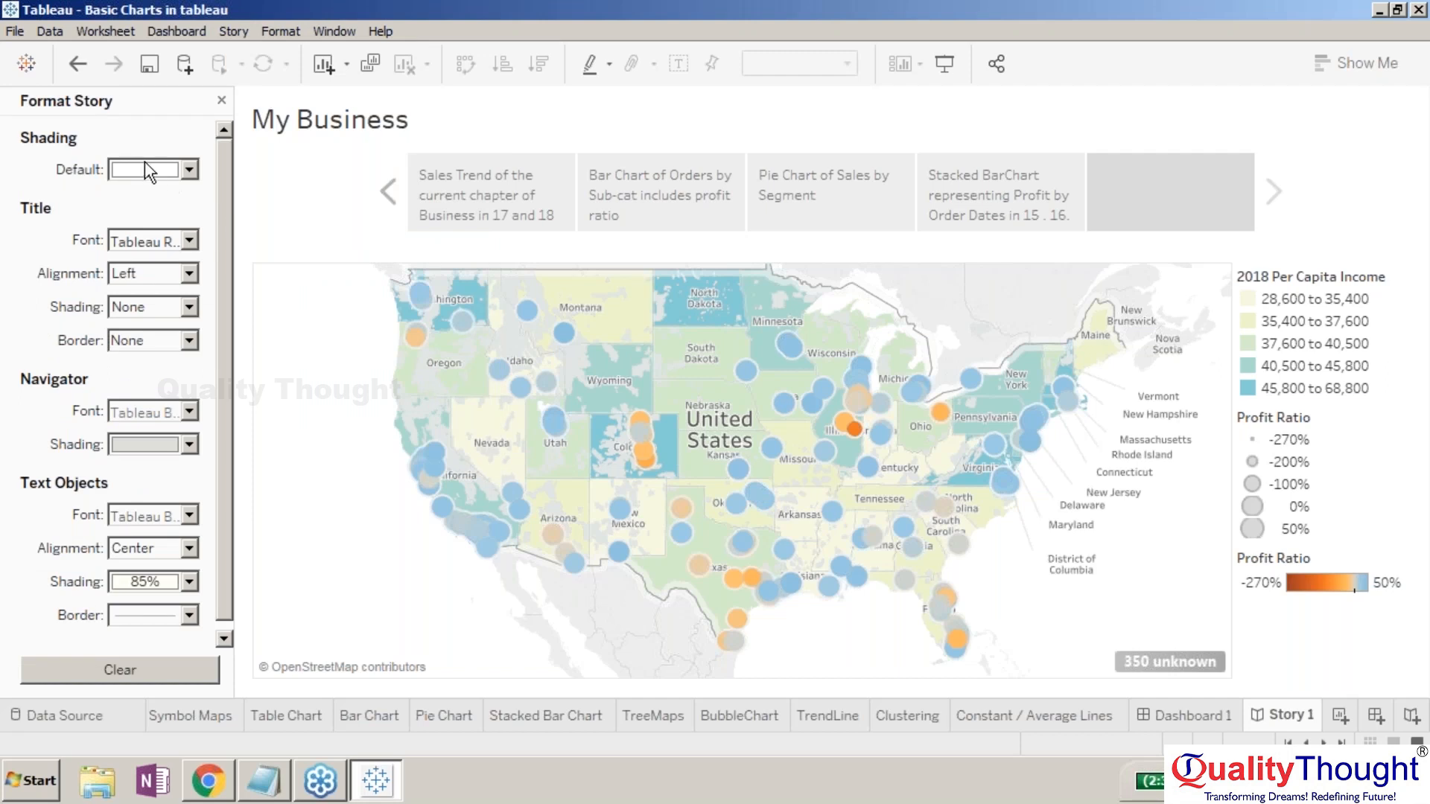
scroll(225, 173, down, 1)
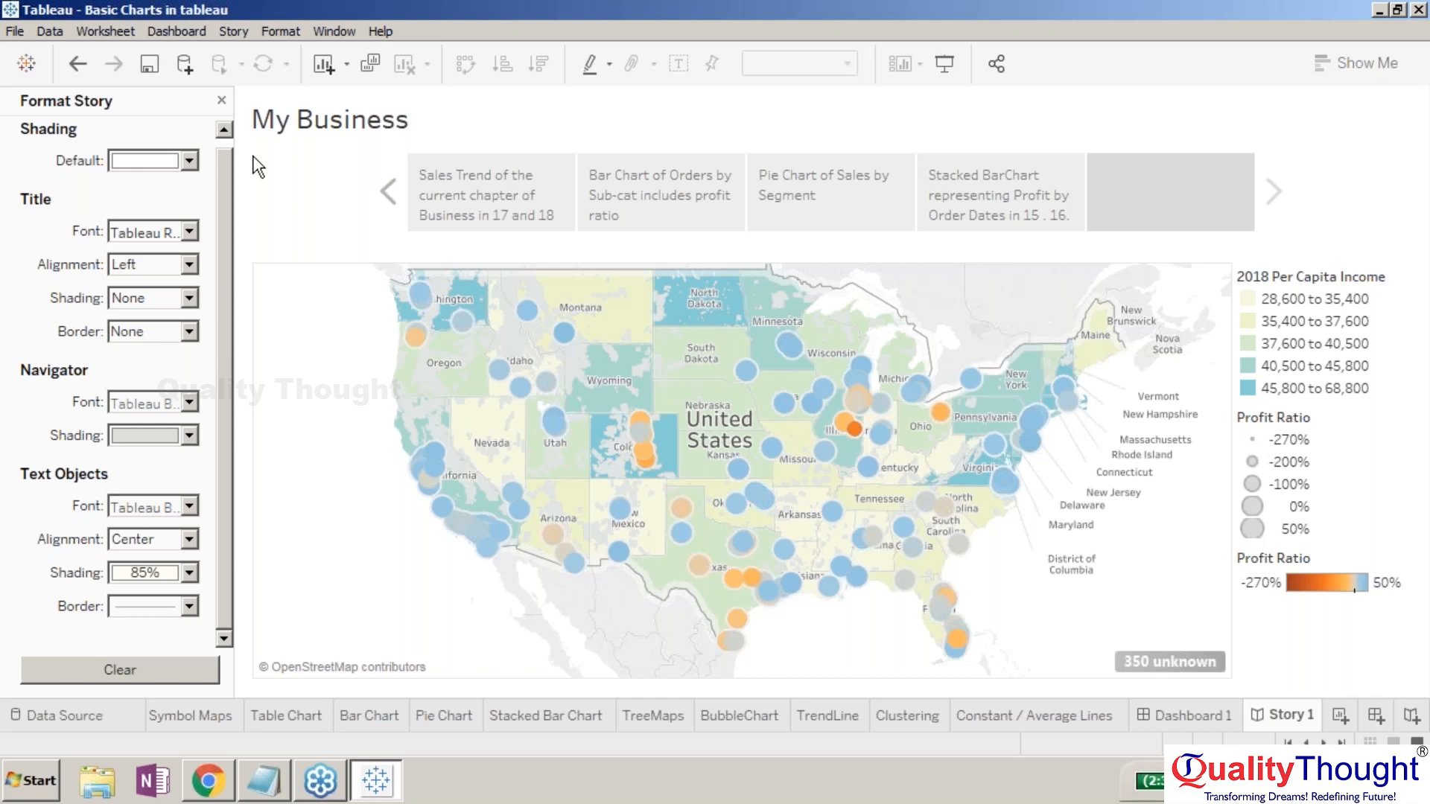
click(1123, 185)
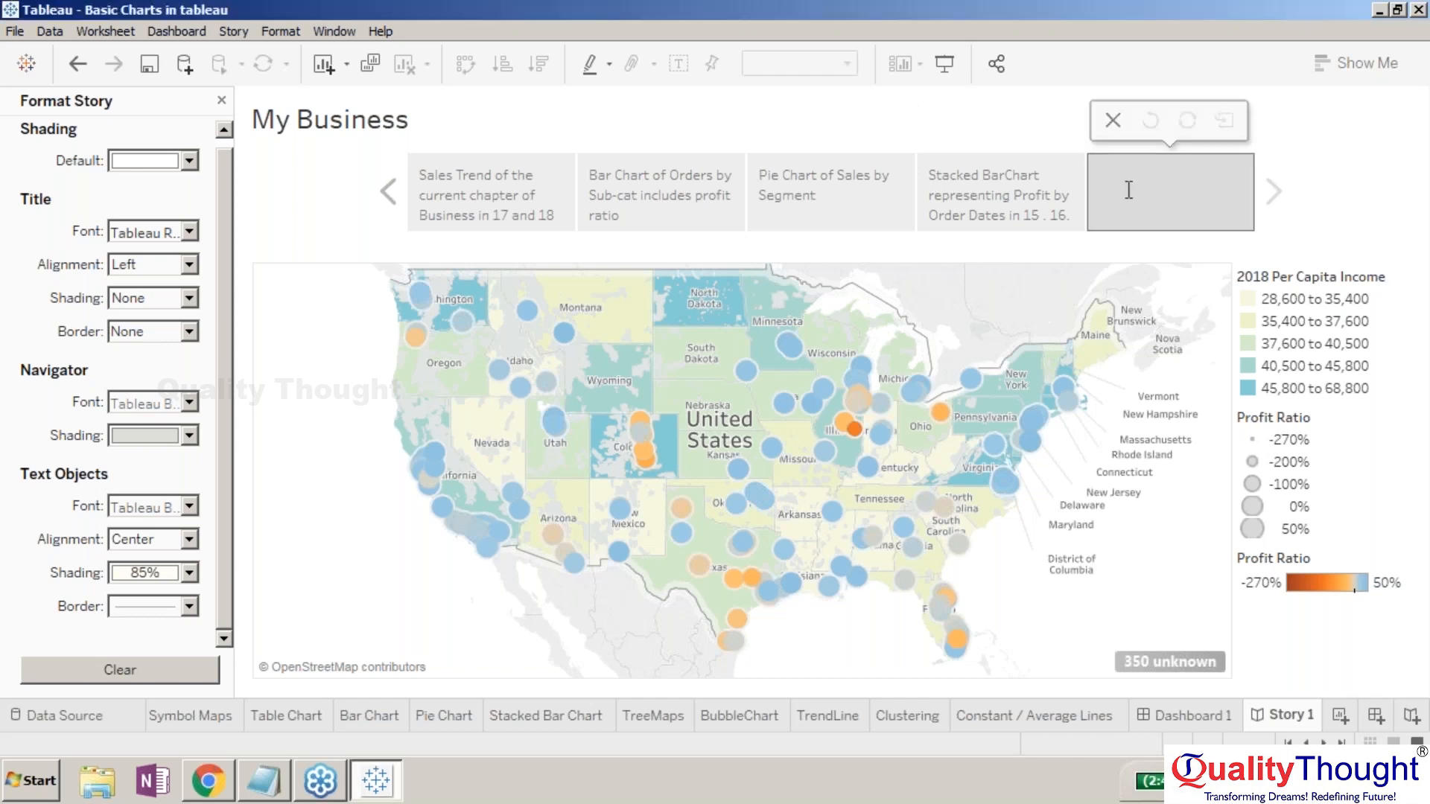
- Delete the empty fifth story point and close the Format Story pane
click(1113, 124)
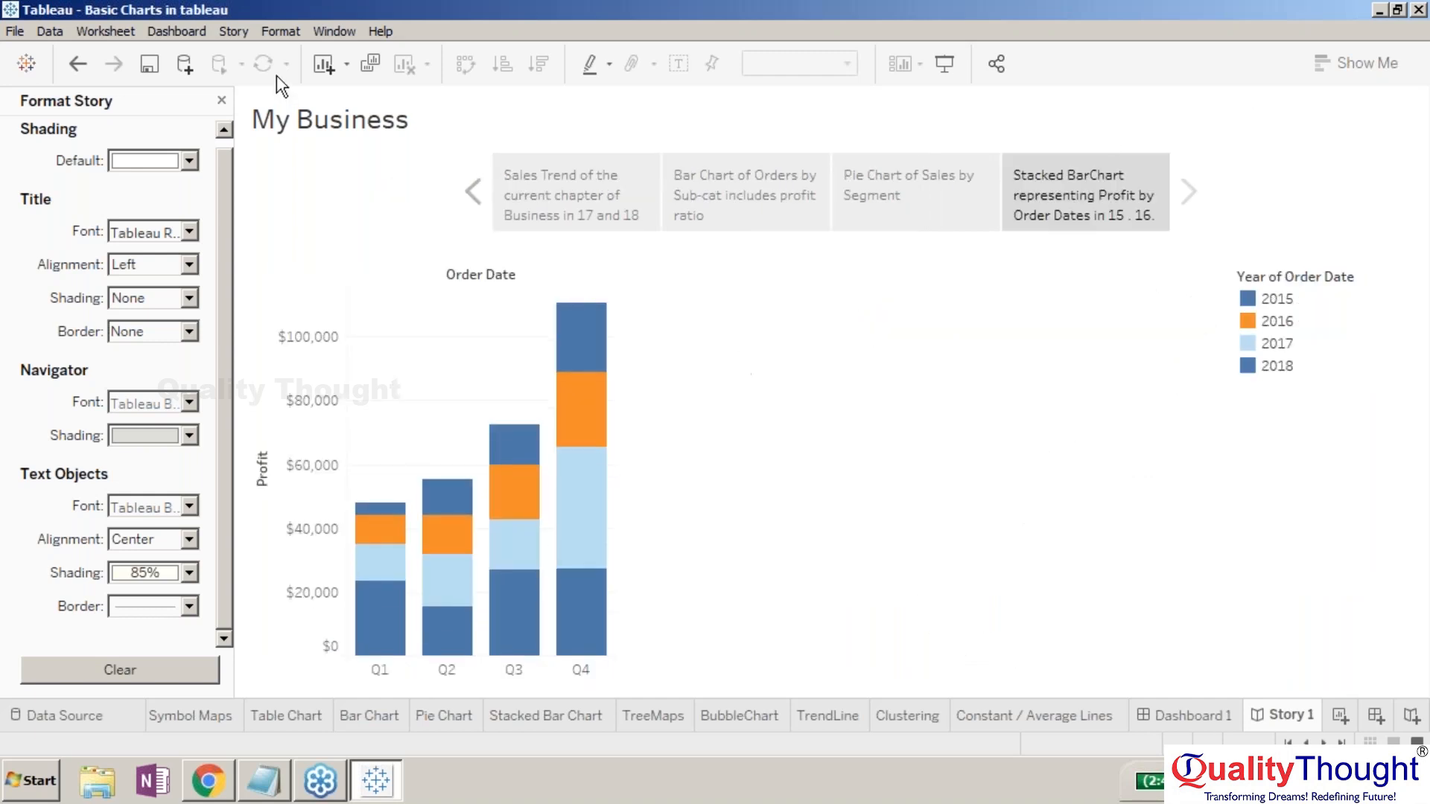
click(218, 99)
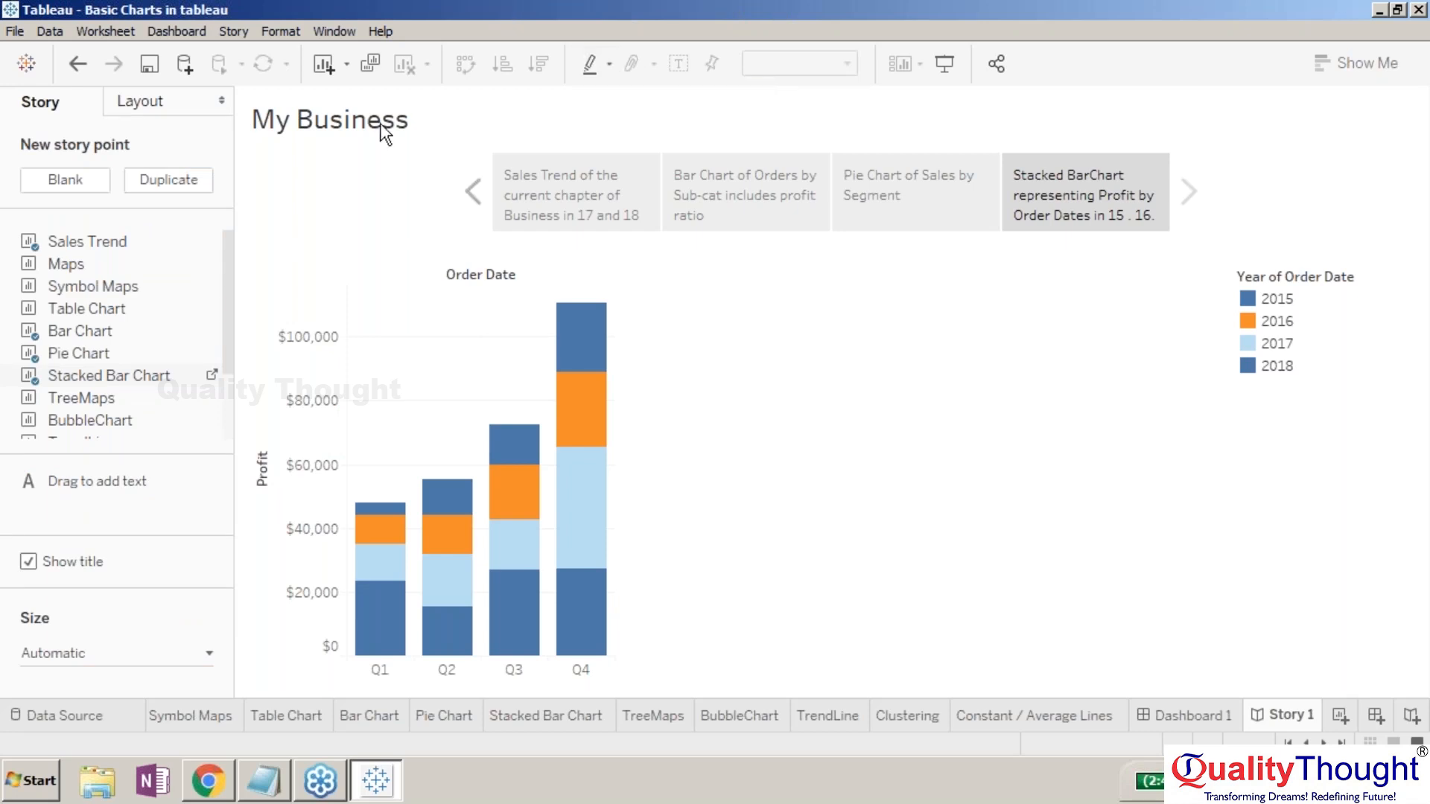
click(274, 32)
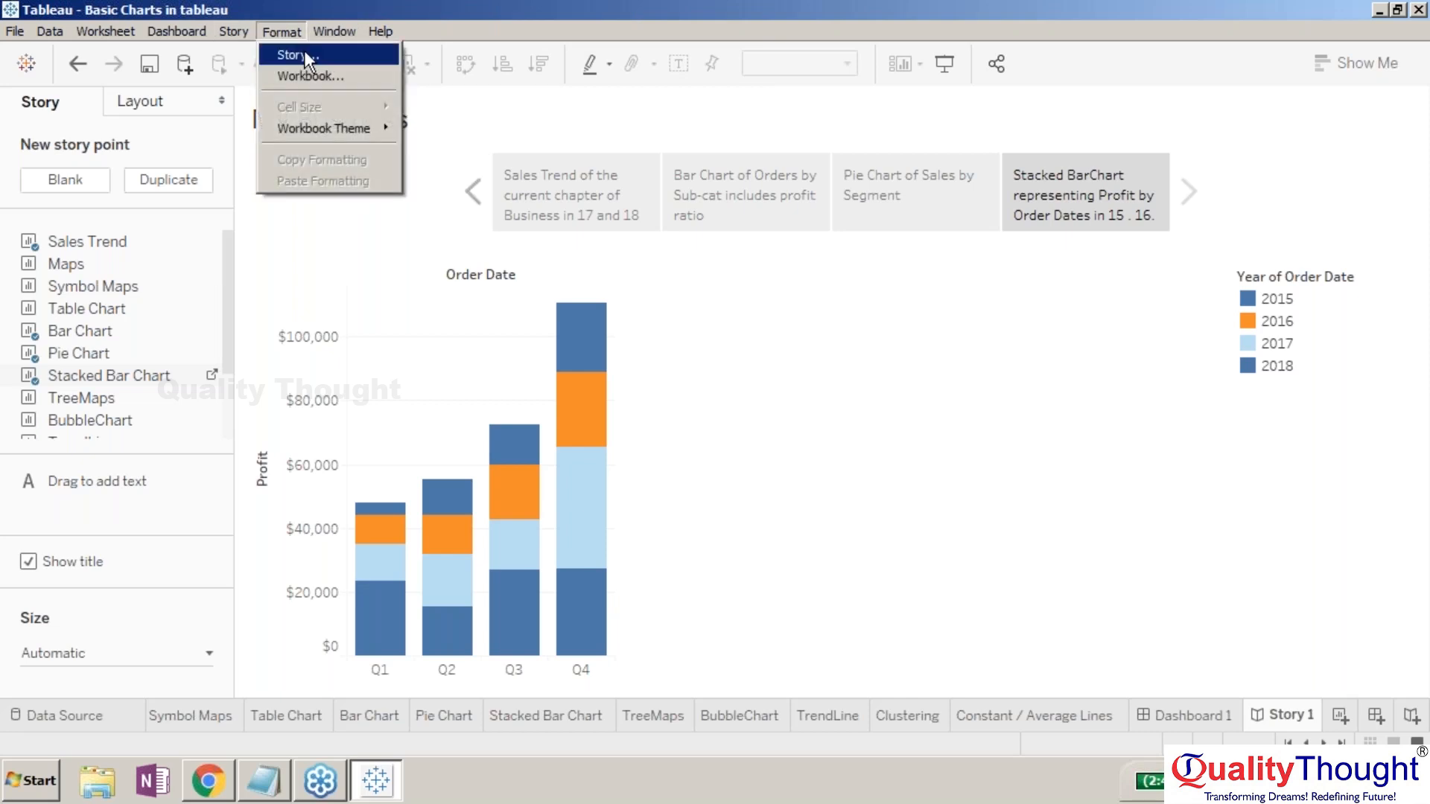
- Look through the Format menu's story and workbook formatting options, then dismiss them
click(304, 54)
click(264, 32)
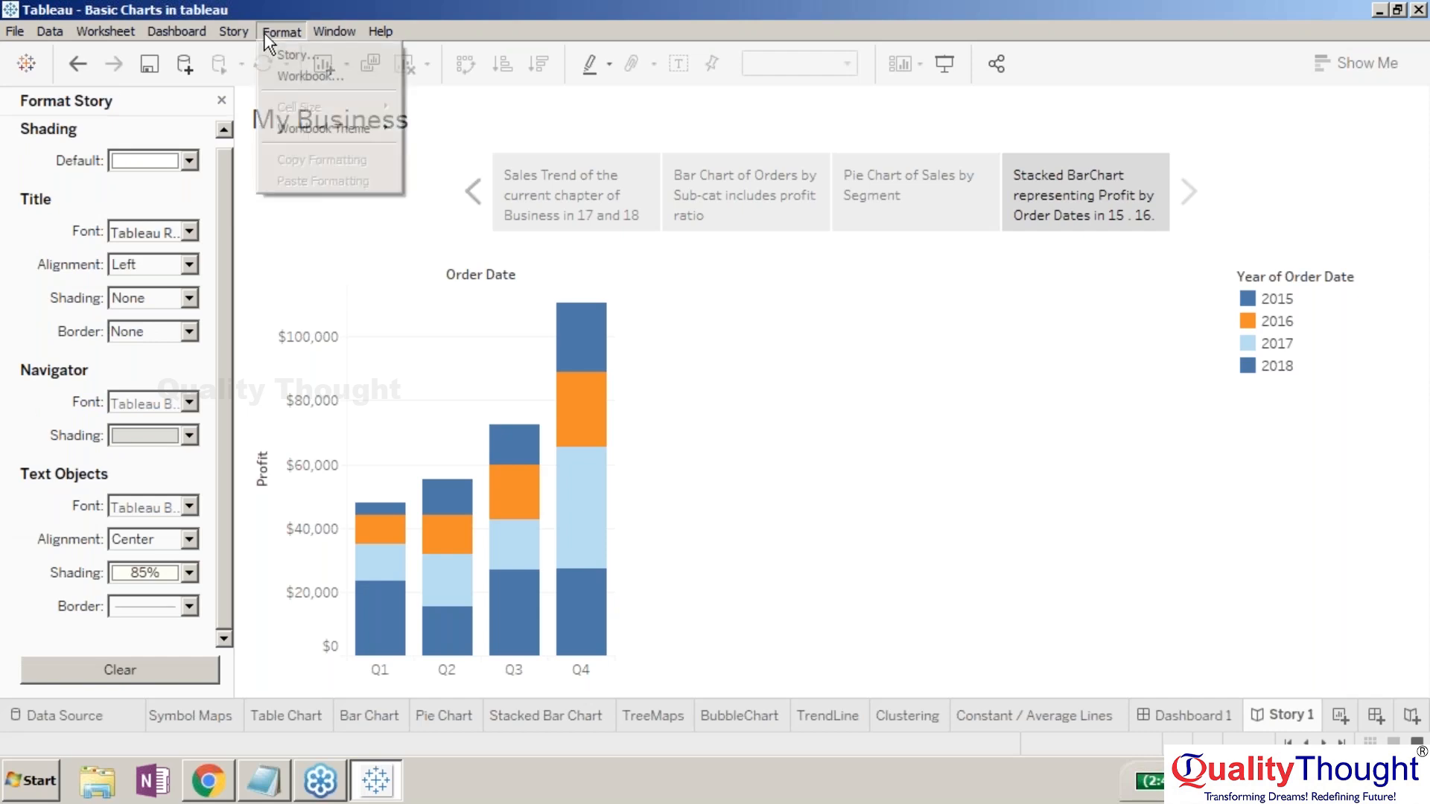
click(283, 74)
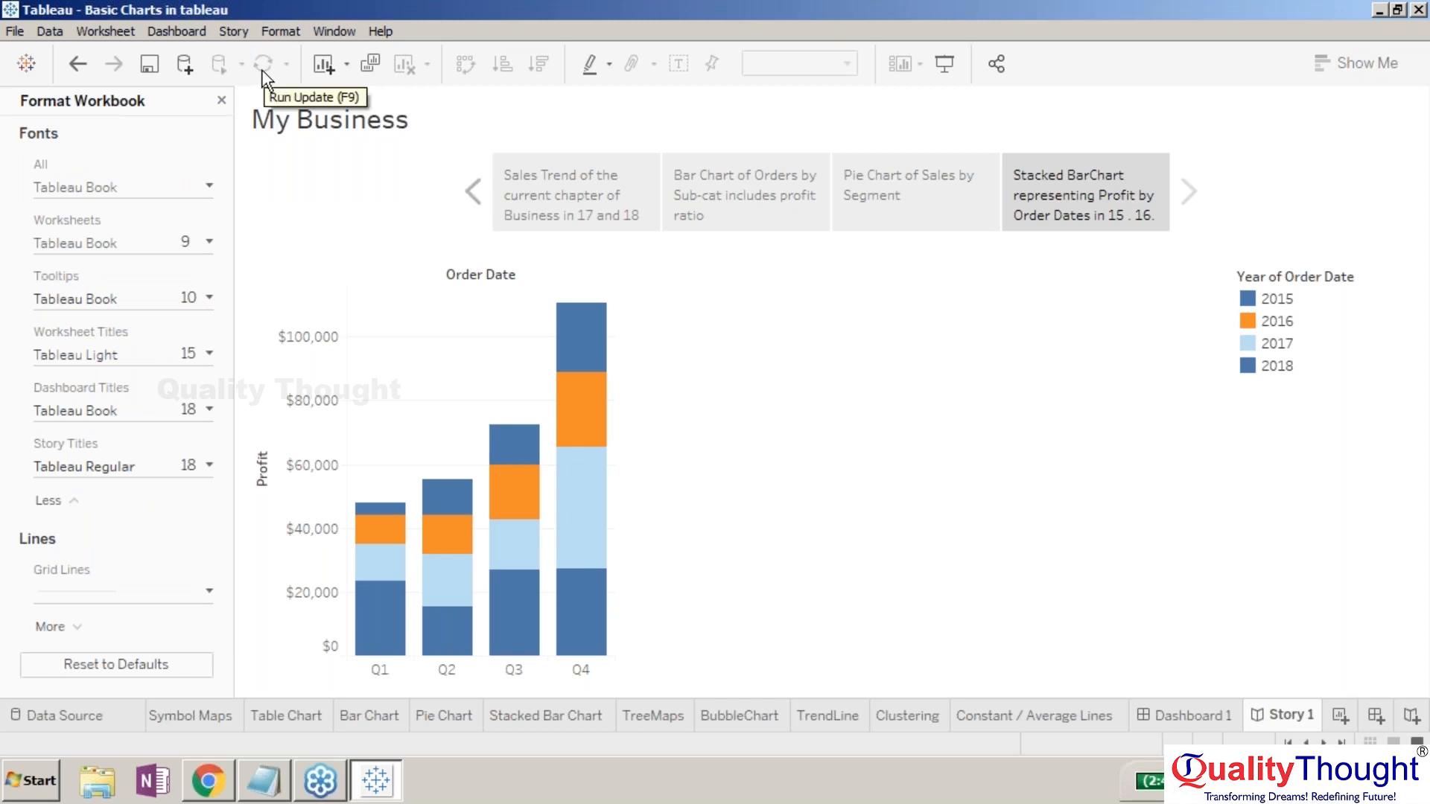
click(281, 33)
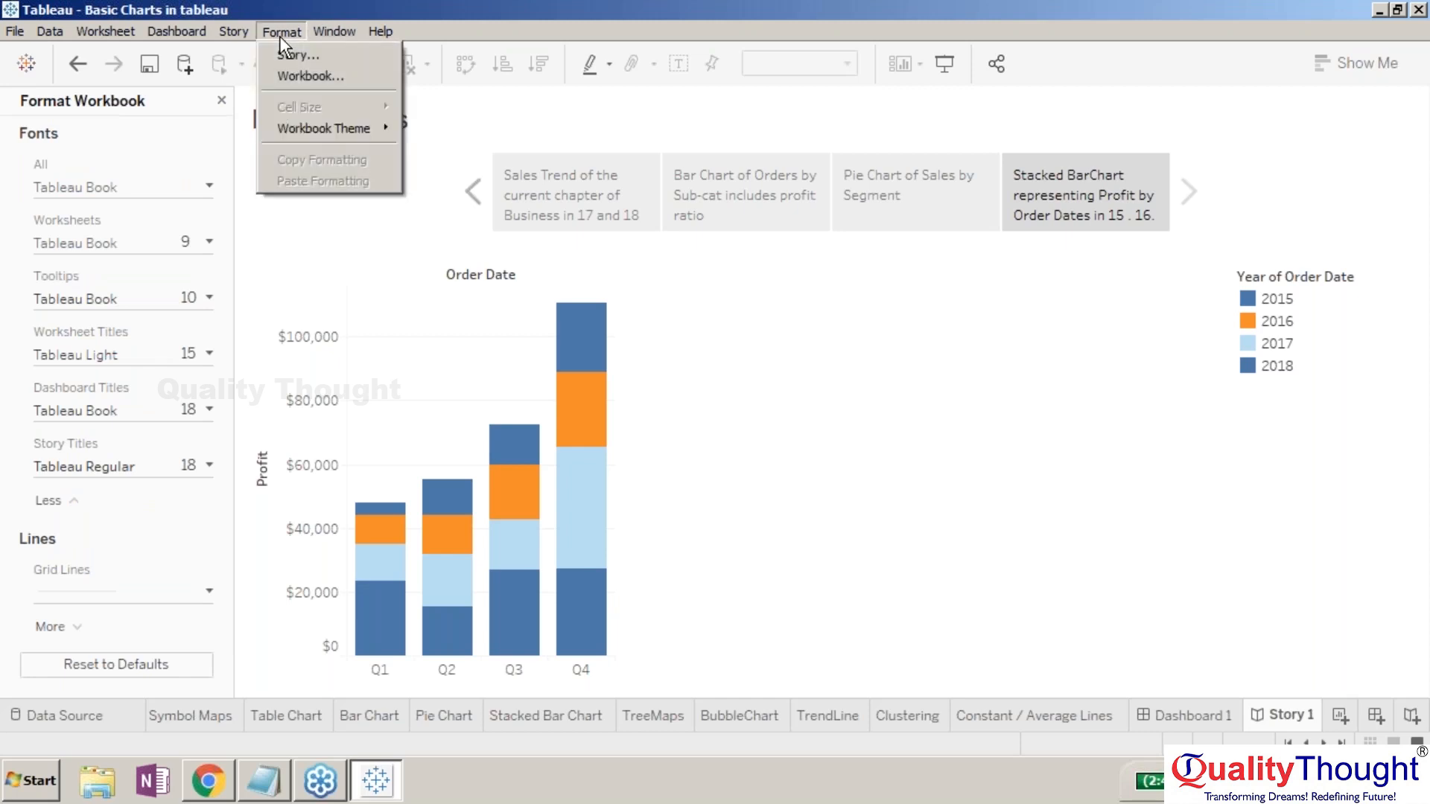
mouse_move(316, 127)
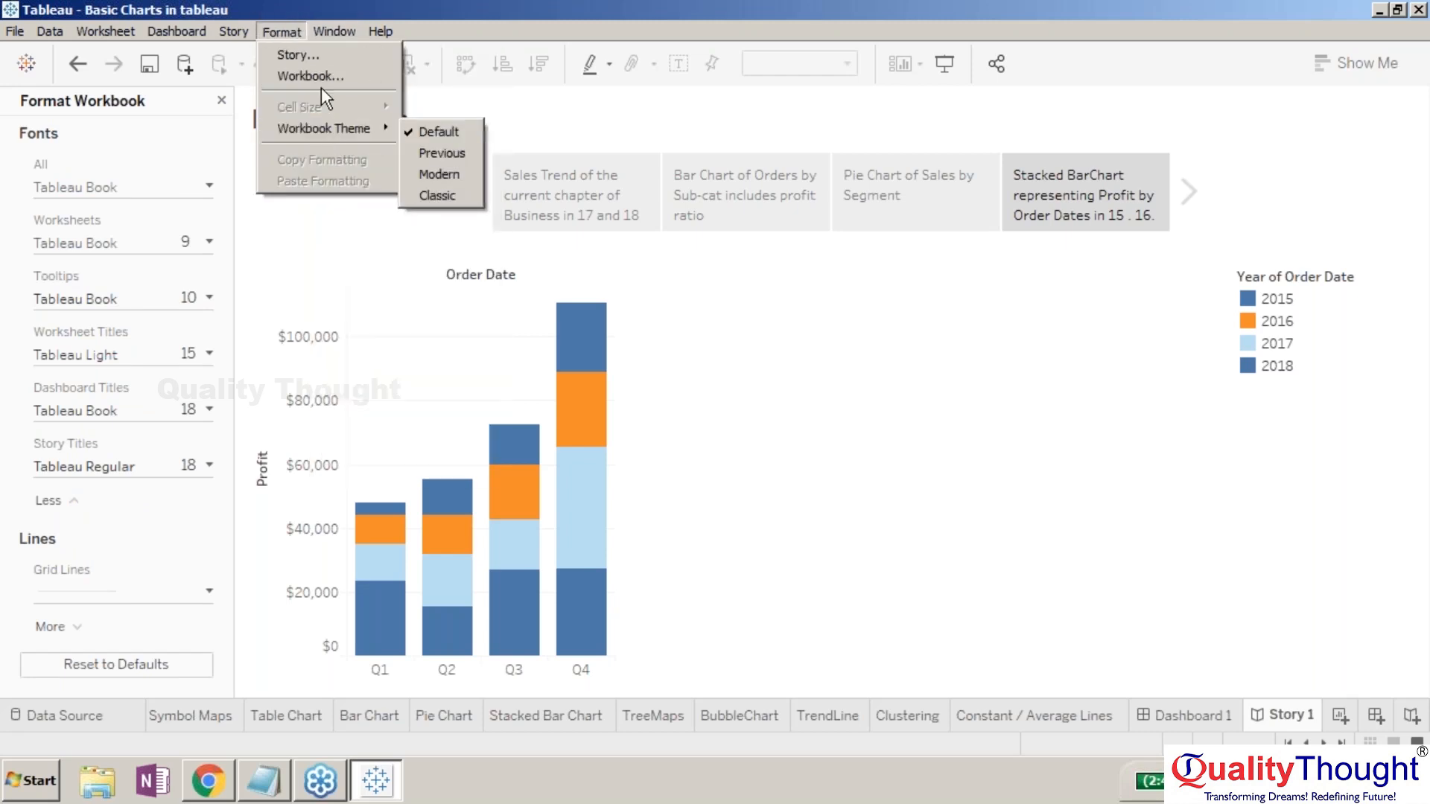
click(314, 6)
- Switch to the Maps worksheet of sales by US state from the Window menu
click(341, 38)
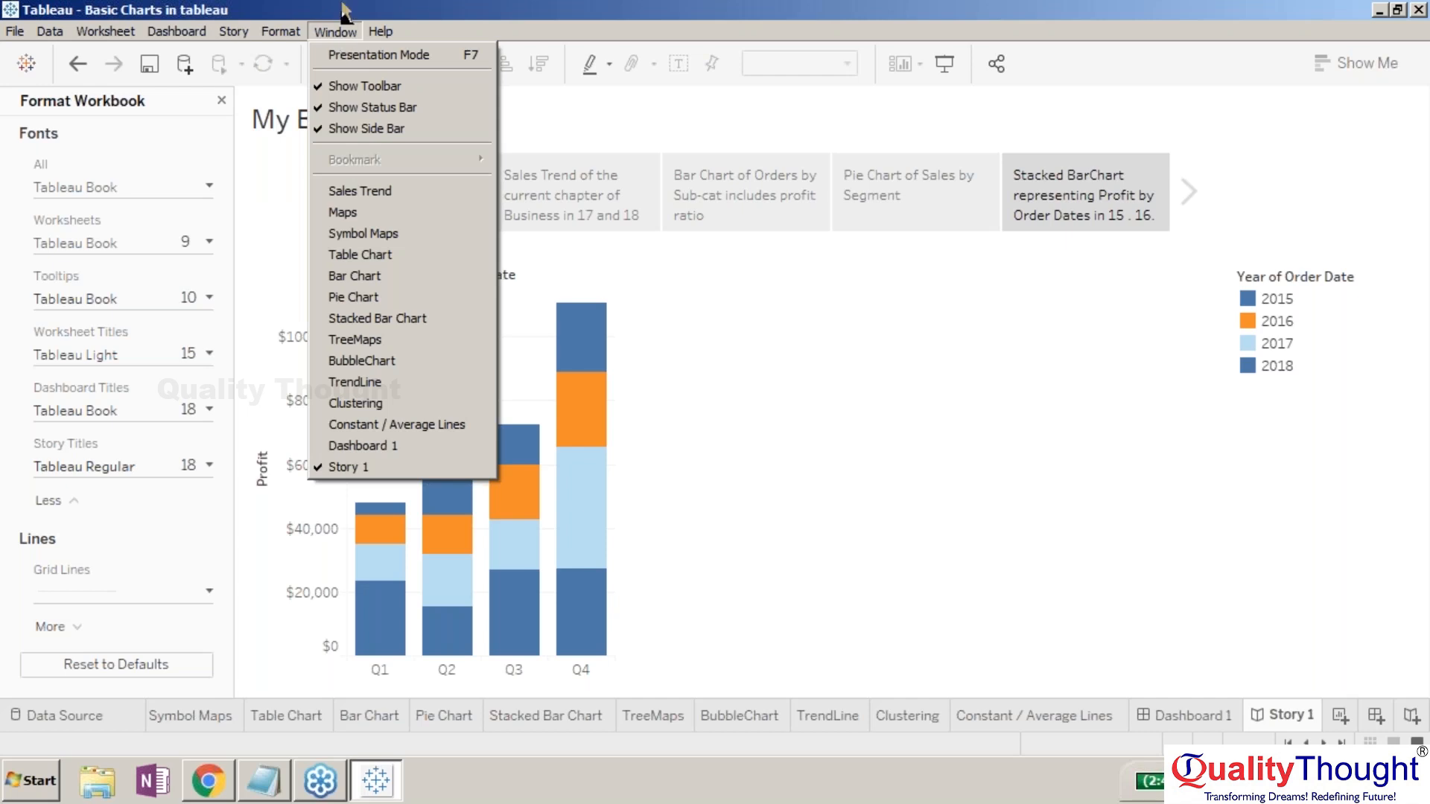
click(343, 7)
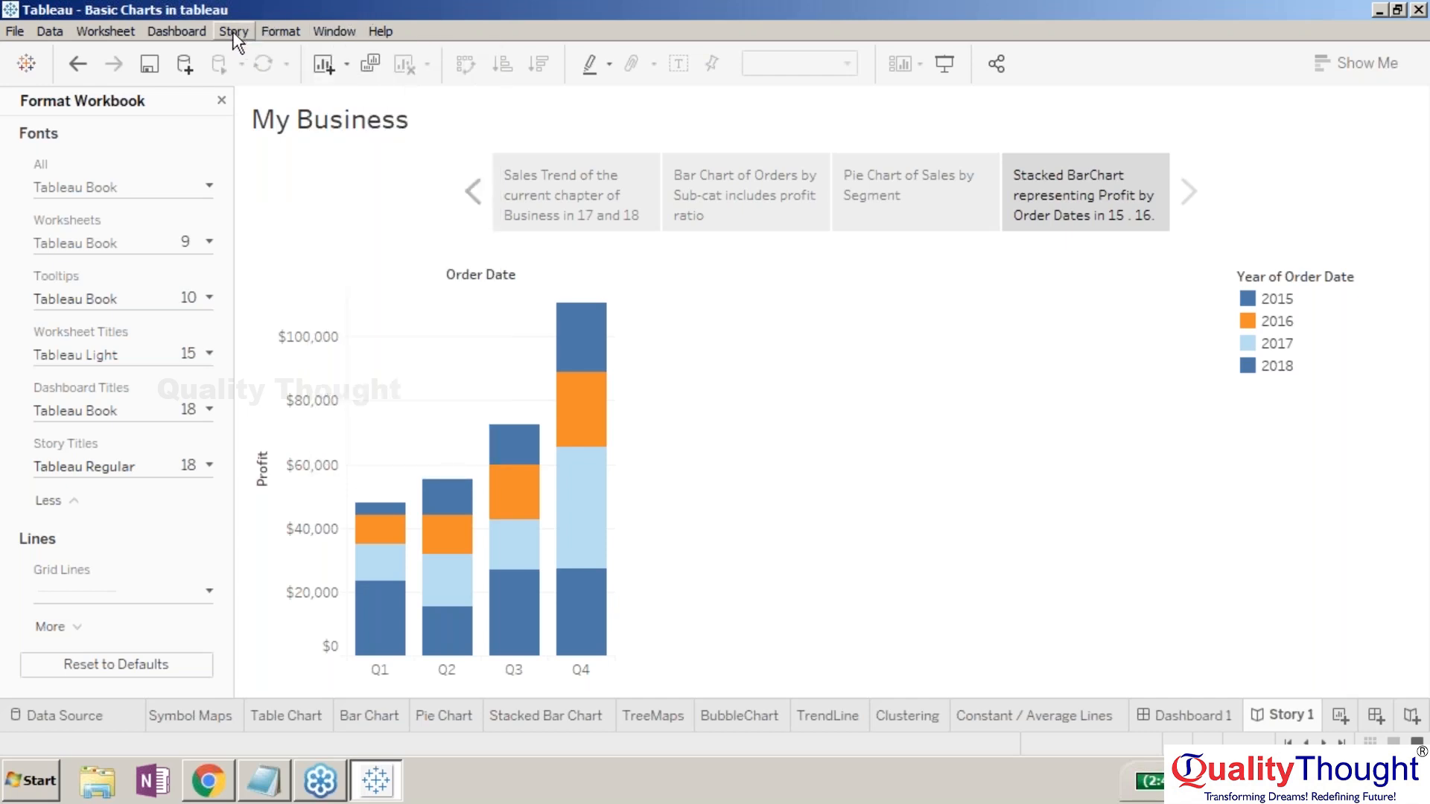
click(333, 31)
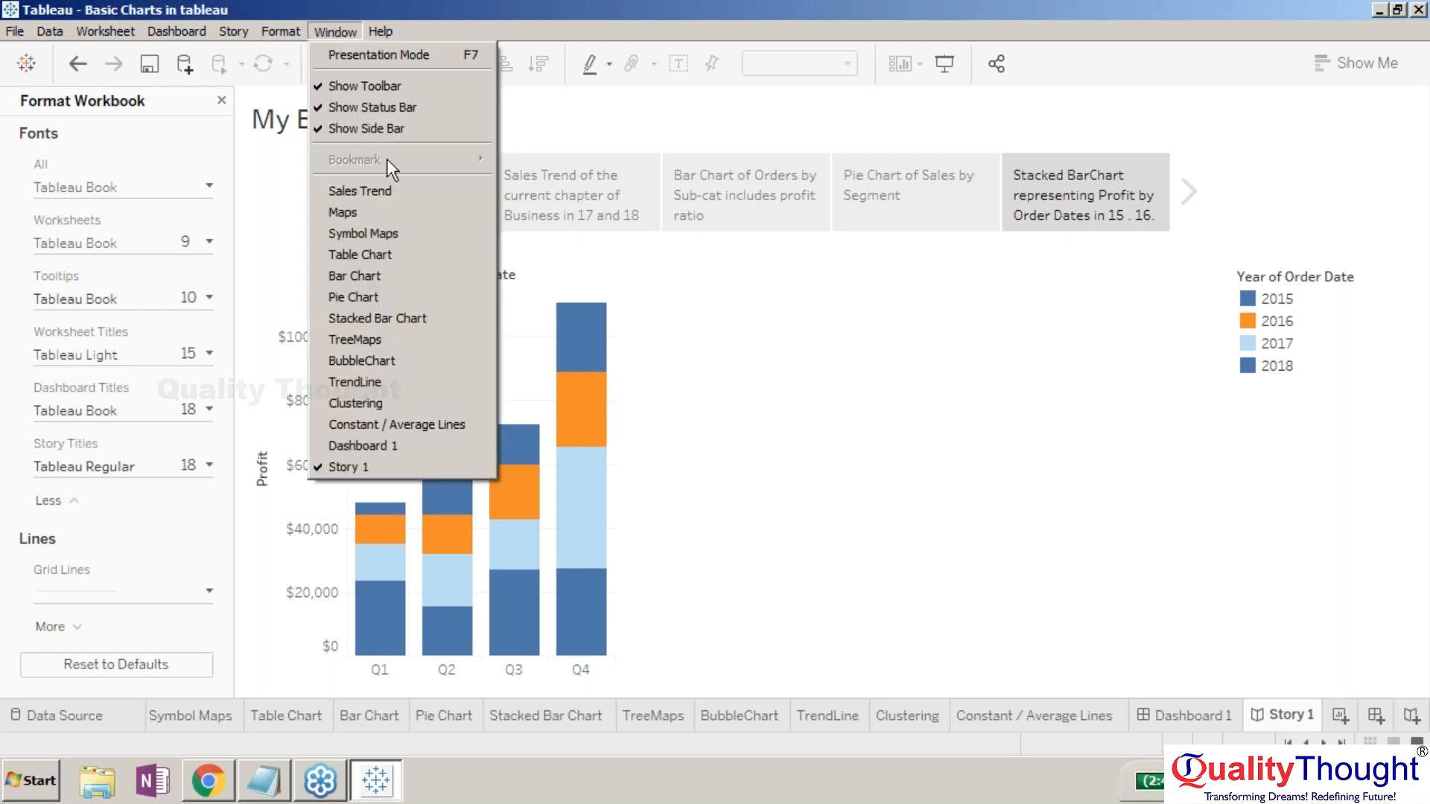
click(386, 215)
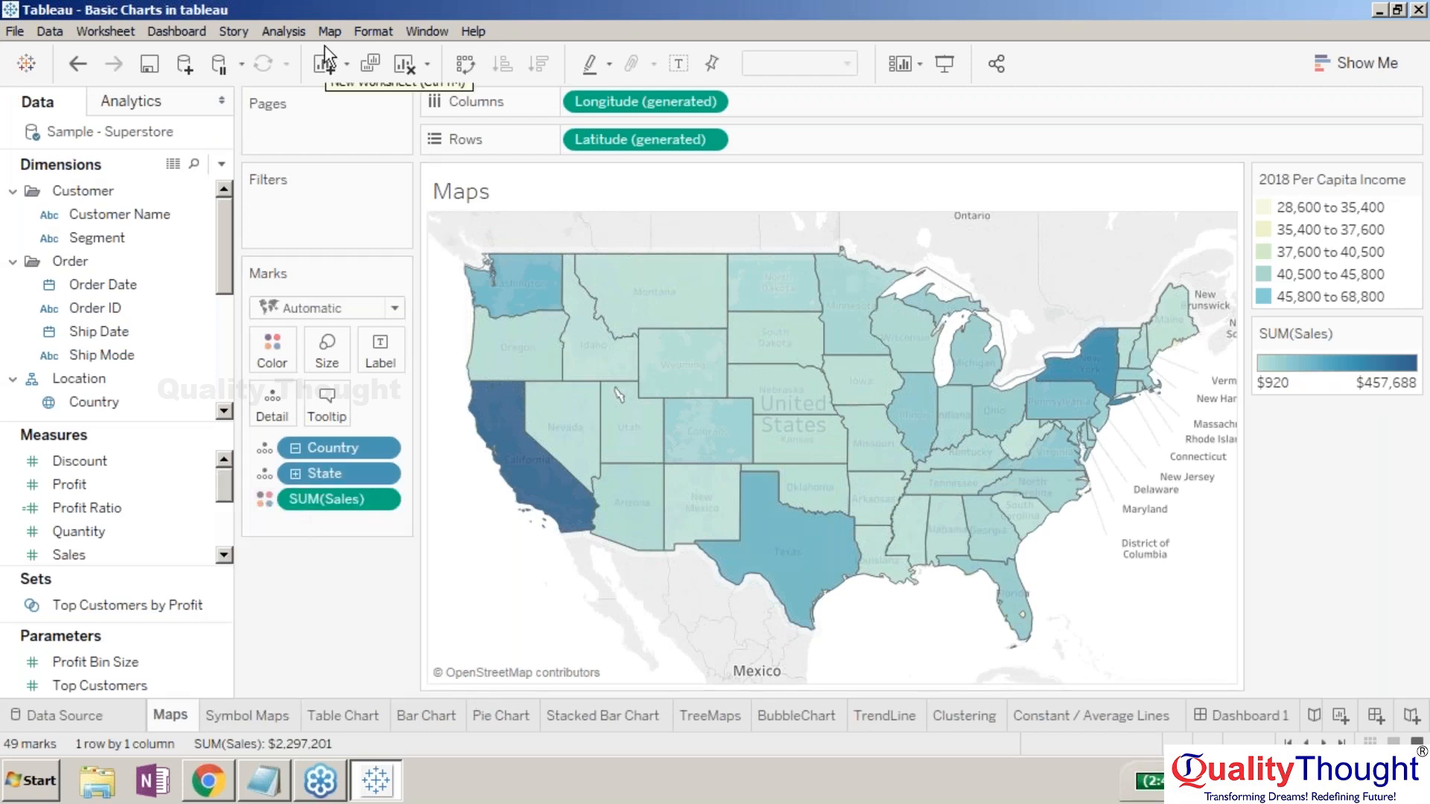
- Flip through Dashboard 1, Constant / Average Lines and Clustering, glance at Analysis, then return to Story 1
click(414, 33)
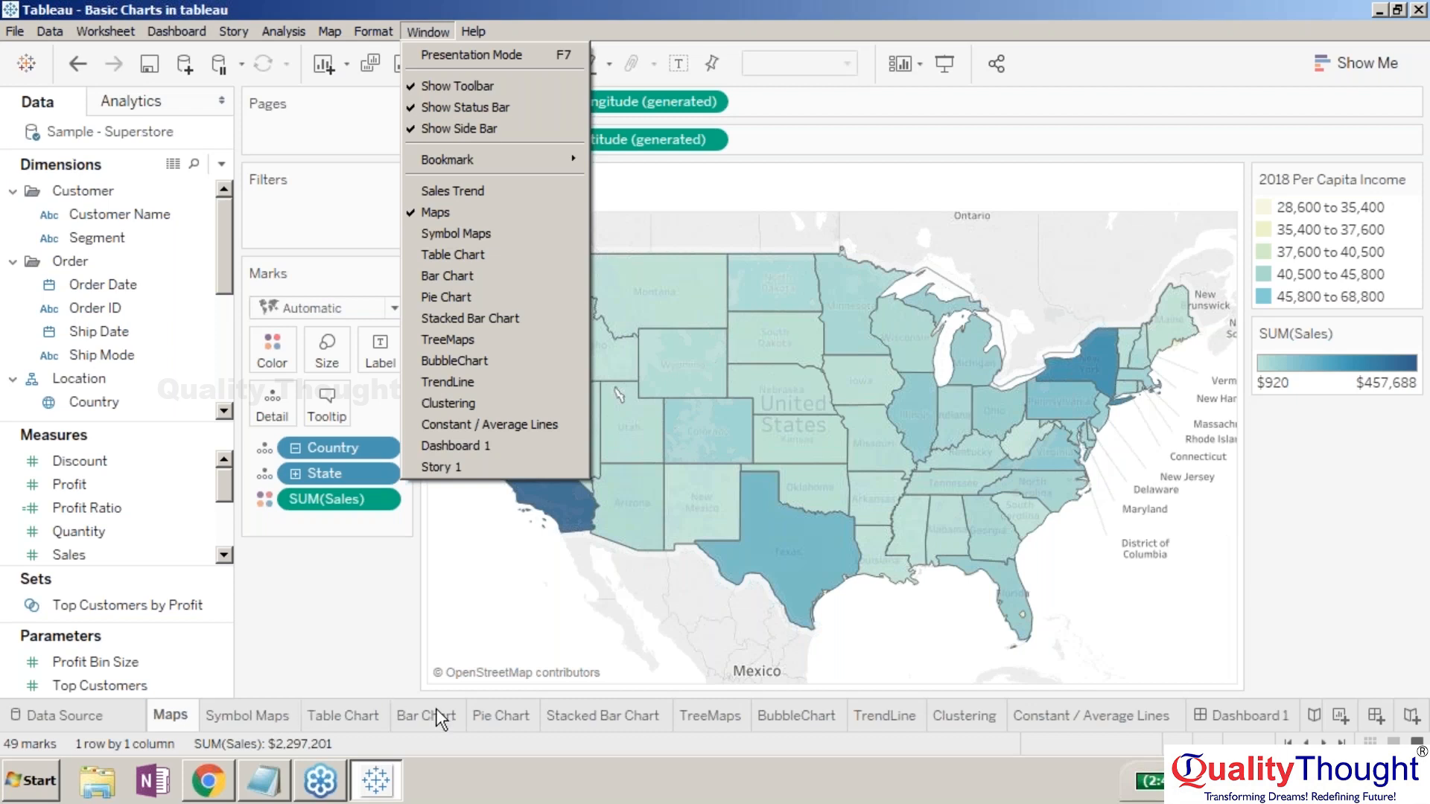
click(720, 7)
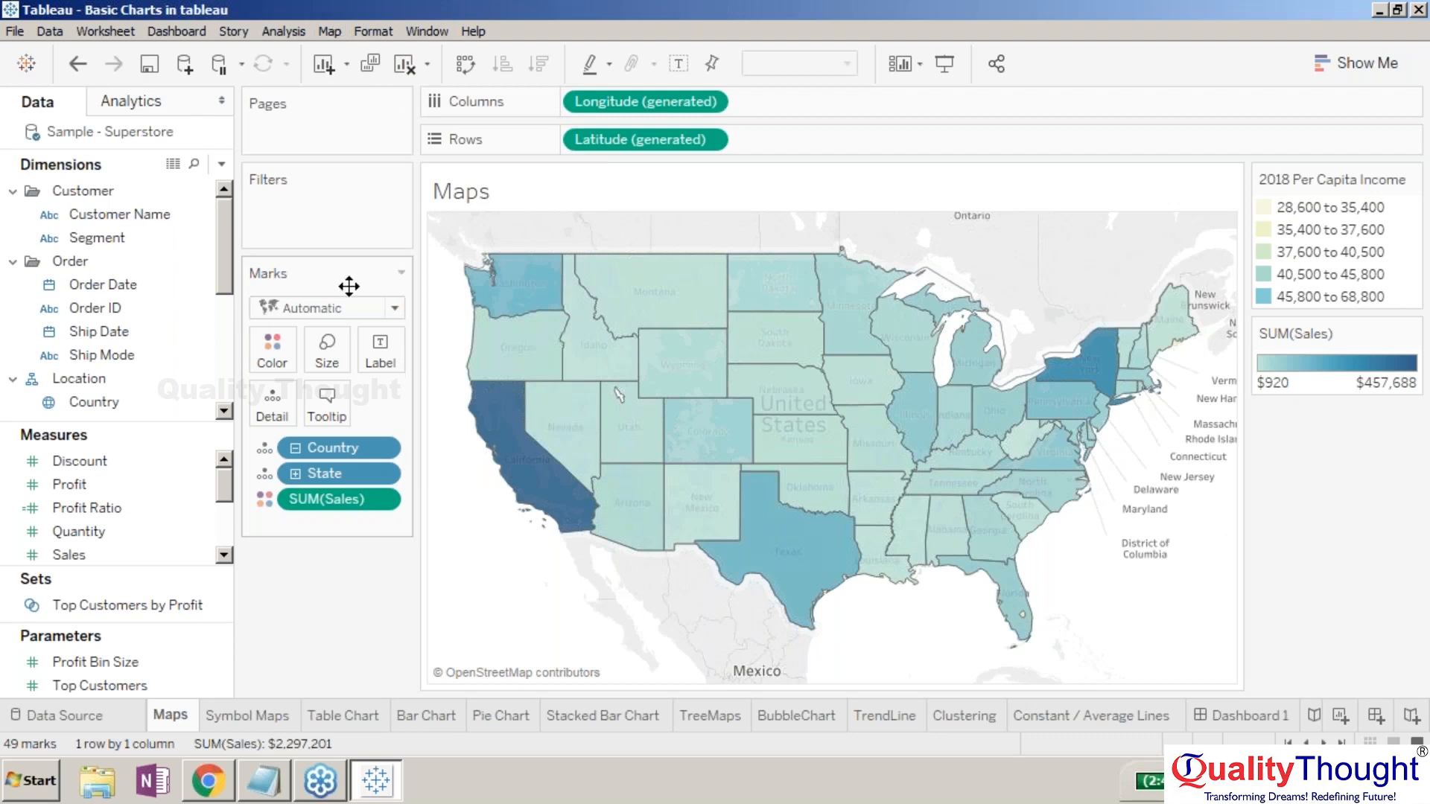
mouse_move(602, 560)
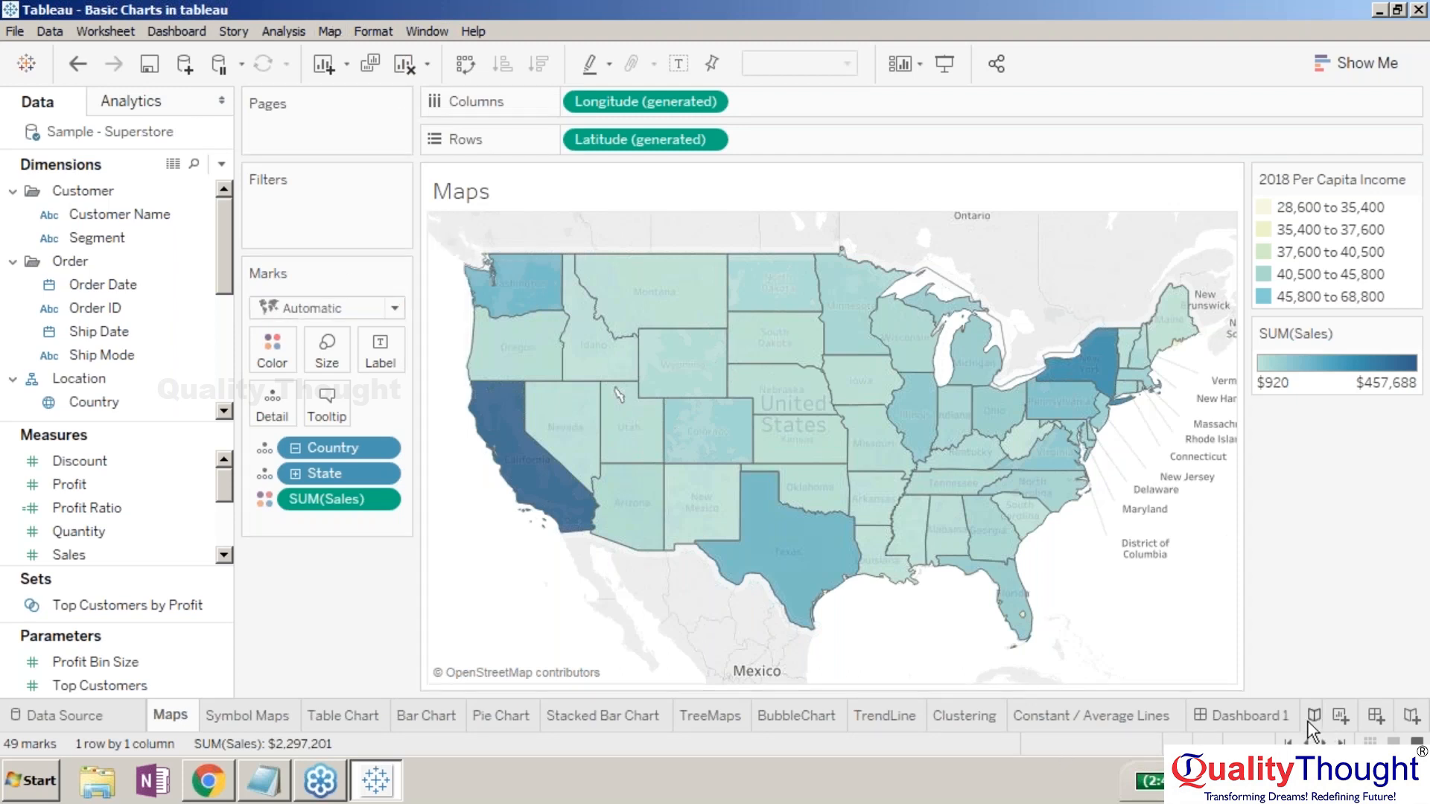
click(1262, 717)
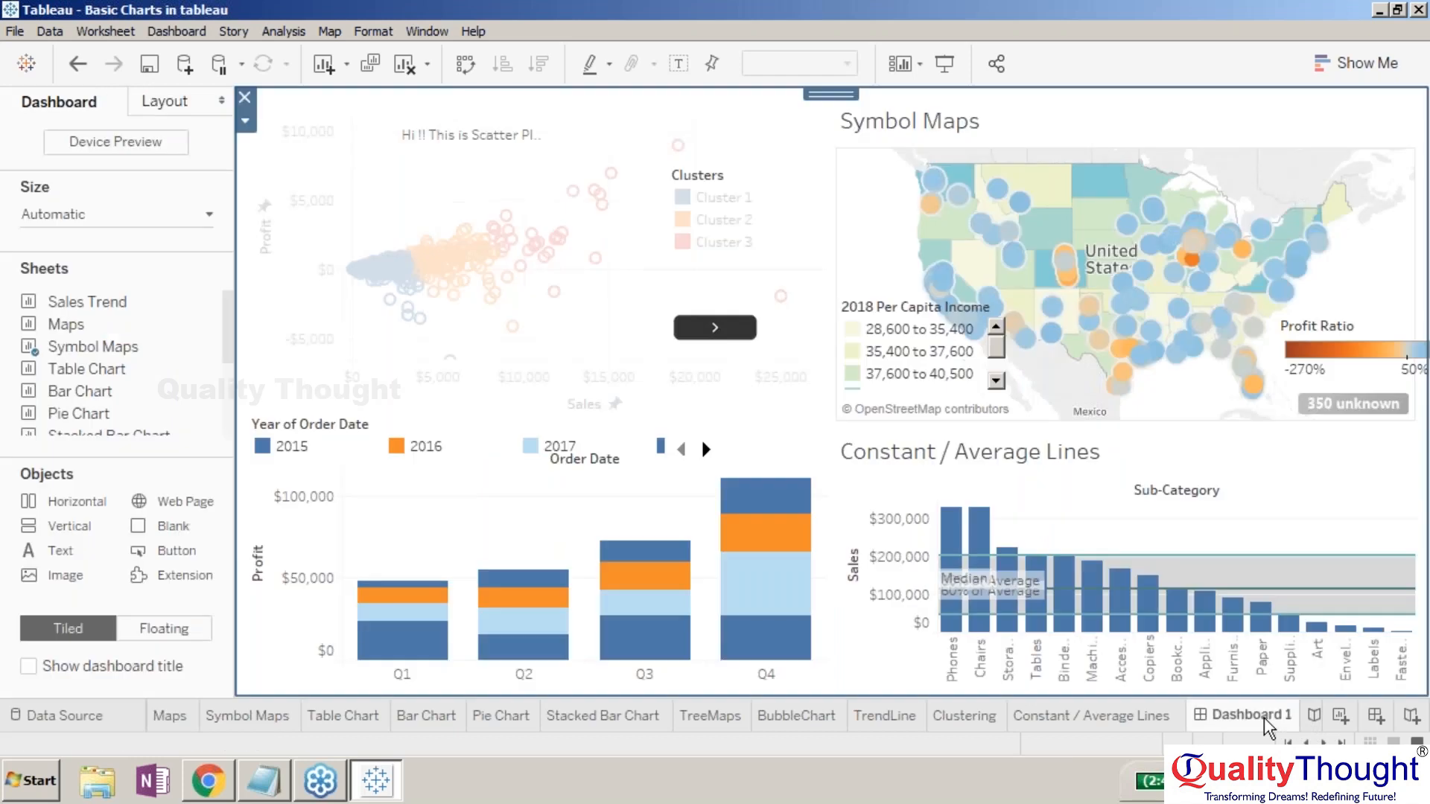
click(1091, 716)
click(966, 716)
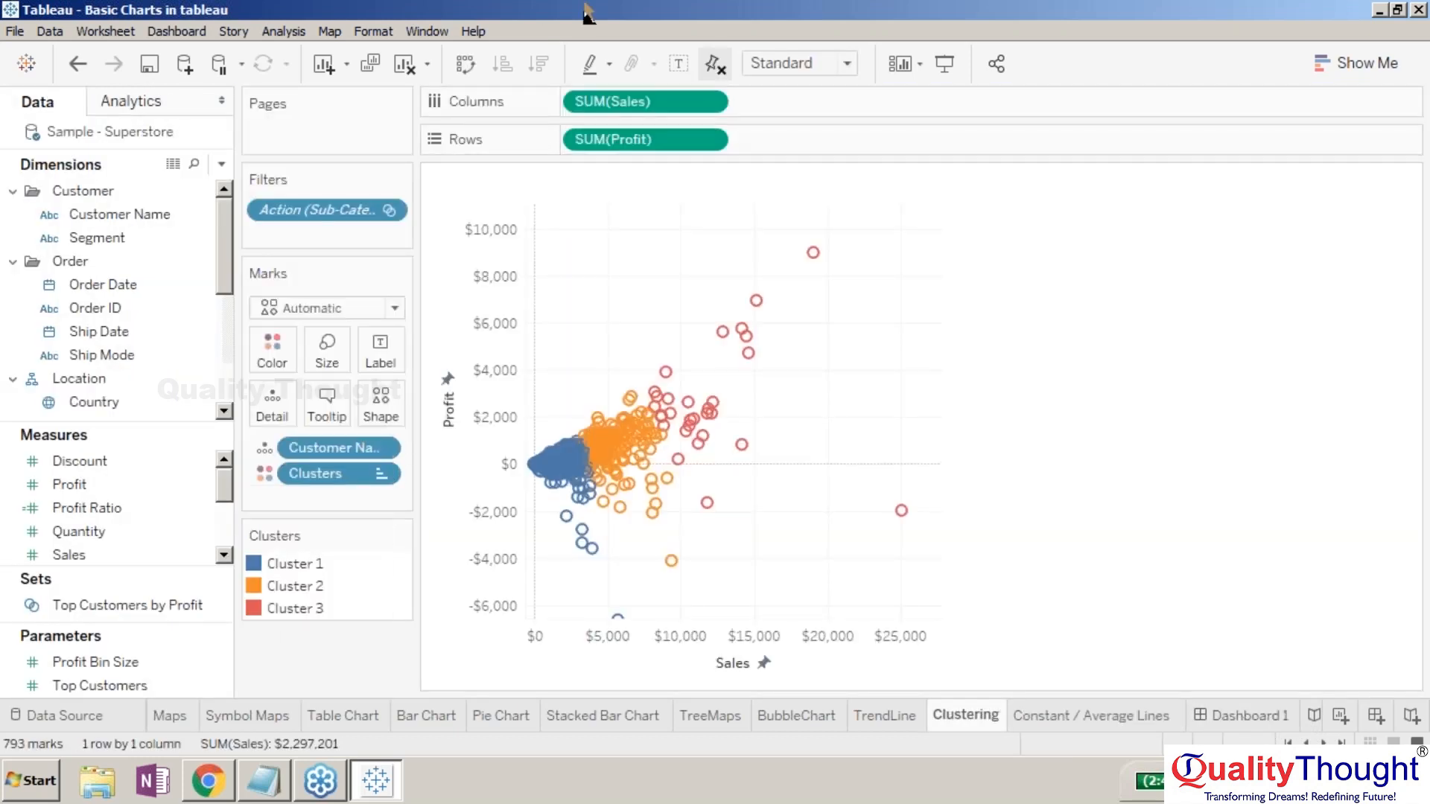
click(272, 33)
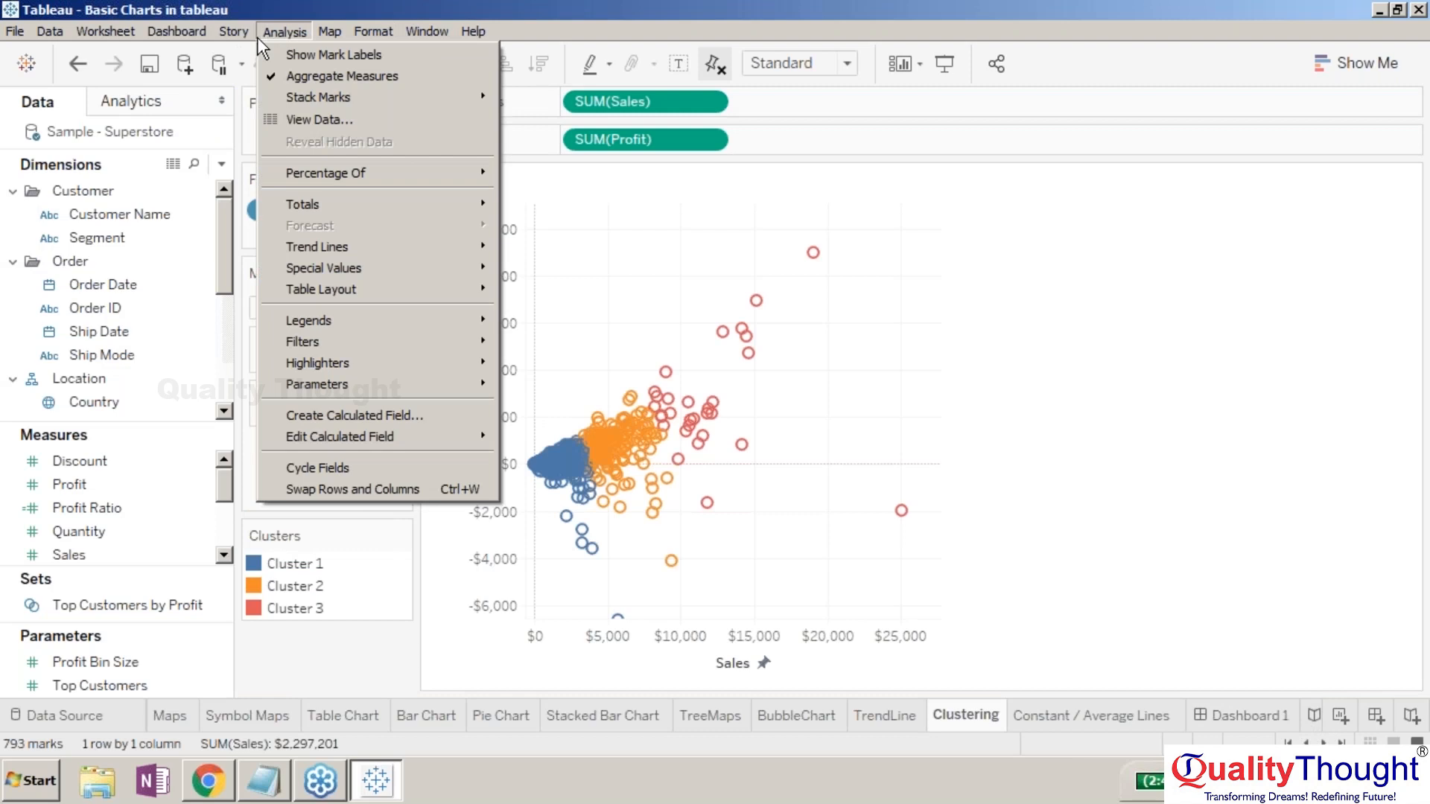
click(237, 36)
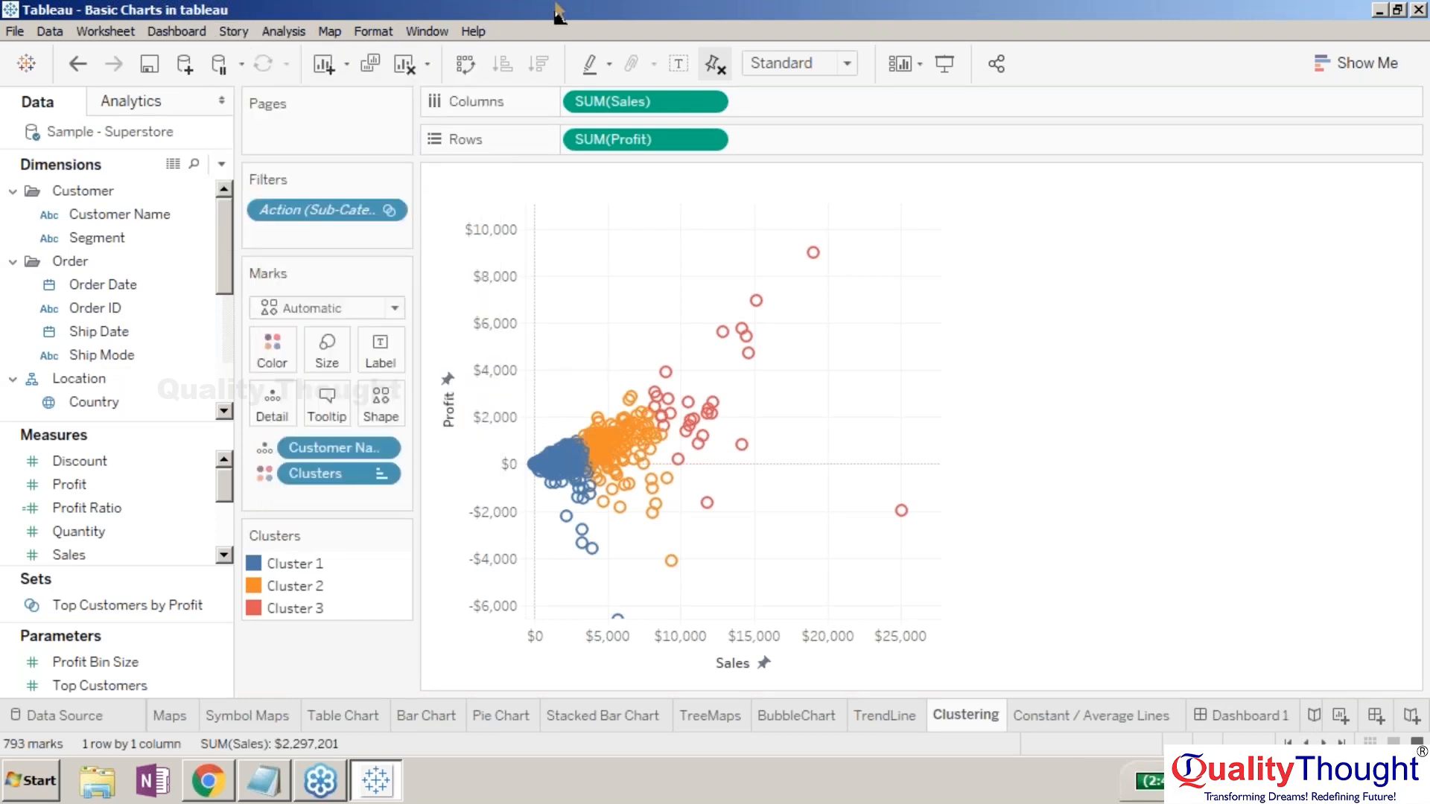
click(1313, 715)
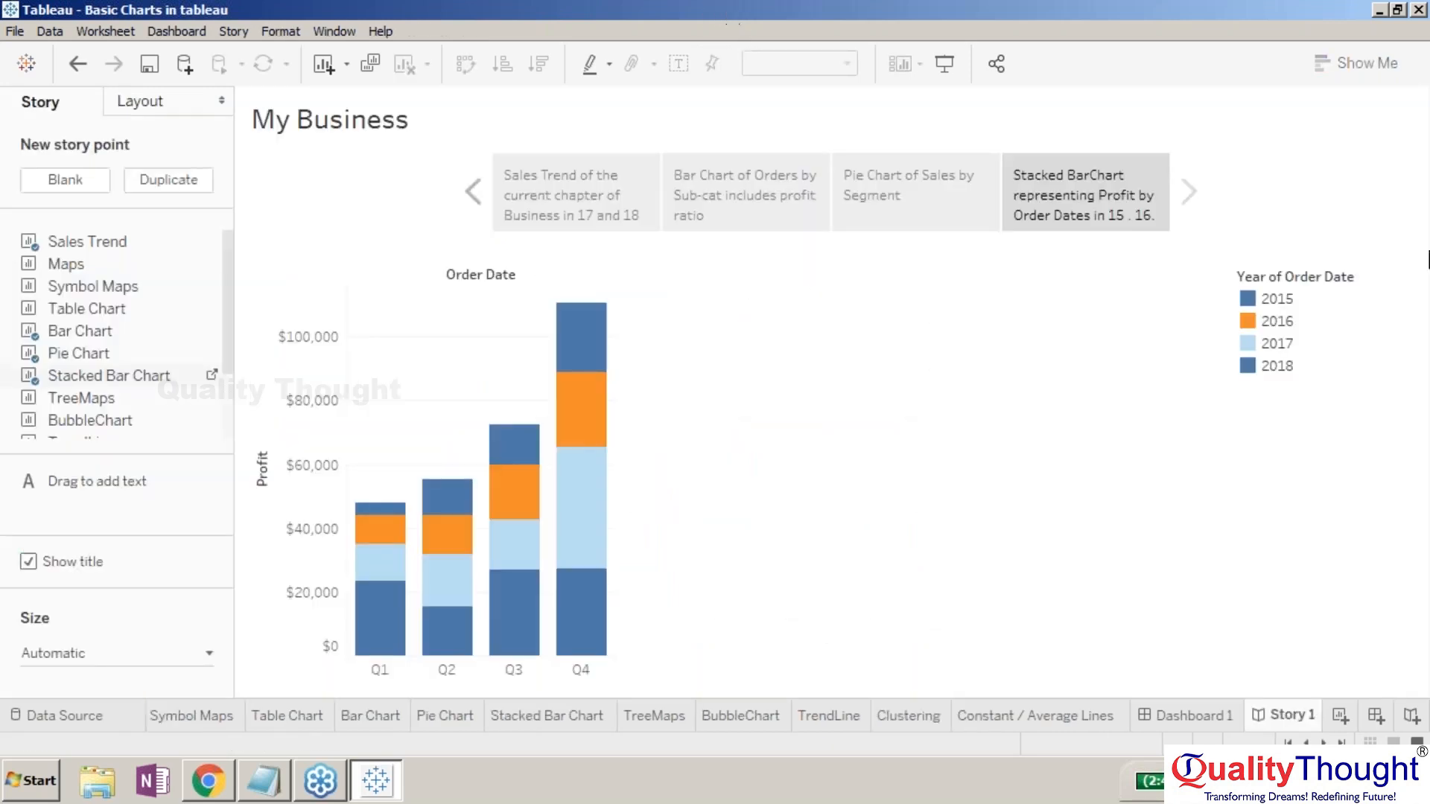
- Browse the Story, Window and Format menus, then switch to the TrendLine sales-versus-profit scatter sheet
click(1405, 359)
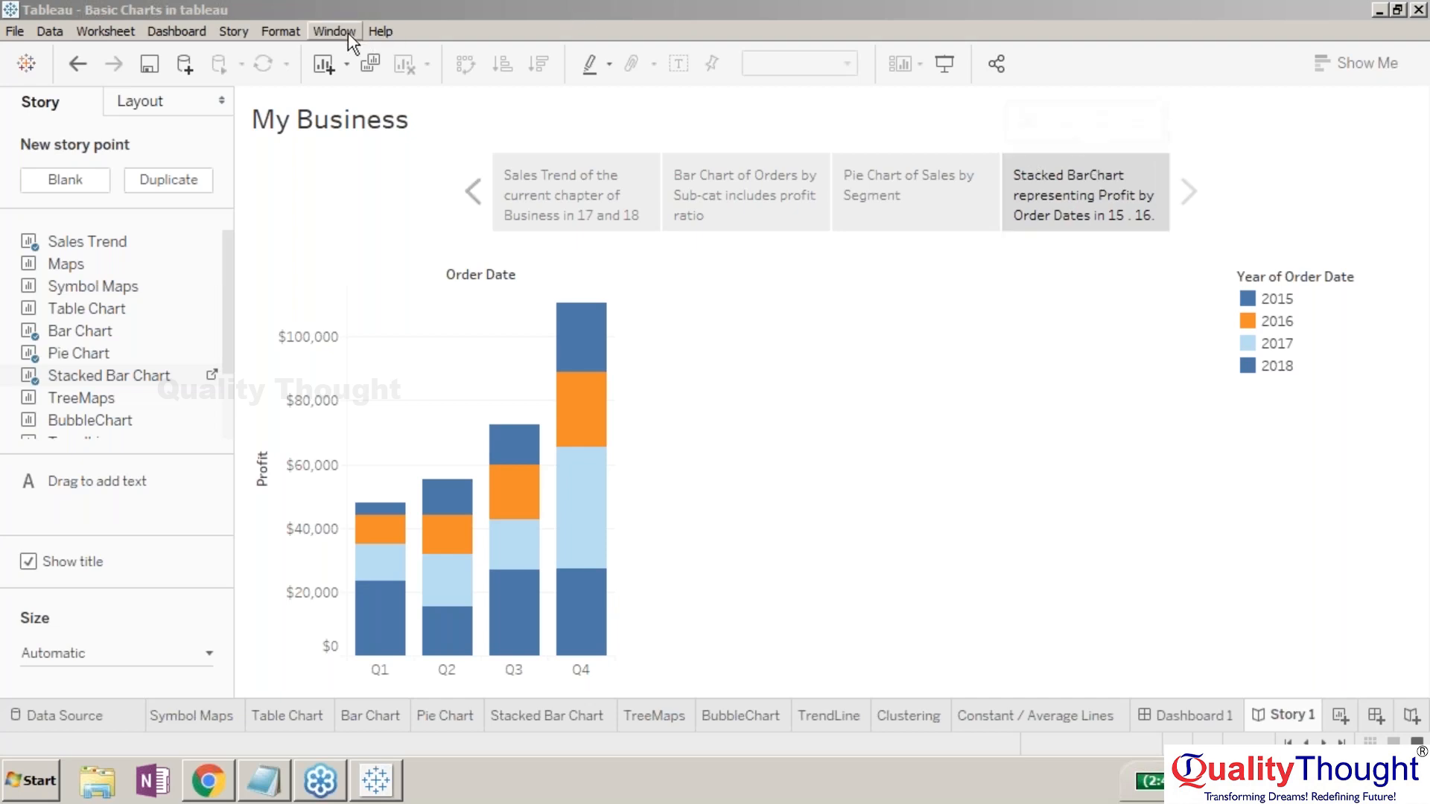
click(249, 29)
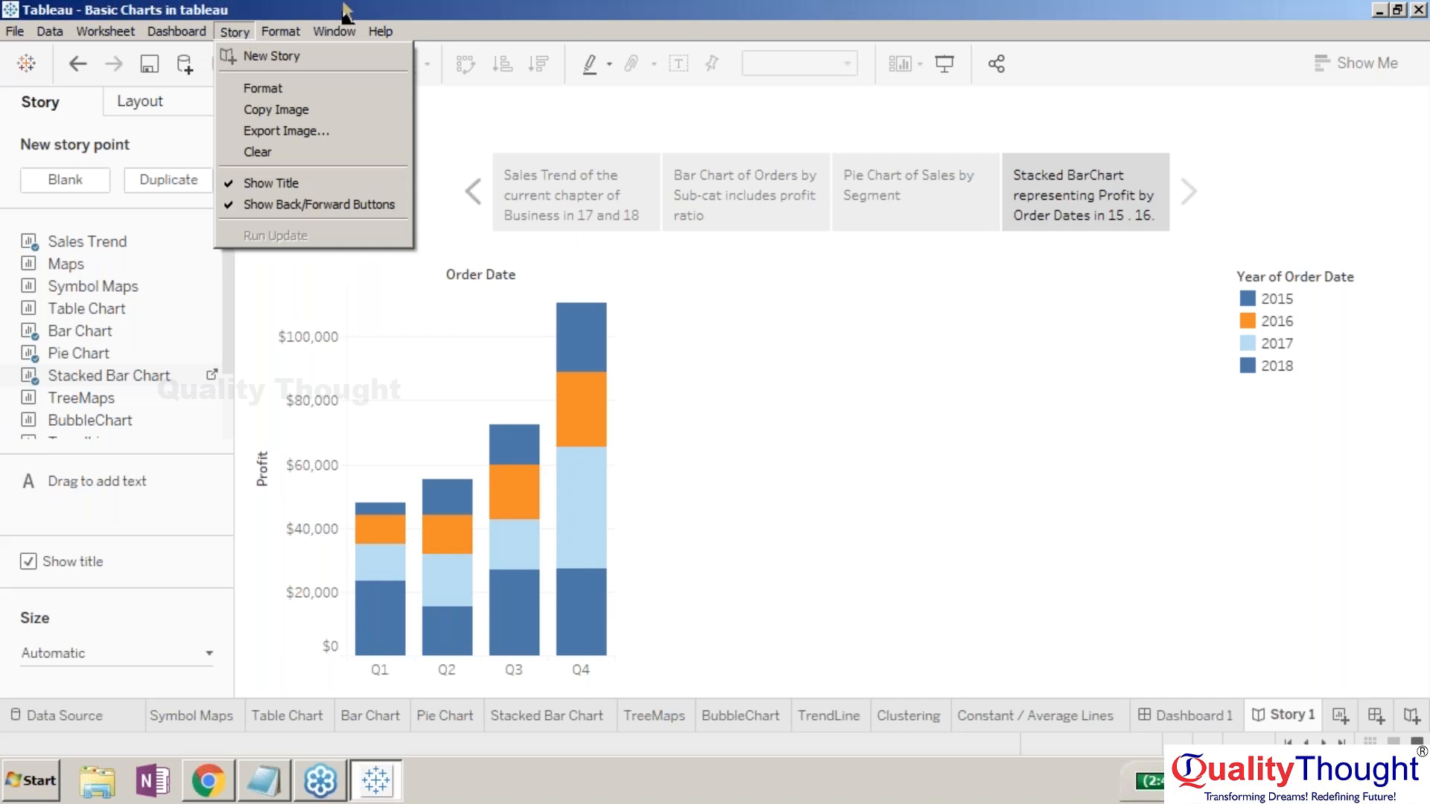
click(849, 8)
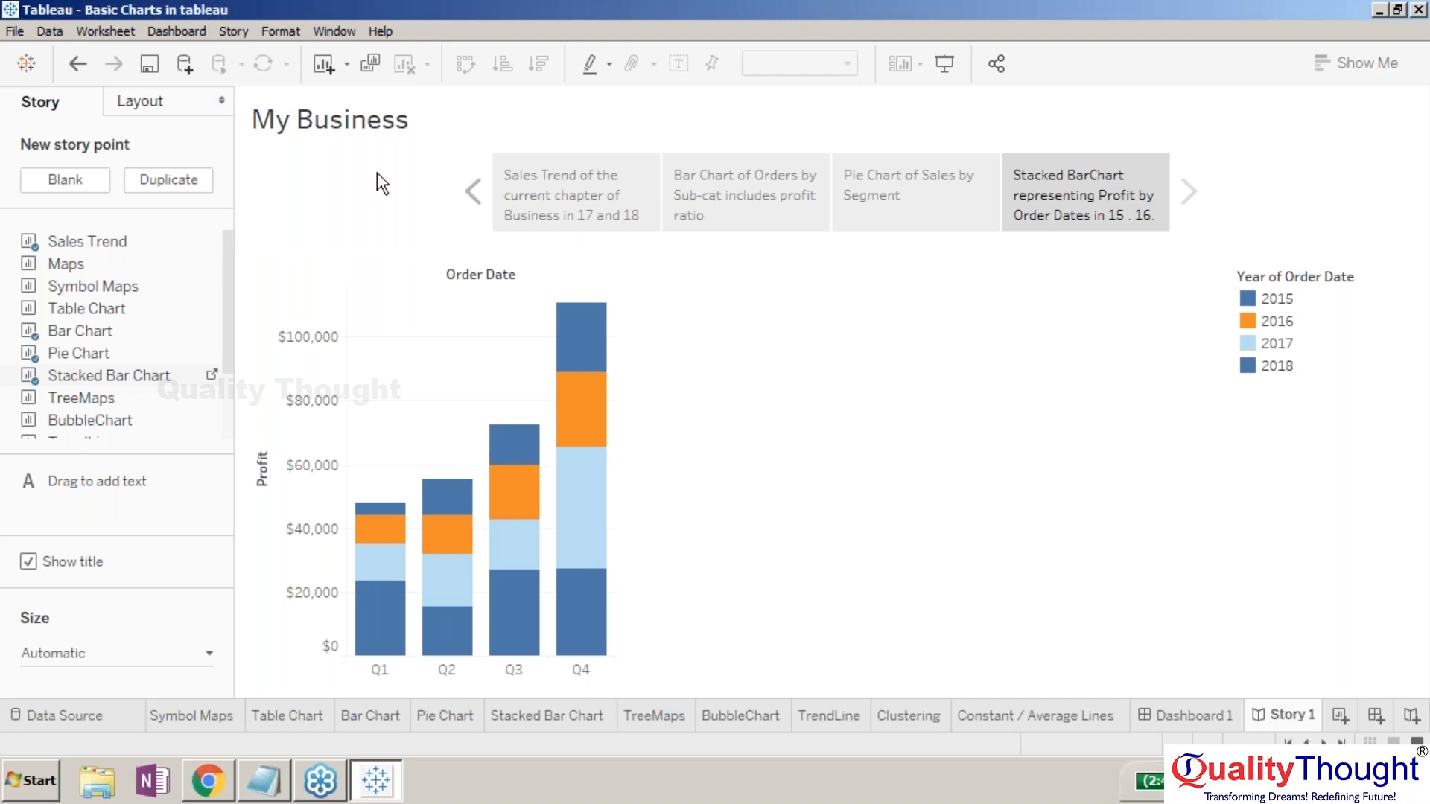
click(1412, 374)
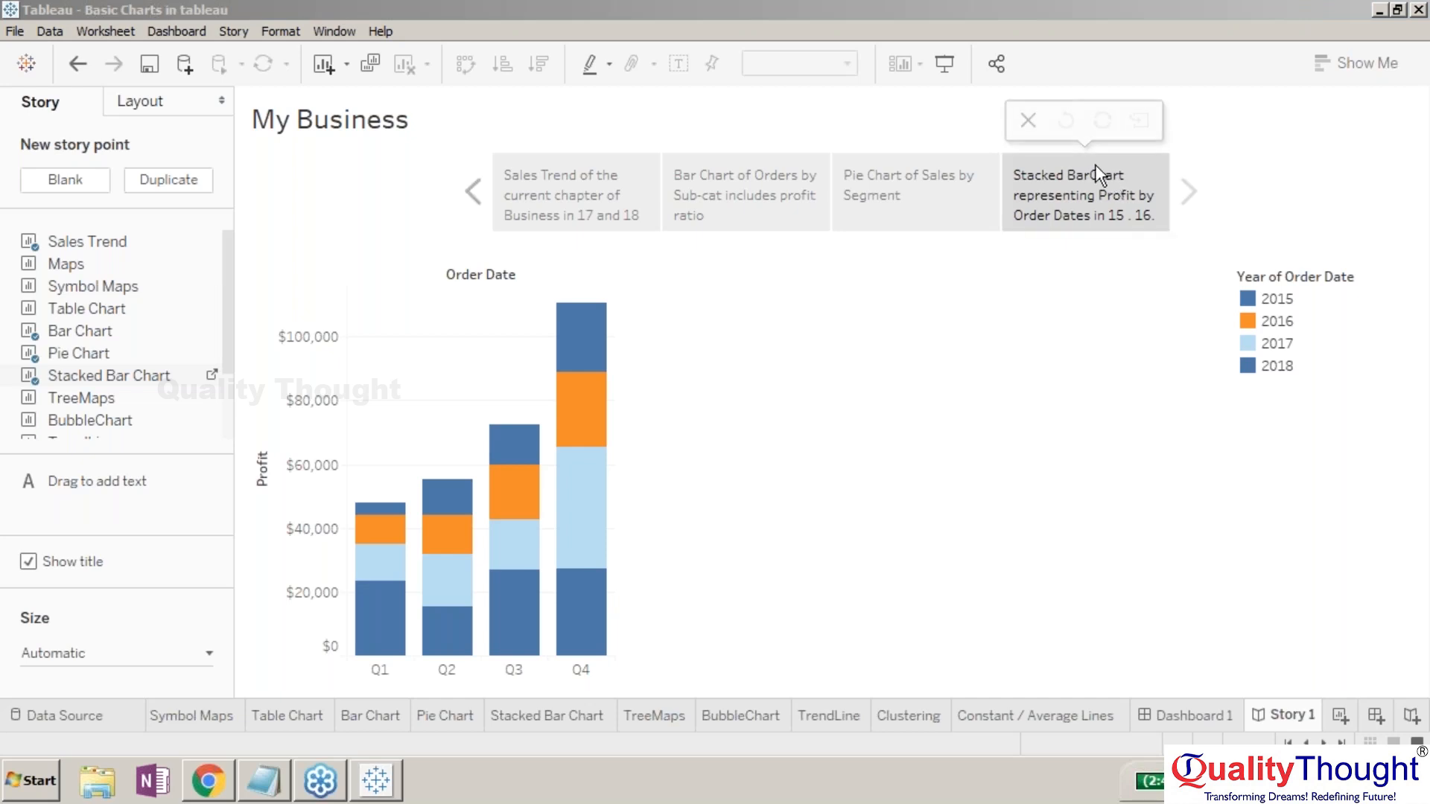
click(329, 33)
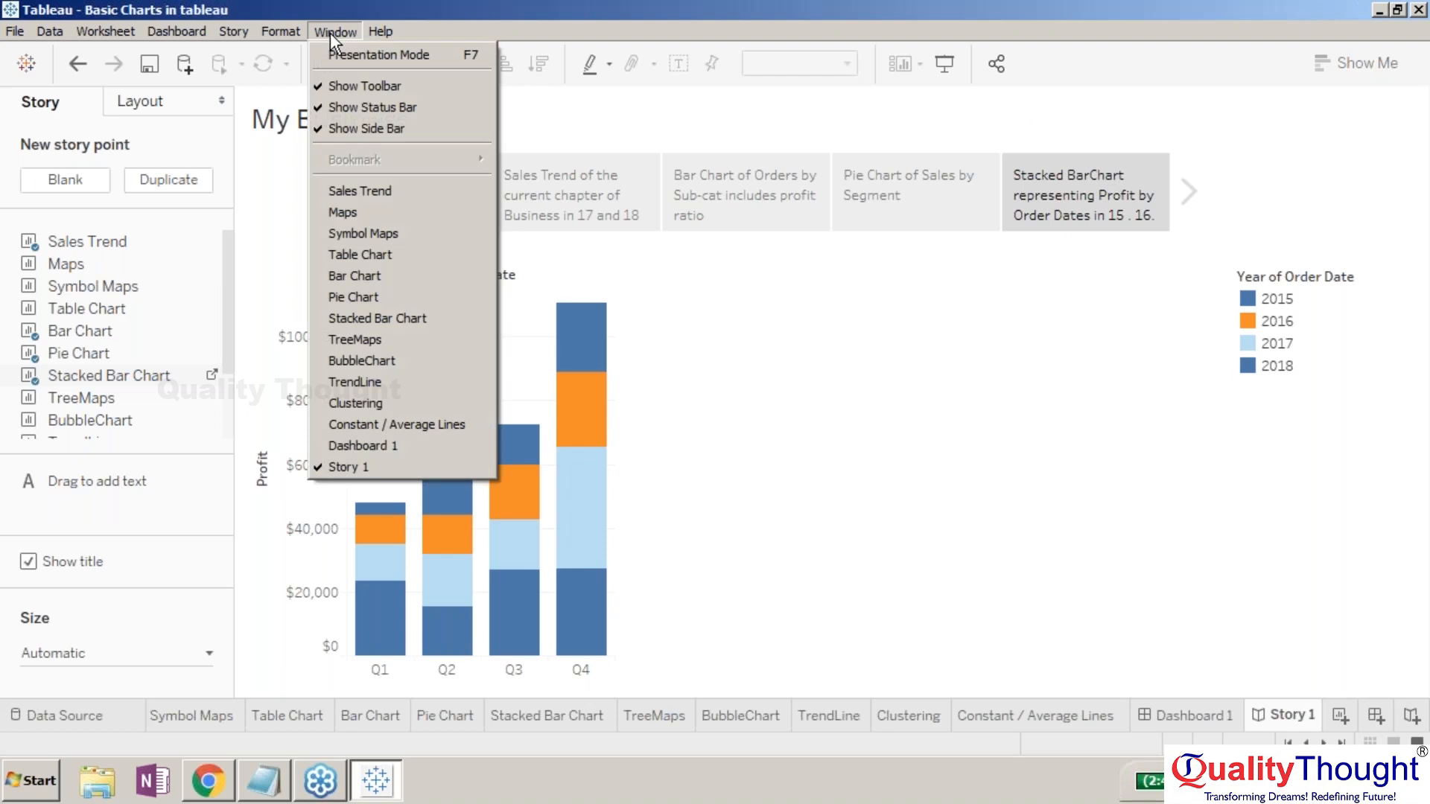
mouse_move(288, 28)
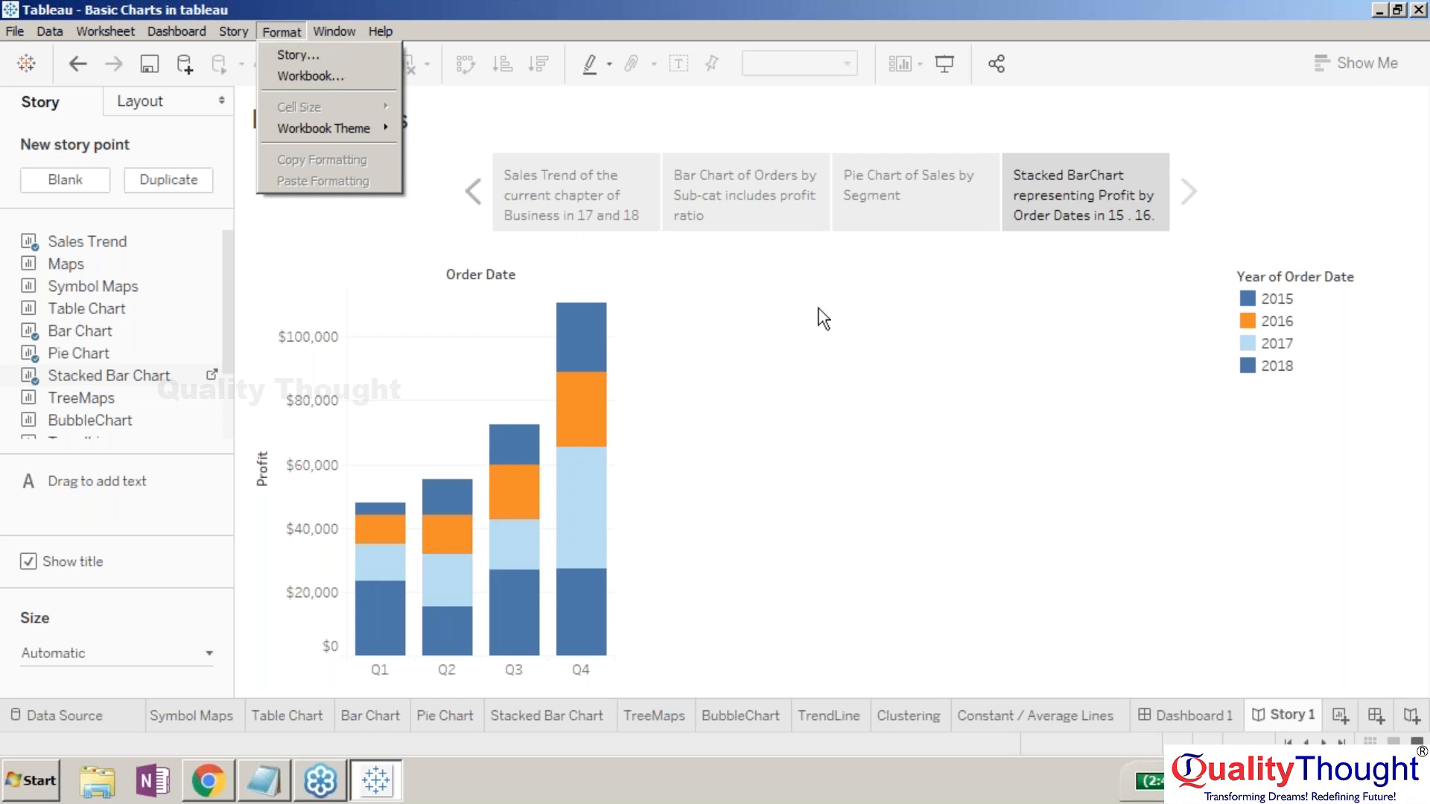
click(827, 713)
click(827, 713)
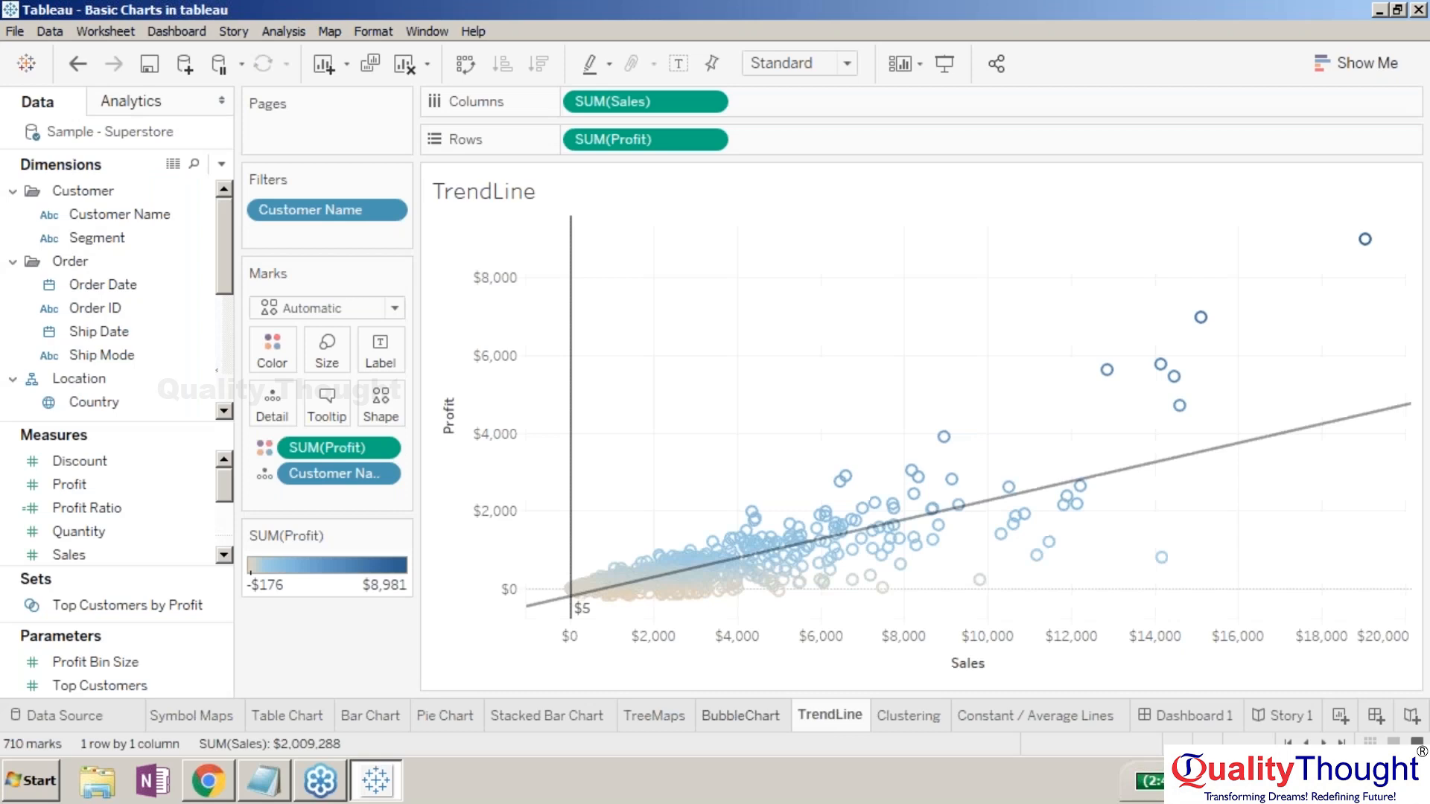
- Flip through BubbleChart, TrendLine, Clustering and Constant / Average Lines, then go back to Story 1
click(773, 719)
click(810, 716)
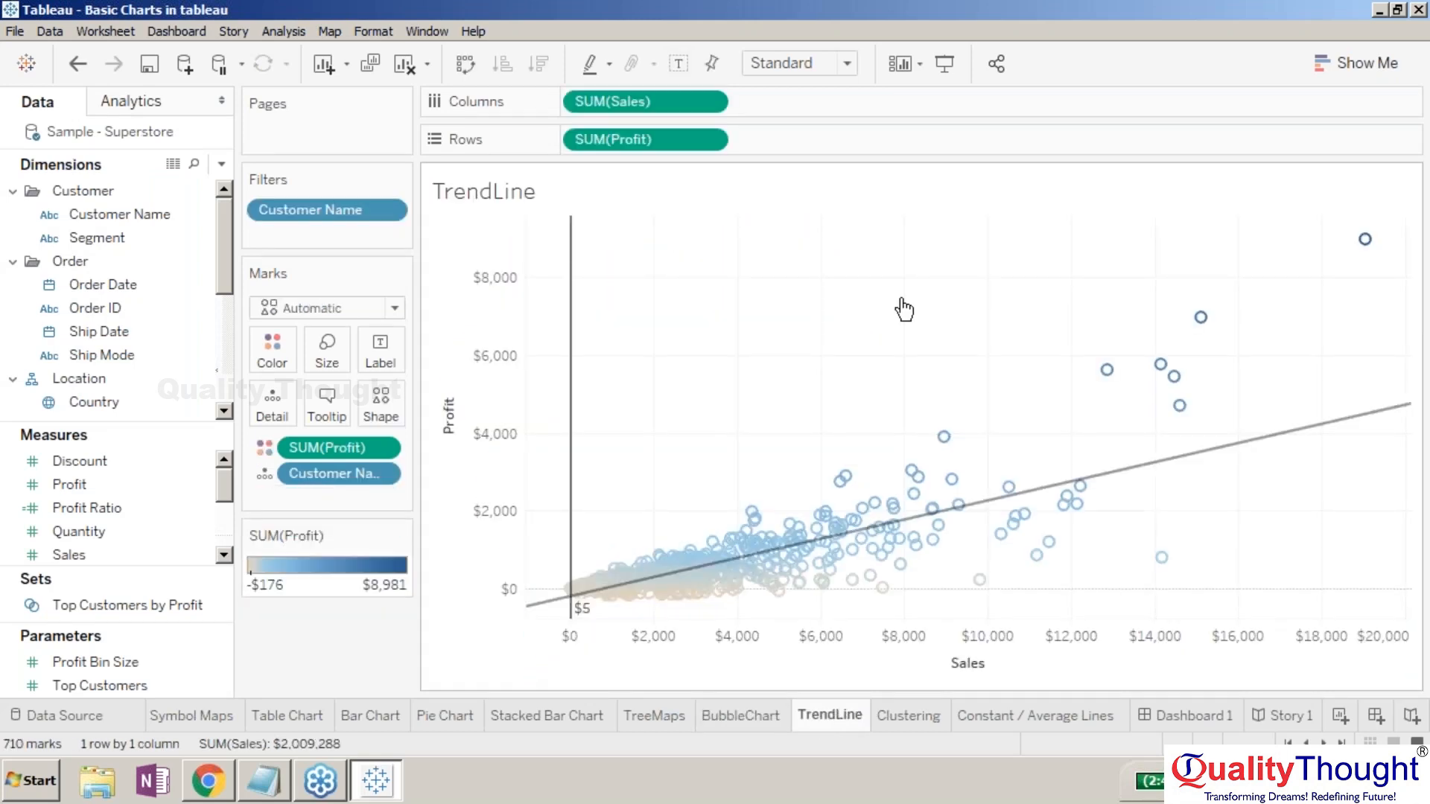
click(904, 718)
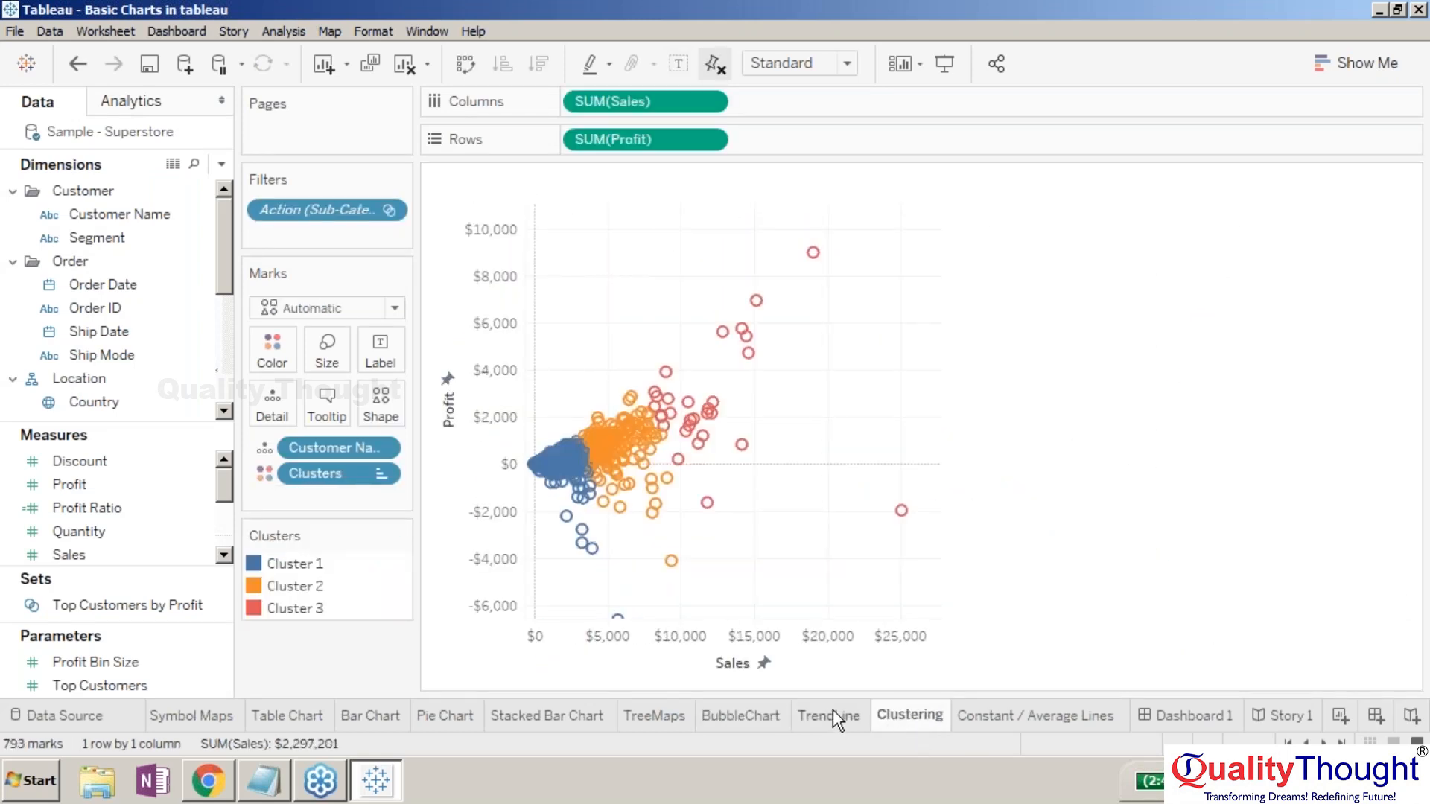
click(1021, 713)
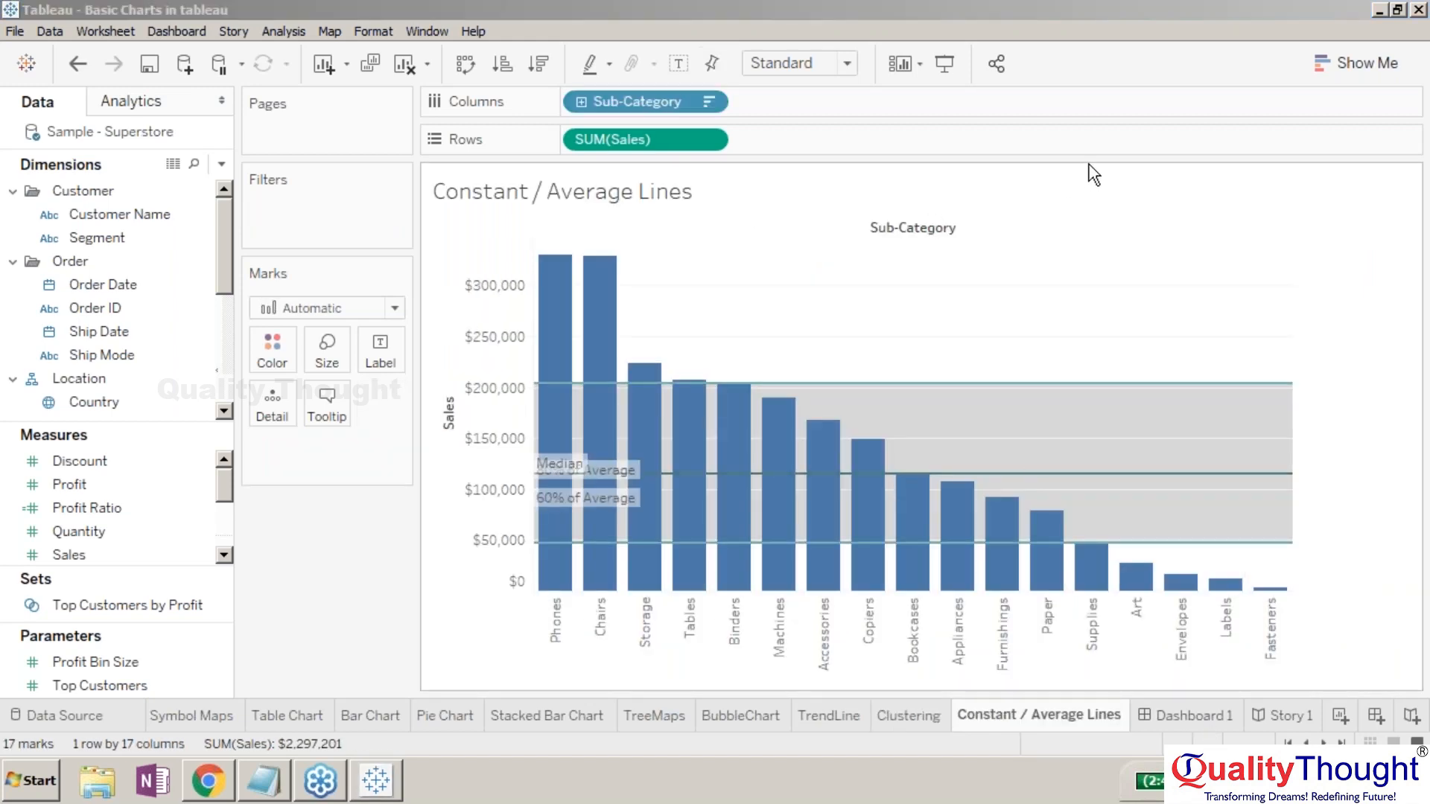
click(1034, 13)
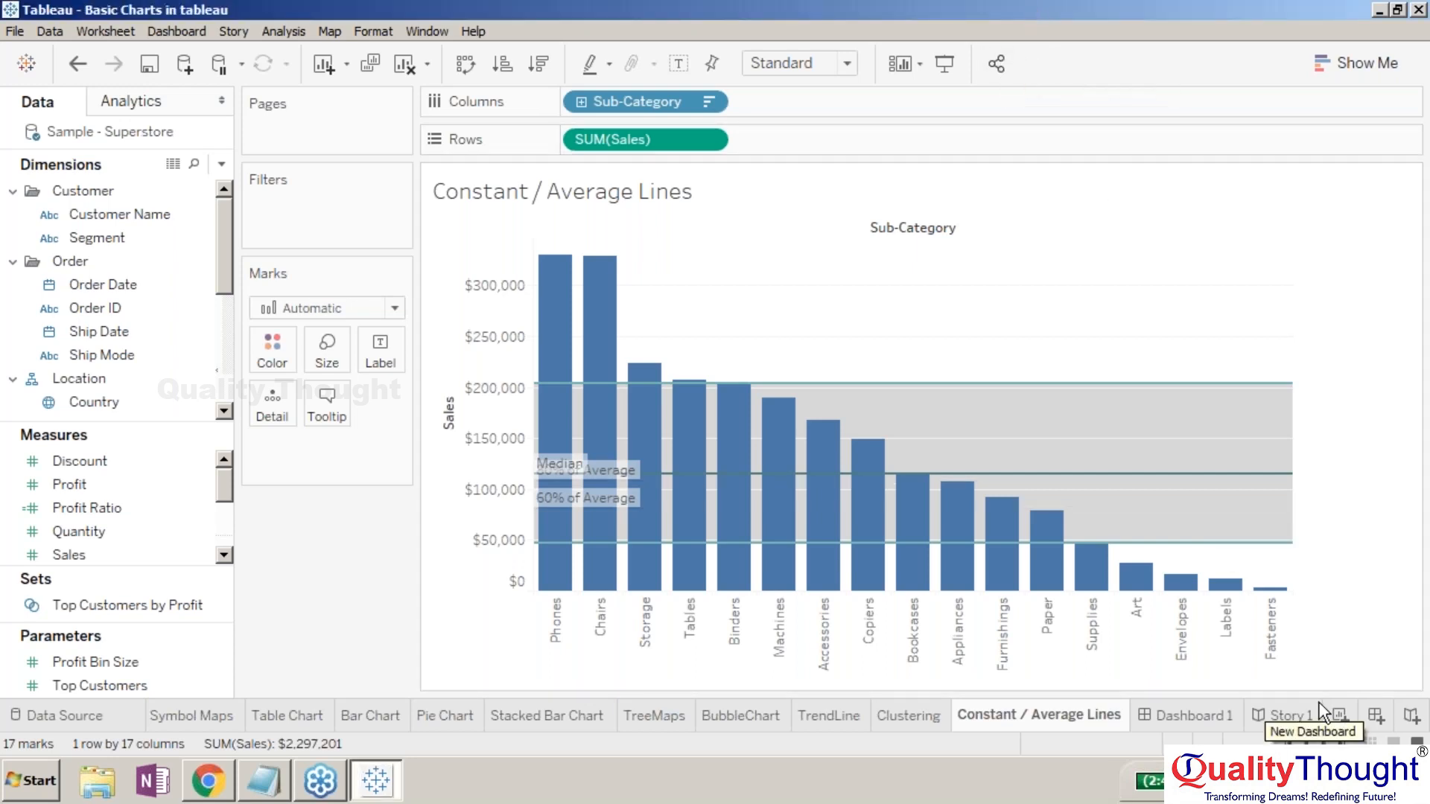
click(1258, 713)
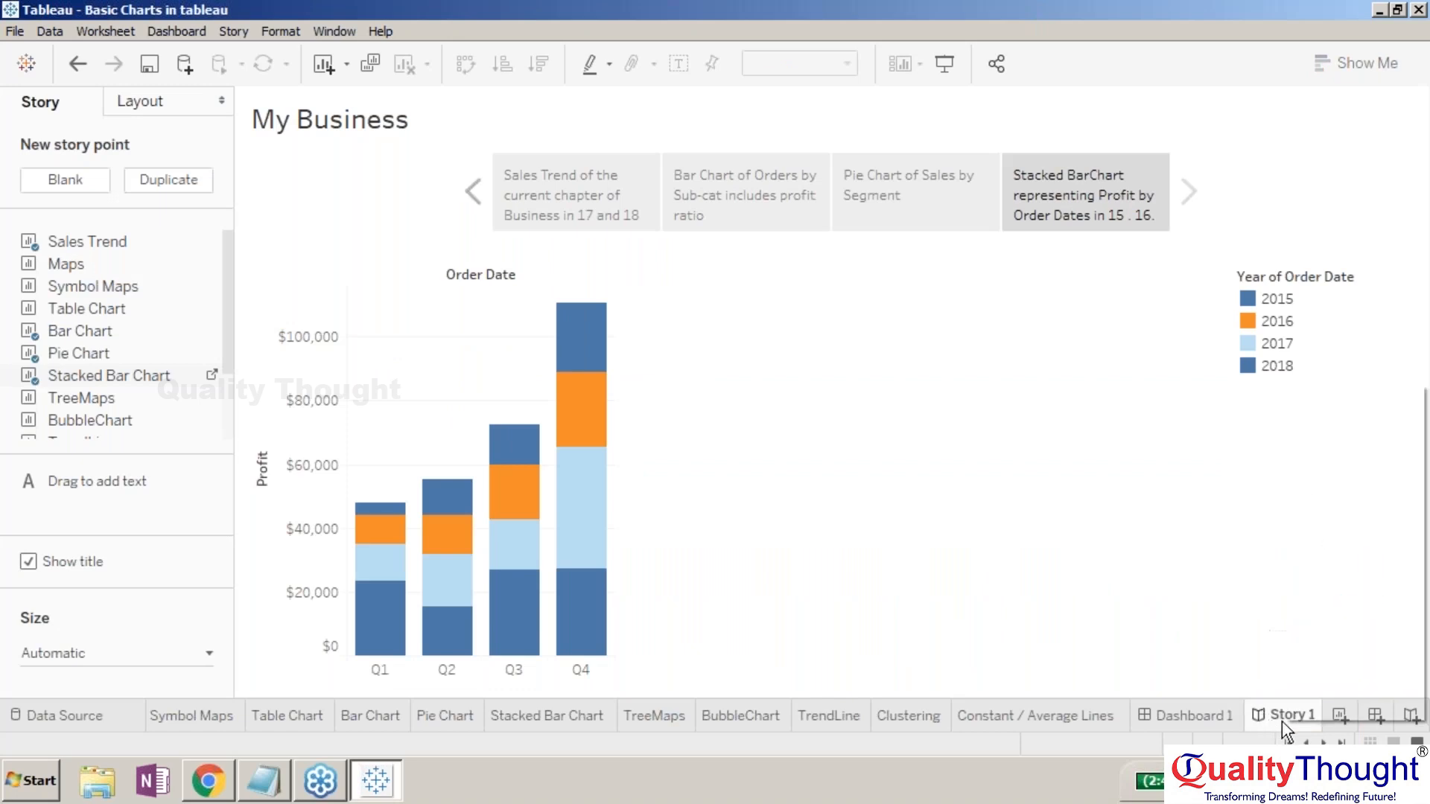
- Rename the Story 1 sheet to MyBusinessStory
right_click(1280, 720)
click(1342, 495)
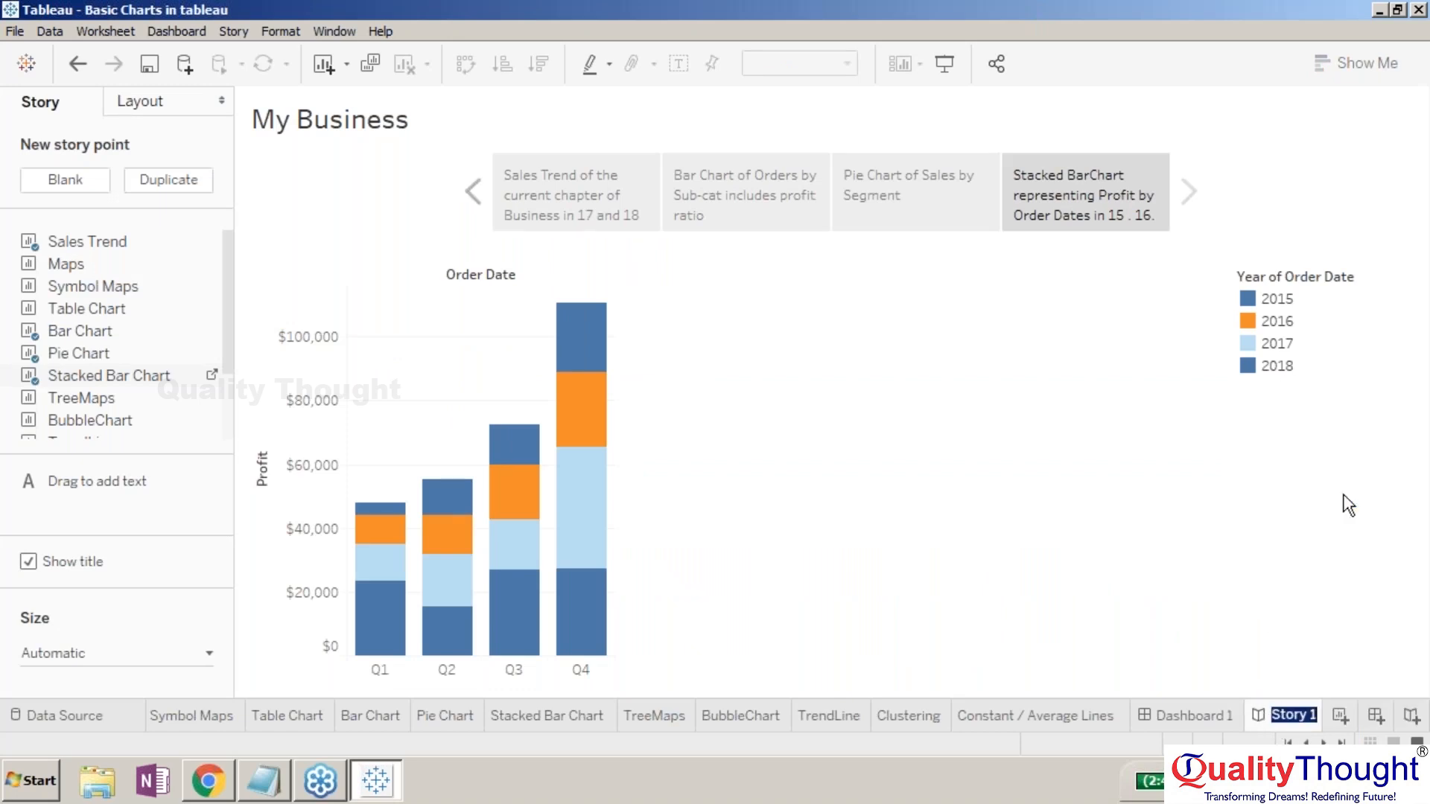
text(m)
key(BackSpace)
text(MyBusine)
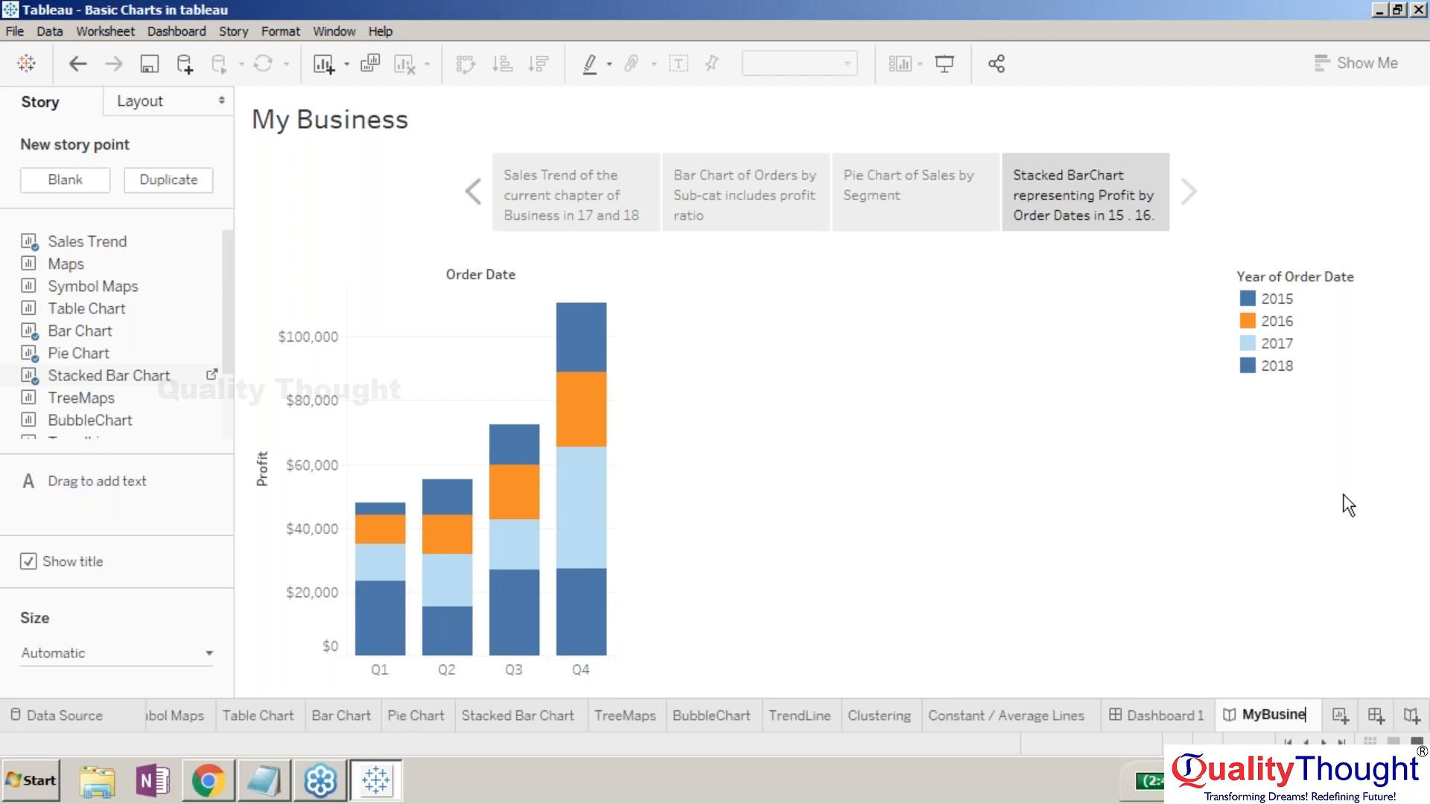
text(ssStory)
key(Return)
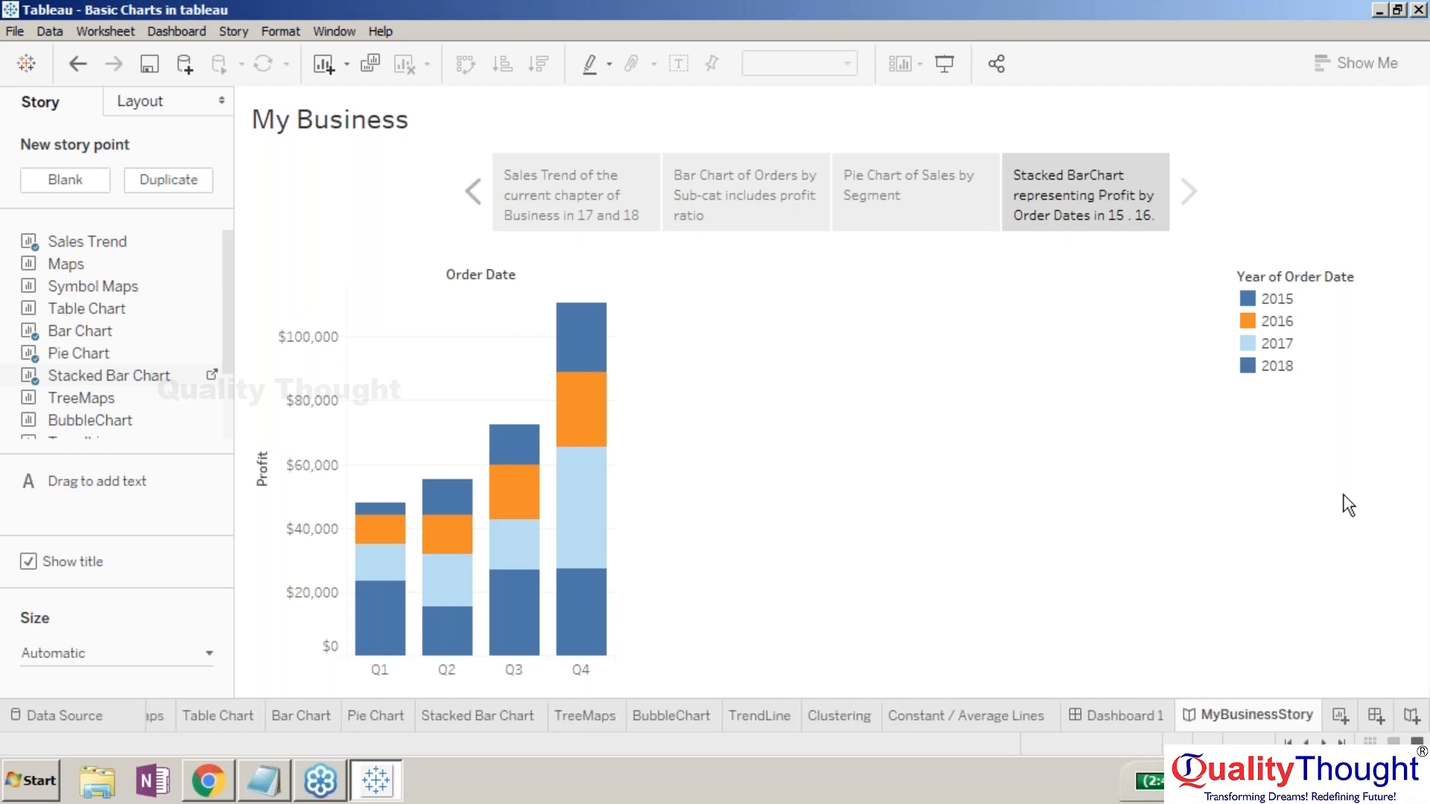
- Rename Dashboard 1 to SalesDashboard
right_click(1100, 716)
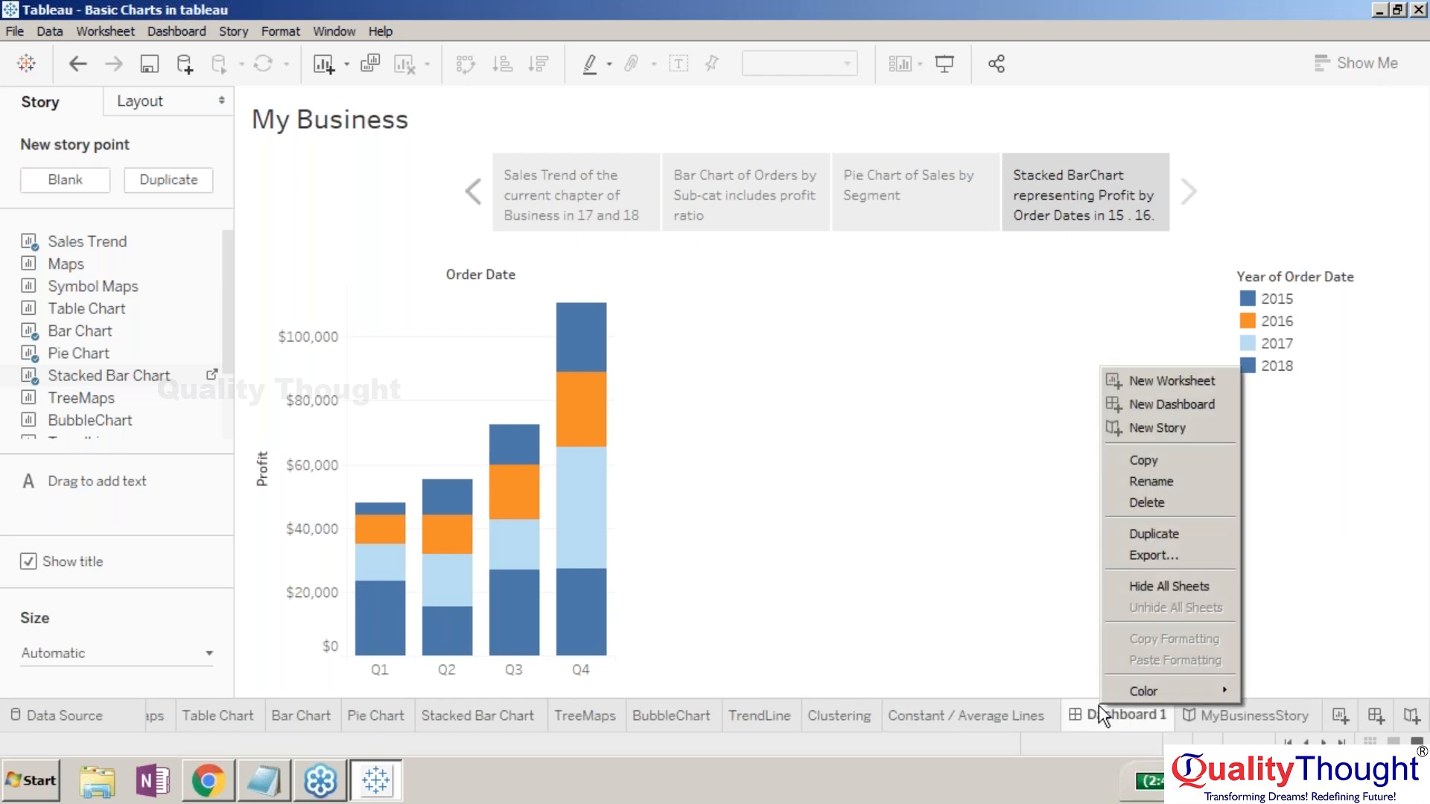
click(1164, 486)
text(S)
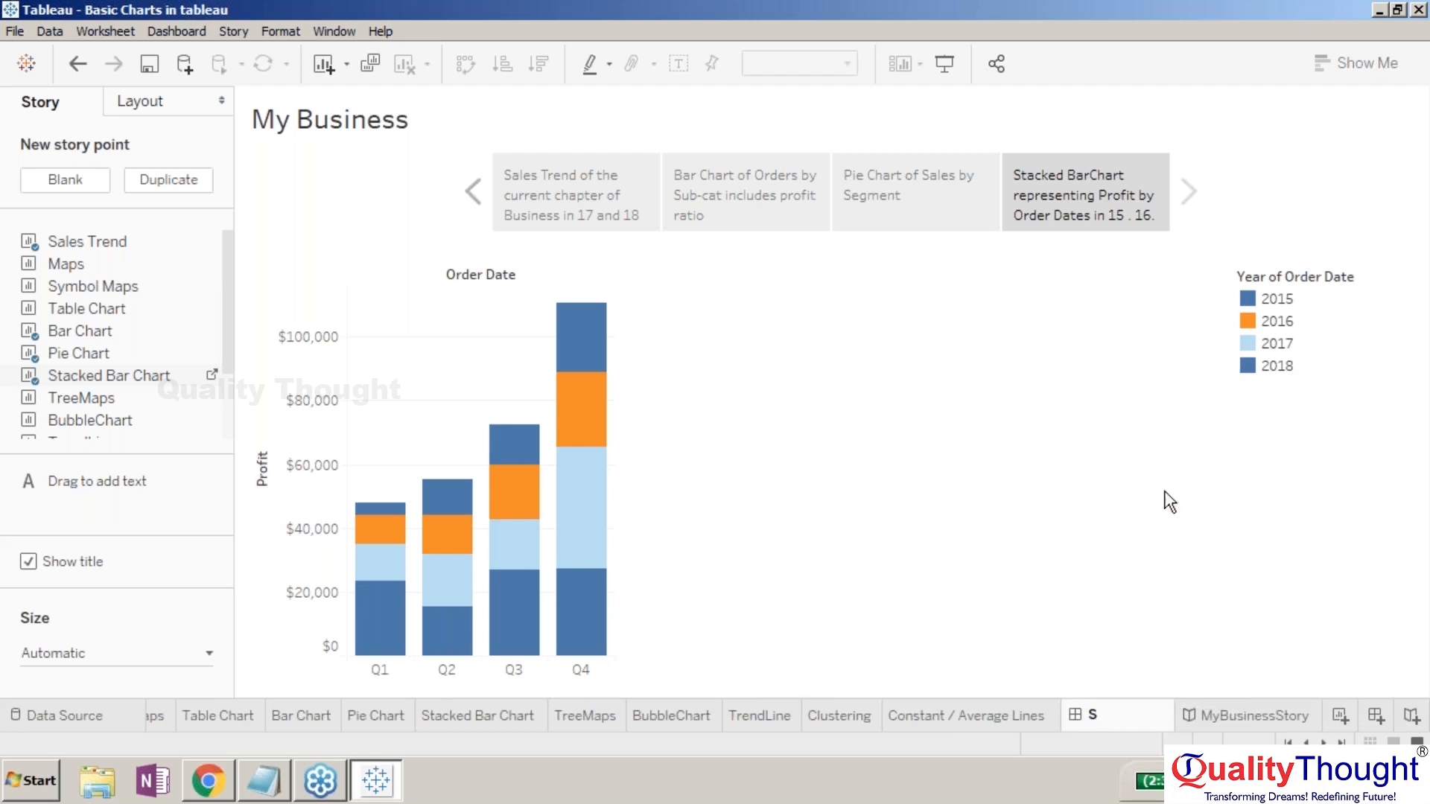
text(alesDashboard)
key(Return)
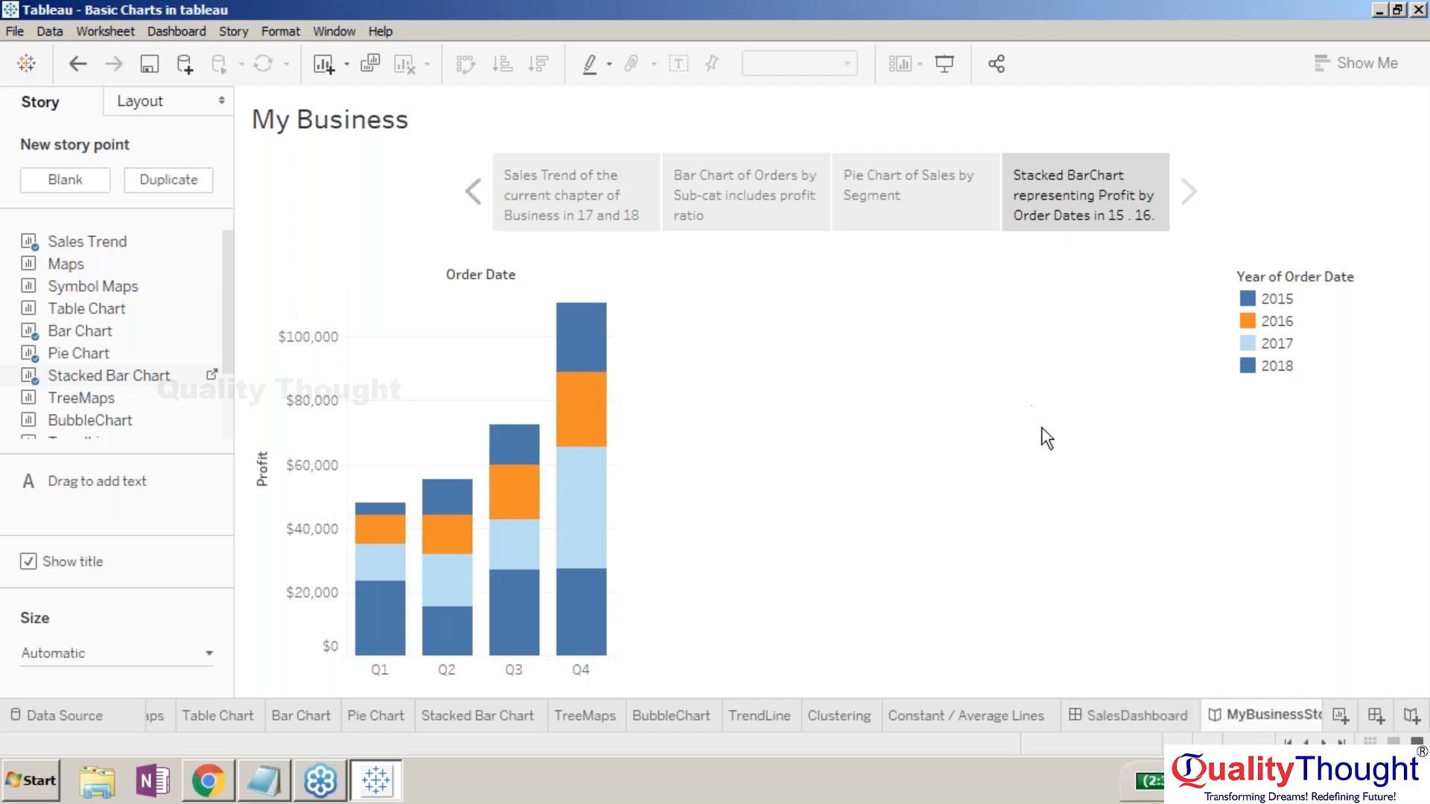
click(998, 69)
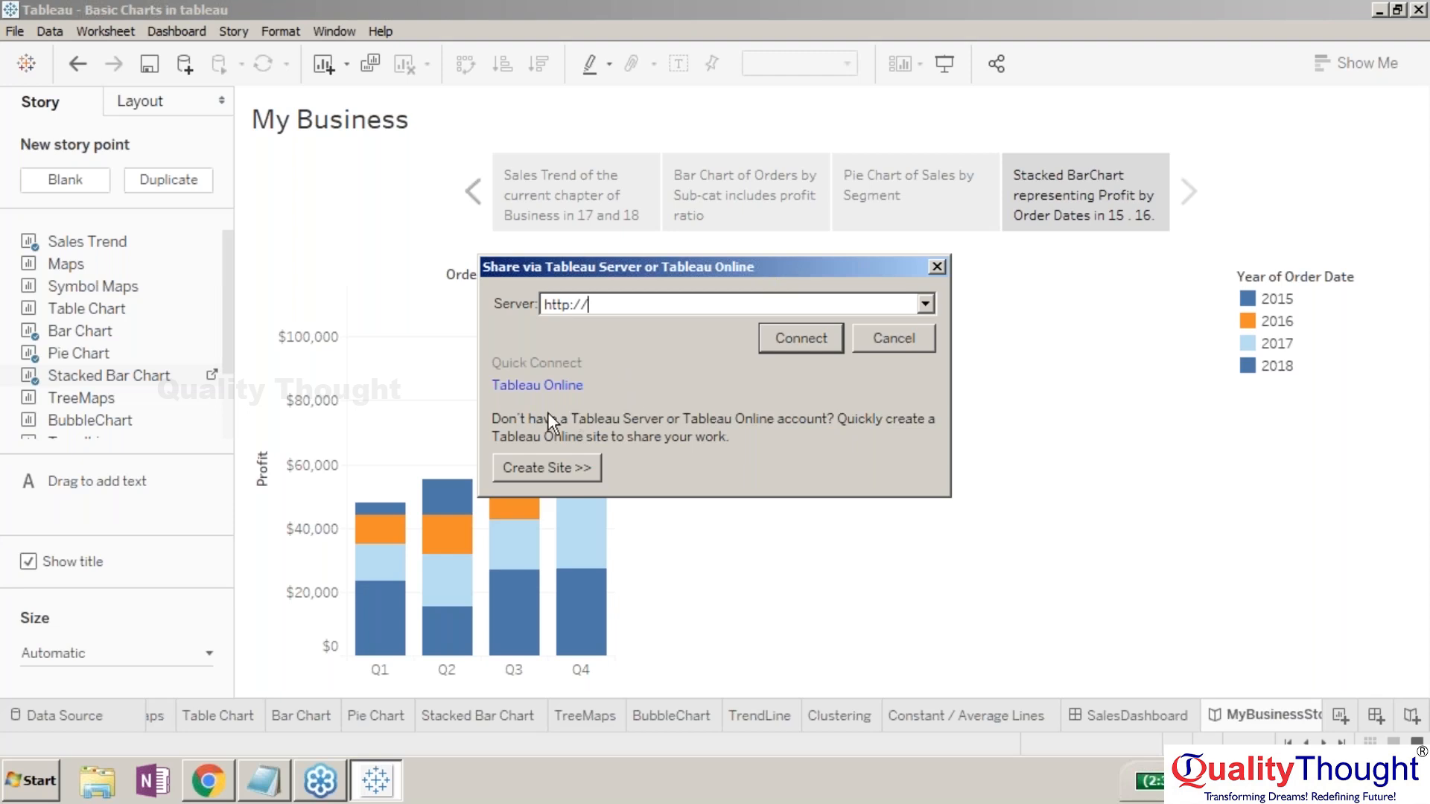
- Choose Create Site to launch Tableau Online's 'Let's sign you up' registration form
click(566, 462)
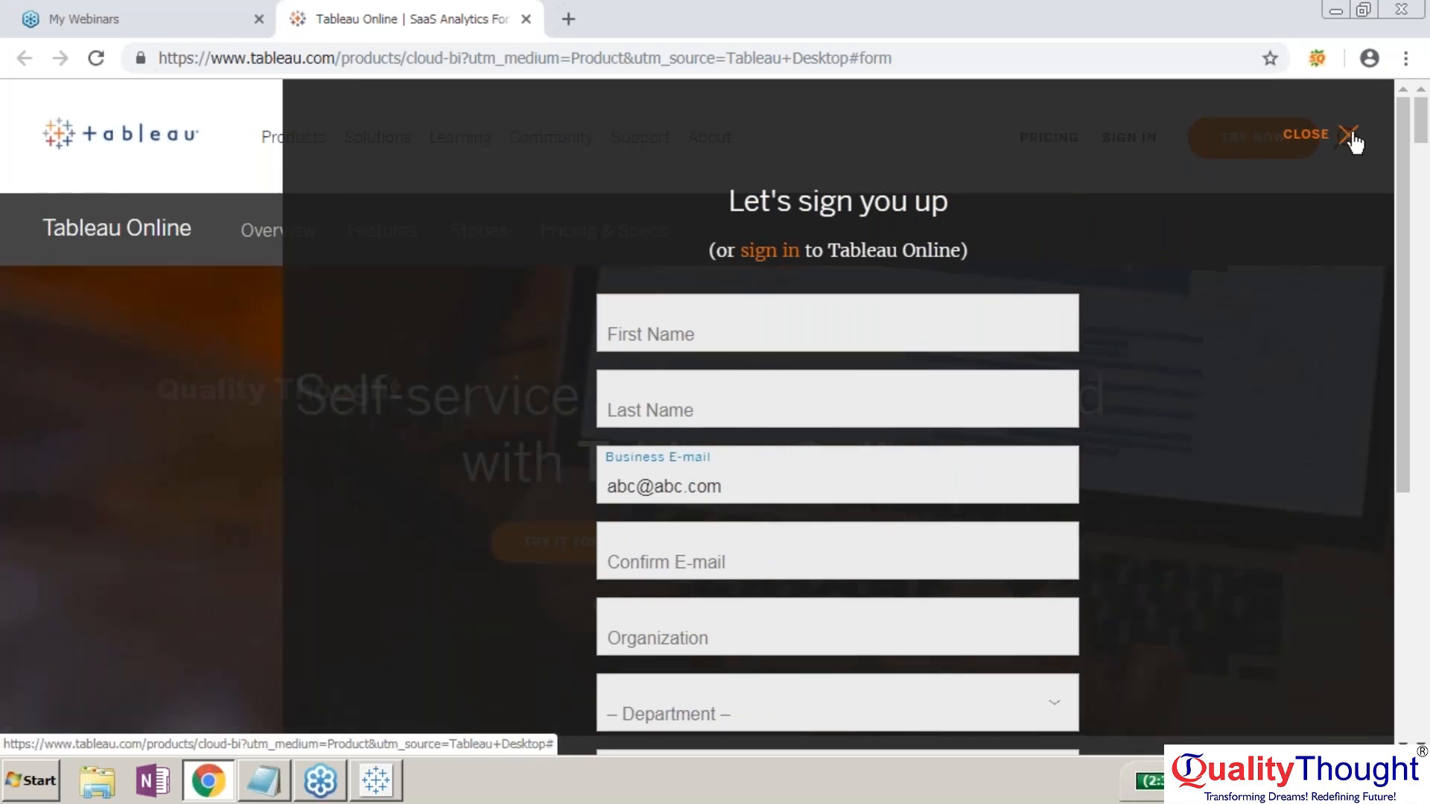
- Dismiss the Tableau Online sign-up form and minimize Chrome to get back to Tableau Desktop
click(1351, 140)
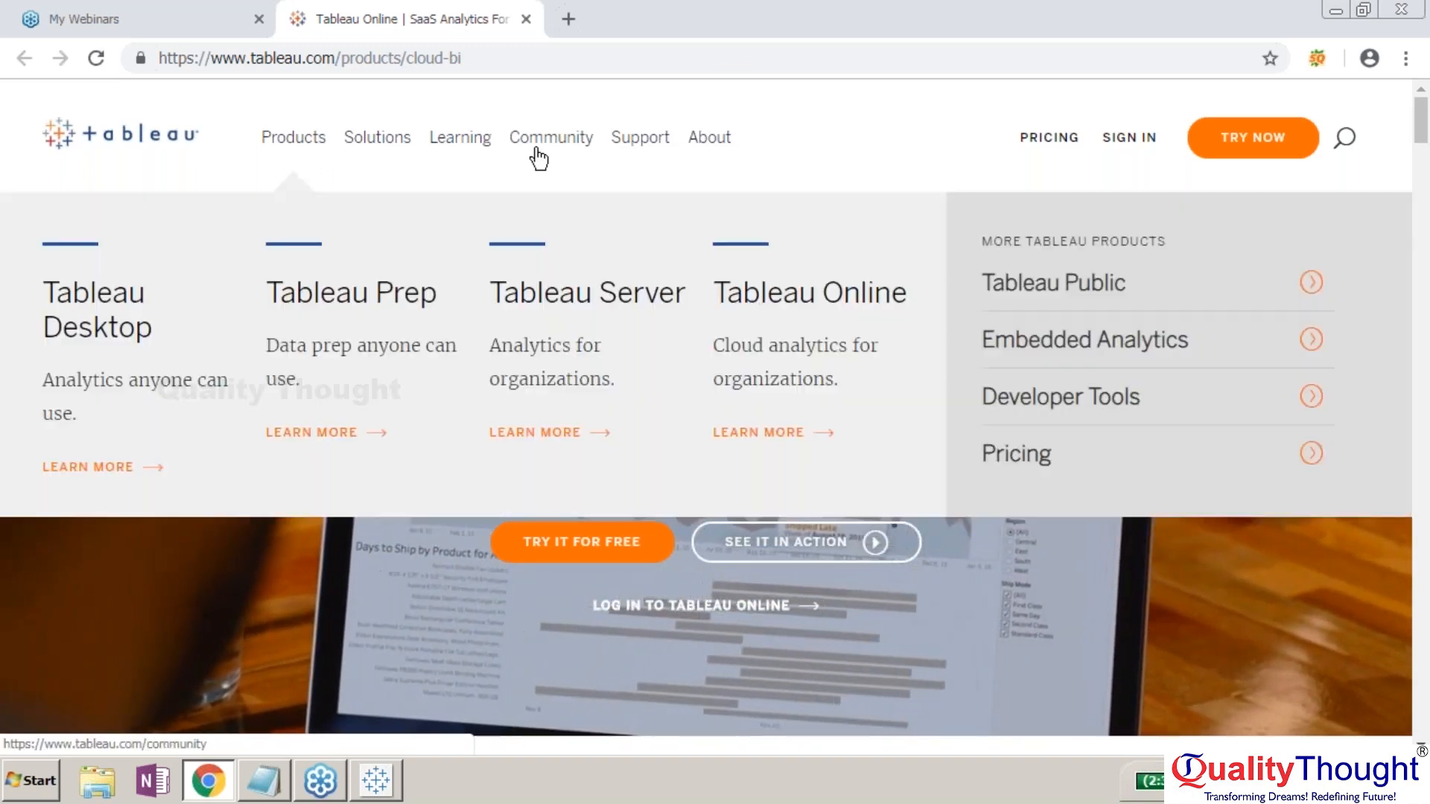
mouse_move(537, 149)
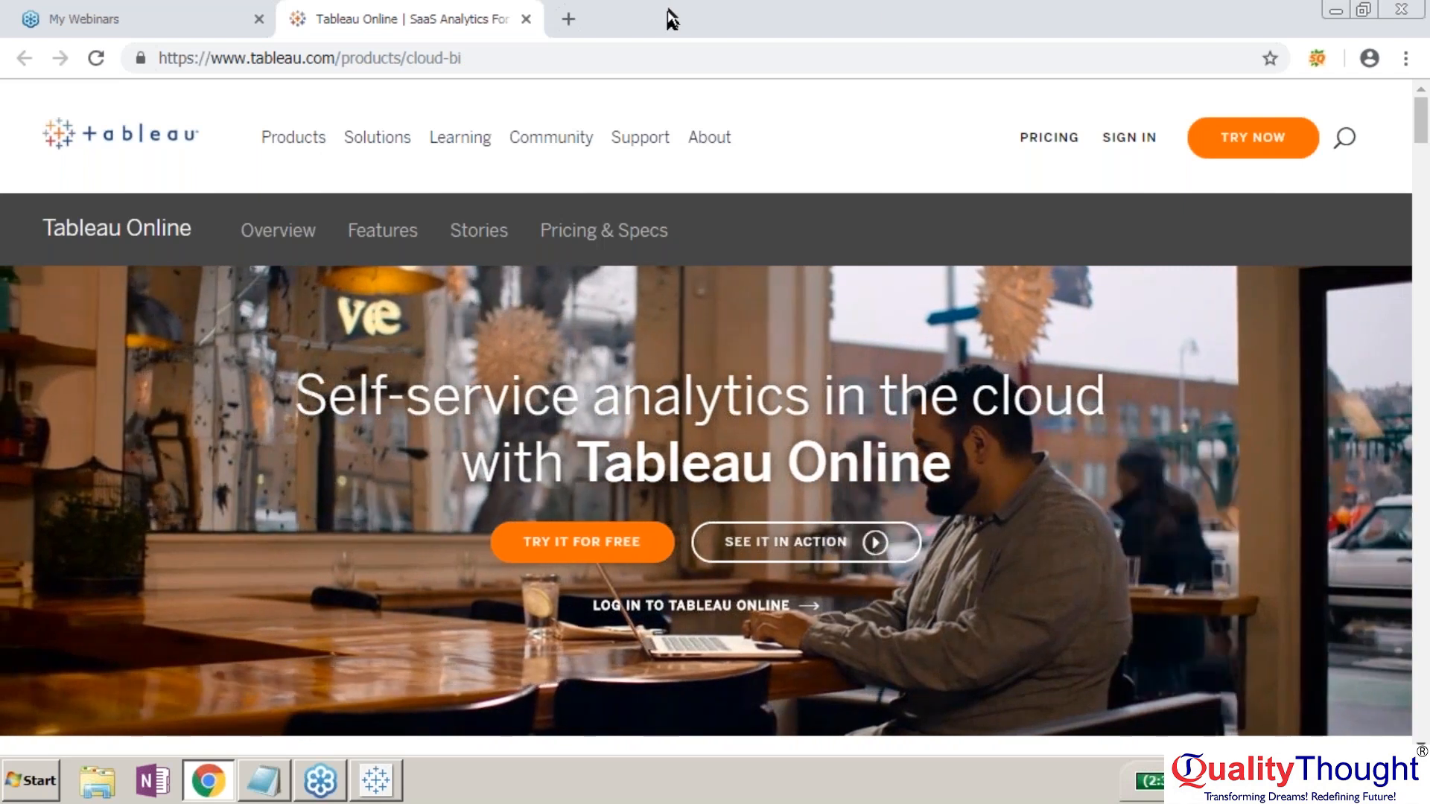
click(569, 18)
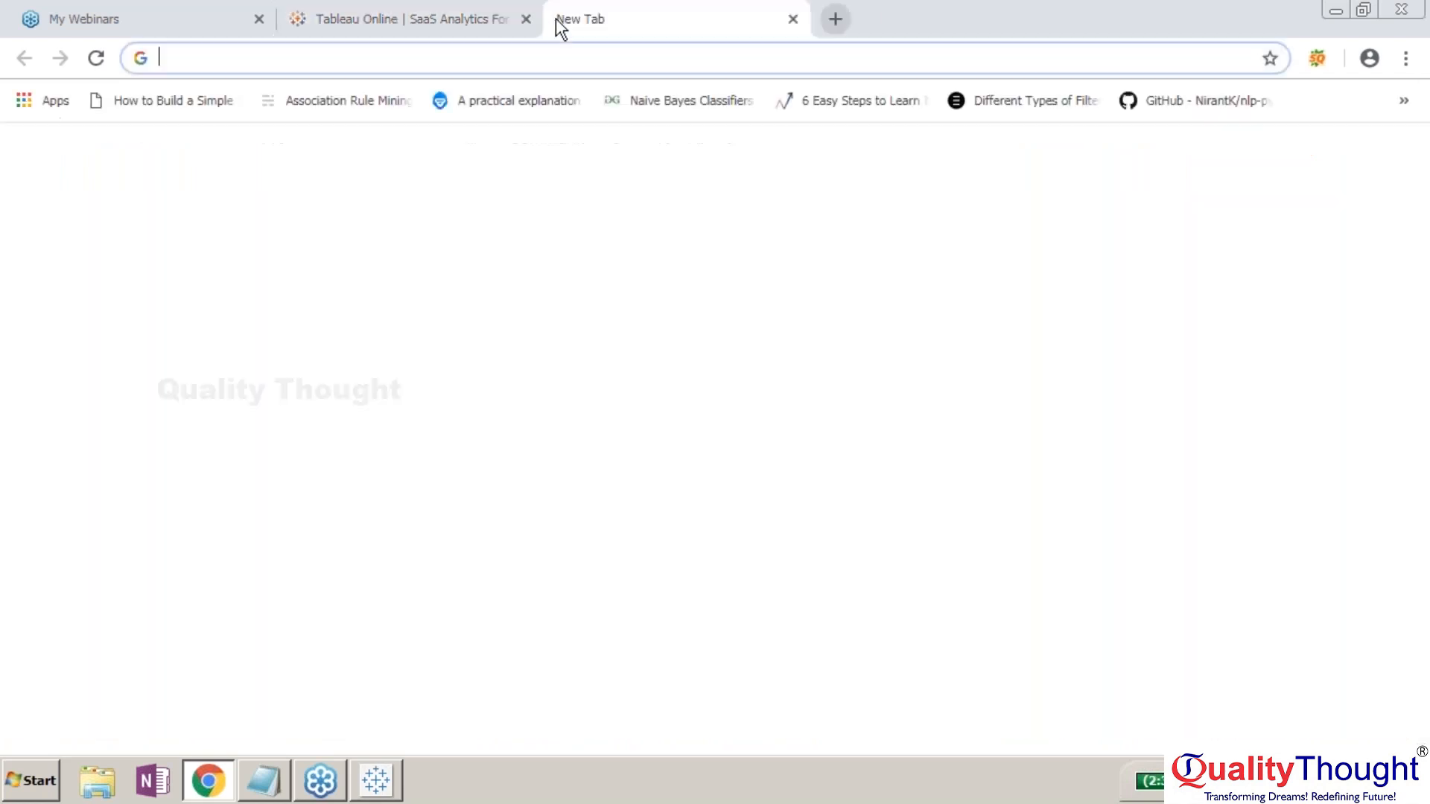
click(793, 19)
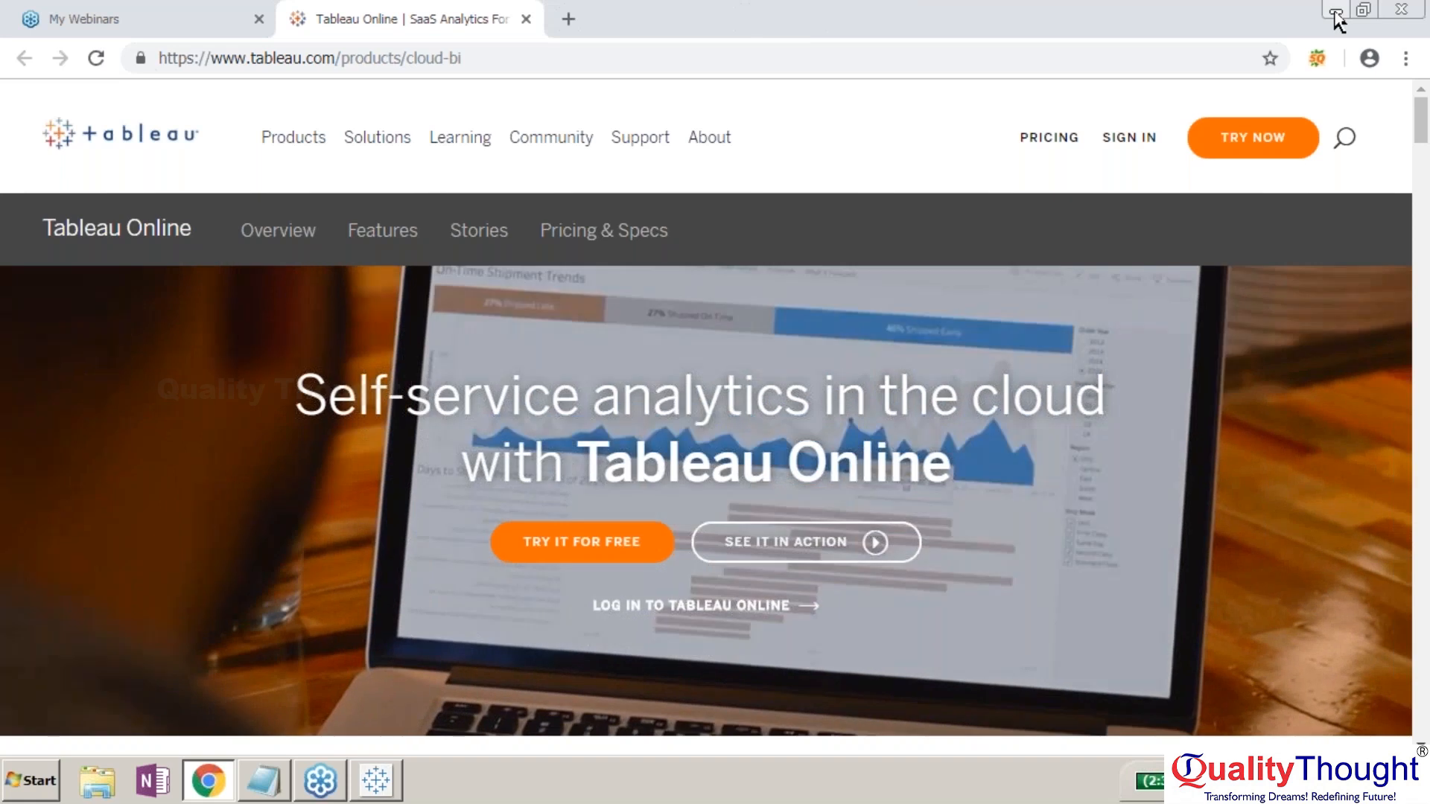
click(1335, 12)
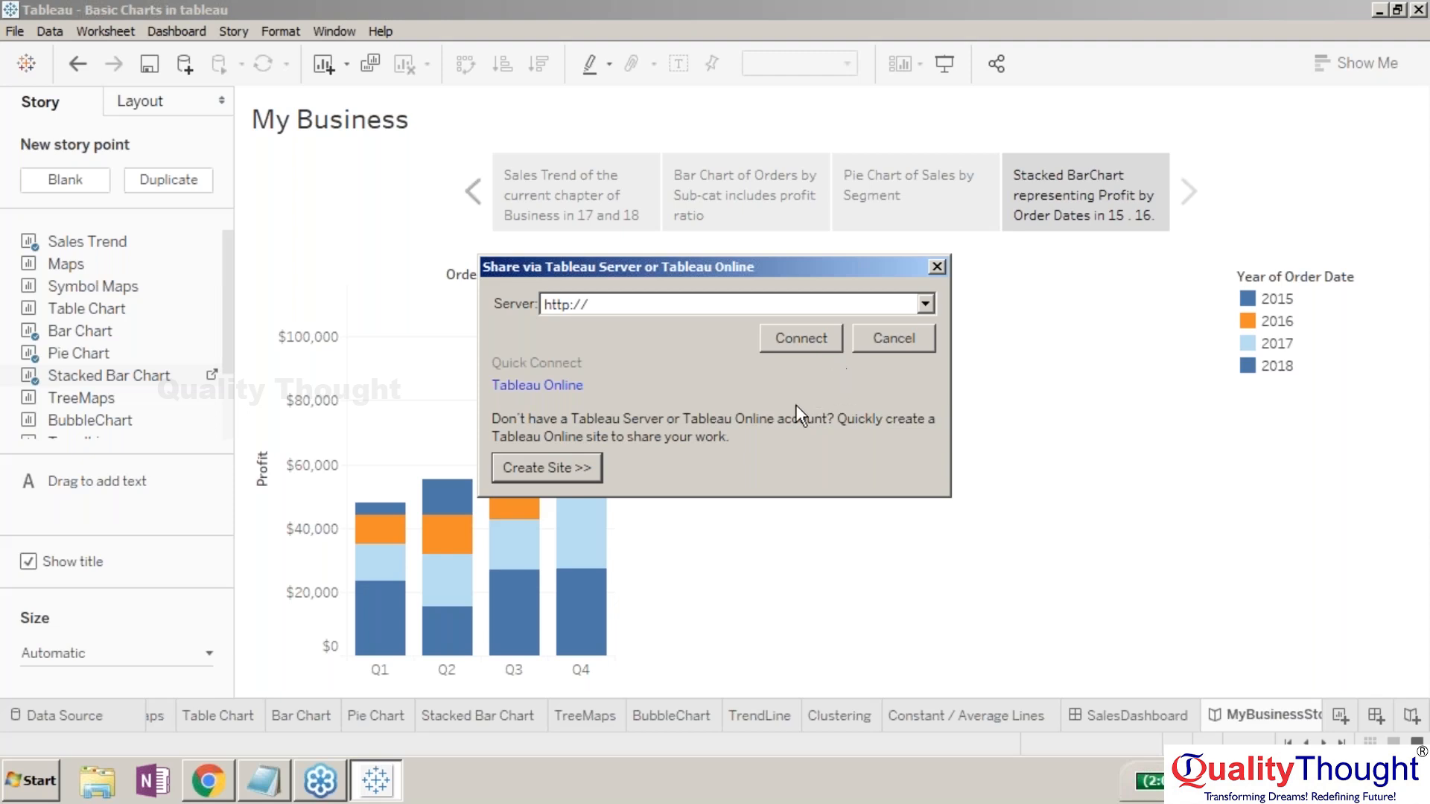
- Cancel the Share dialog to reveal the My Business story, then restore Chrome from the taskbar
click(936, 267)
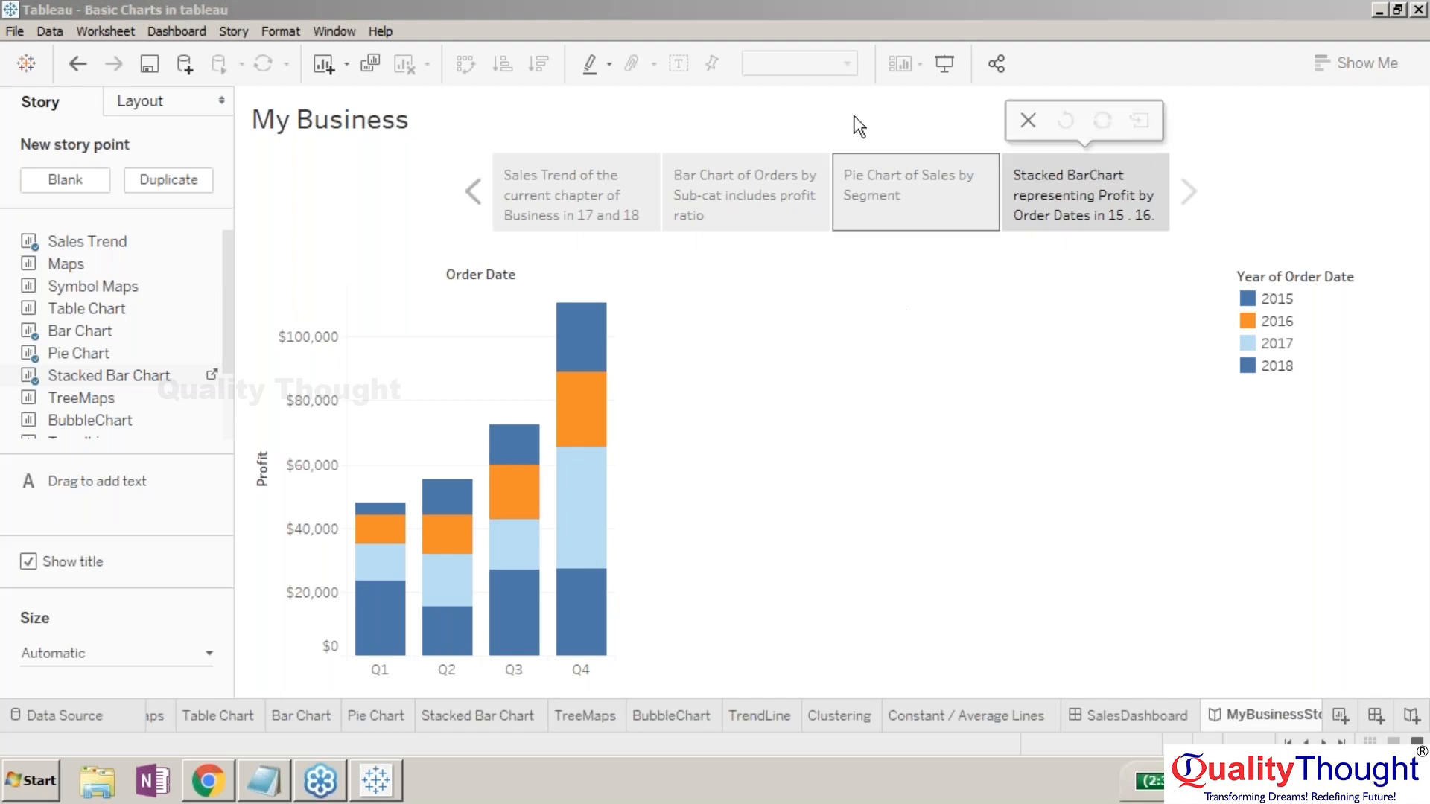
click(921, 6)
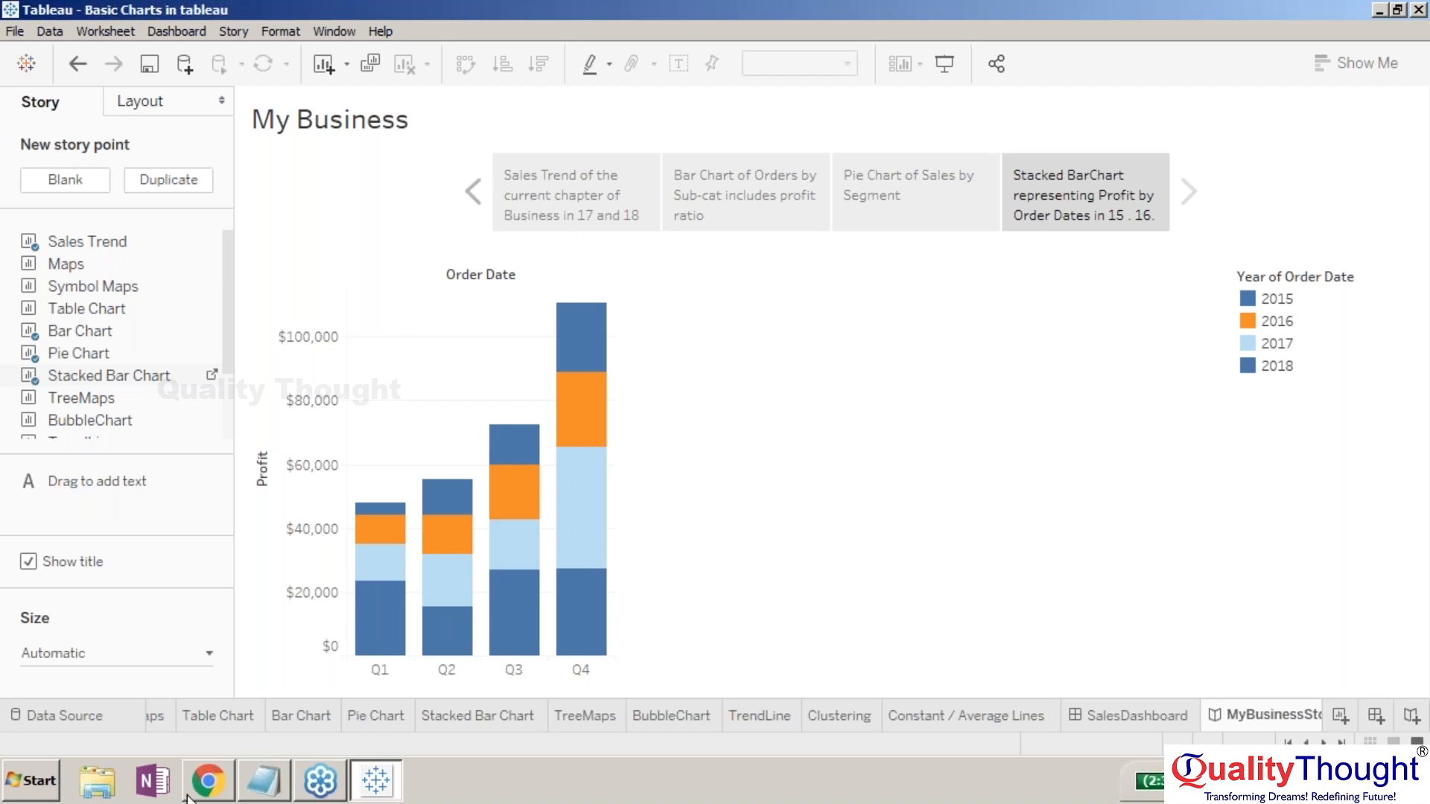
click(453, 785)
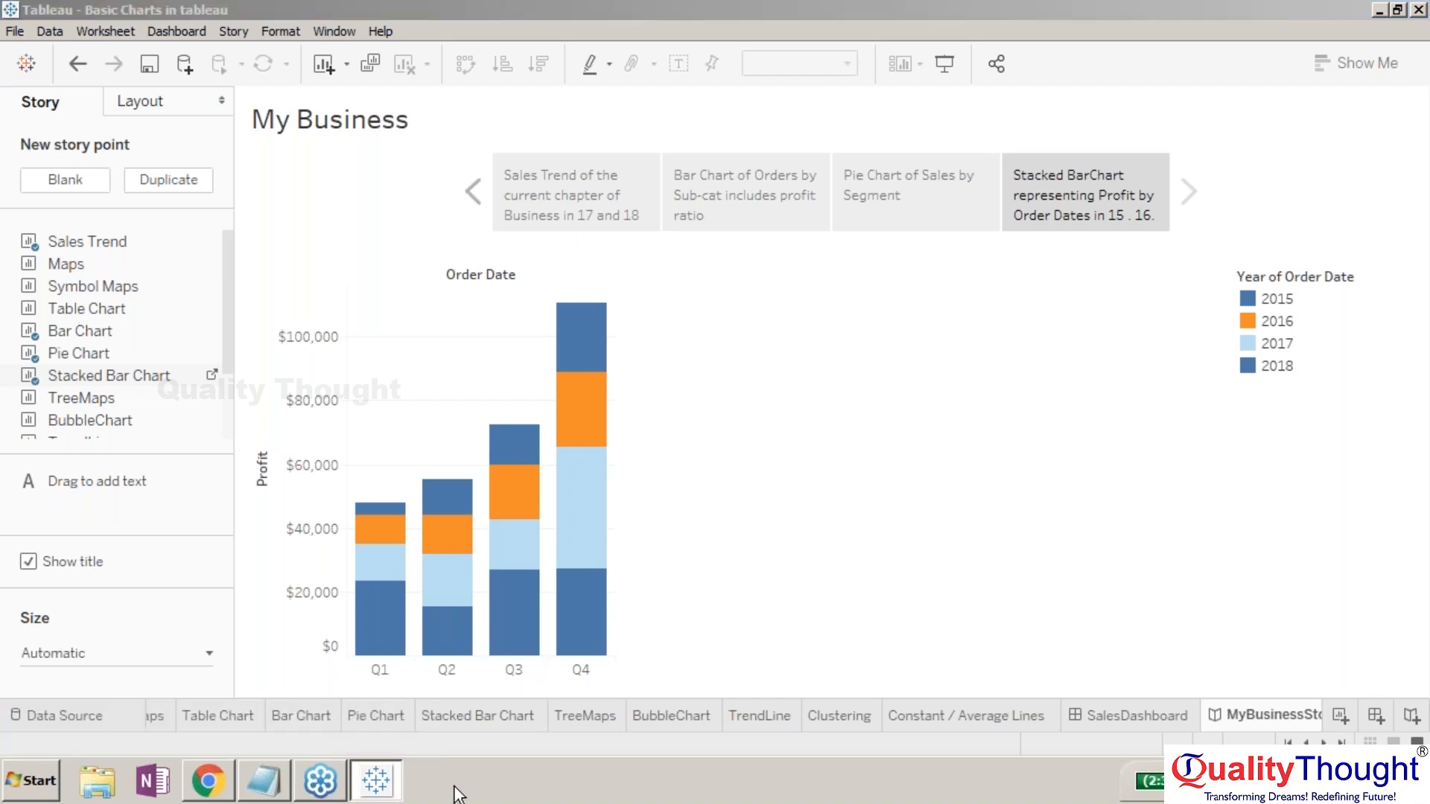
click(208, 780)
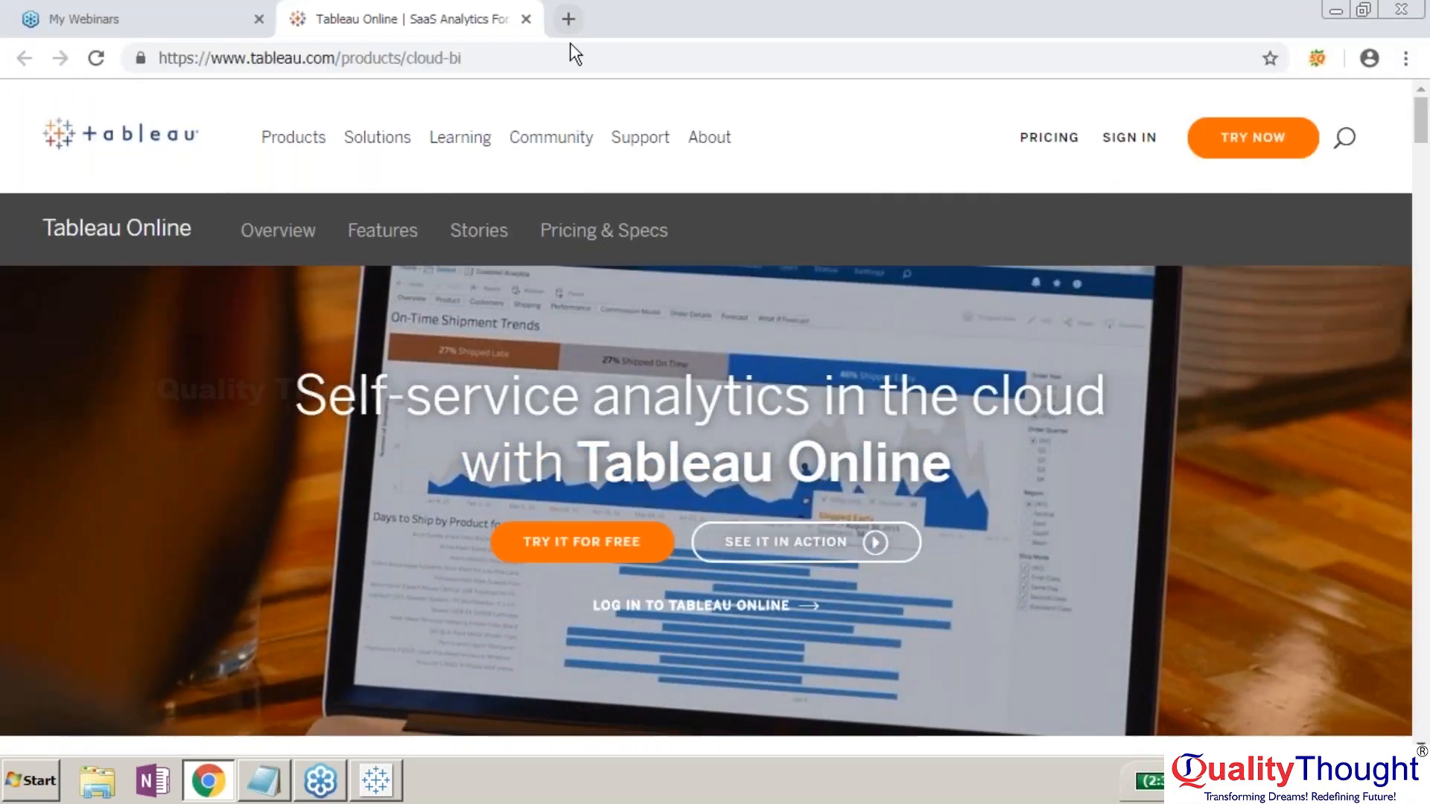
- Search 'tableau reader download' in a new tab and download Tableau Reader from its product page
click(568, 22)
text(tableau)
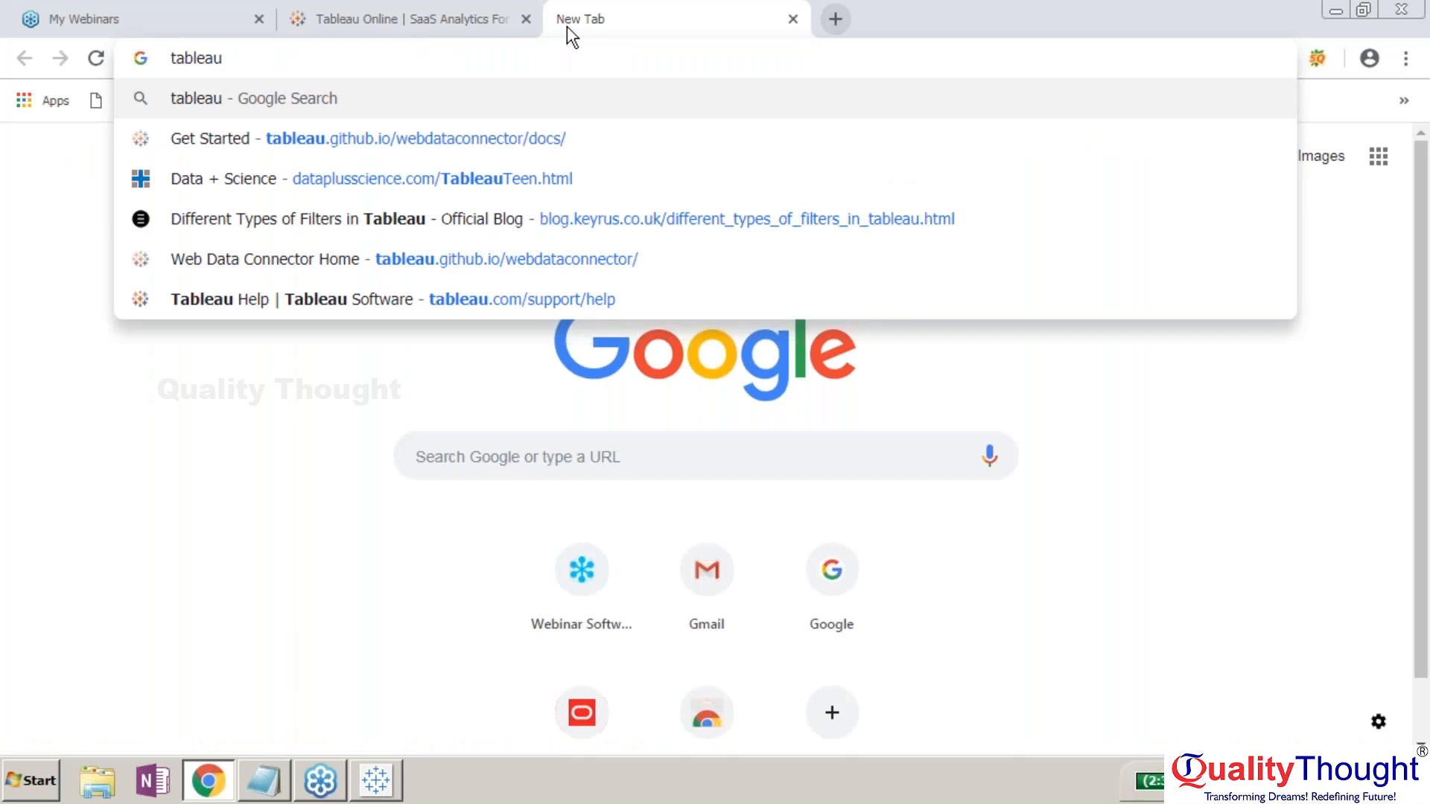
text( reder )
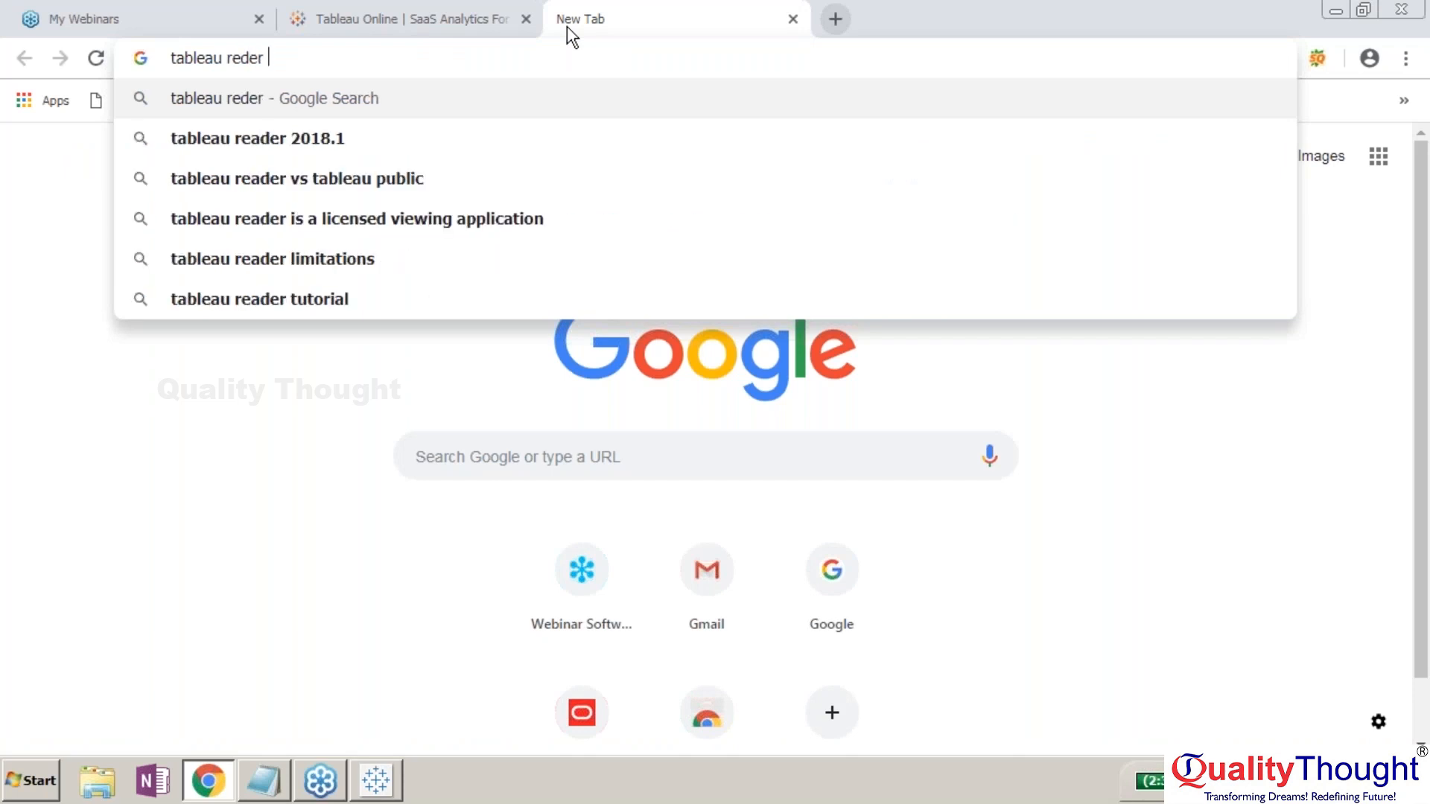
text(download)
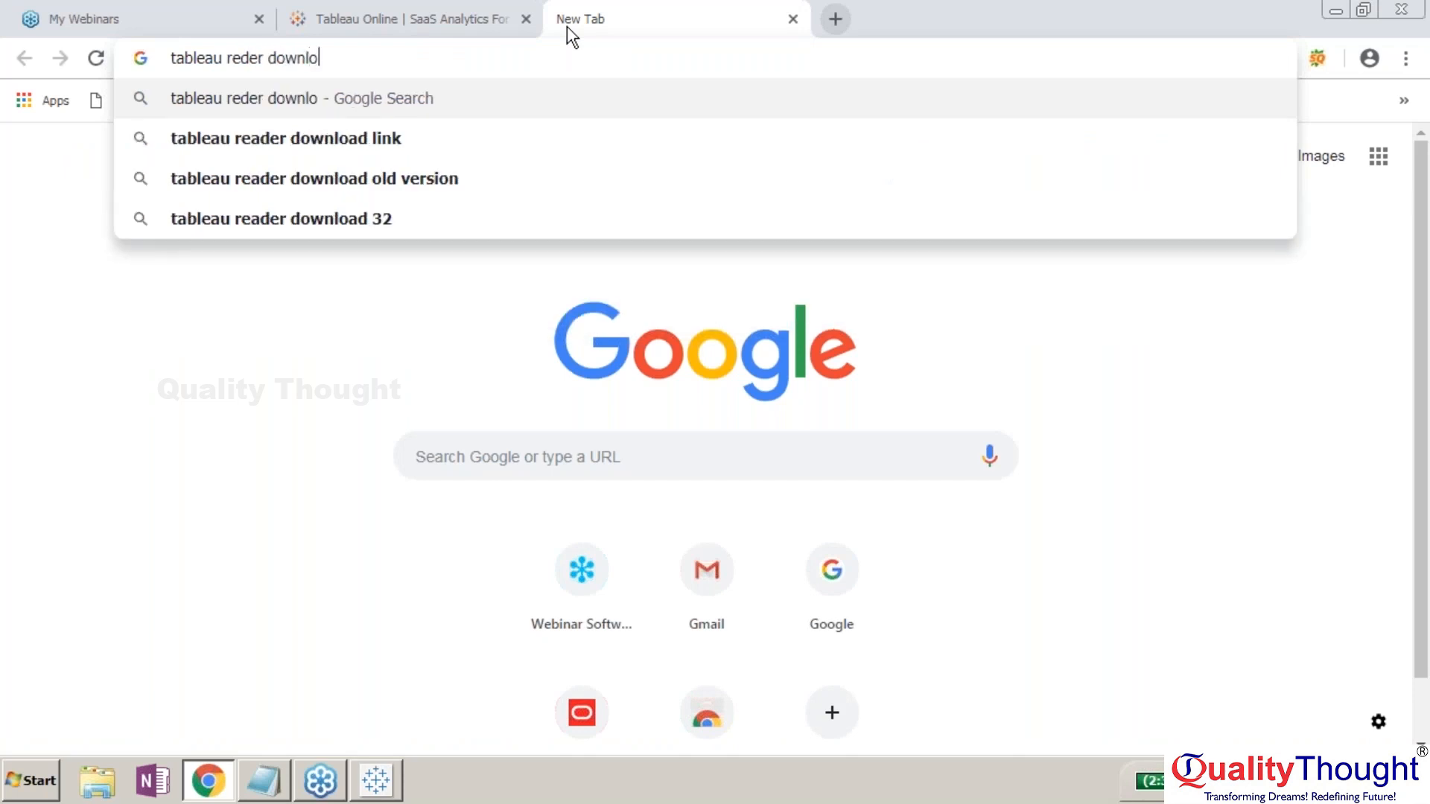
key(Return)
click(277, 363)
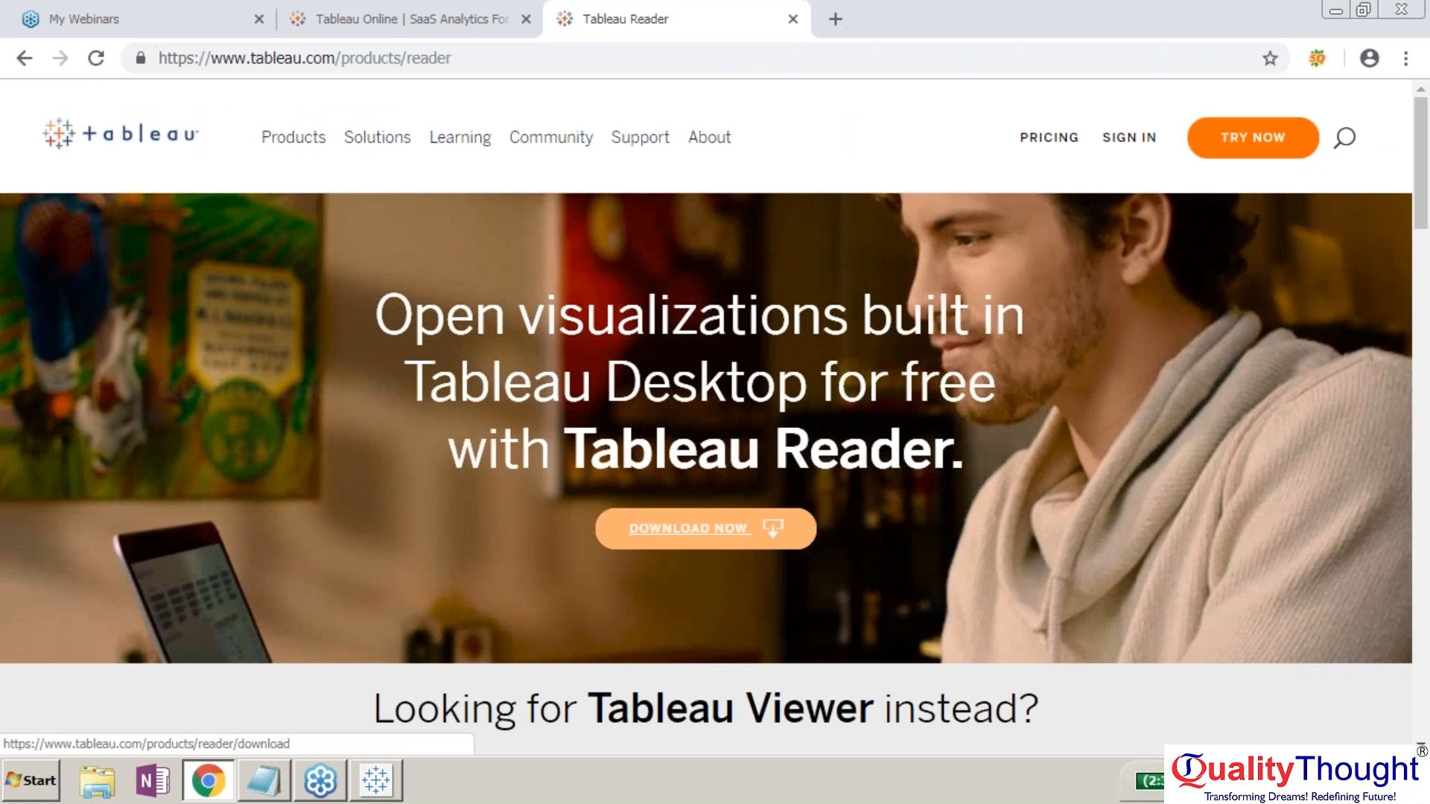
click(708, 531)
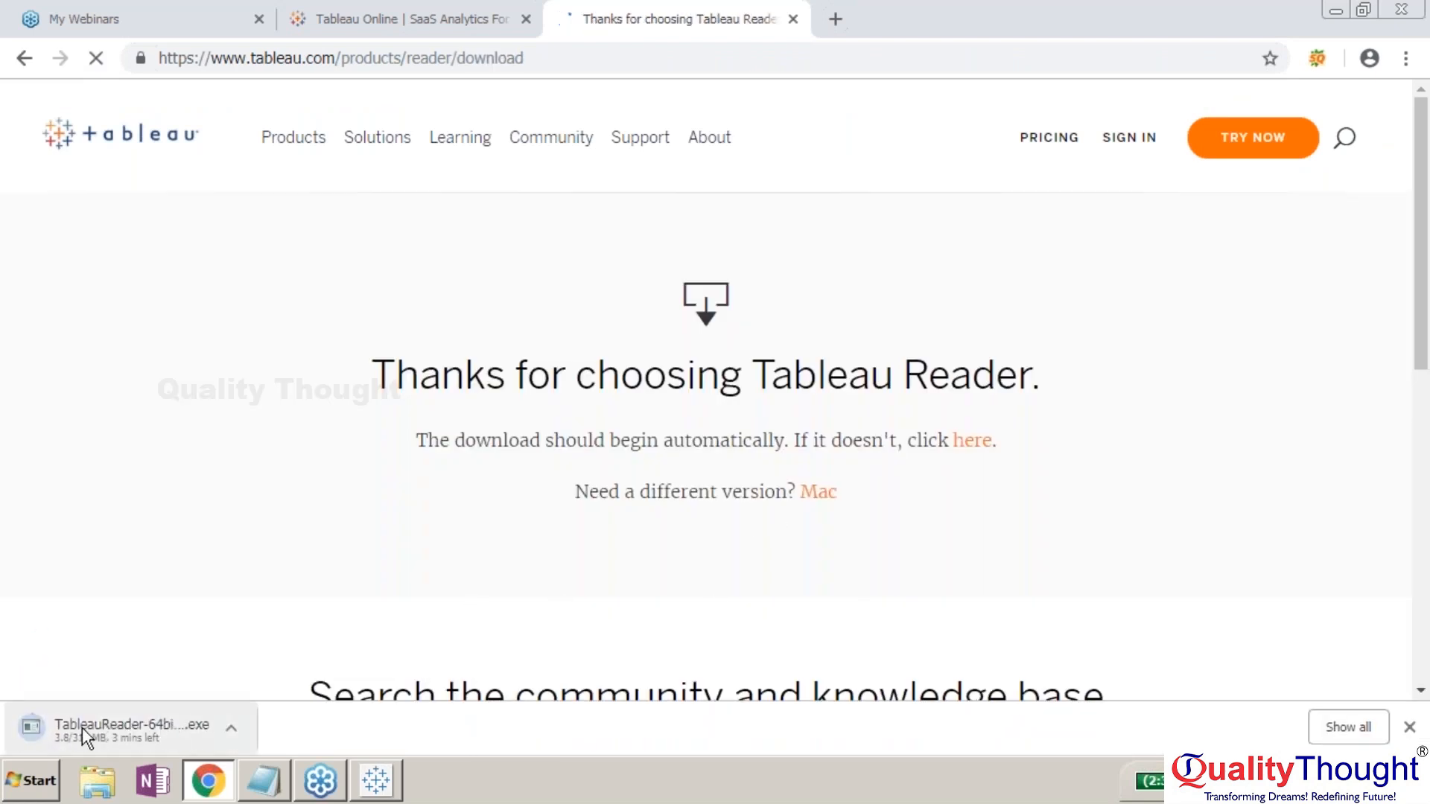
click(1409, 727)
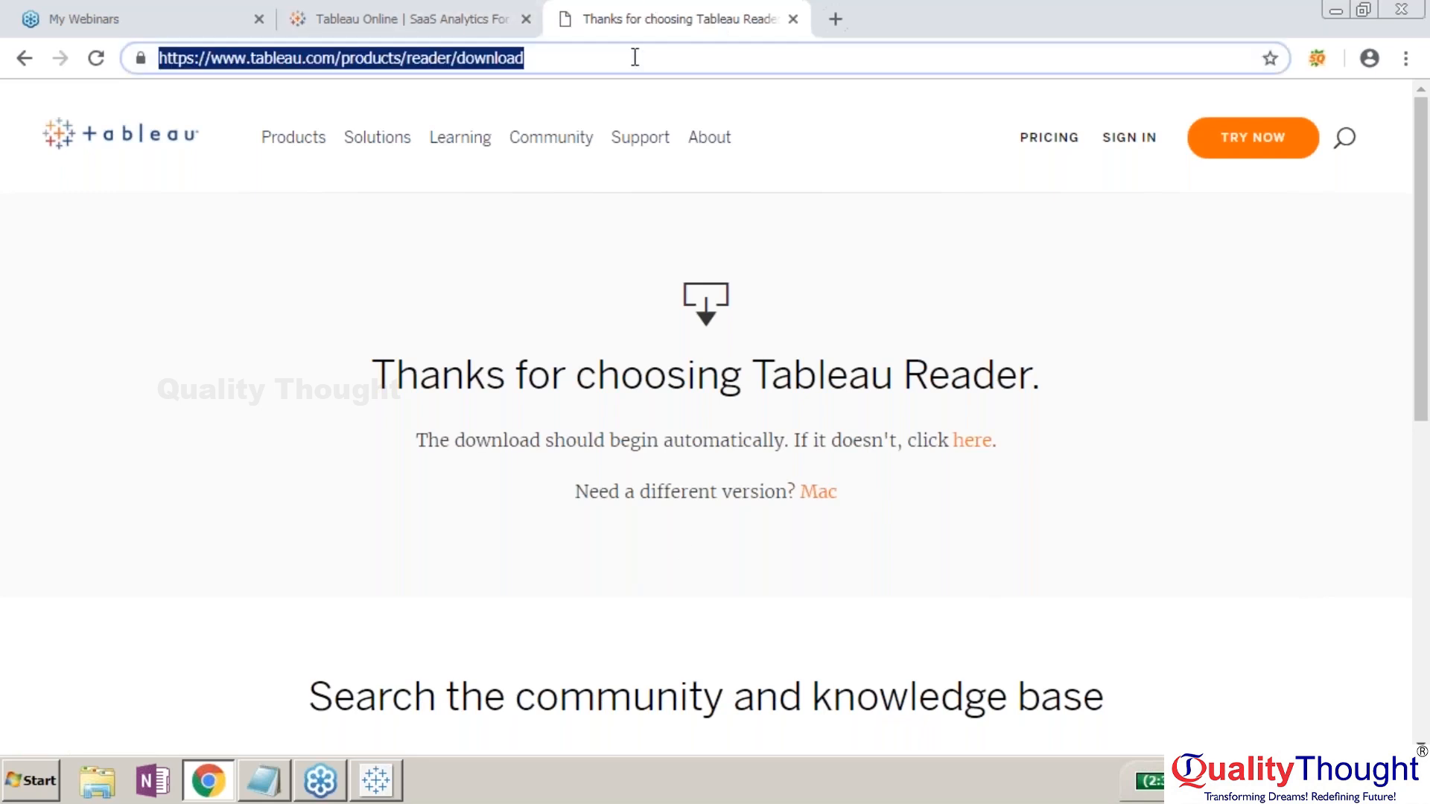
text(tableau server)
- Search 'tableau server', open its product page and start the free trial to browse deployment options
key(Delete)
key(Return)
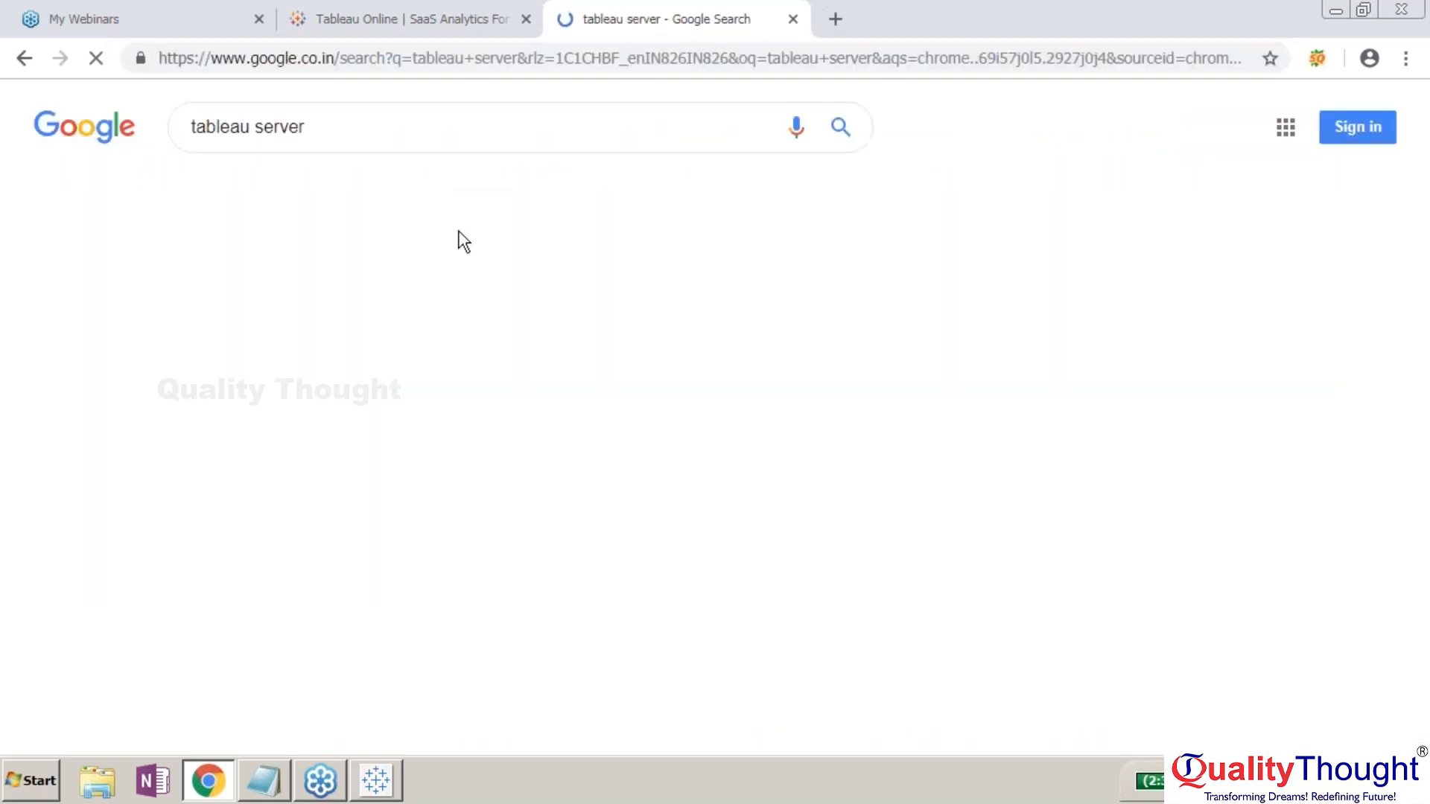
click(353, 292)
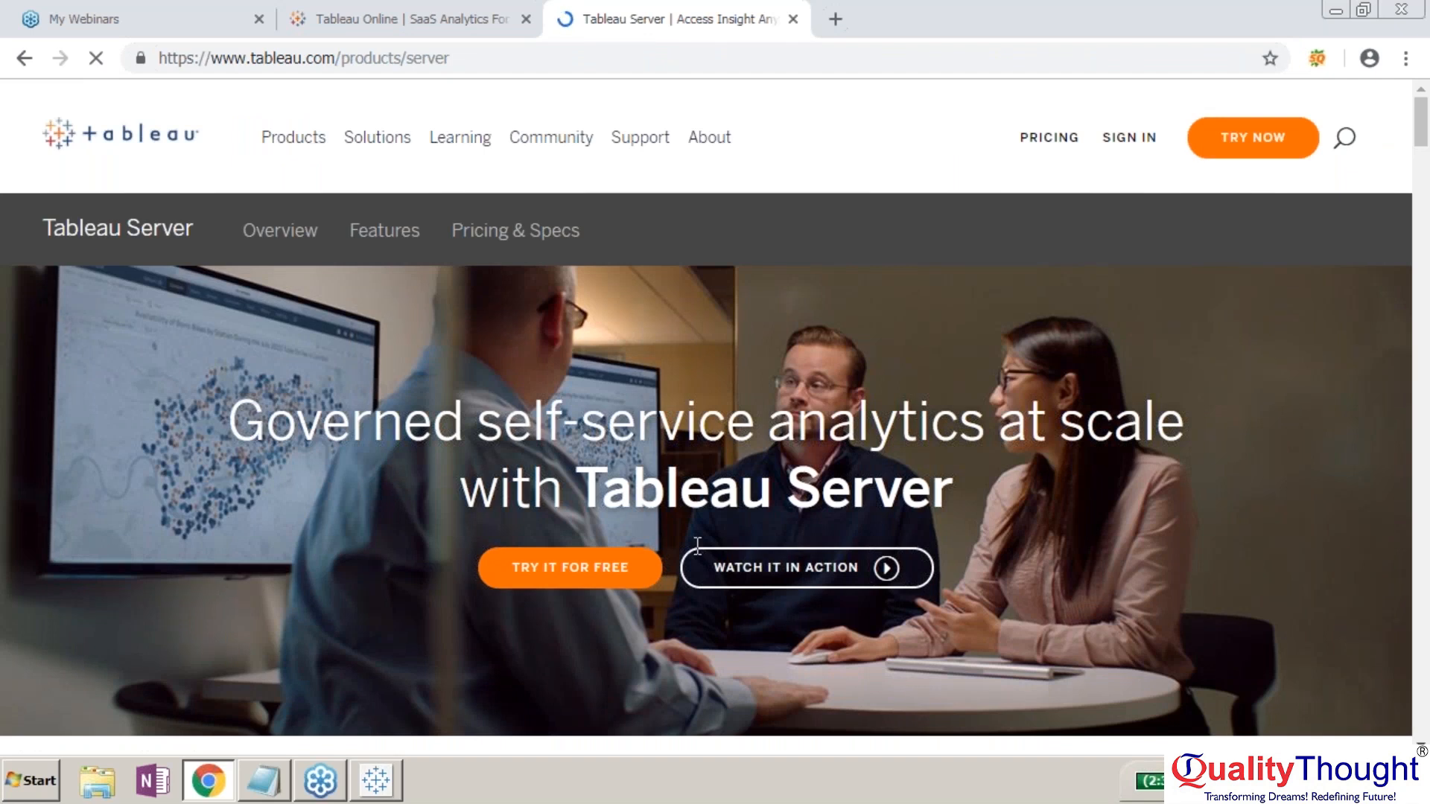
click(563, 570)
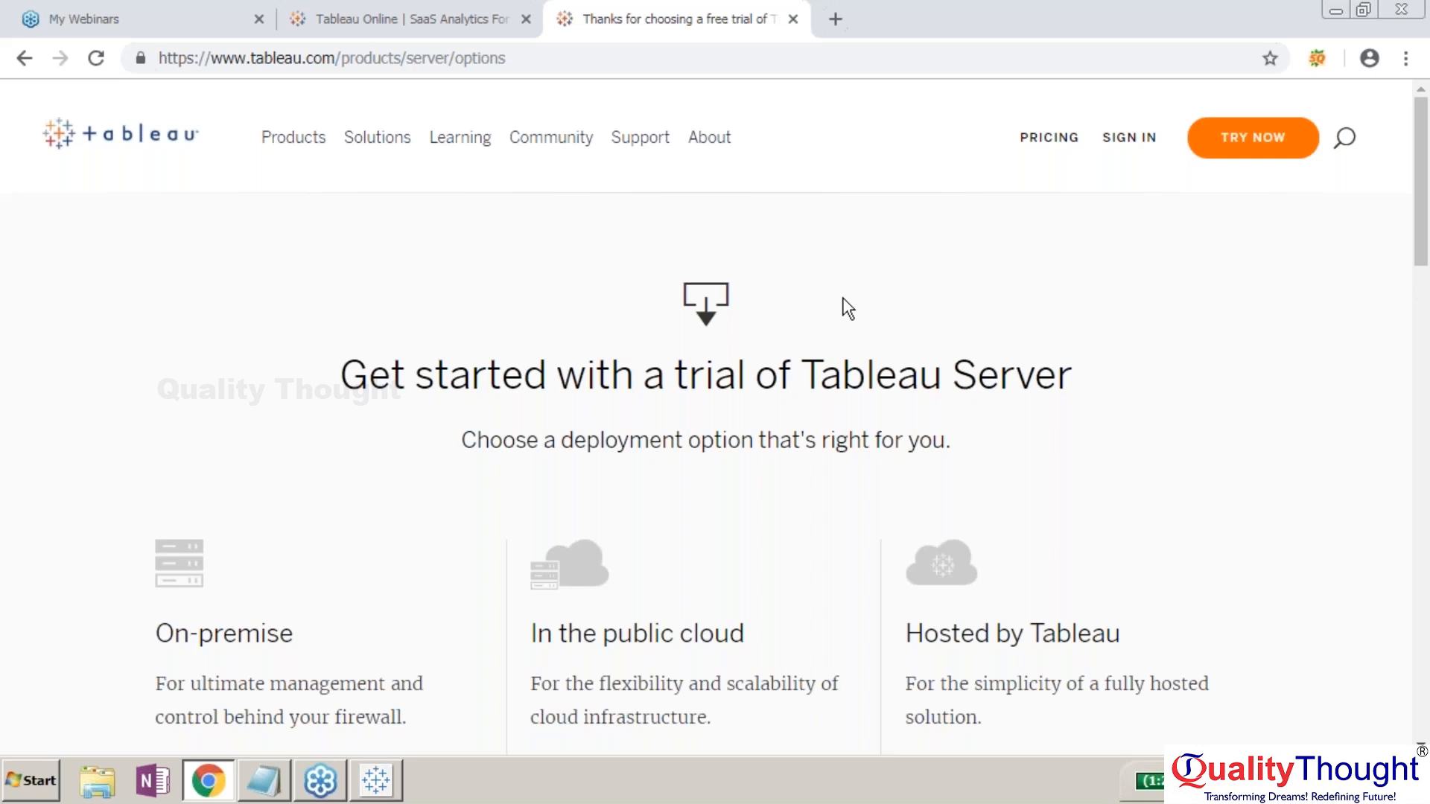
scroll(847, 309, down, 1)
scroll(848, 309, down, 7)
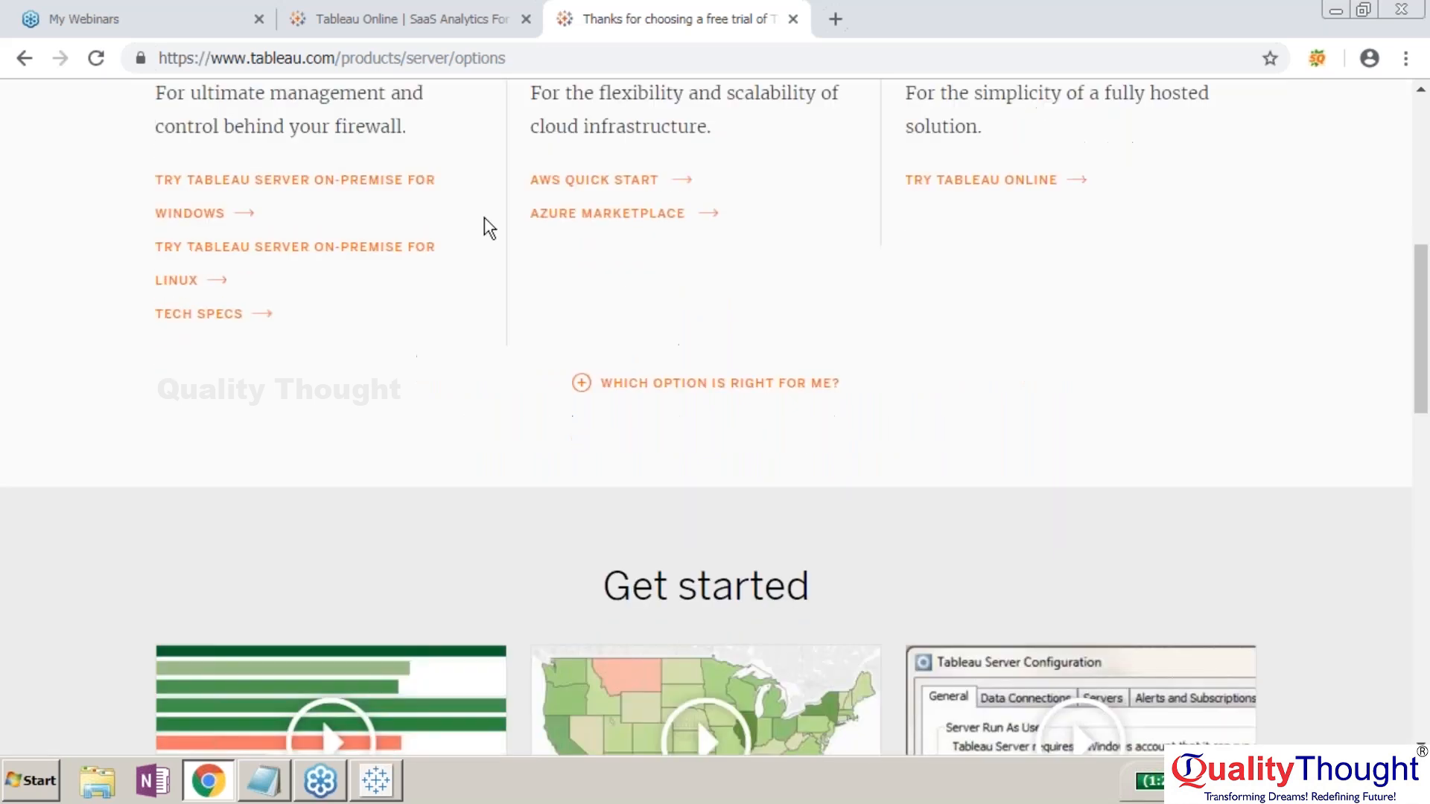
scroll(484, 216, up, 2)
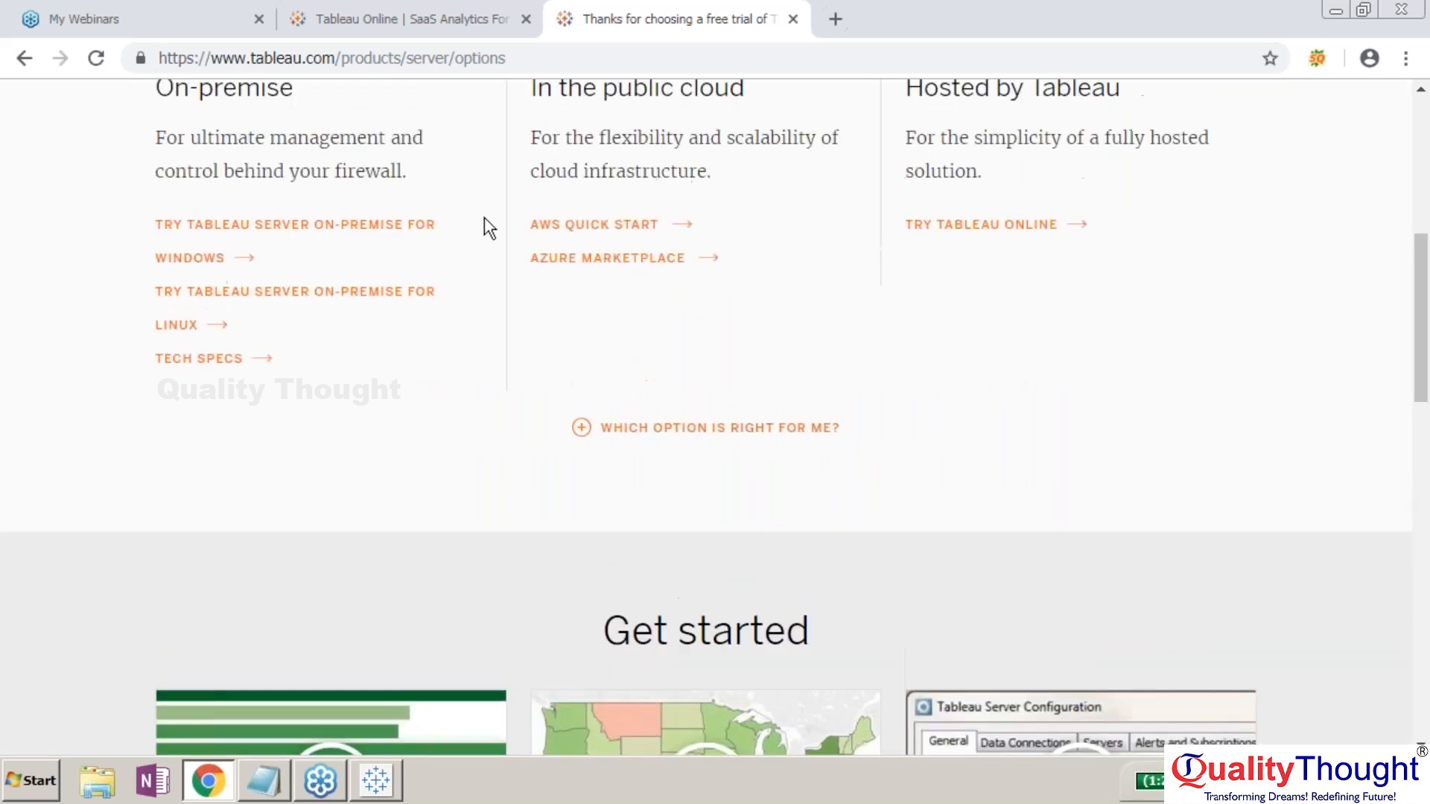
scroll(484, 216, up, 3)
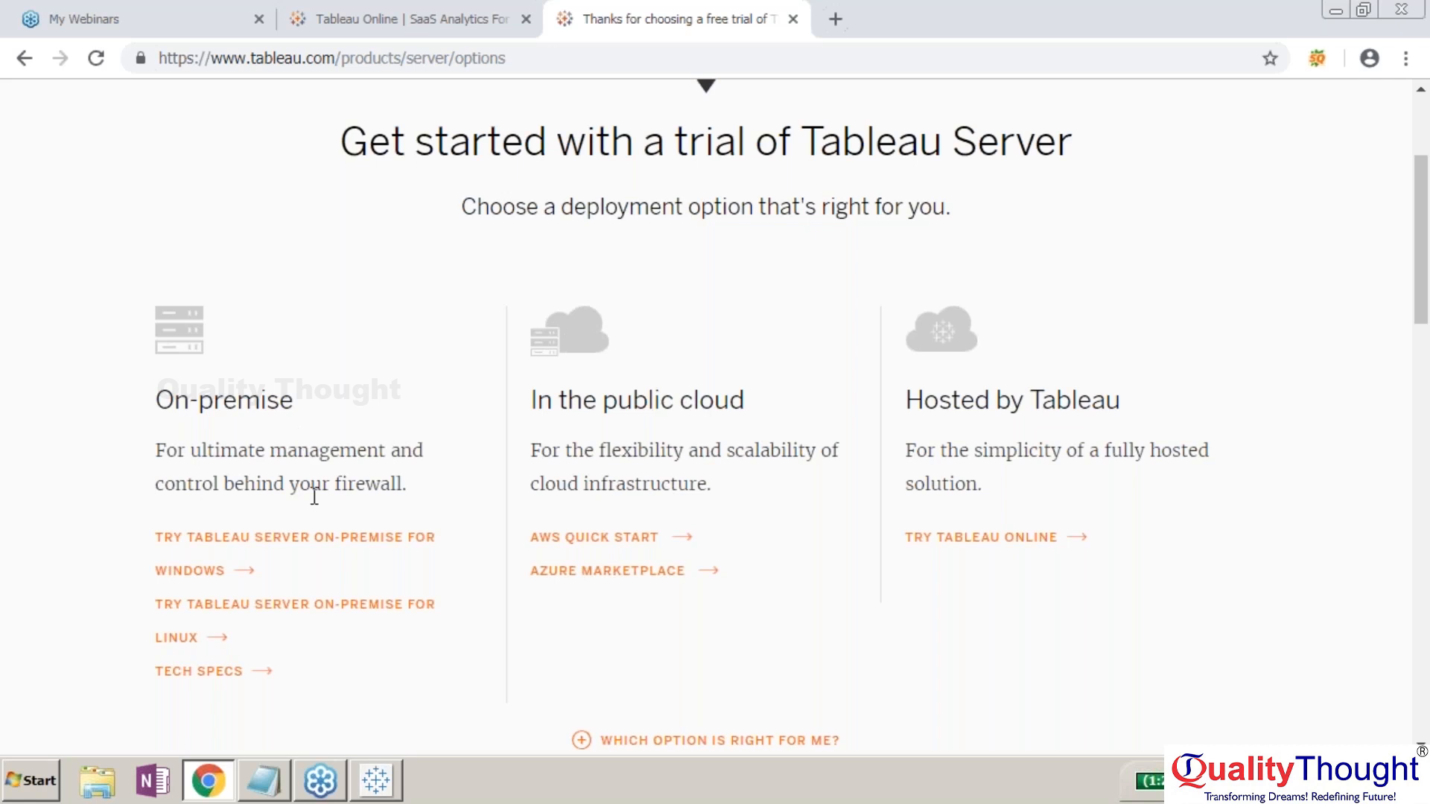
- Choose the on-premise Windows trial and highlight its requirements: 2 cores, 8 GB RAM, 15 GB storage
click(271, 538)
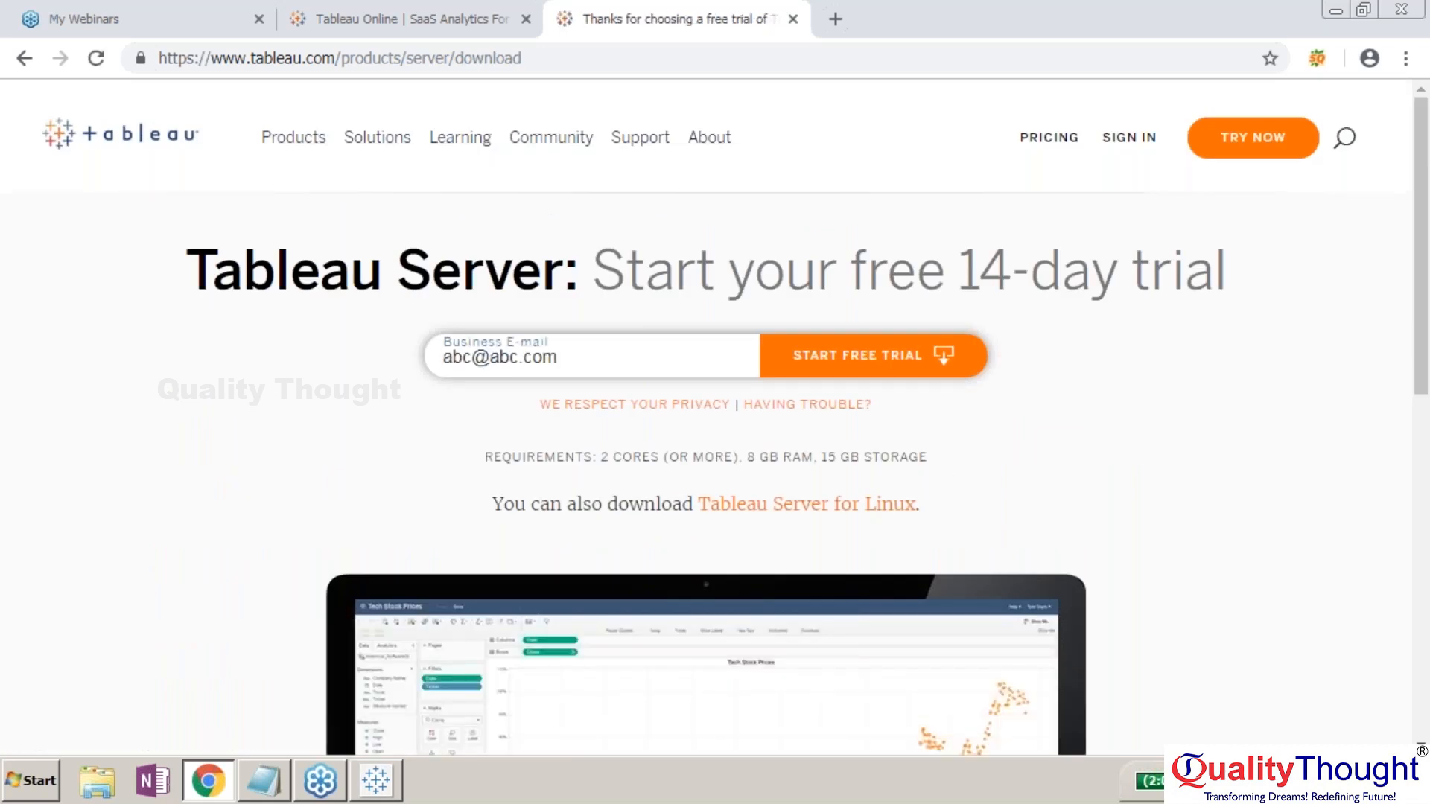
scroll(706, 417, down, 6)
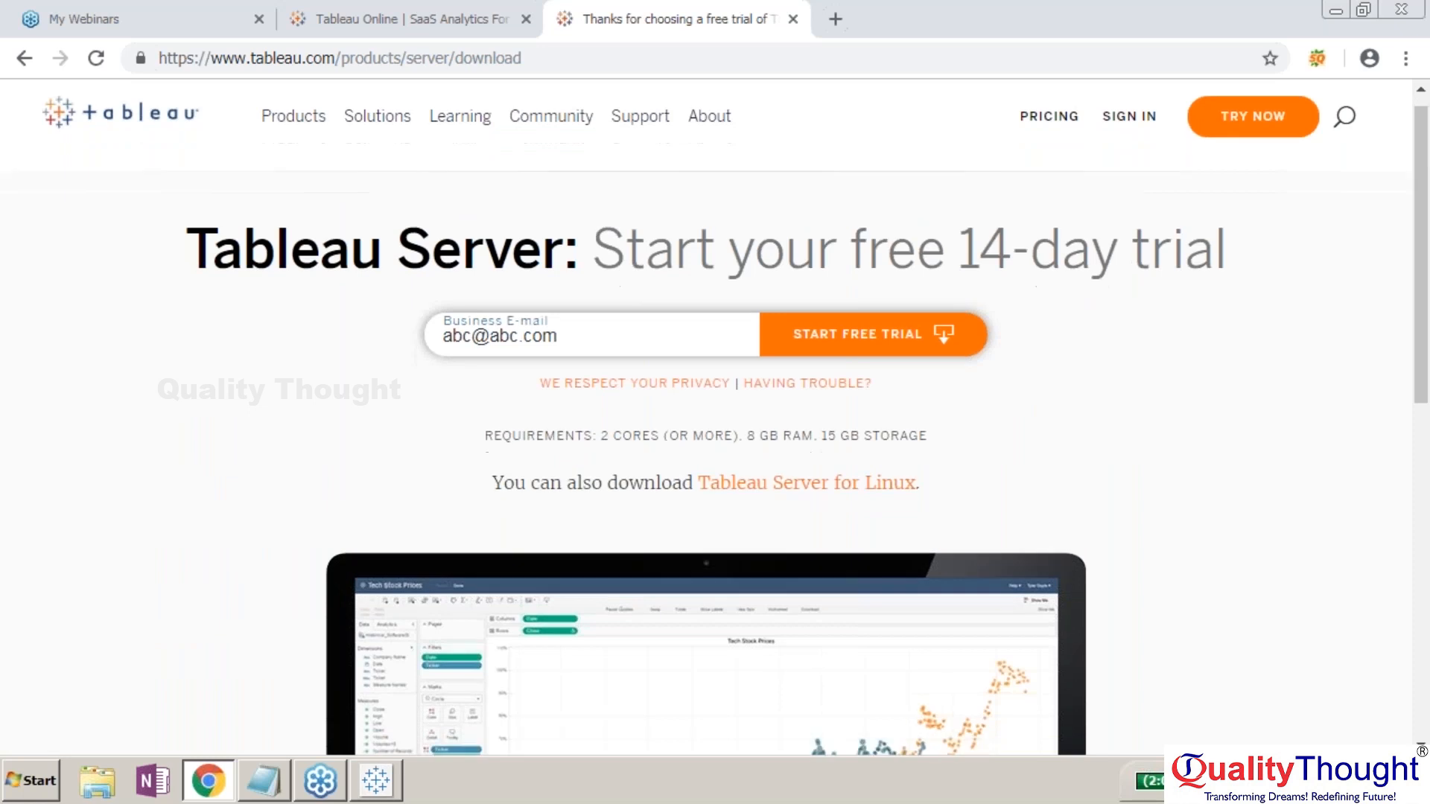
scroll(706, 417, up, 6)
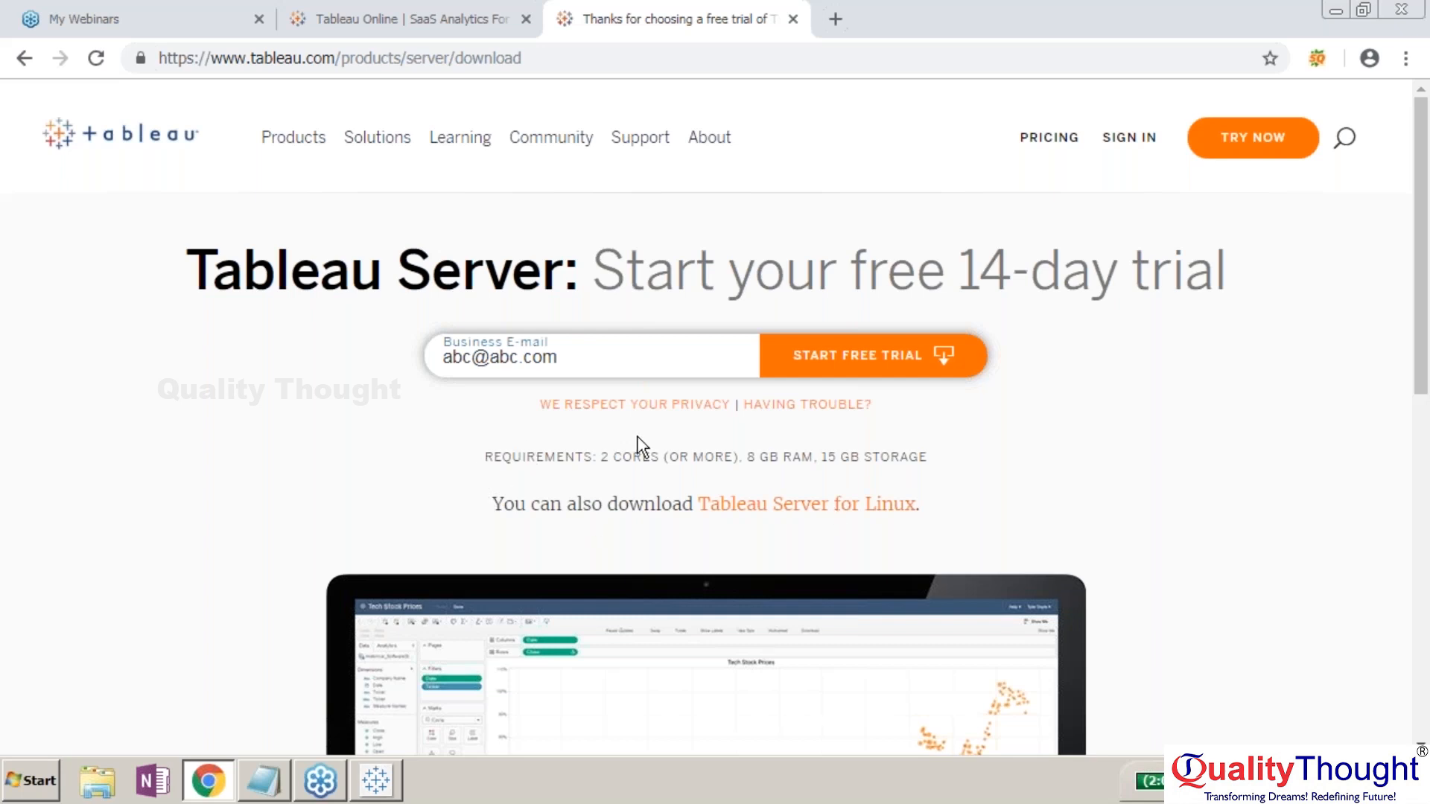
drag(601, 456, 925, 456)
click(940, 458)
scroll(939, 457, down, 8)
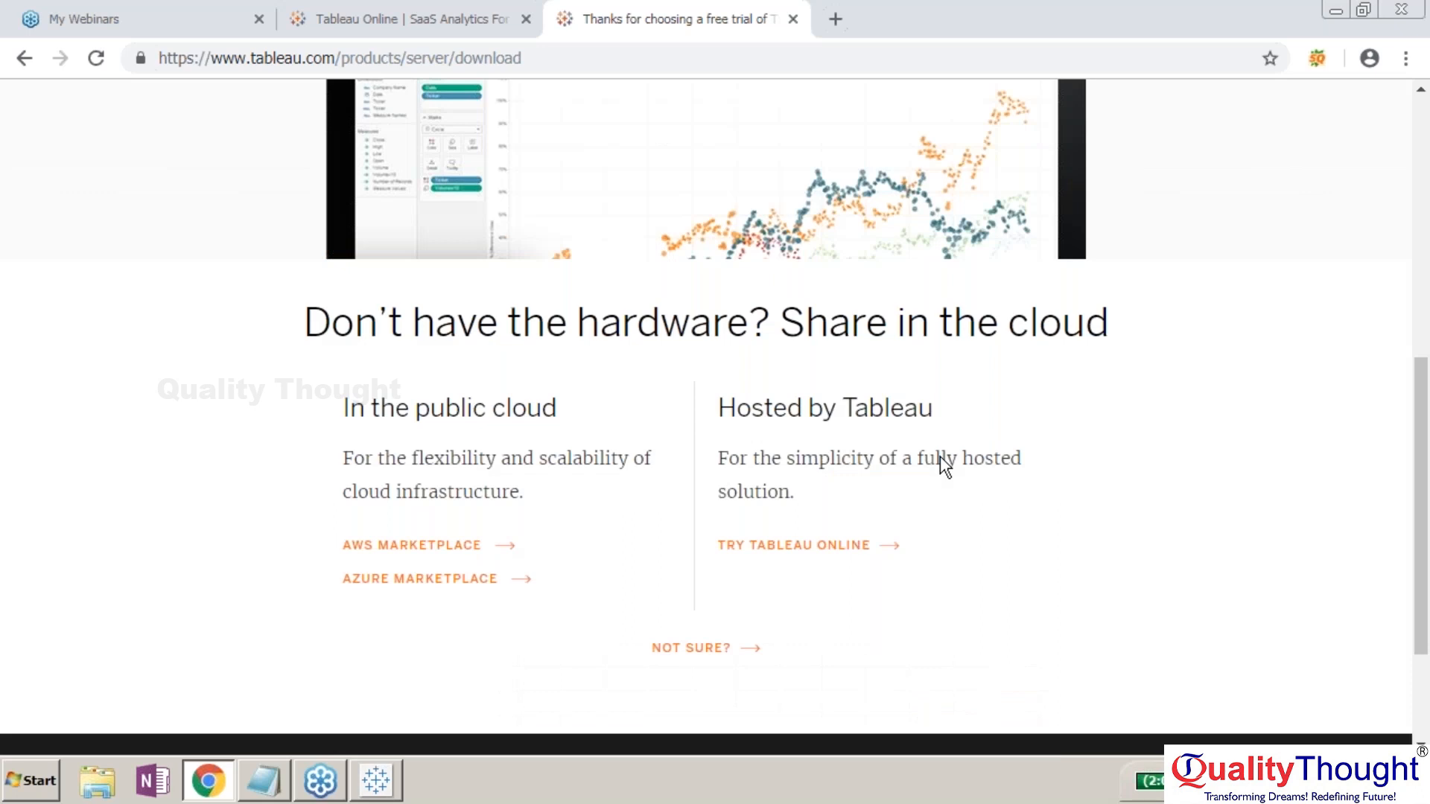
scroll(944, 466, up, 8)
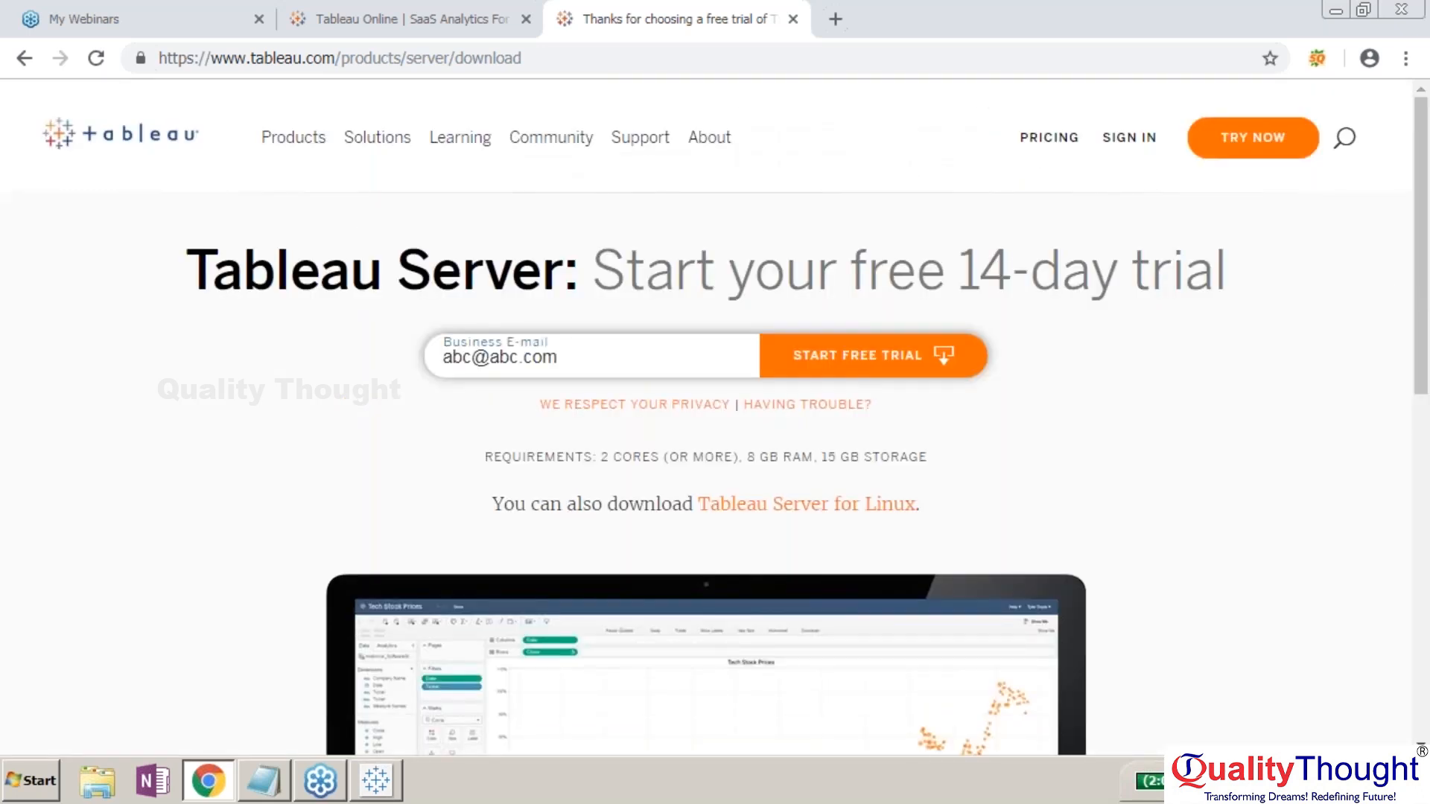